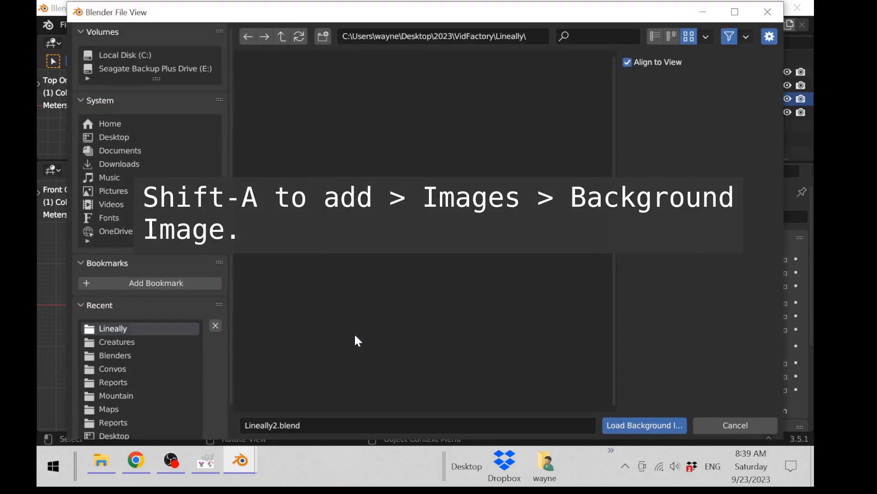
# Load MousePlan.png from the Discord\Lineally\Pix folder as a background image aligned to the Front view
pyautogui.click(282, 36)
pyautogui.doubleClick(410, 123)
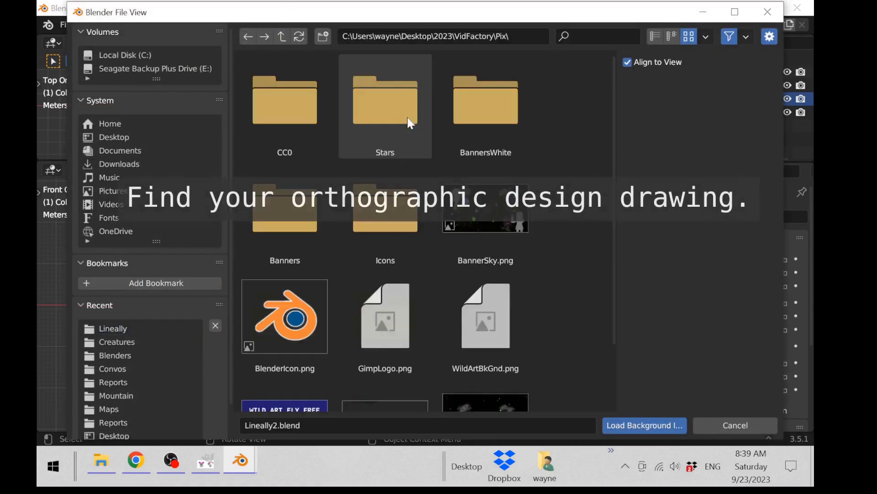
pyautogui.click(103, 328)
pyautogui.doubleClick(308, 121)
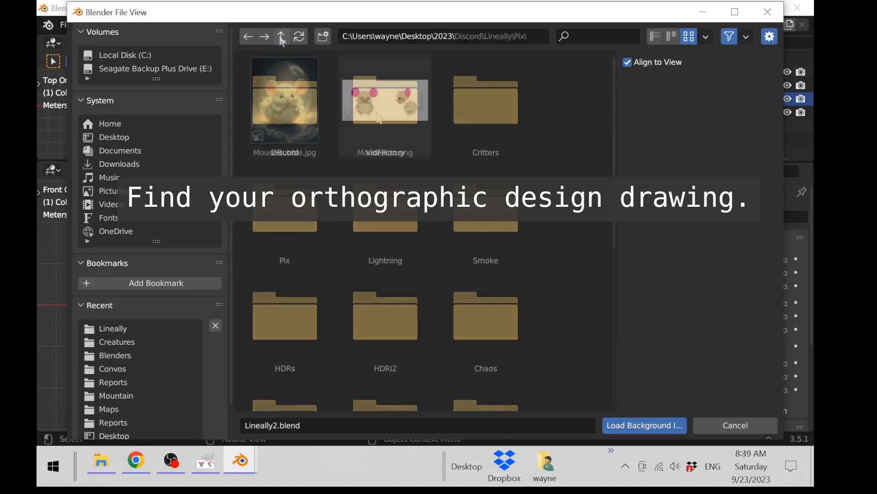
pyautogui.click(379, 118)
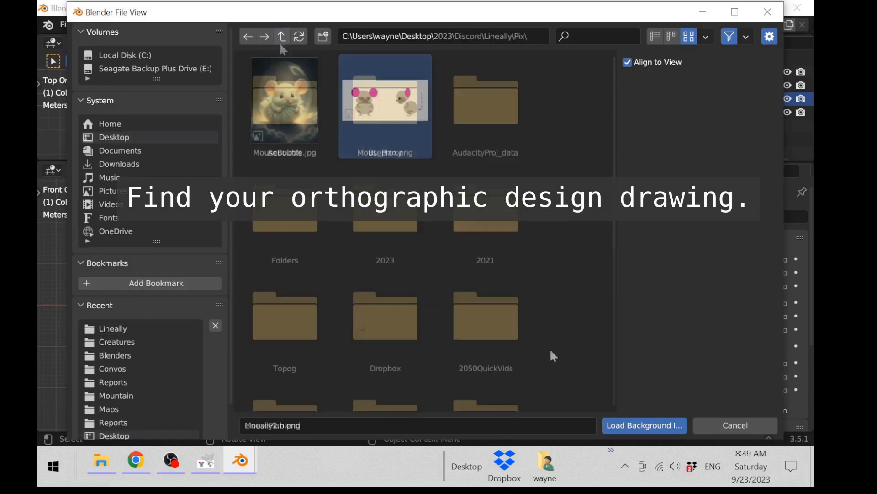
pyautogui.click(632, 425)
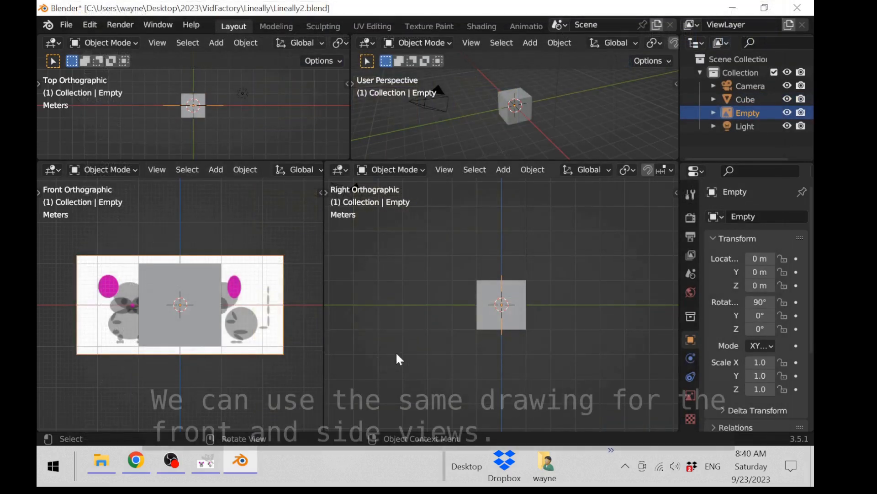
# Add MousePlan.png as a second background image aligned to the Right view
pyautogui.scroll(3, 397, 354)
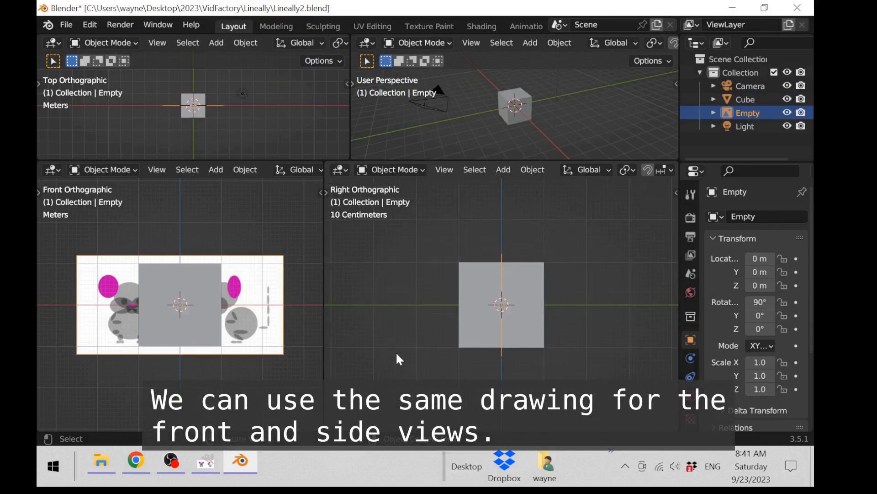
pyautogui.press('shift')
pyautogui.hotkey('shift', 'a')
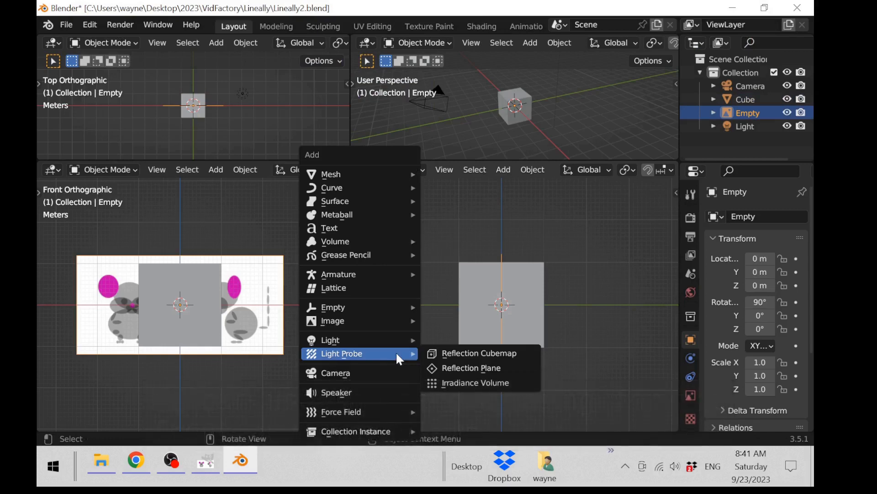
pyautogui.moveTo(391, 321)
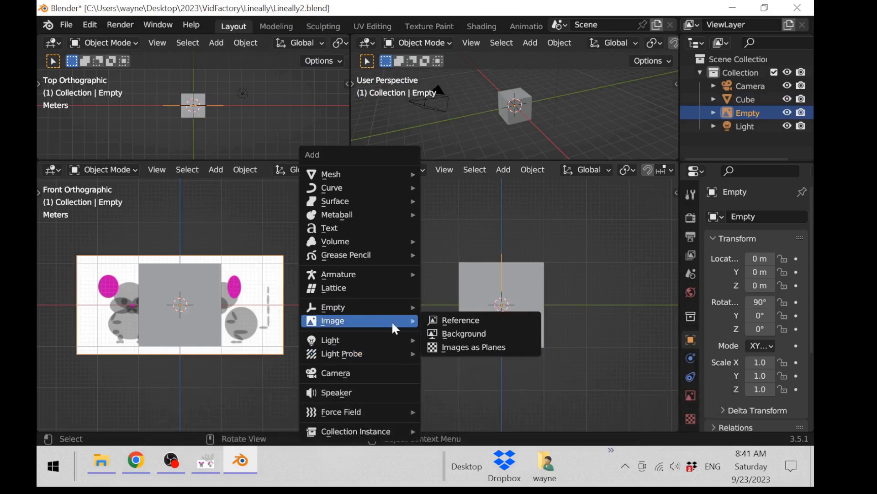
pyautogui.click(461, 344)
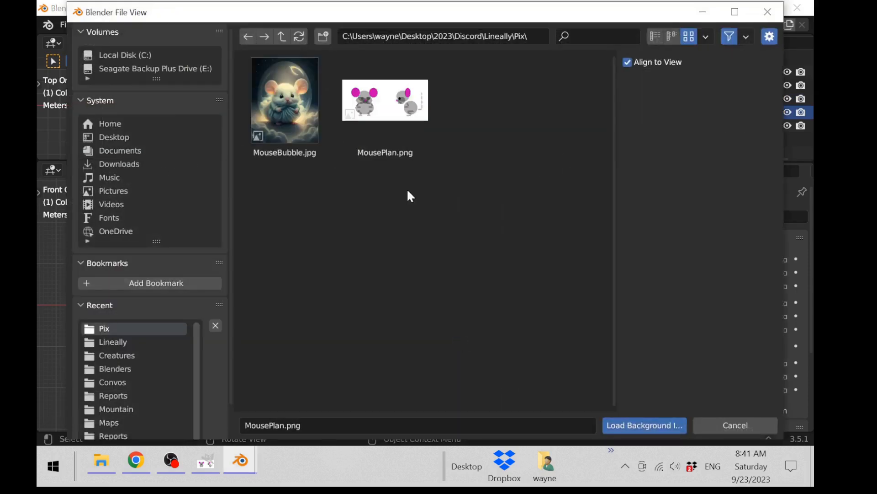
pyautogui.doubleClick(384, 103)
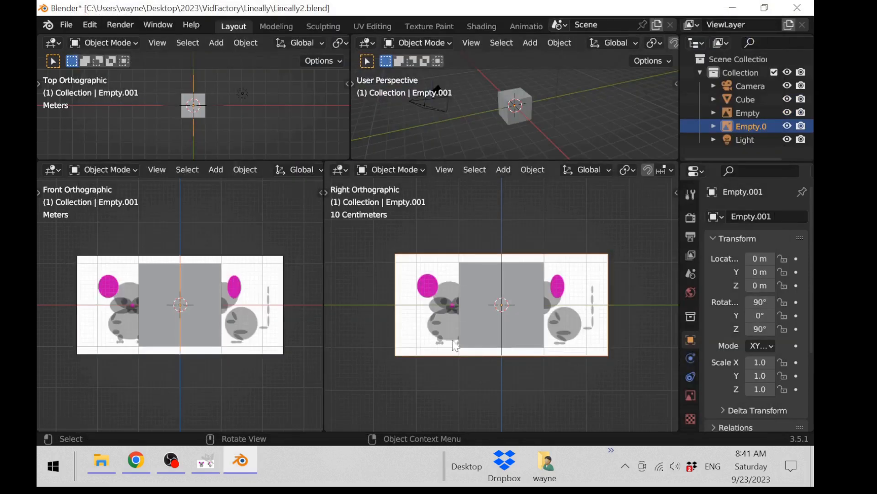
# Move the Front view drawing about 1.2 m along the X axis so the front-facing mouse sits behind the cube
pyautogui.scroll(4, 191, 317)
pyautogui.scroll(-4, 191, 317)
pyautogui.click(282, 351)
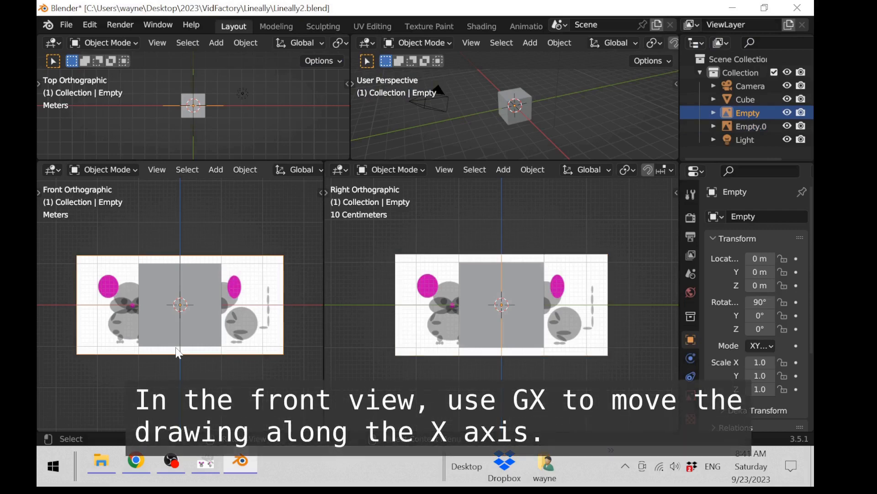
pyautogui.press('g')
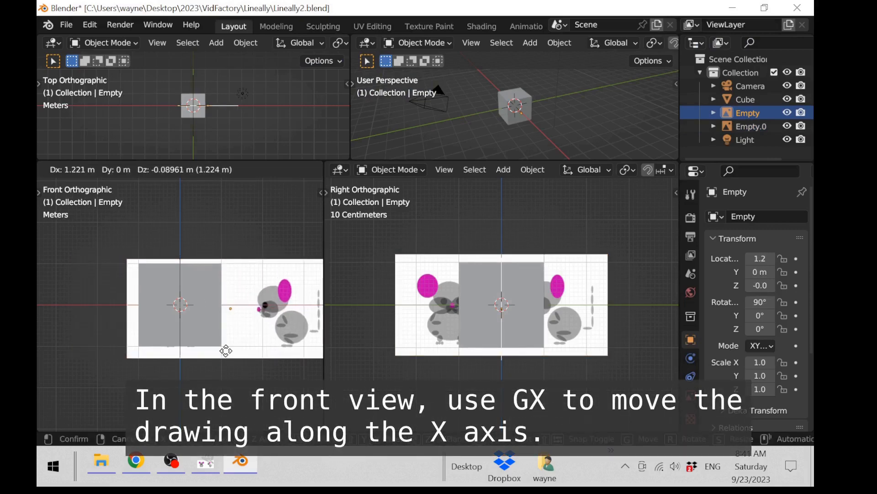
pyautogui.press('x')
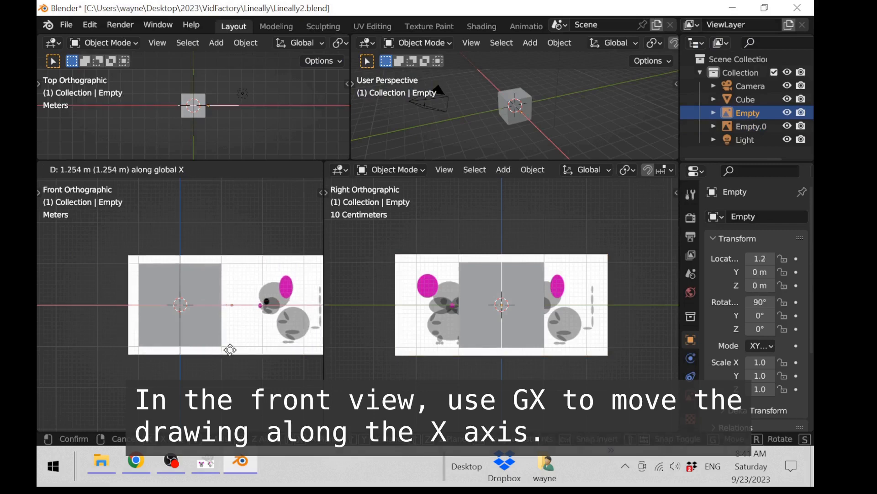
pyautogui.click(225, 353)
# Switch the Front view to wireframe shading so the drawing shows through the cube
pyautogui.click(201, 310)
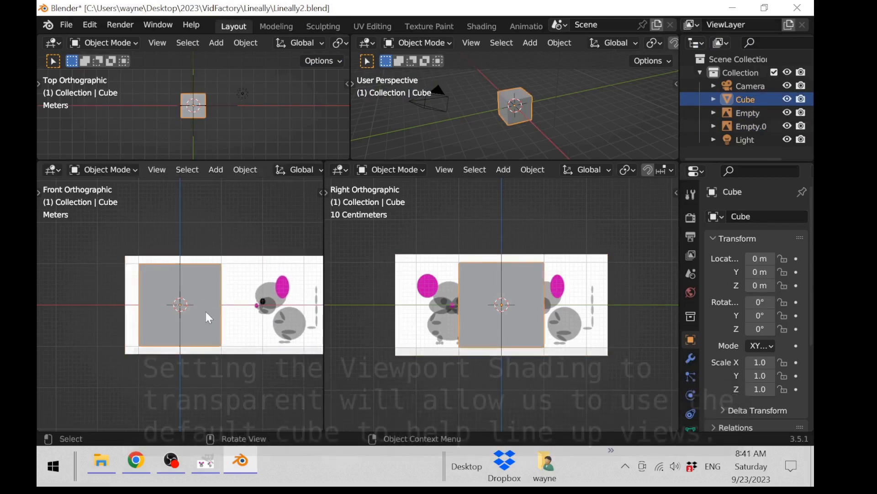
pyautogui.scroll(-6, 286, 169)
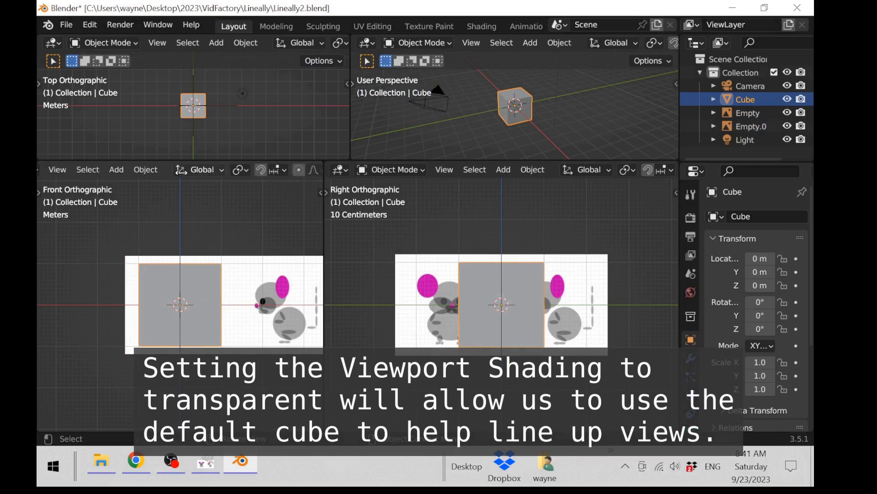
pyautogui.moveTo(172, 160); pyautogui.dragTo(179, 161, button='middle')
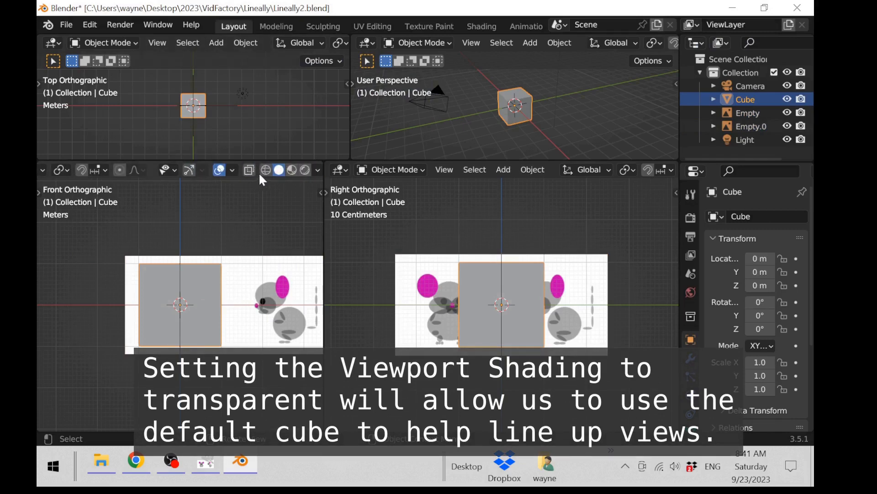
pyautogui.hotkey('alt', 'z')
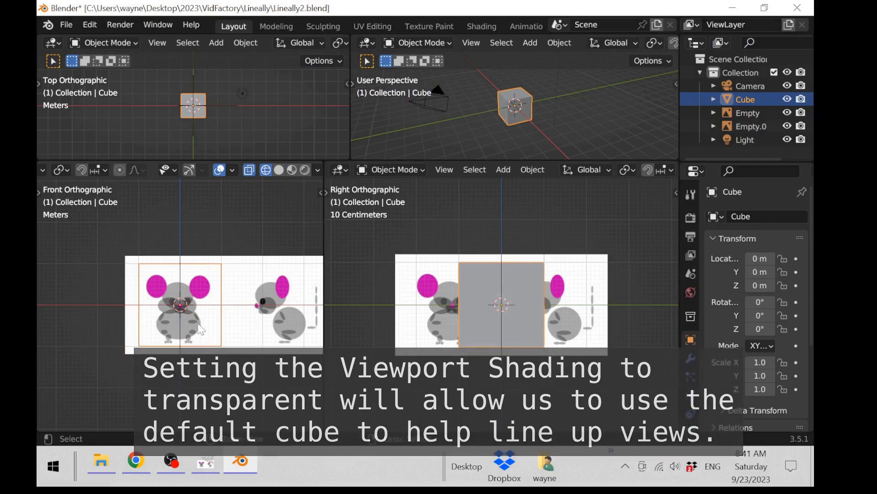
# Nudge the Front view drawing about -0.0075 m along the X axis to centre the mouse's nose on the origin
pyautogui.scroll(7, 201, 329)
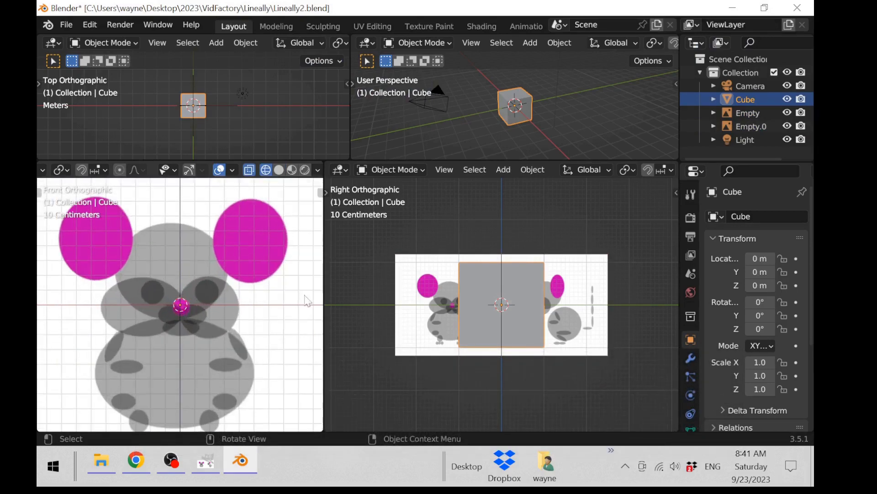
pyautogui.scroll(-4, 300, 294)
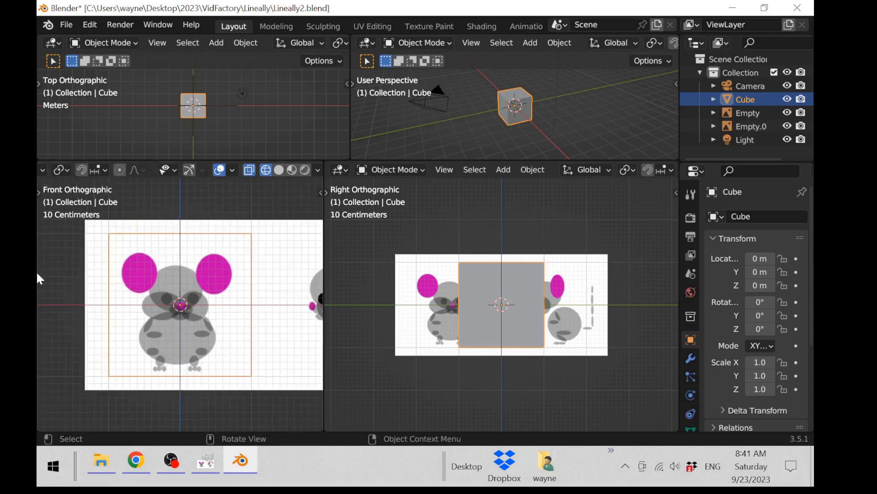
pyautogui.click(94, 249)
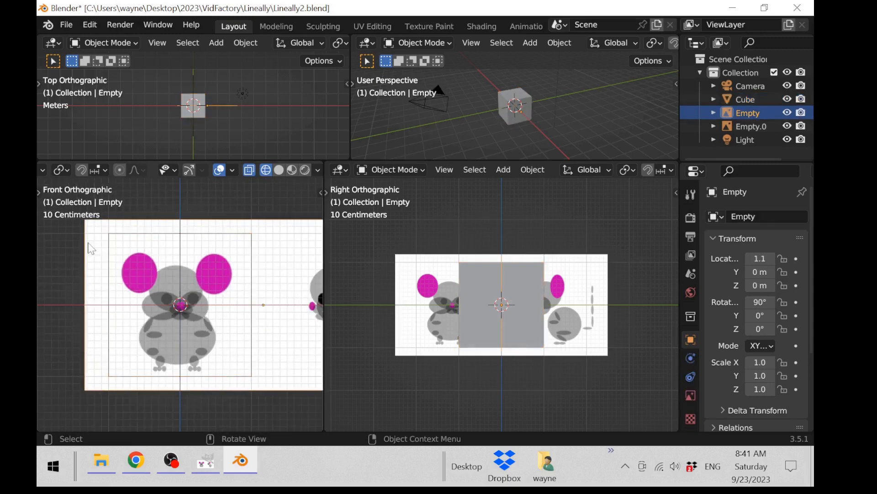
pyautogui.scroll(3, 155, 259)
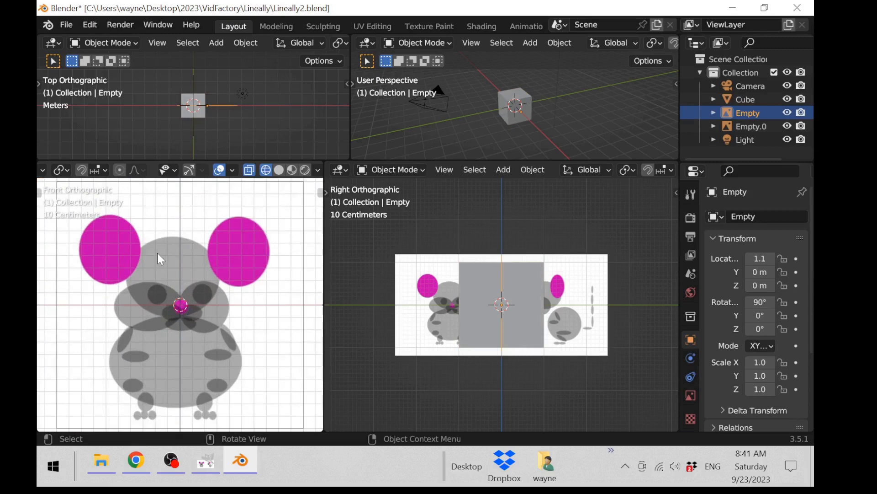
pyautogui.press('g')
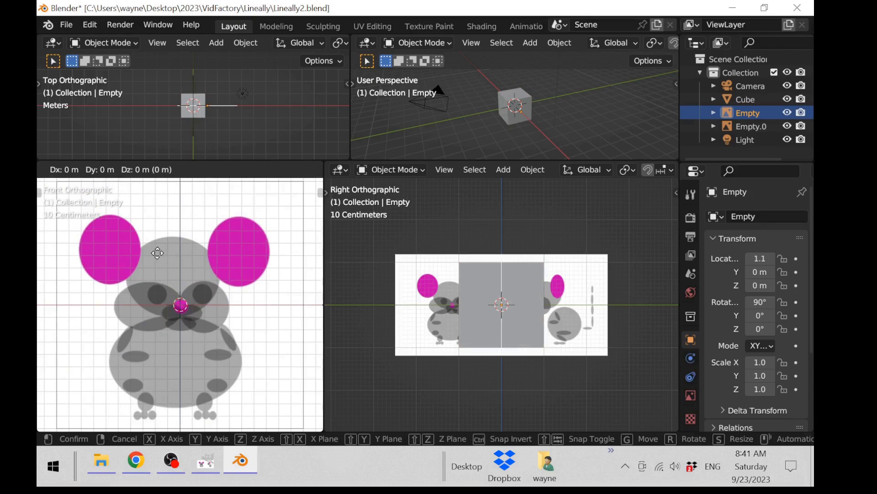
pyautogui.press('x')
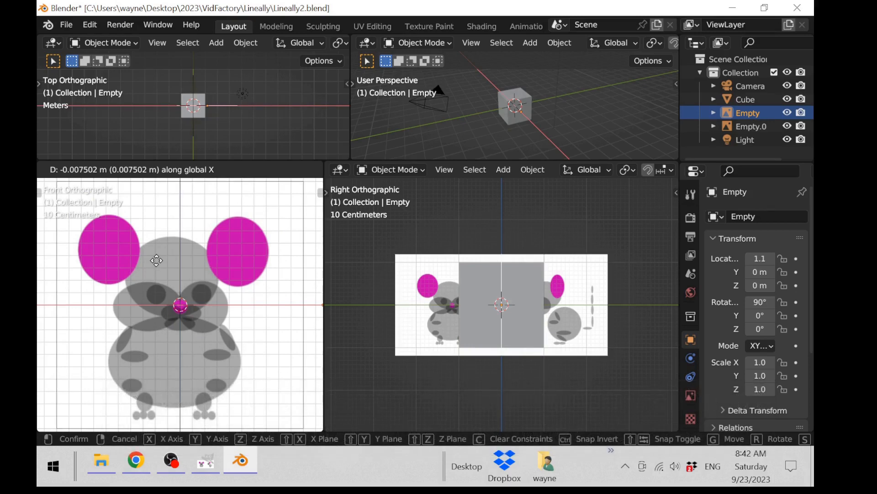
pyautogui.click(156, 261)
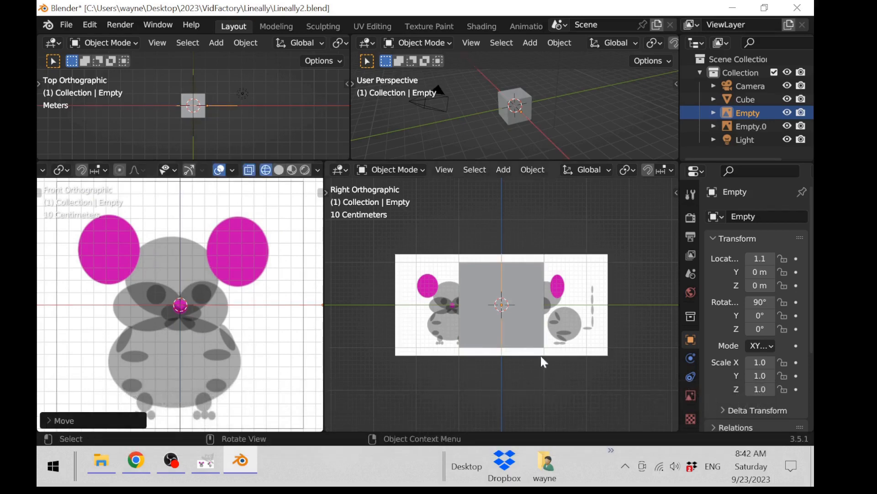
# Select the Right view drawing and switch that view to wireframe shading
pyautogui.scroll(2, 563, 335)
pyautogui.scroll(-1, 563, 335)
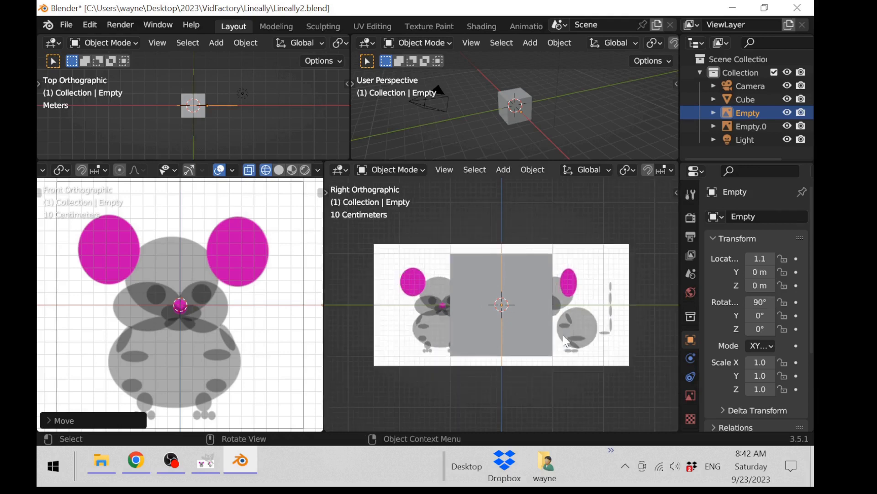
pyautogui.click(566, 251)
pyautogui.scroll(4, 568, 274)
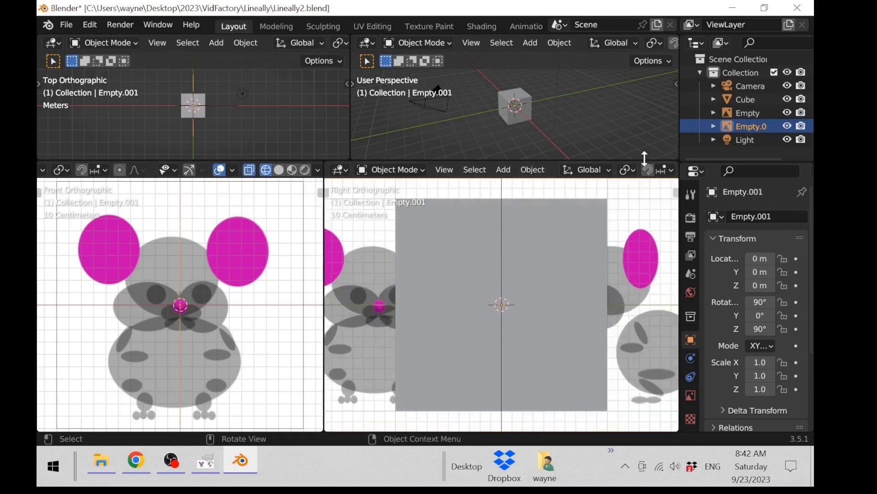
pyautogui.scroll(-5, 646, 169)
pyautogui.scroll(-1, 594, 170)
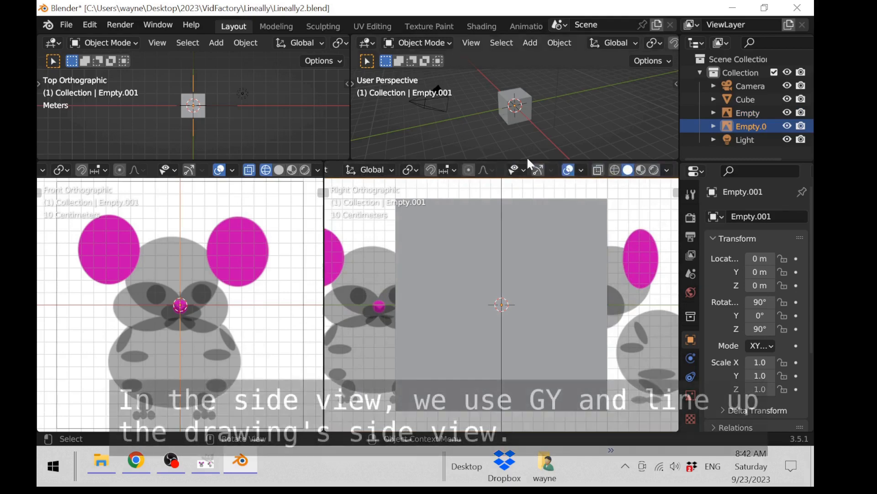
pyautogui.click(615, 170)
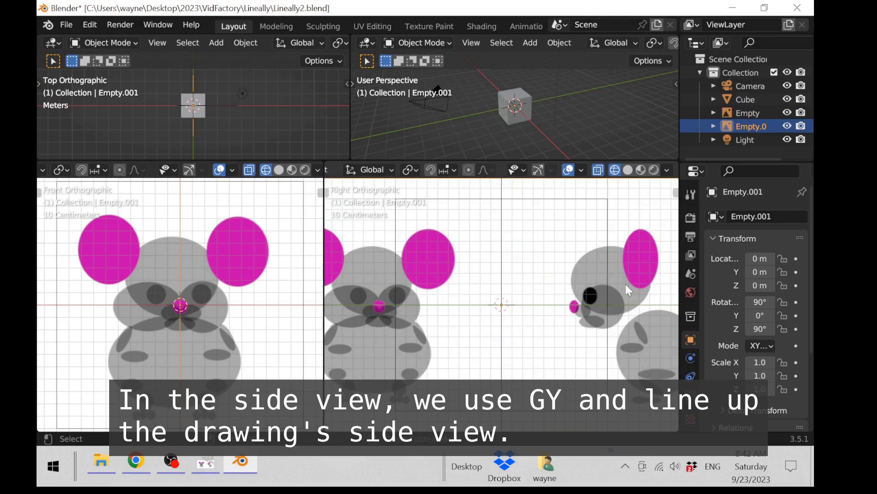
# Move the Right view drawing about -1.3 m along the Y axis to line up the mouse's side profile with the cube
pyautogui.press('g')
pyautogui.press('y')
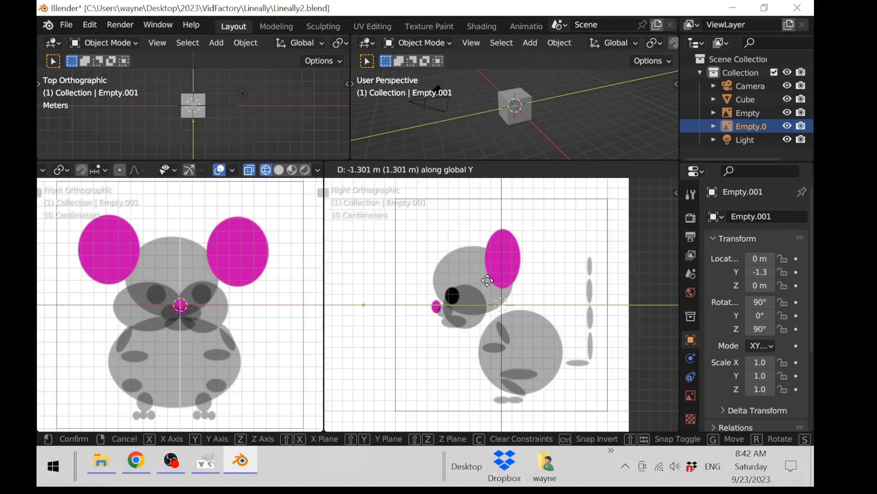
pyautogui.click(487, 280)
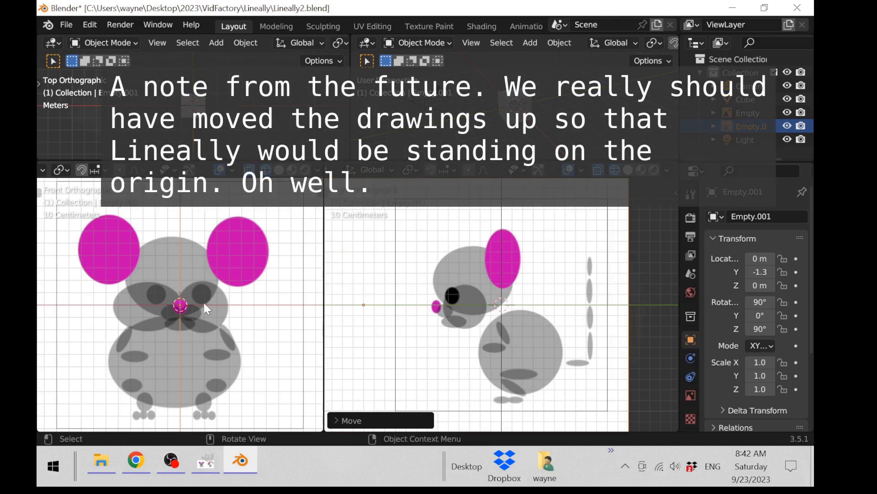
# Add a UV sphere at the world origin for the mouse's head
pyautogui.click(280, 260)
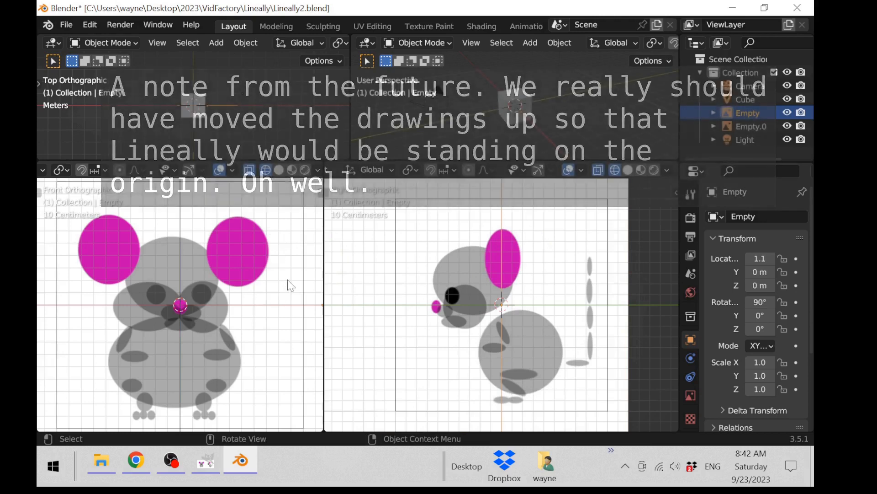
pyautogui.hotkey('shift', 'a')
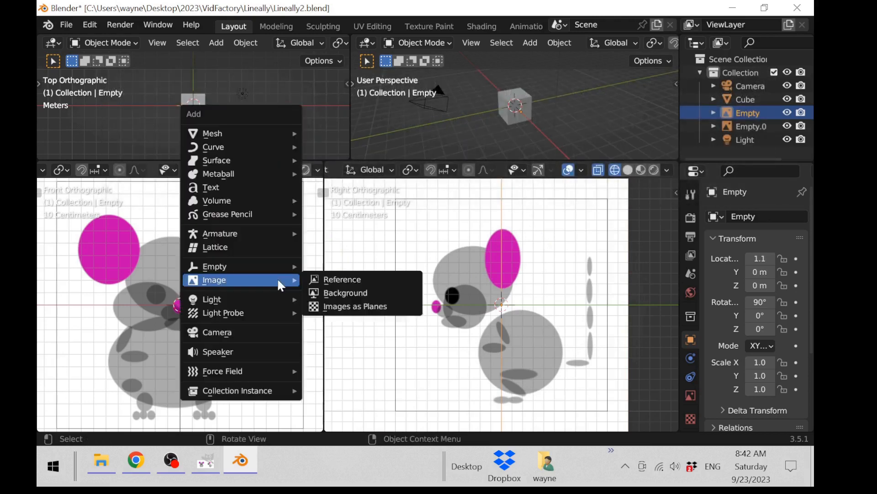
pyautogui.moveTo(269, 134)
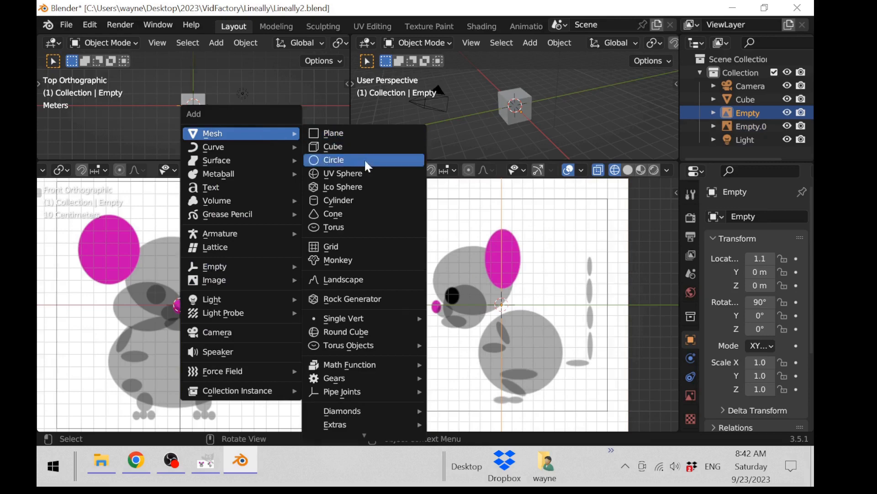
pyautogui.click(358, 174)
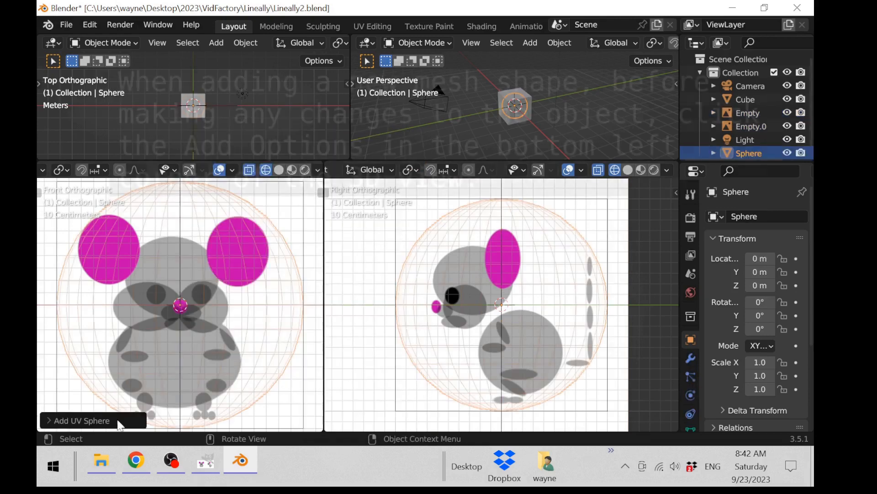
# Reduce the new UV sphere's resolution to 16 segments and 12 rings
pyautogui.click(50, 419)
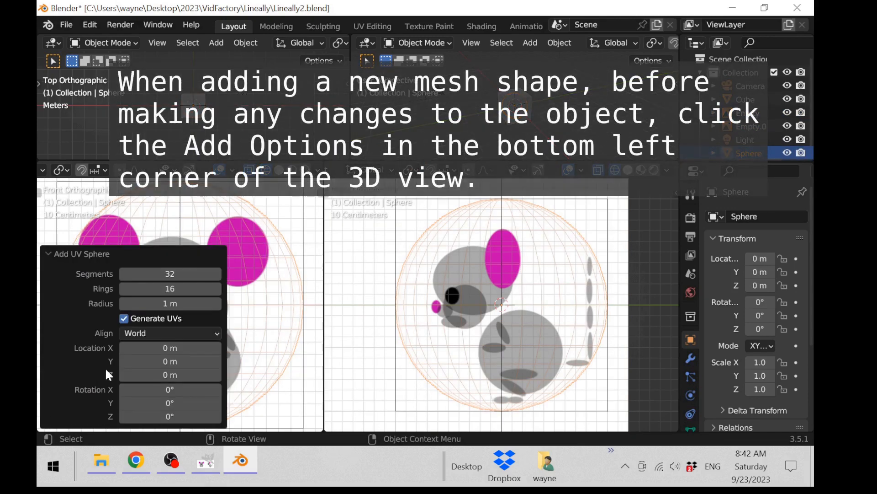
pyautogui.click(176, 275)
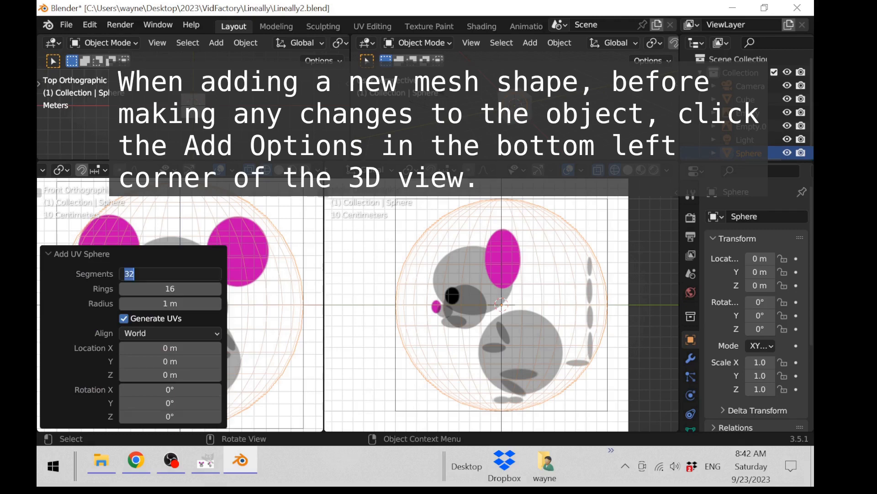
pyautogui.write('16')
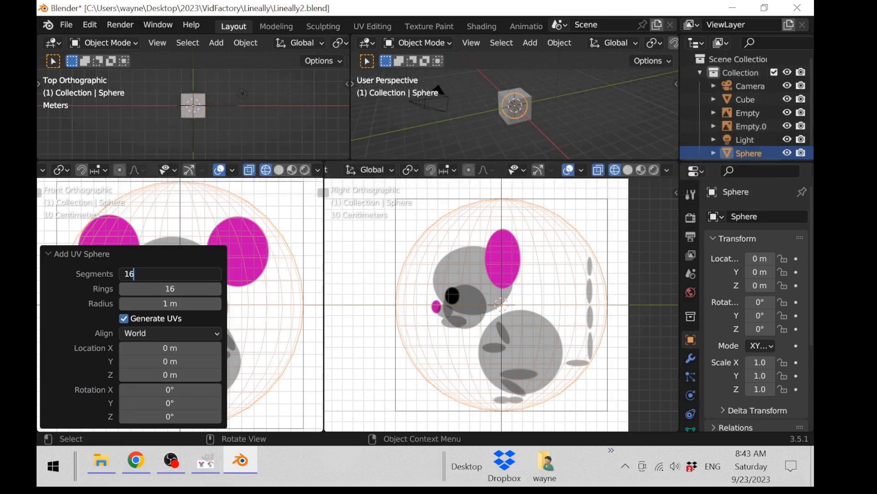
pyautogui.press('Return')
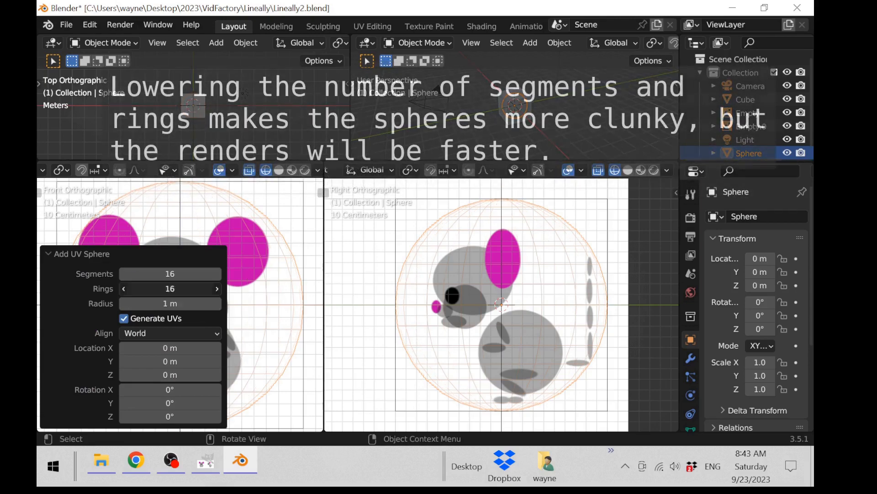
pyautogui.click(170, 288)
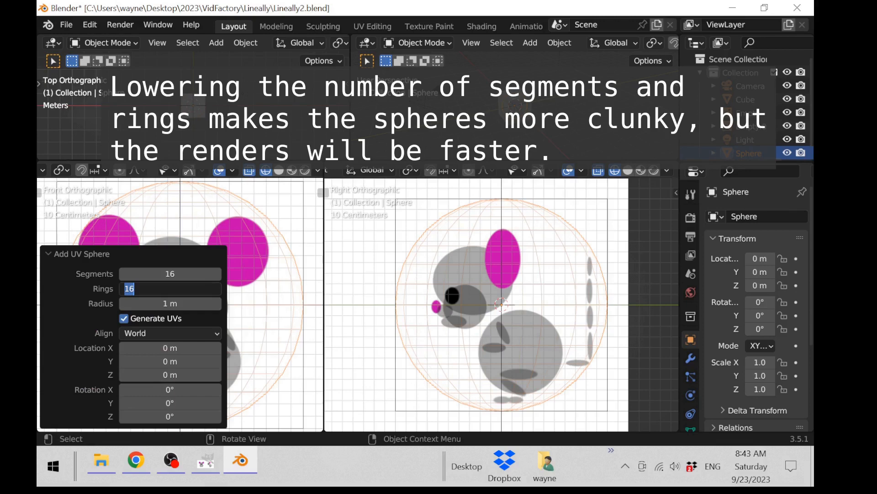
pyautogui.write('12')
pyautogui.press('Return')
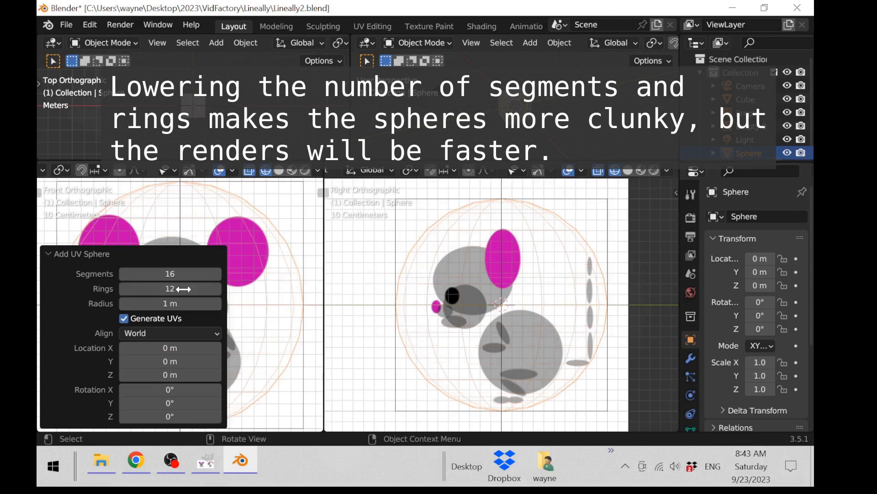
pyautogui.click(49, 253)
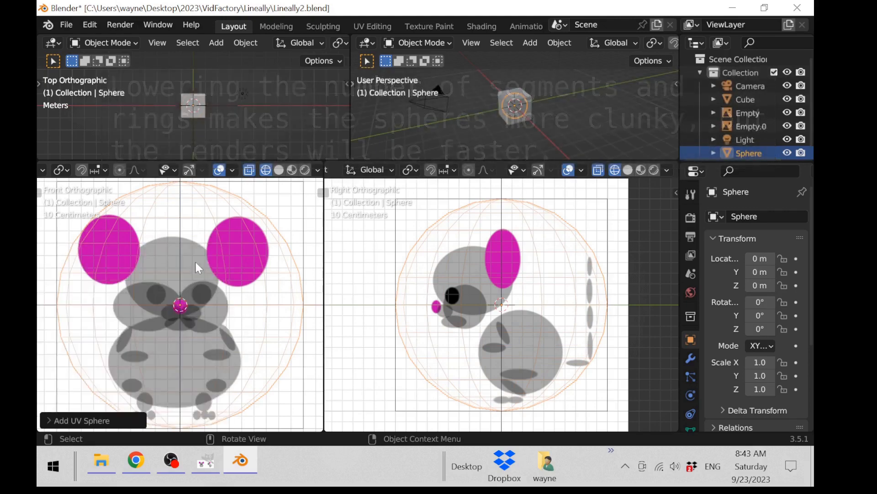
# Rotate the sphere 90° about the X axis in the side view so its pole faces forward
pyautogui.scroll(-2, 197, 260)
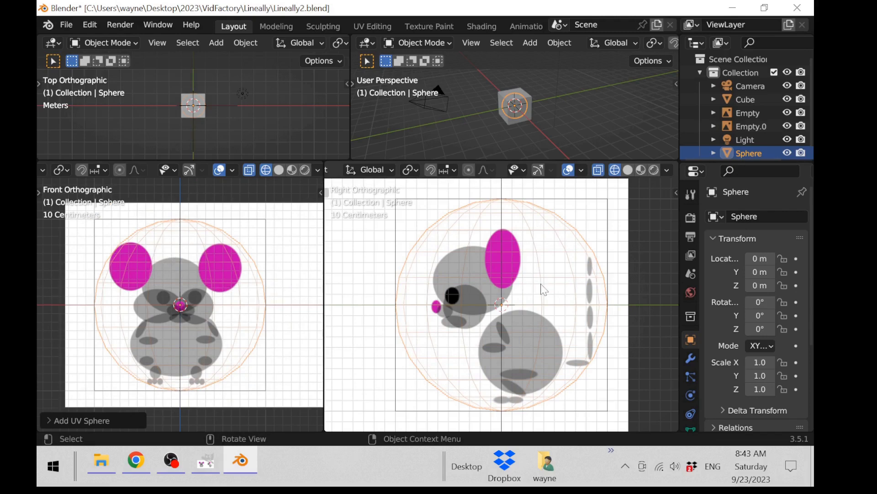
pyautogui.write('r')
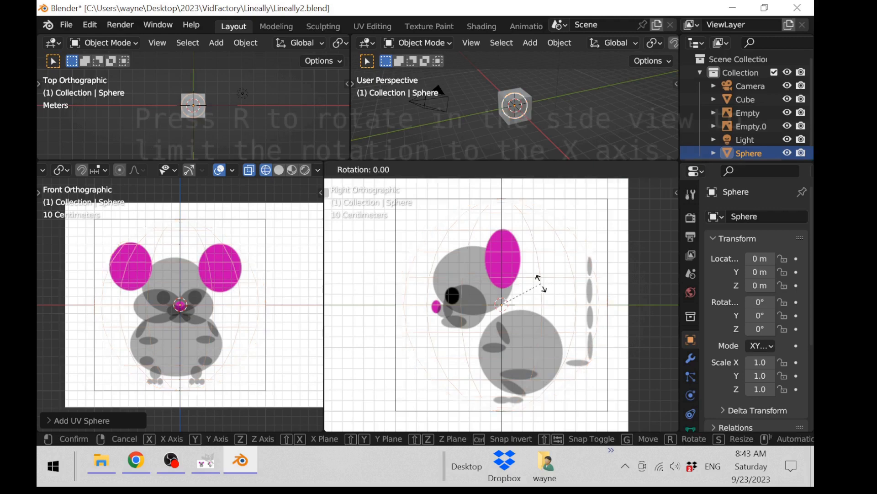
pyautogui.write('90')
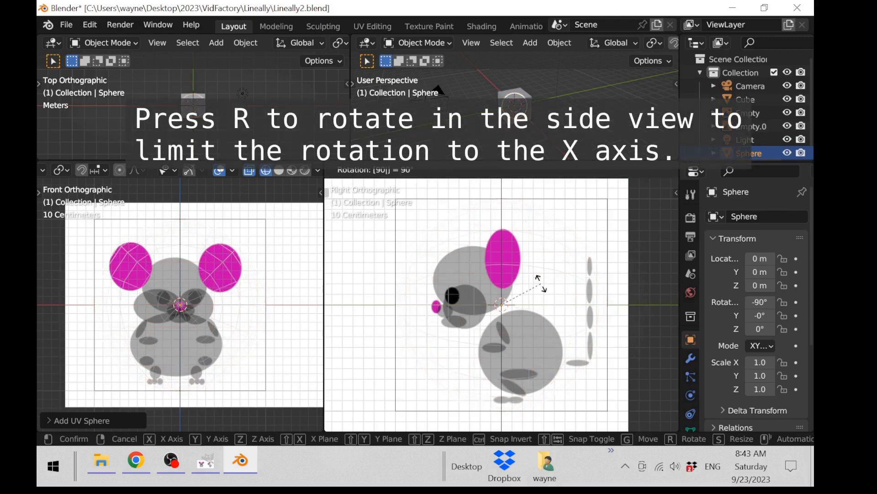
pyautogui.press('Return')
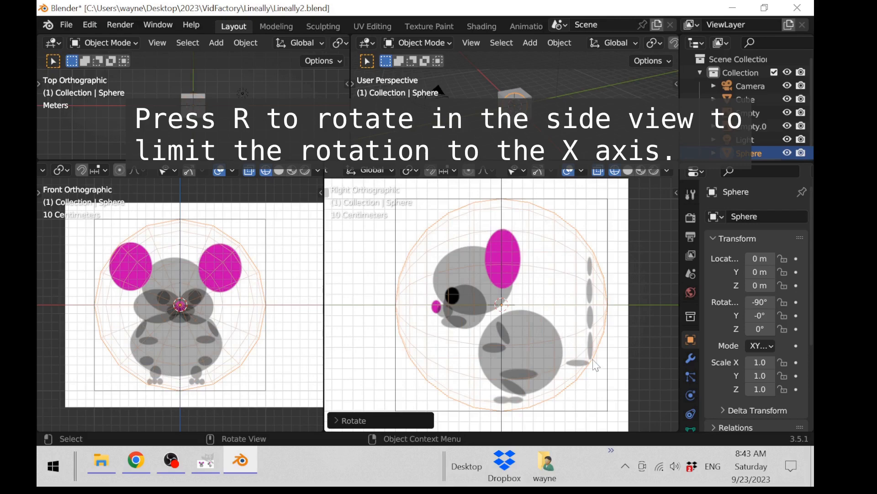
# Scale the sphere uniformly to about 0.2 and raise it about 0.2 m along Z onto the drawn head
pyautogui.press('s')
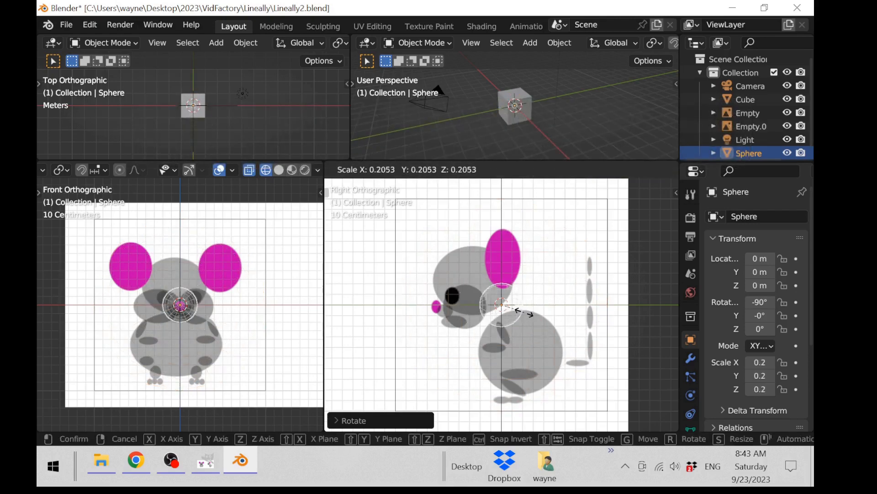
pyautogui.click(529, 318)
pyautogui.scroll(5, 119, 352)
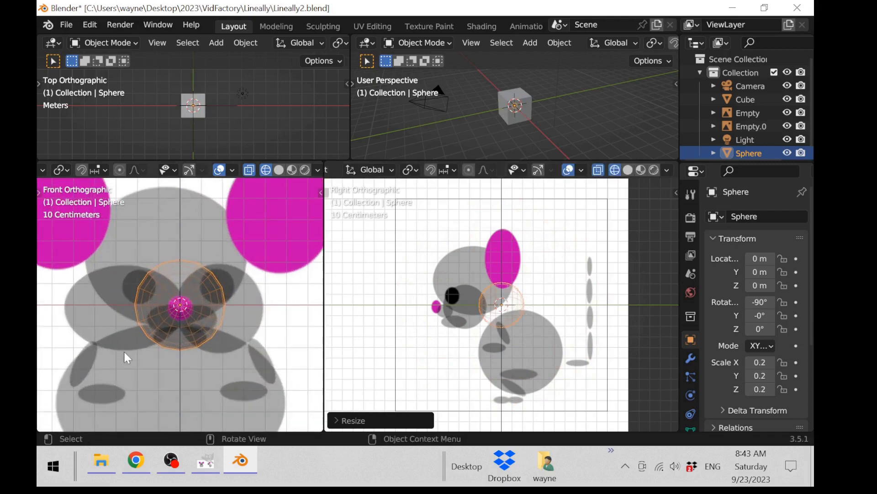
pyautogui.press('g')
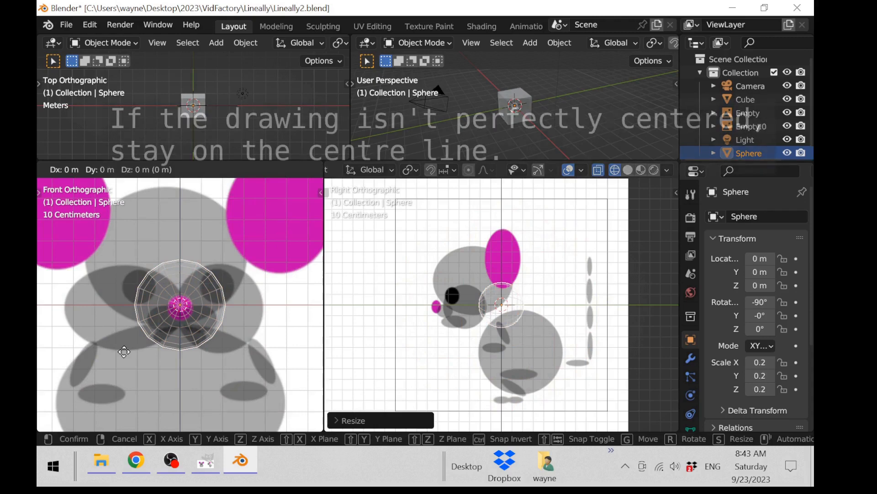
pyautogui.press('z')
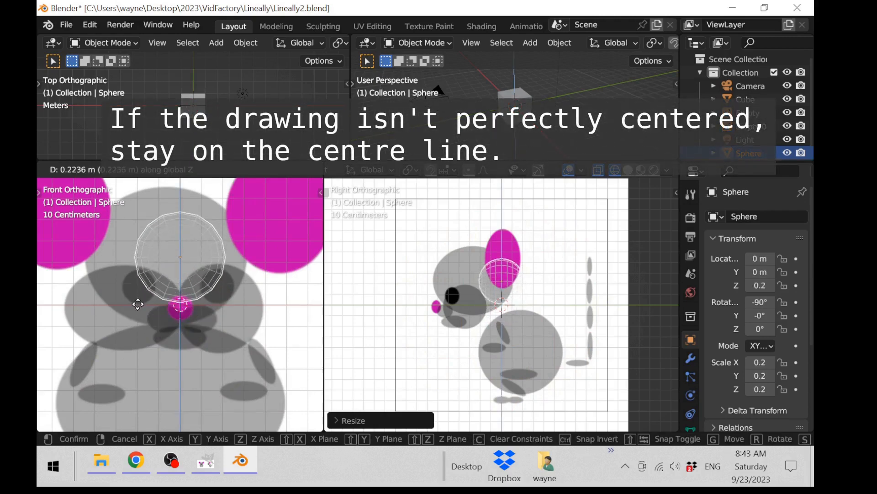
pyautogui.click(139, 308)
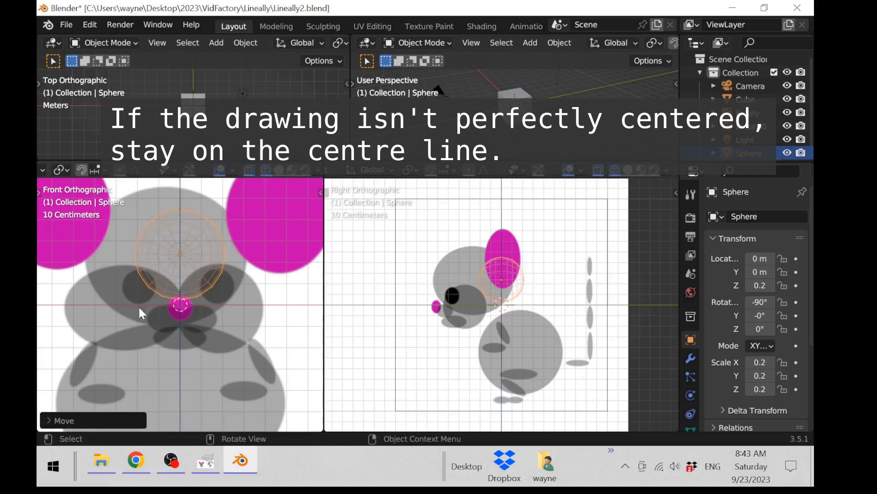
# Enlarge the head sphere to a scale of about 0.3 and move it about -0.2 m along Y onto the side-view head
pyautogui.press('s')
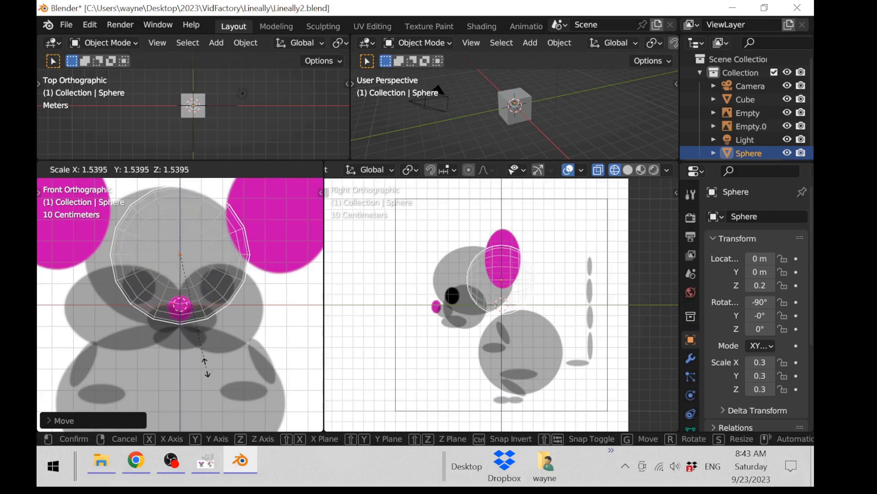
pyautogui.click(195, 370)
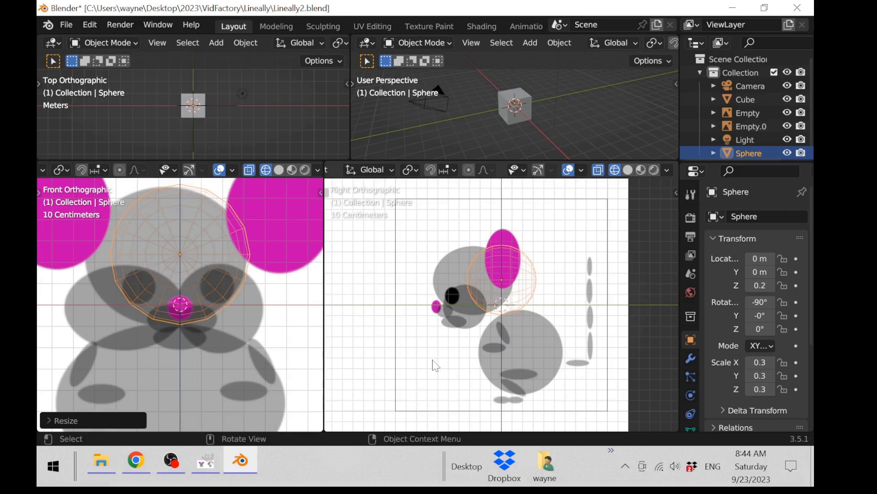
pyautogui.press('g')
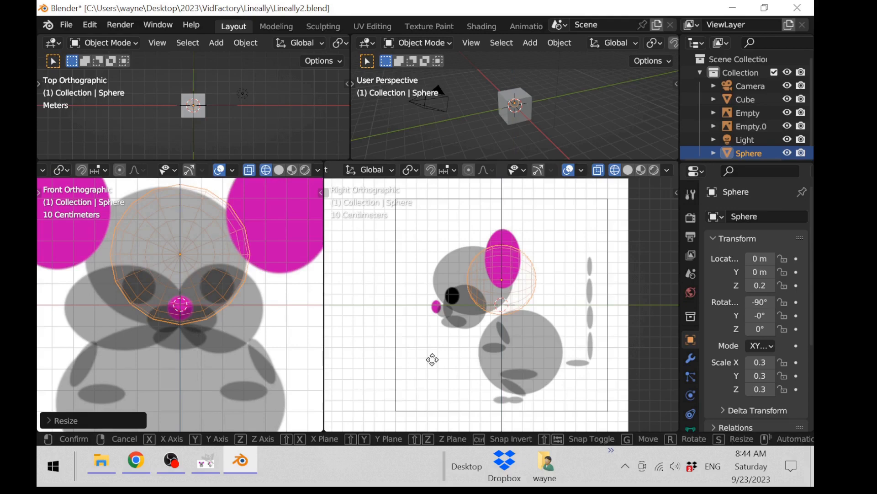
pyautogui.press('y')
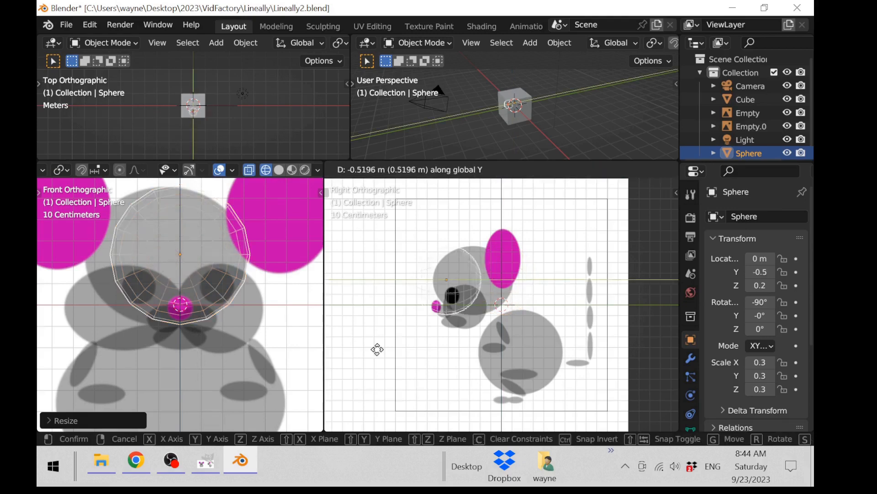
pyautogui.click(402, 350)
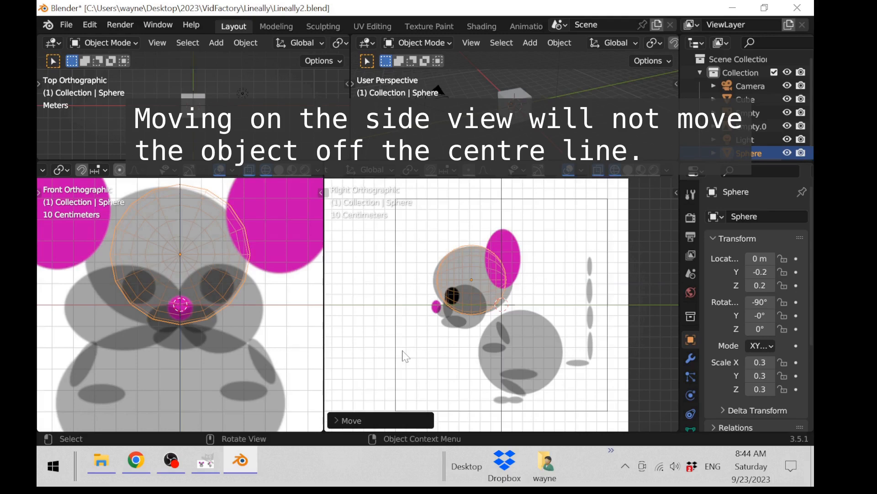
# Stretch the head sphere slightly along Y to match the side profile and by about 1.23 along X to widen it
pyautogui.press('s')
pyautogui.press('y')
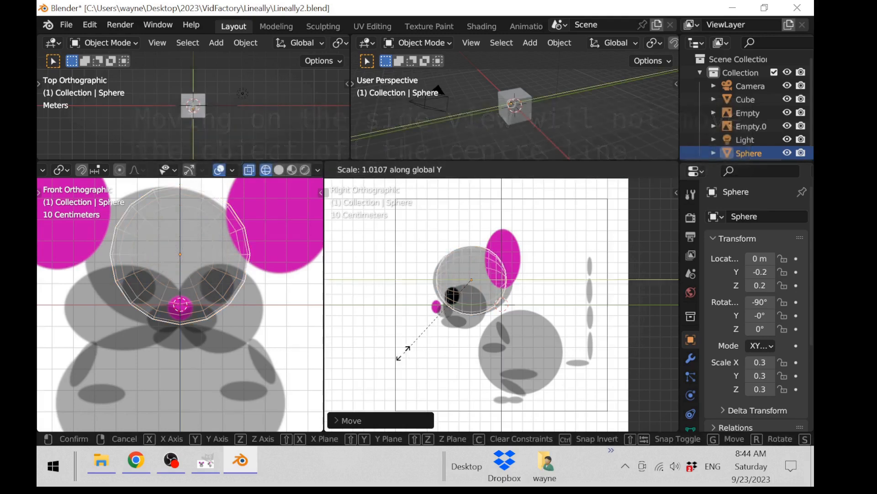
pyautogui.click(383, 352)
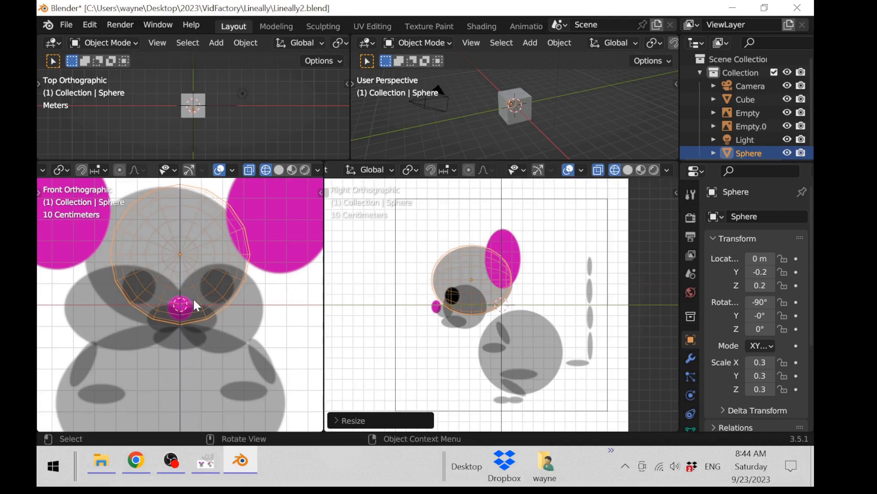
pyautogui.press('s')
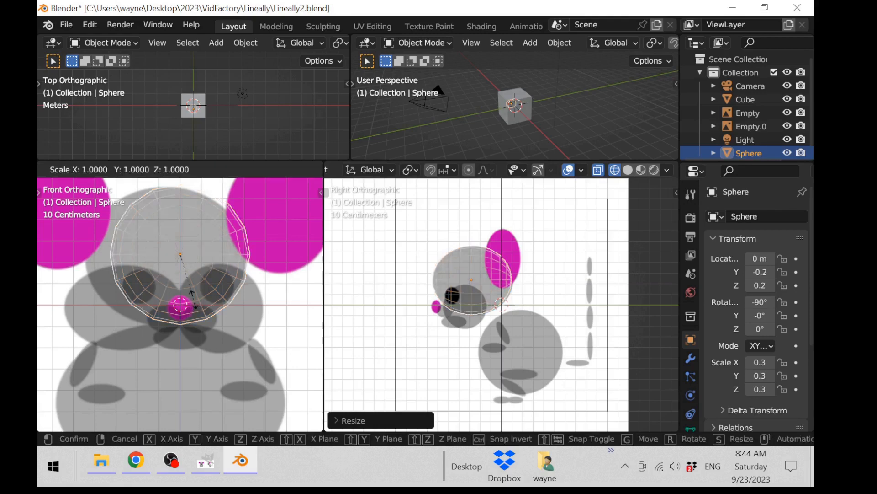
pyautogui.press('x')
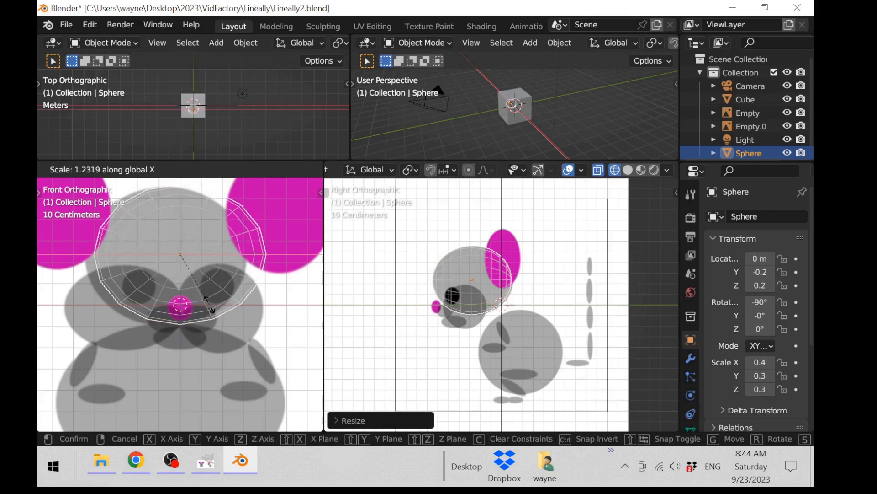
pyautogui.click(211, 310)
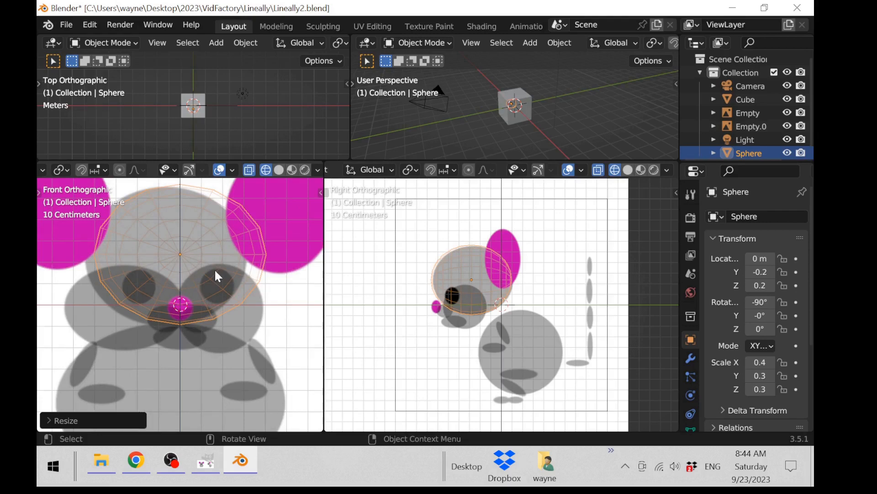
# Duplicate the head sphere and move the copy down about 0.3 m along Z over the nose and cheek area
pyautogui.hotkey('shift', 'd')
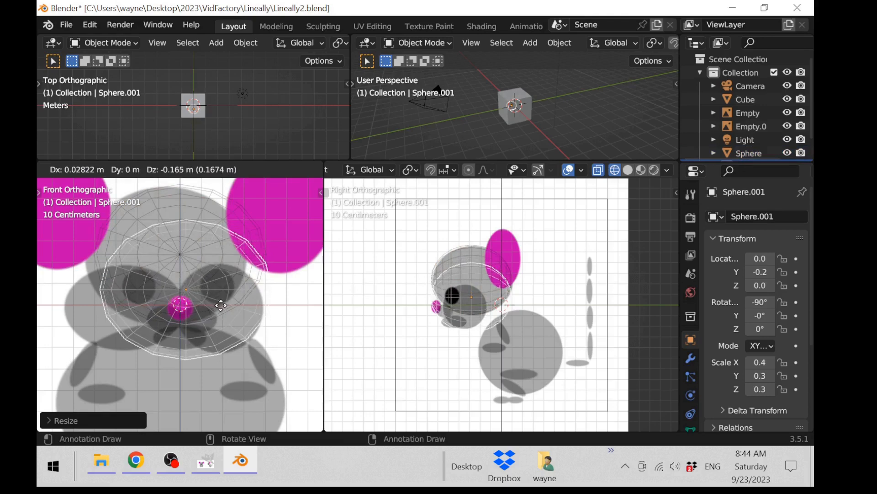
pyautogui.press('z')
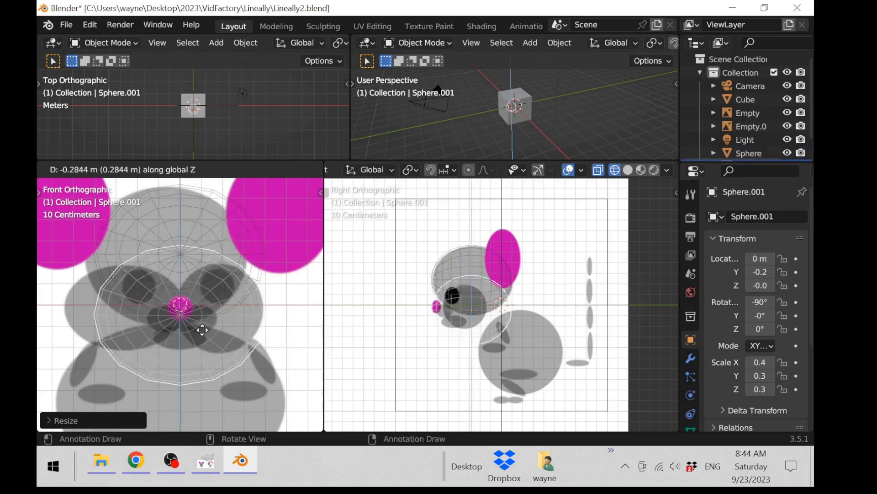
pyautogui.click(203, 329)
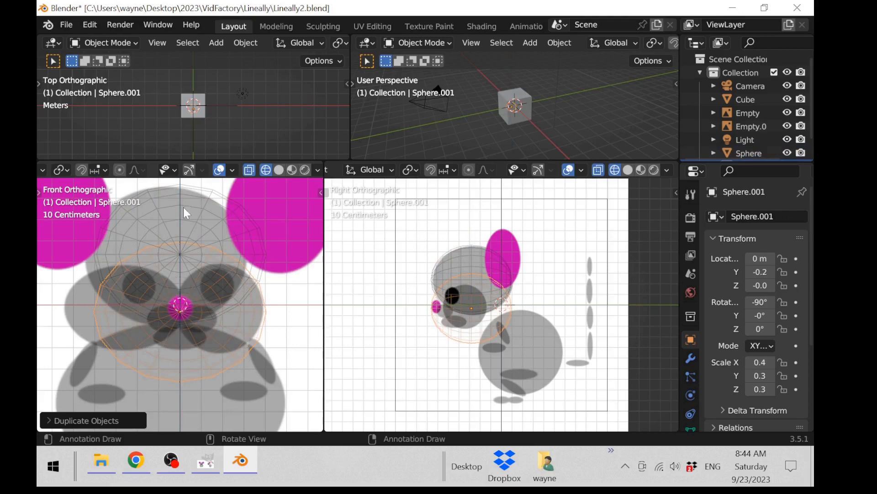
# Add a Mirror modifier across the X axis to the duplicated cheek sphere
pyautogui.moveTo(209, 171)
pyautogui.mouseDown(button='middle')
pyautogui.moveTo(256, 175)
pyautogui.moveTo(202, 181)
pyautogui.mouseUp(button='middle')
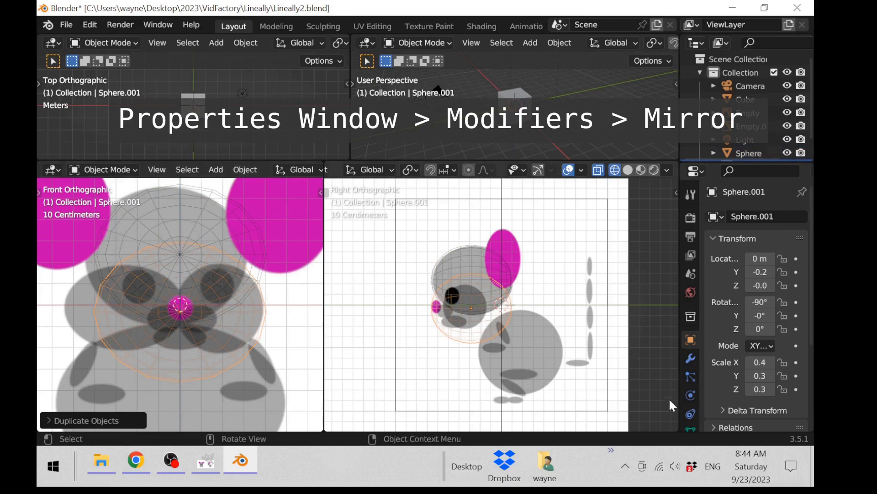
pyautogui.click(689, 359)
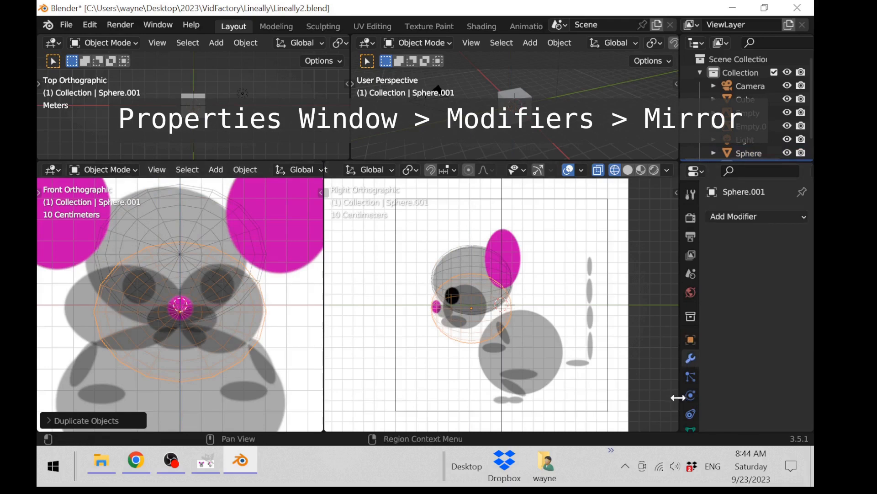
pyautogui.click(738, 214)
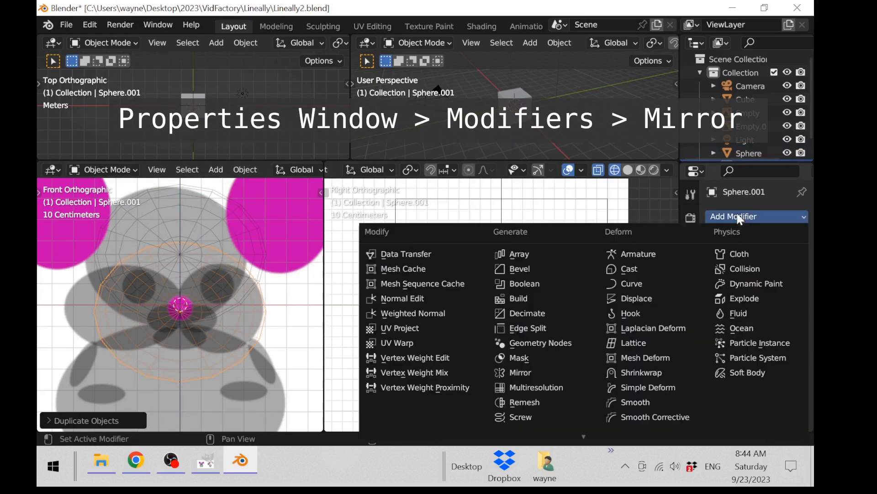
pyautogui.click(528, 374)
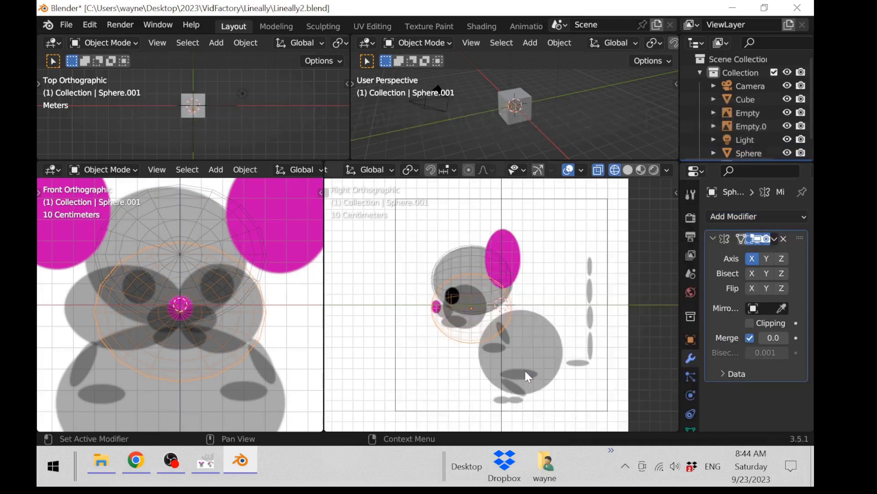
# Select the cheek sphere's whole mesh in Edit Mode and move it along negative X over the drawn cheek
pyautogui.click(116, 170)
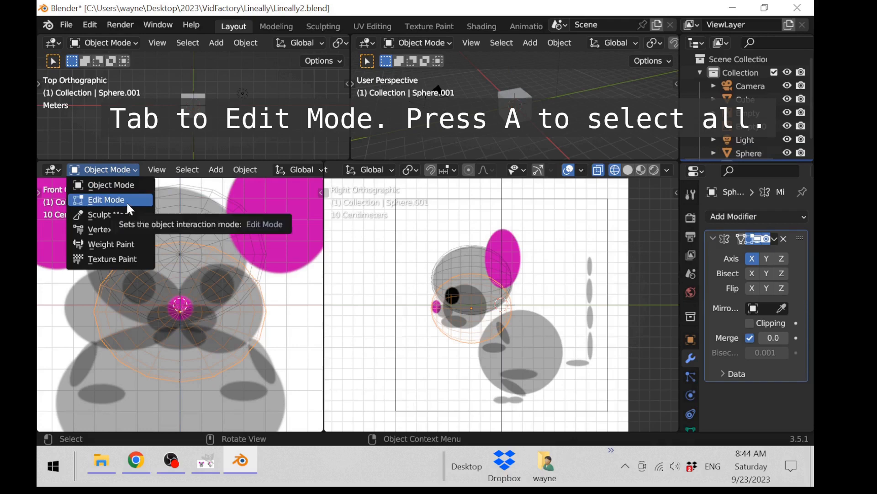
pyautogui.click(128, 205)
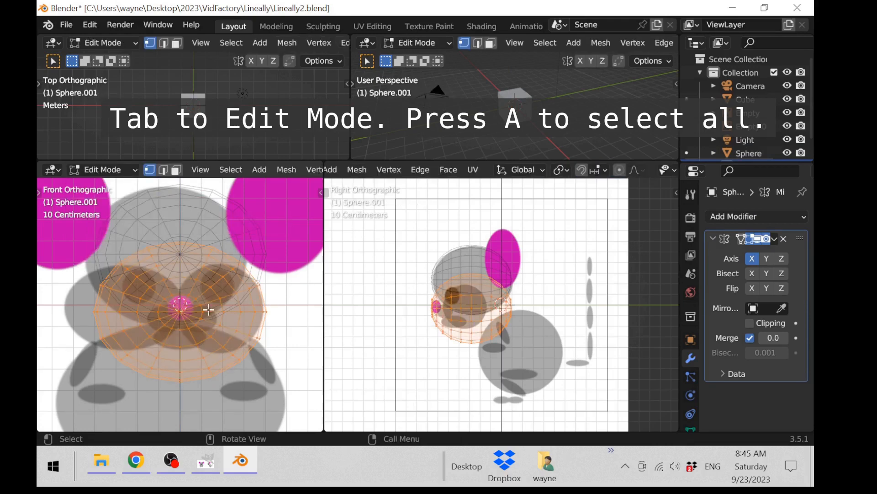
pyautogui.press('g')
pyautogui.press('x')
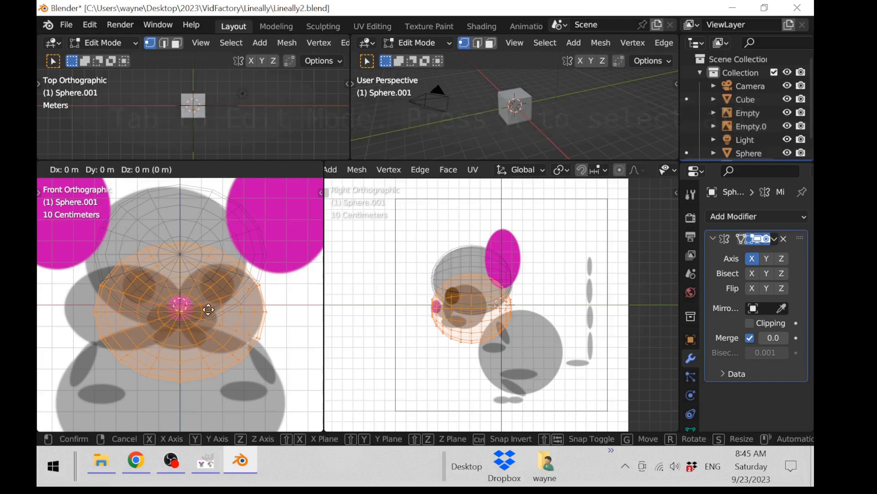
pyautogui.click(147, 312)
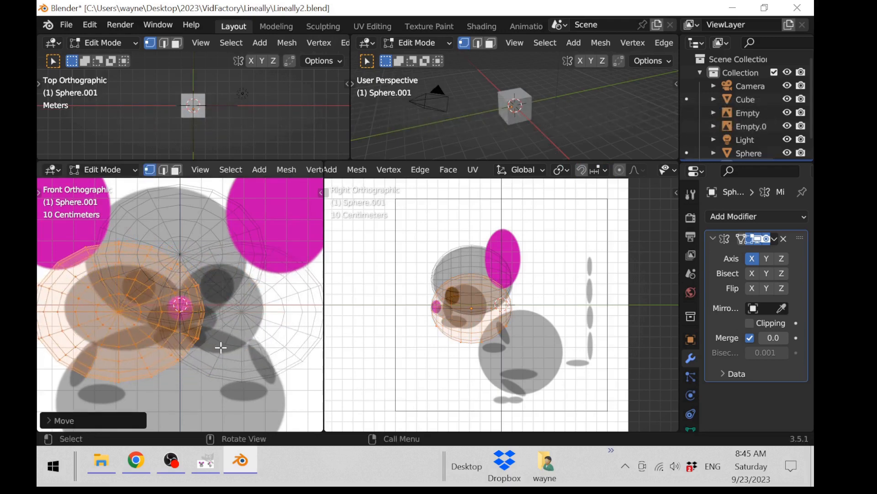
# Scale the cheek mesh uniformly by about 0.62 and nudge it about 0.03 m onto the front-view cheek drawing
pyautogui.press('s')
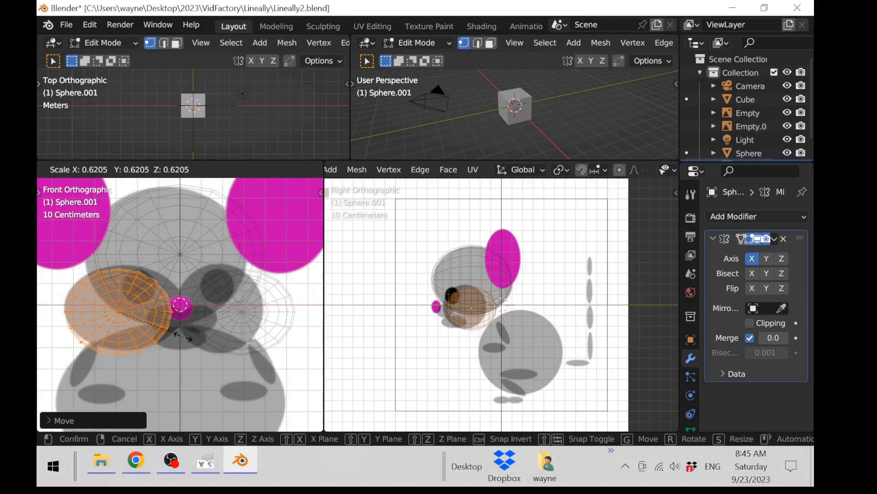
pyautogui.click(183, 337)
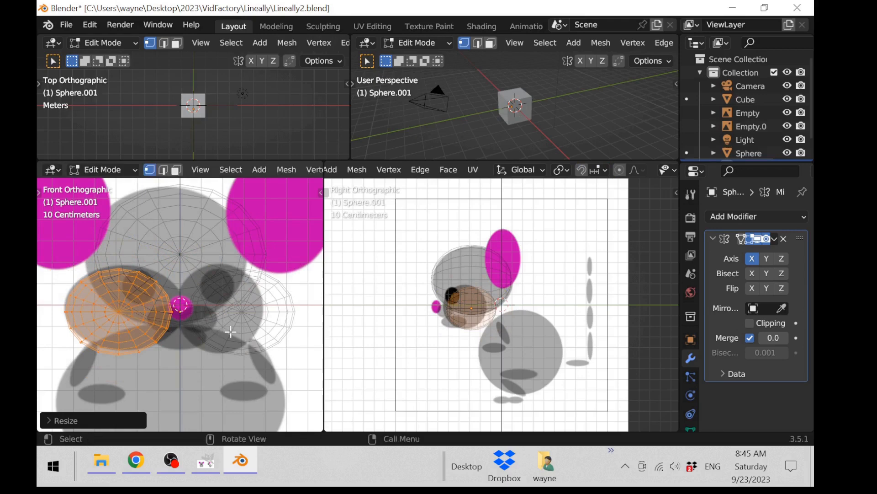
pyautogui.press('g')
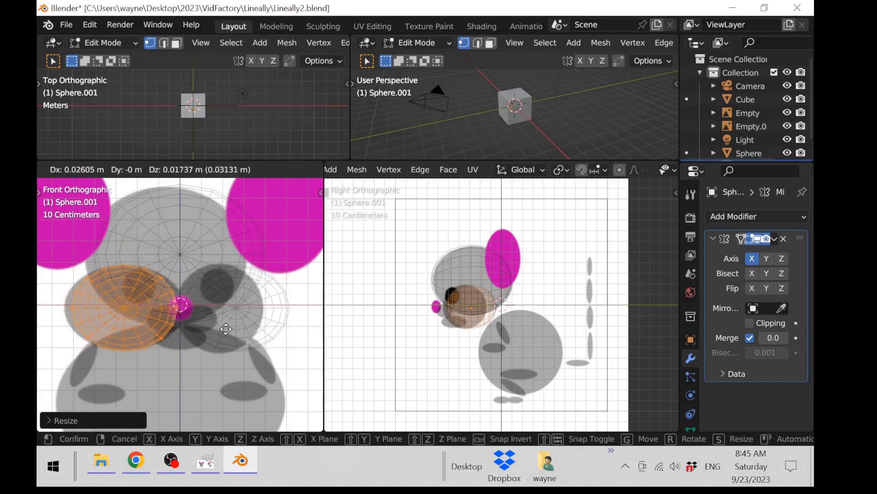
pyautogui.click(224, 329)
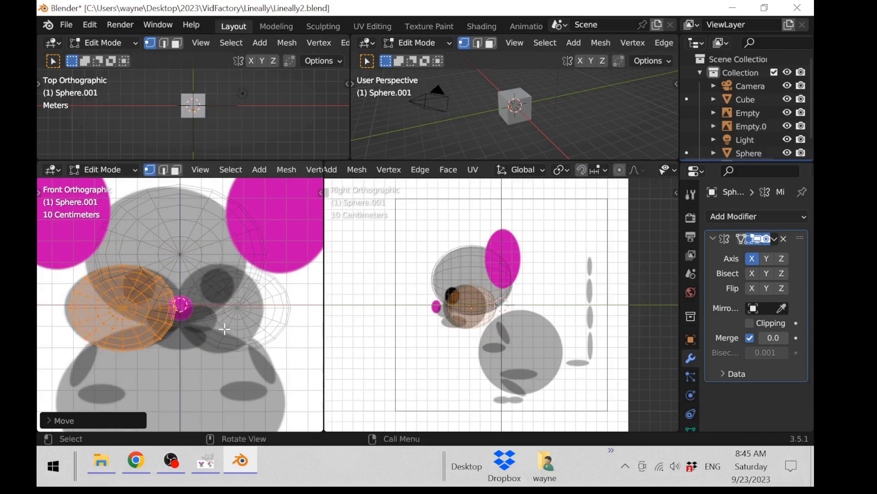
# Widen the cheek mesh along X by about 1.13 to match the front-view drawing
pyautogui.press('s')
pyautogui.press('x')
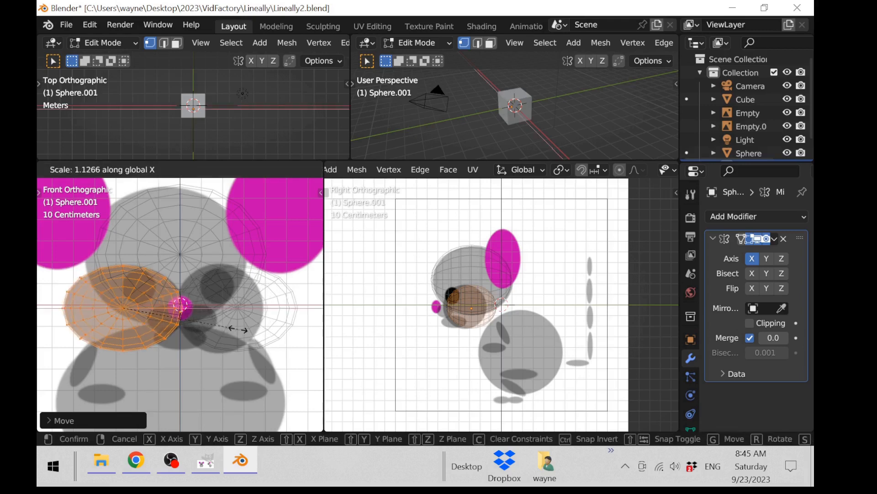
pyautogui.click(241, 328)
# Move the cheek mesh about -0.05 m along Y in the side view to align it with the drawn cheek
pyautogui.scroll(5, 471, 366)
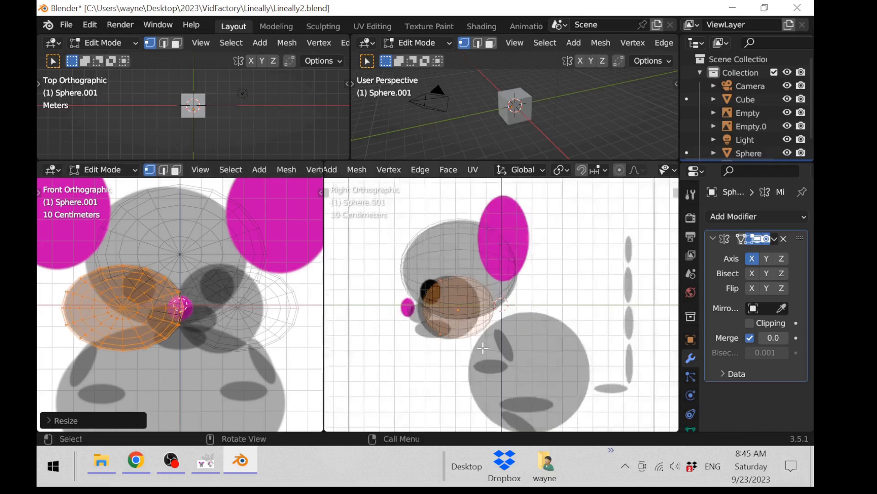
pyautogui.scroll(-2, 483, 347)
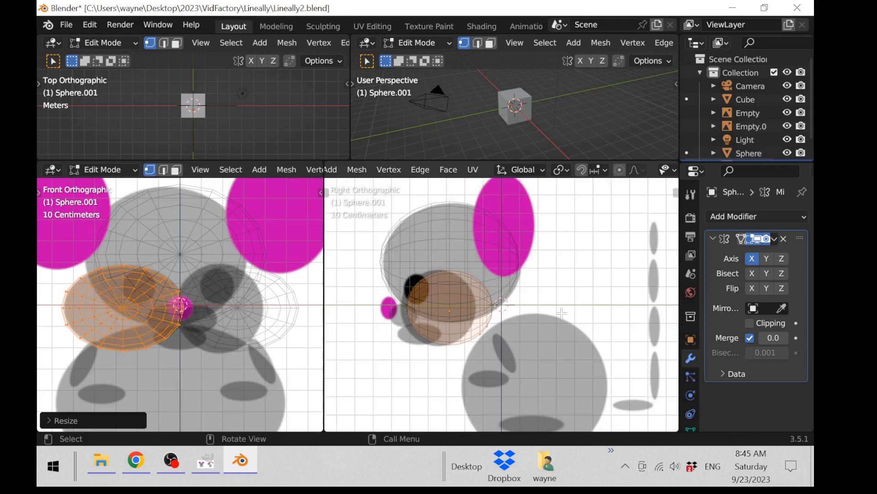
pyautogui.press('g')
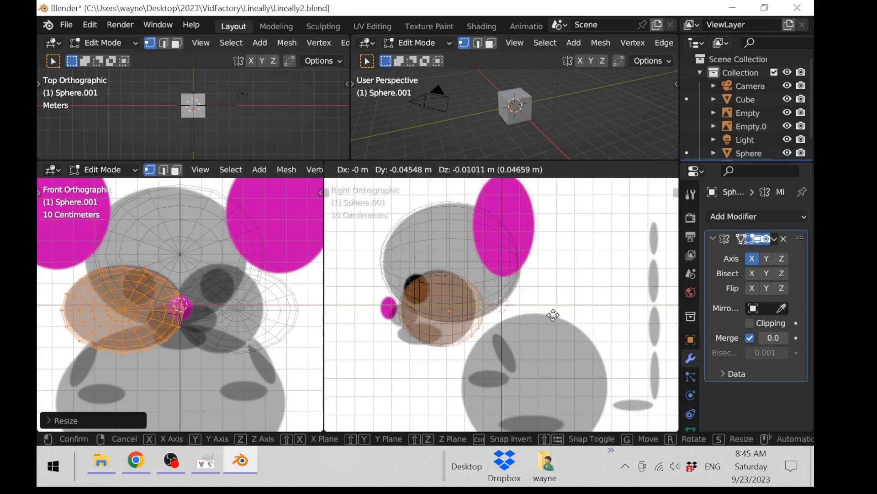
pyautogui.click(551, 311)
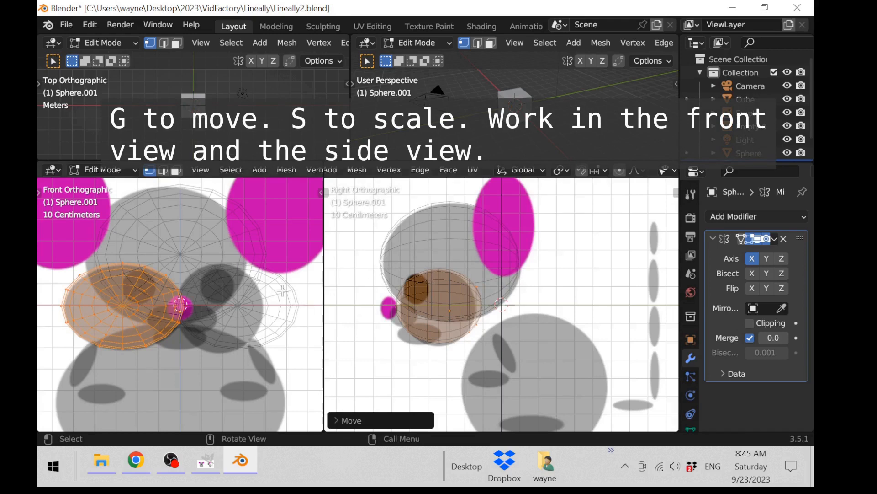
# Return to Object Mode and add a new UV sphere for the jaw
pyautogui.scroll(2, 201, 349)
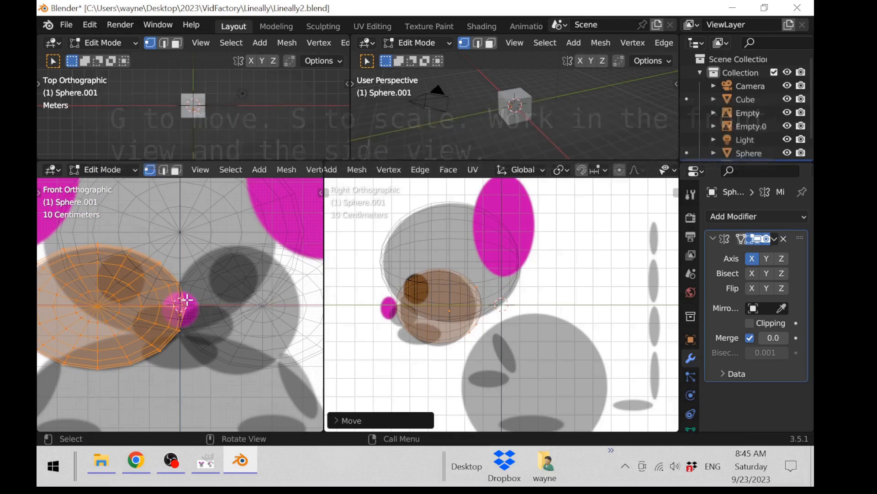
pyautogui.press('Tab')
pyautogui.click(187, 228)
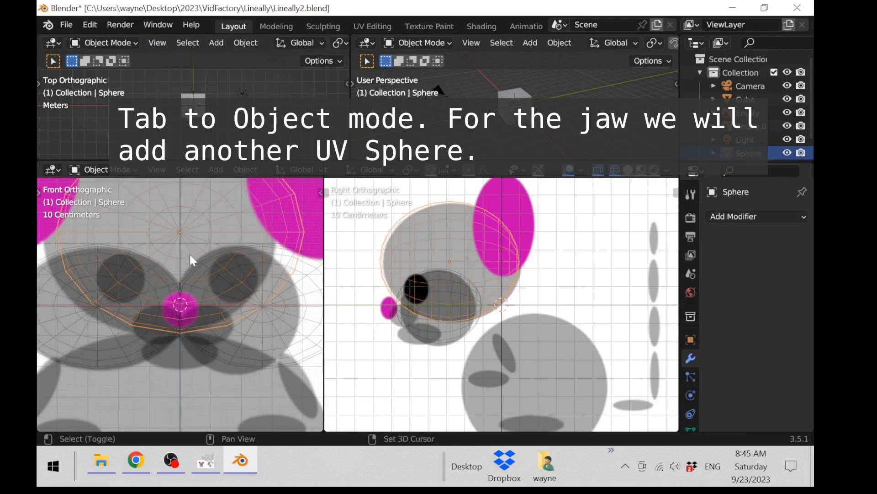
pyautogui.hotkey('shift', 'a')
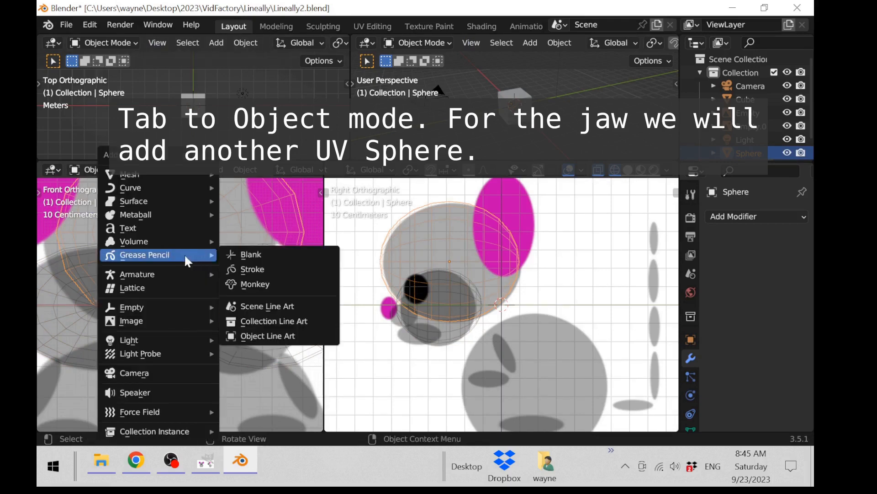
pyautogui.moveTo(164, 172)
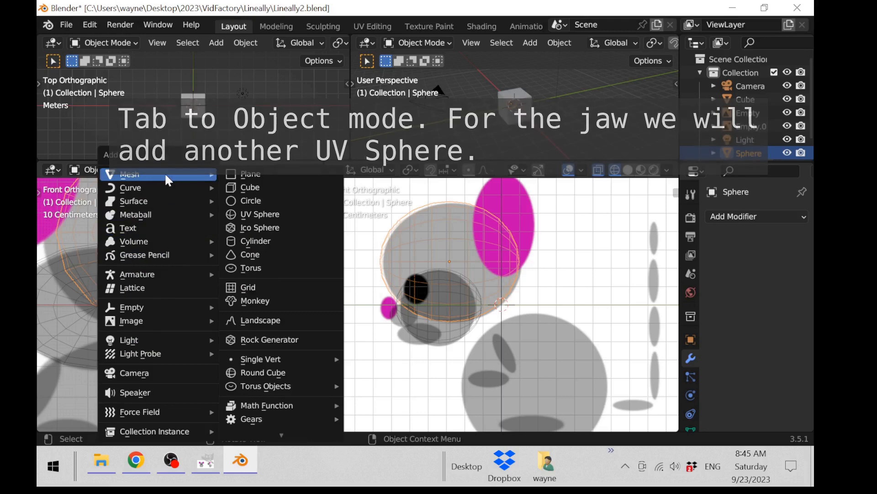
pyautogui.click(262, 216)
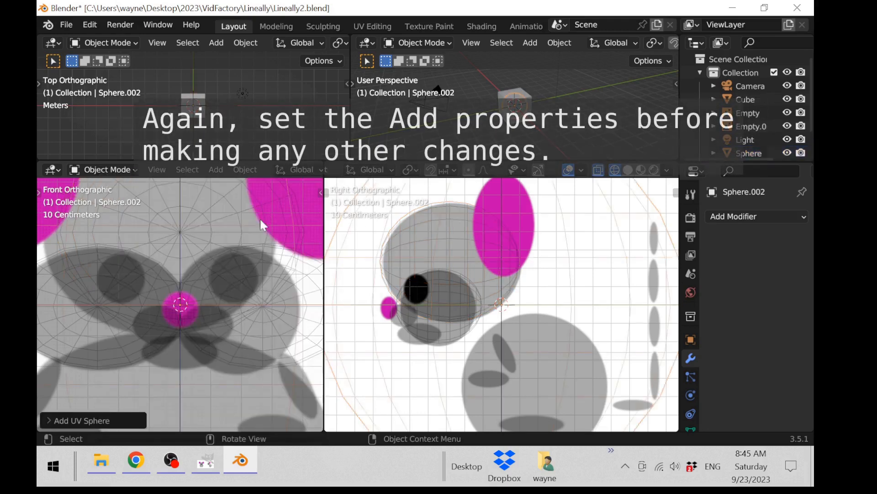
# Set the new jaw sphere to 12 segments and 8 rings
pyautogui.click(47, 418)
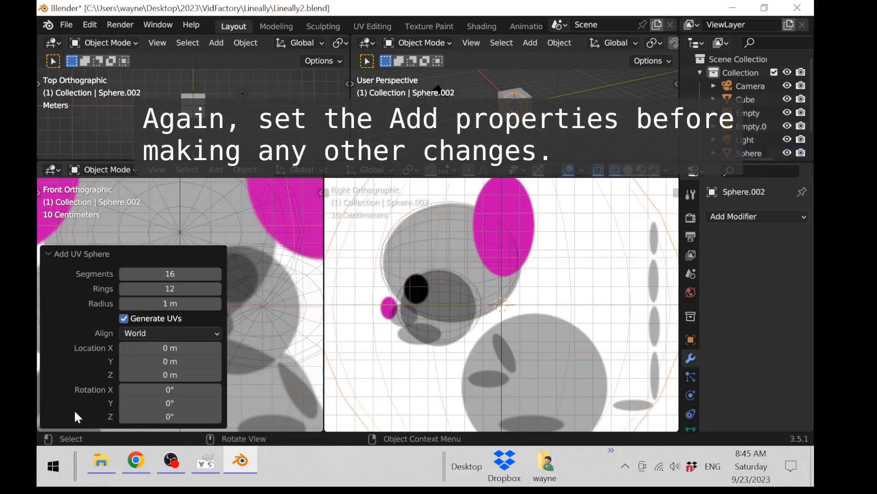
pyautogui.click(124, 273)
pyautogui.click(124, 274)
pyautogui.click(124, 274)
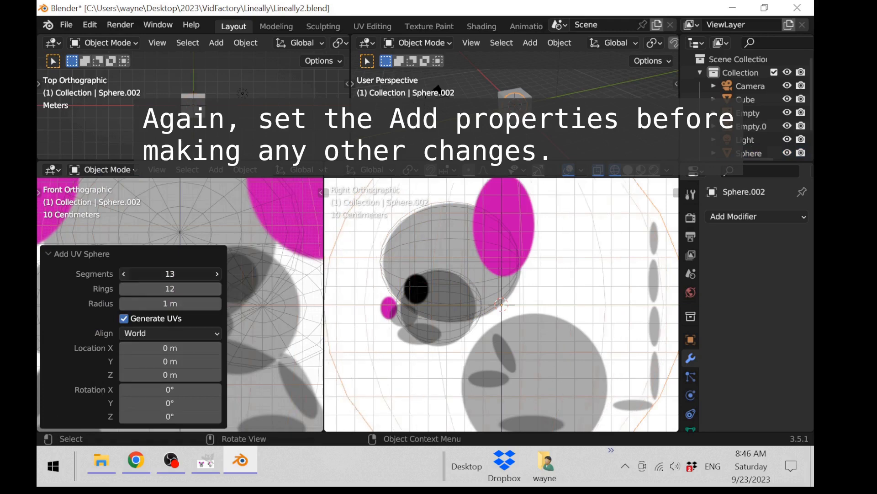
pyautogui.click(124, 274)
pyautogui.click(124, 273)
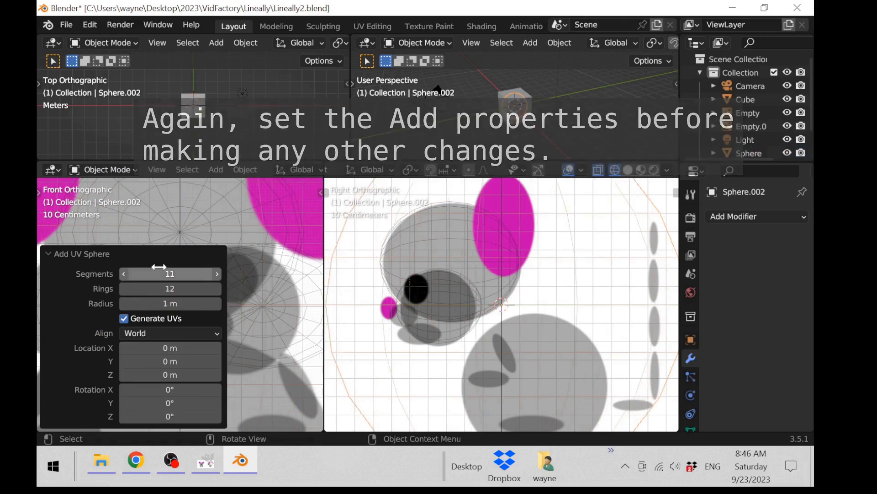
pyautogui.click(217, 274)
pyautogui.click(124, 288)
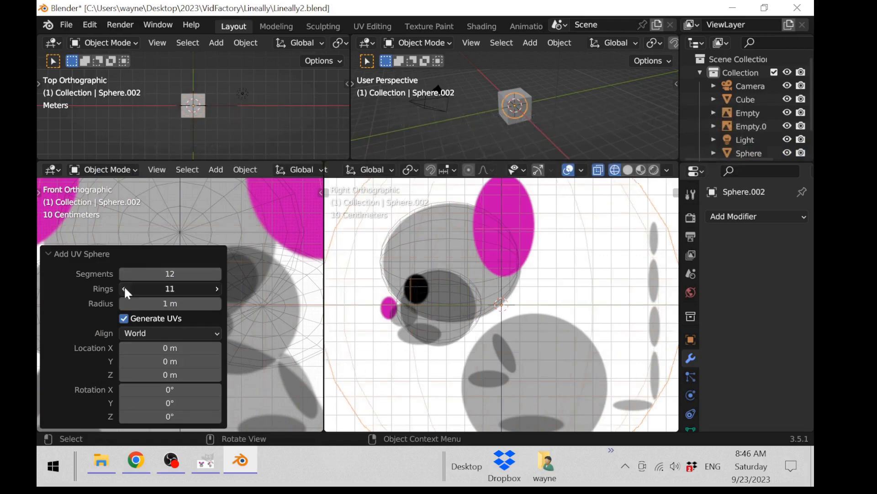
pyautogui.click(123, 289)
pyautogui.click(124, 288)
pyautogui.click(124, 288)
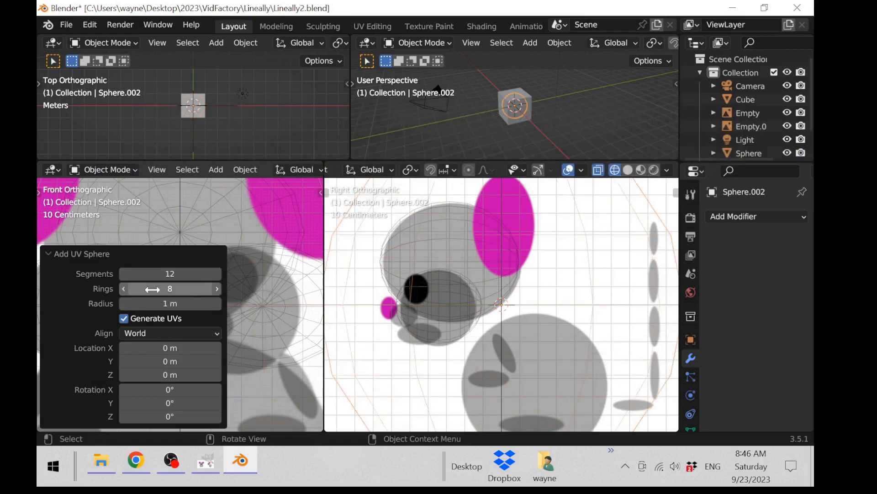
pyautogui.click(54, 257)
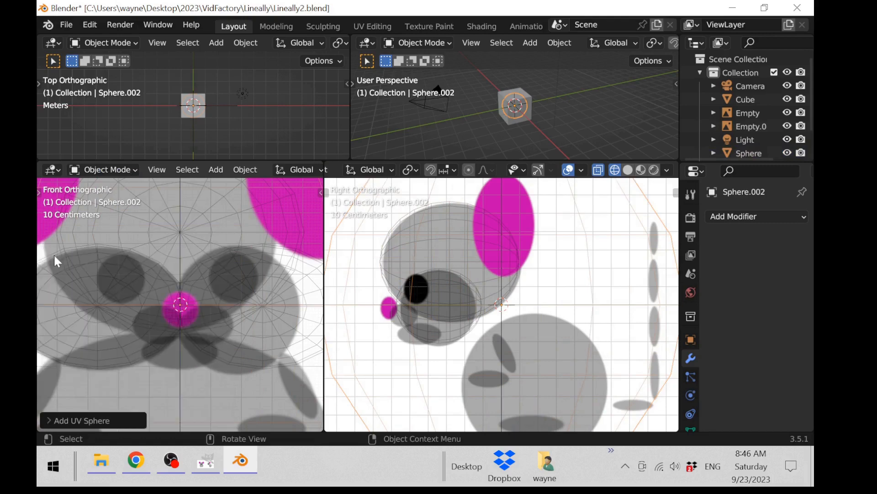
# Scale the jaw sphere down uniformly until it is narrower than the head in the front view
pyautogui.scroll(-4, 237, 310)
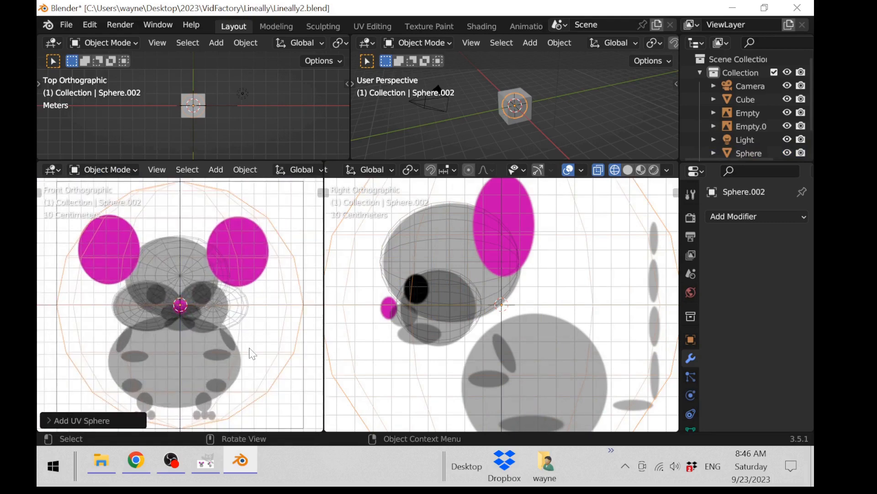
pyautogui.press('s')
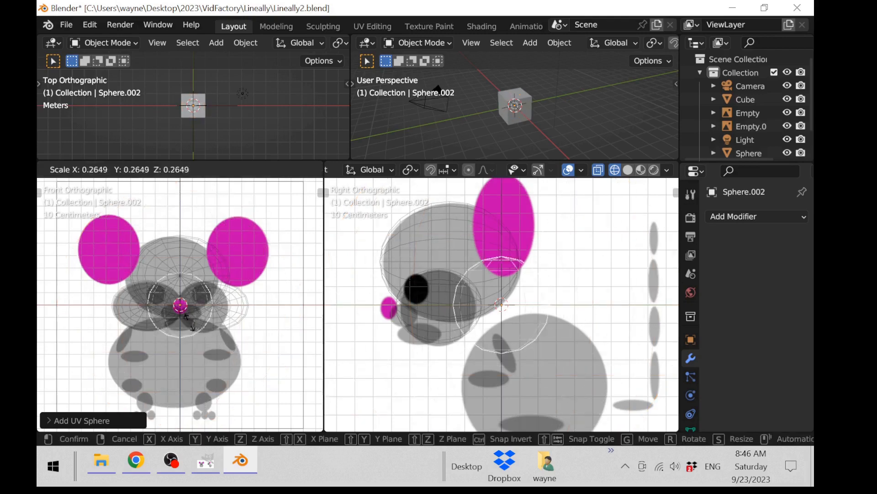
pyautogui.click(188, 323)
# Rotate the jaw sphere 90° in the side view
pyautogui.scroll(5, 486, 323)
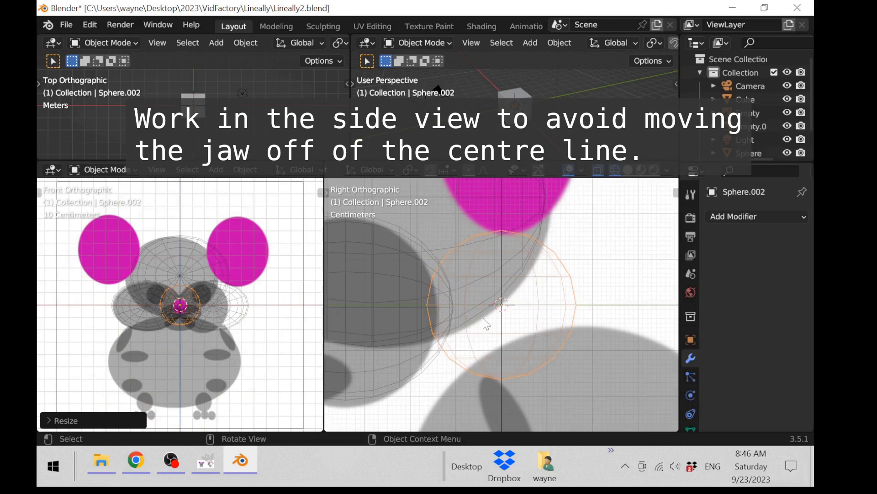
pyautogui.write('r')
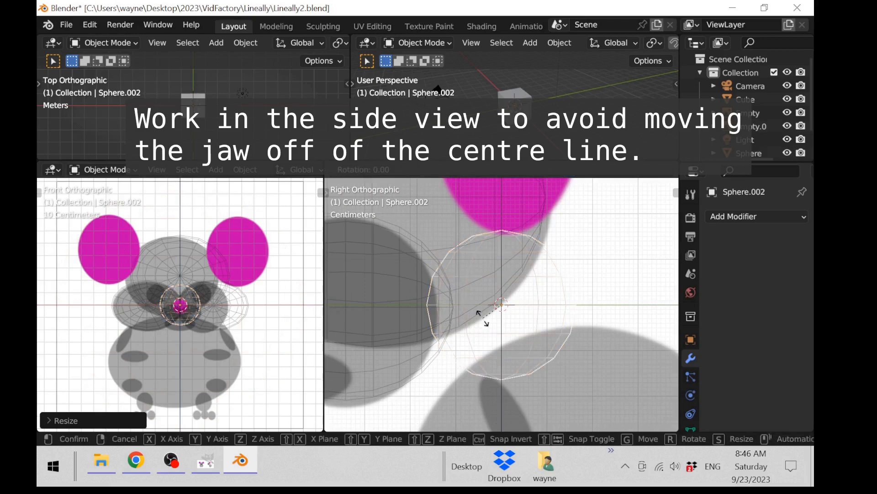
pyautogui.write('90')
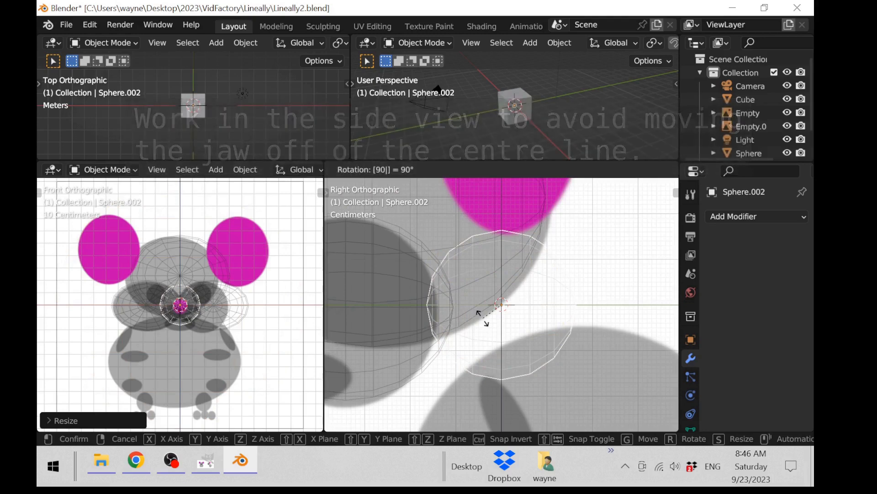
pyautogui.press('Return')
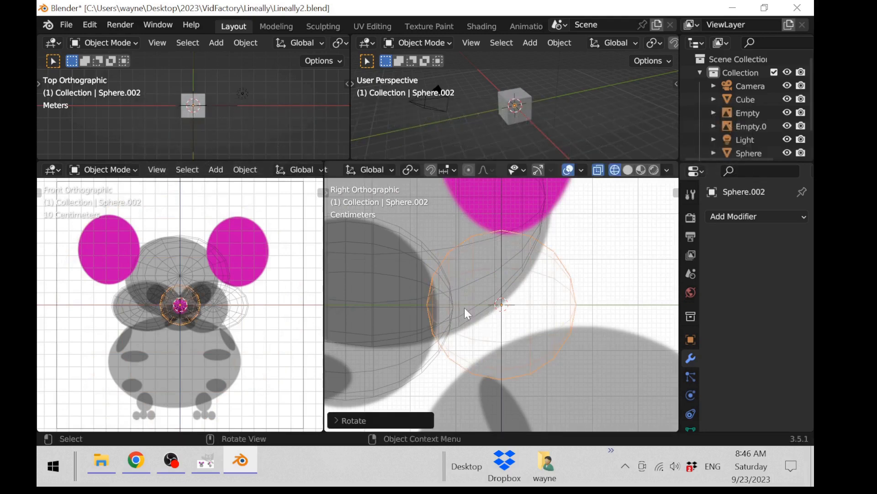
pyautogui.scroll(-3, 486, 325)
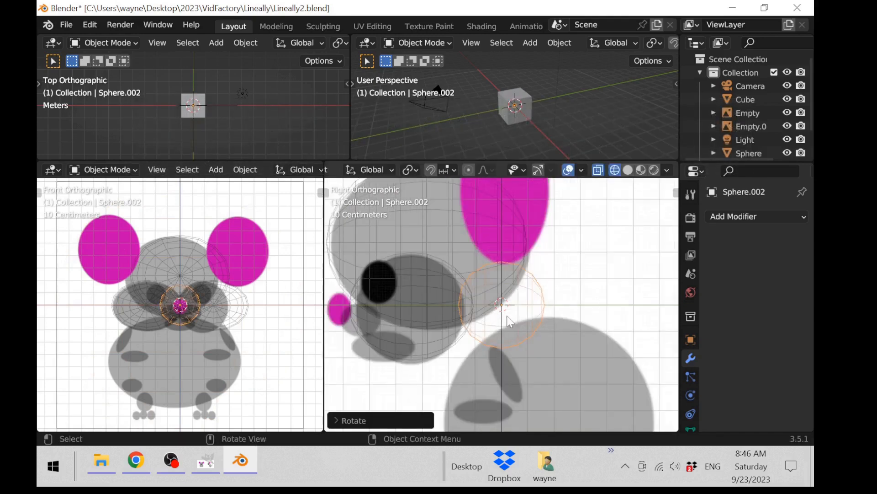
# Move the jaw sphere onto the drawn jaw in the side view and scale it down uniformly to match the jaw's length
pyautogui.press('g')
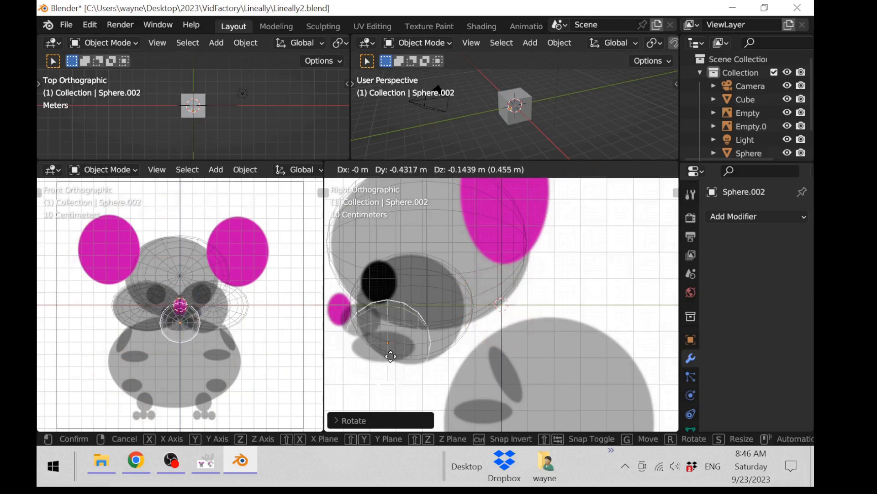
pyautogui.click(388, 357)
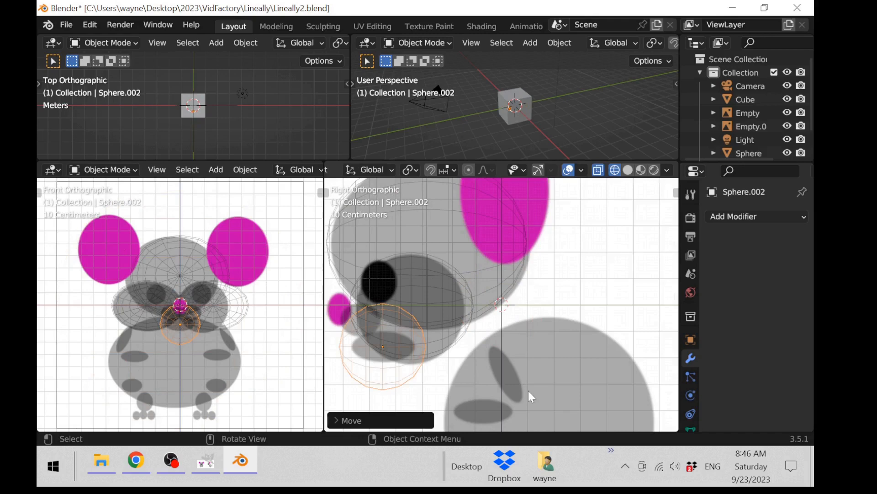
pyautogui.press('s')
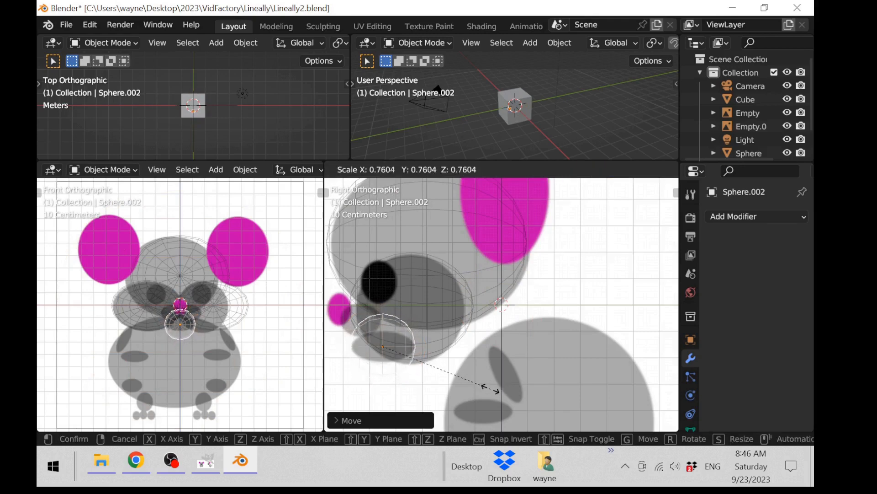
pyautogui.click(492, 384)
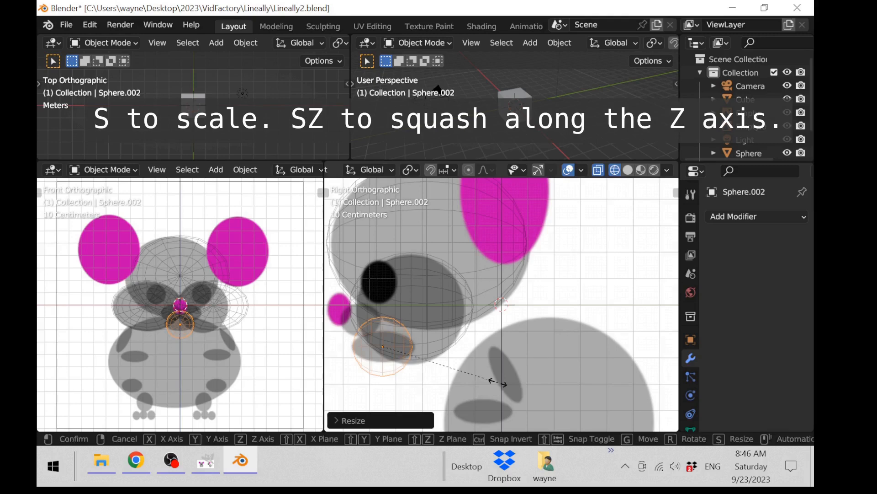
# Squash the jaw sphere along Z to about half its height so it fits the drawn jaw
pyautogui.press('s')
pyautogui.press('z')
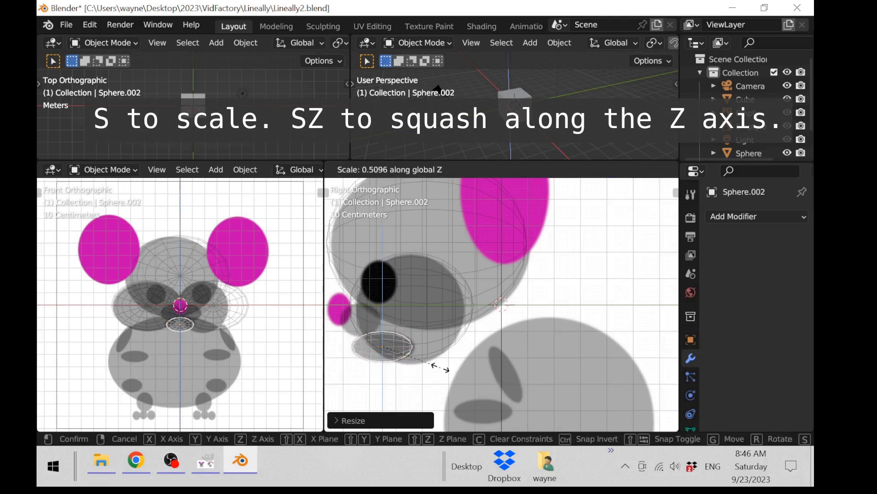
pyautogui.click(441, 367)
# Duplicate the jaw sphere in place and give the copy a Mirror modifier on the X axis
pyautogui.scroll(5, 236, 305)
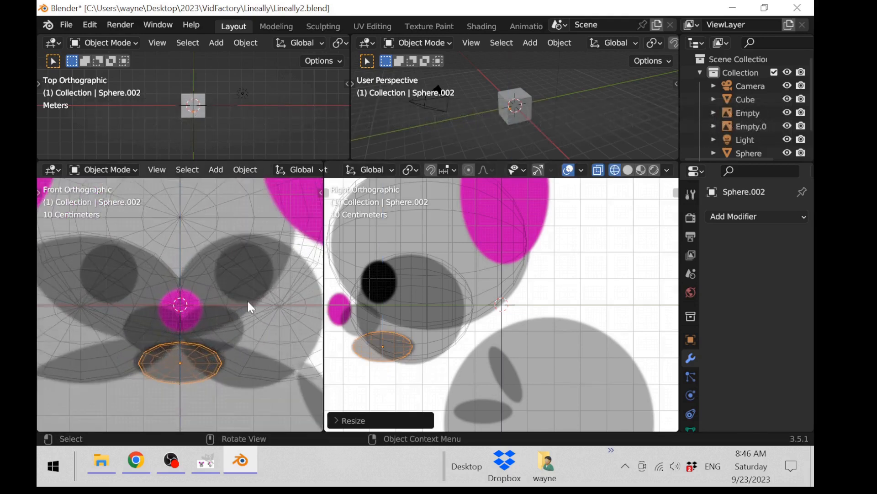
pyautogui.scroll(-2, 236, 310)
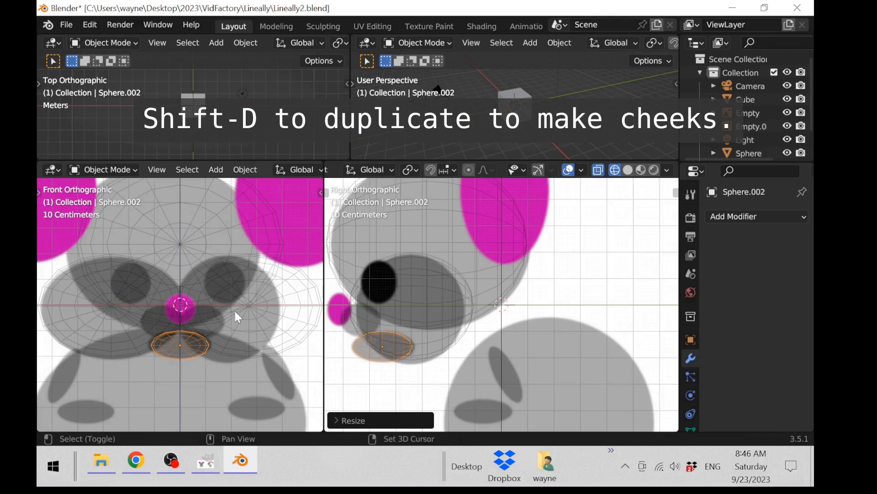
pyautogui.hotkey('shift', 'd')
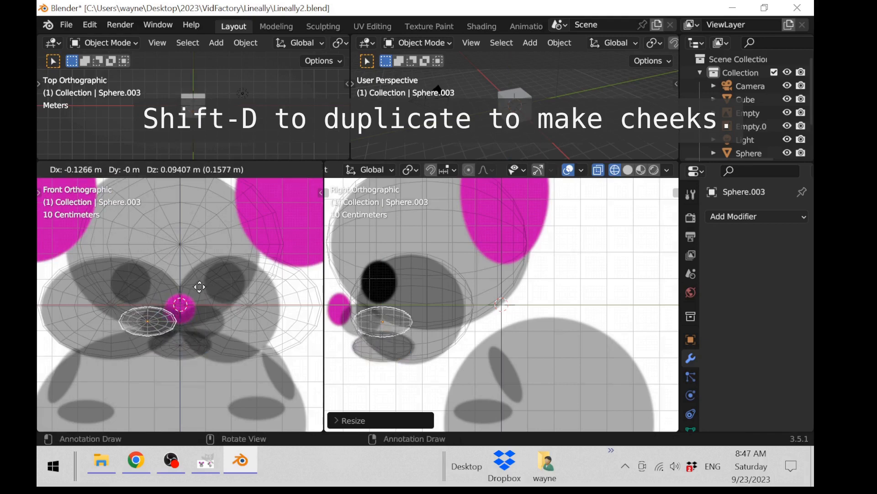
pyautogui.rightClick(203, 290)
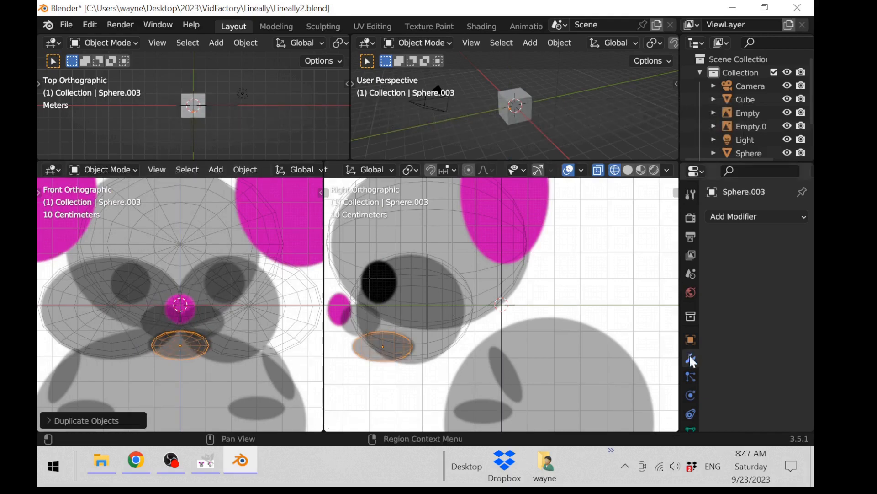
pyautogui.click(754, 216)
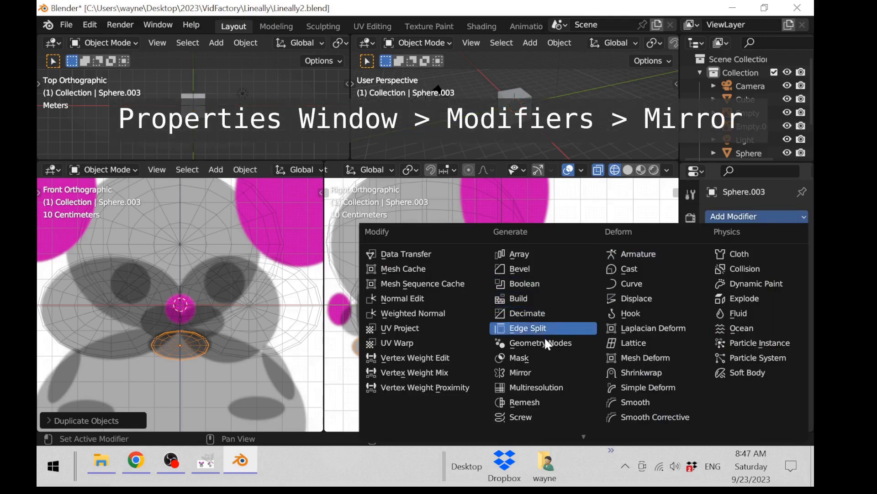
pyautogui.click(538, 371)
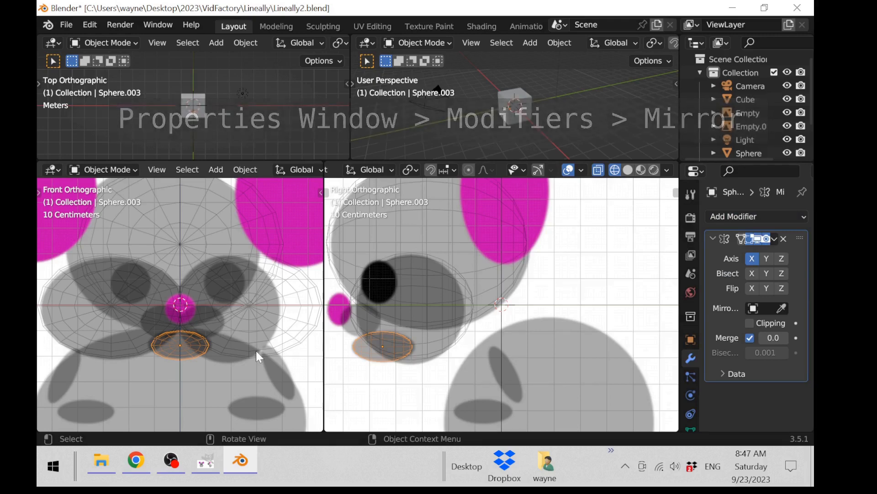
# In Edit Mode, move the duplicate's whole mesh up and left onto the drawn muzzle lobe beneath the nose
pyautogui.press('Tab')
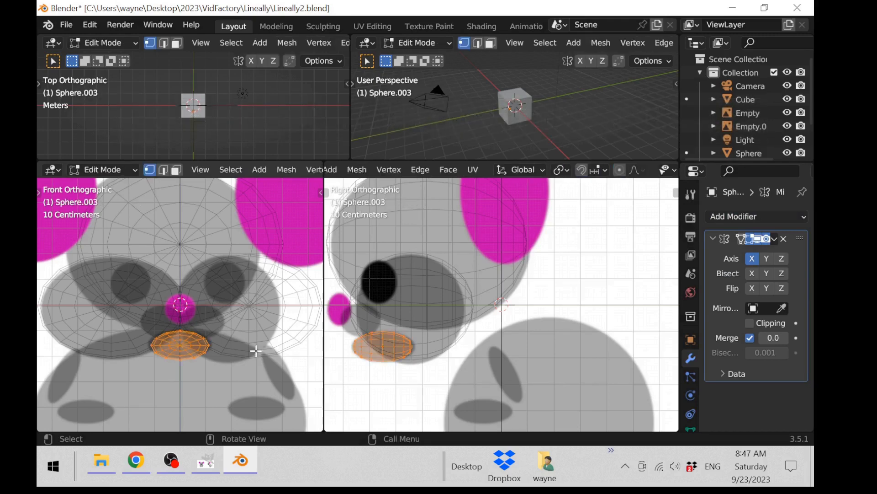
pyautogui.press('g')
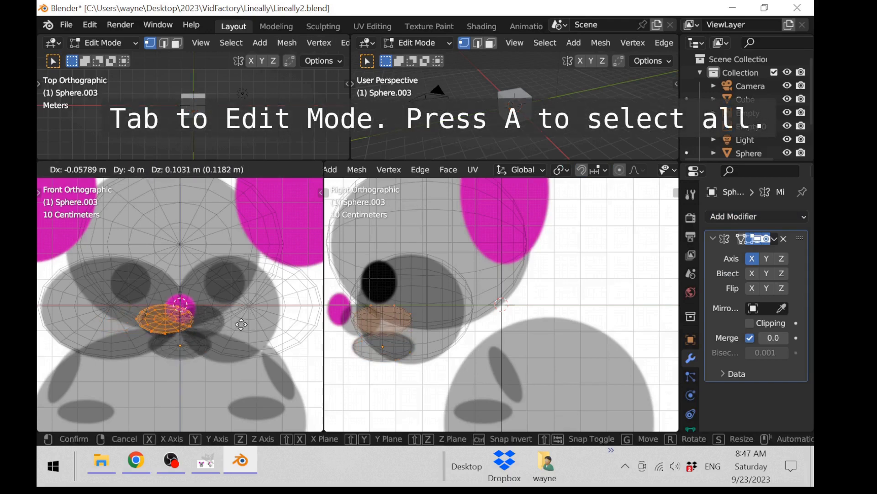
pyautogui.click(244, 326)
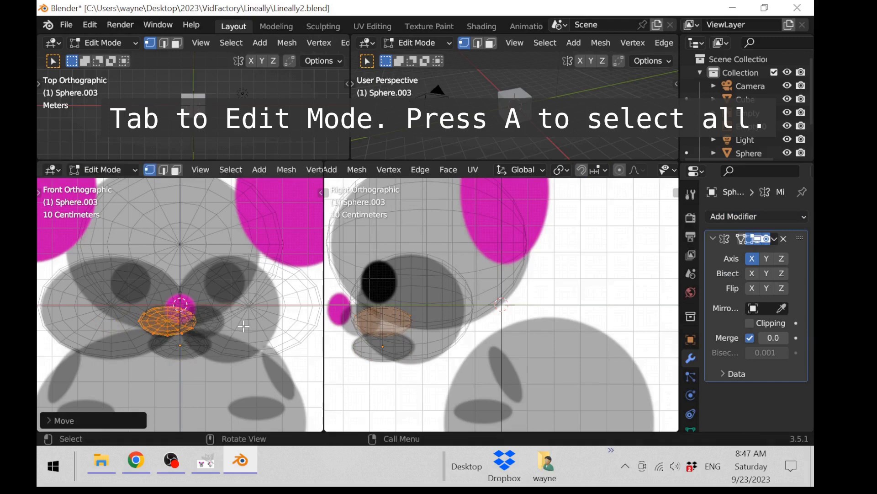
# Narrow the muzzle mesh along X, shift it to fit the drawn left lobe, and return to Object Mode
pyautogui.press('s')
pyautogui.press('x')
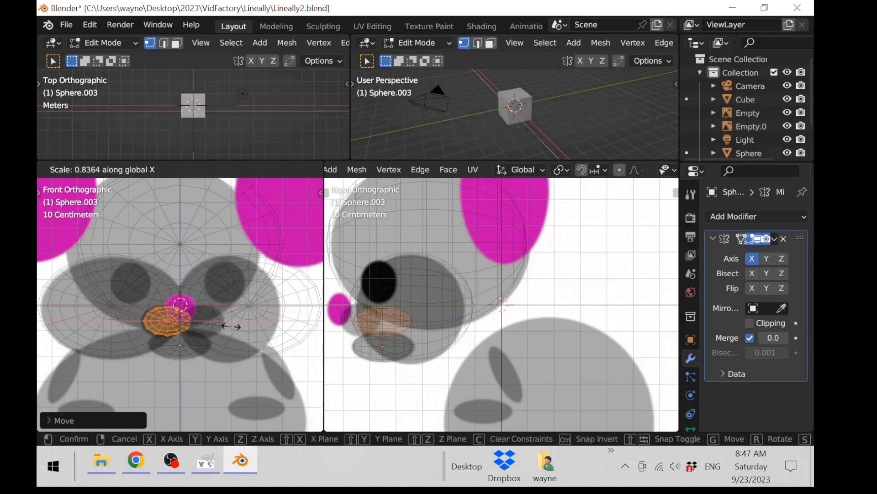
pyautogui.click(237, 326)
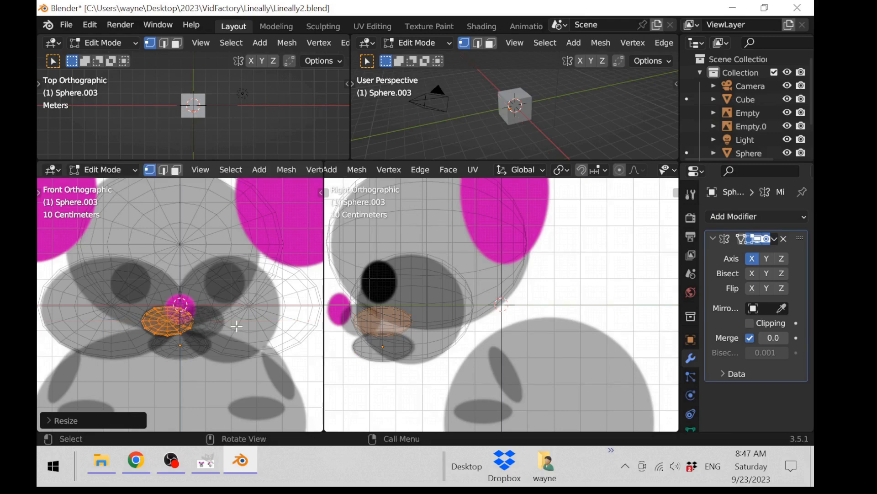
pyautogui.press('g')
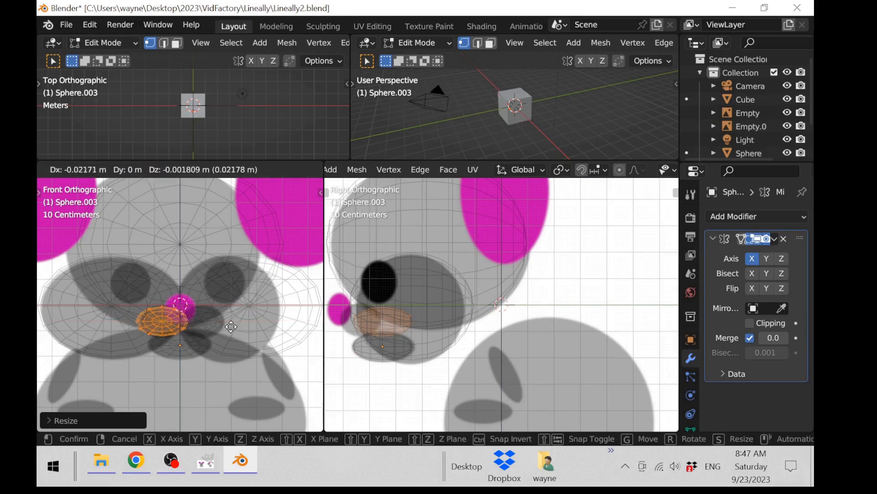
pyautogui.click(234, 327)
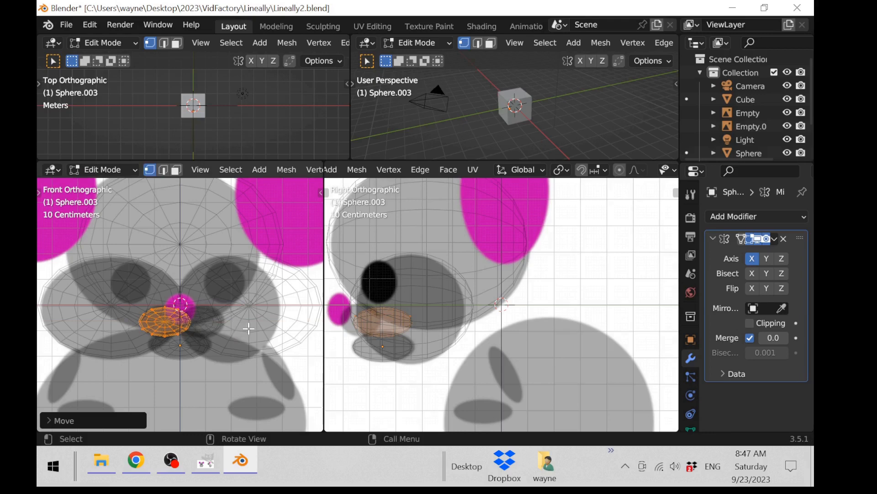
pyautogui.press('Tab')
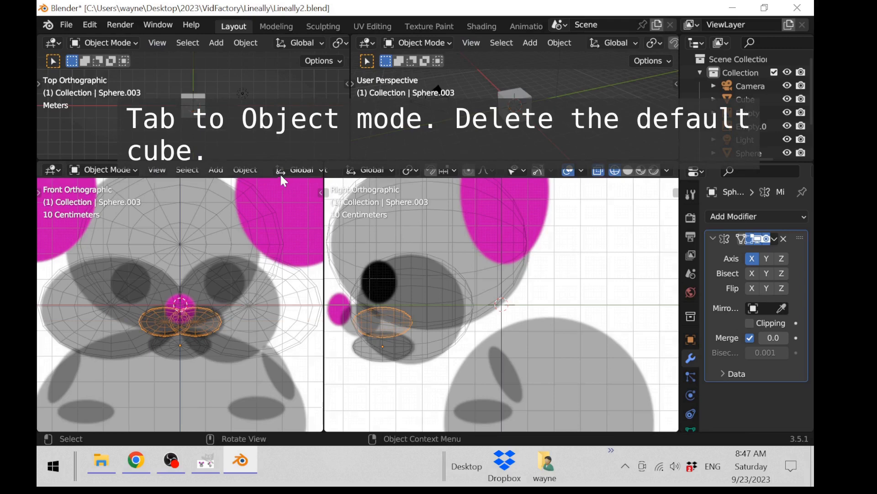
# Delete the default cube
pyautogui.scroll(2, 517, 104)
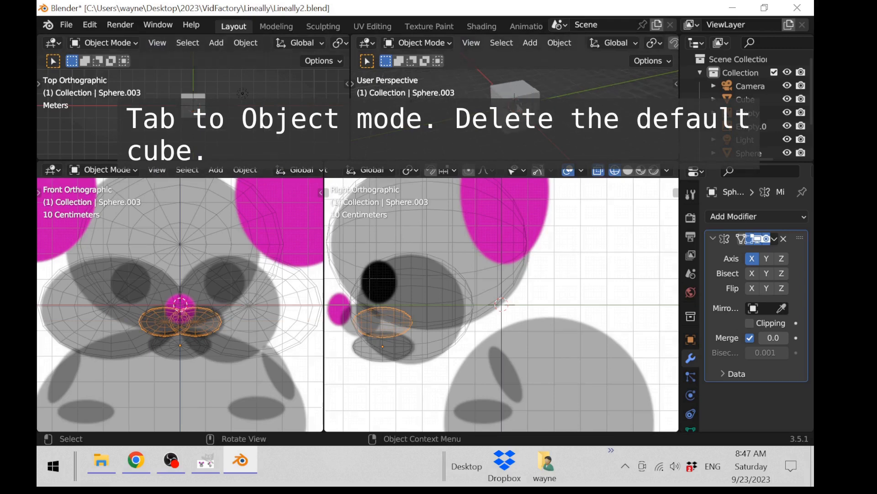
pyautogui.scroll(2, 517, 104)
pyautogui.click(519, 103)
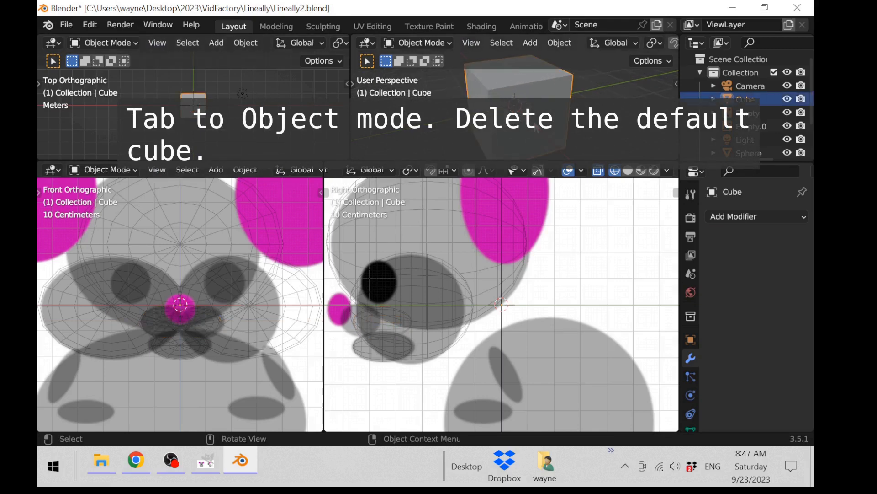
pyautogui.scroll(-4, 535, 124)
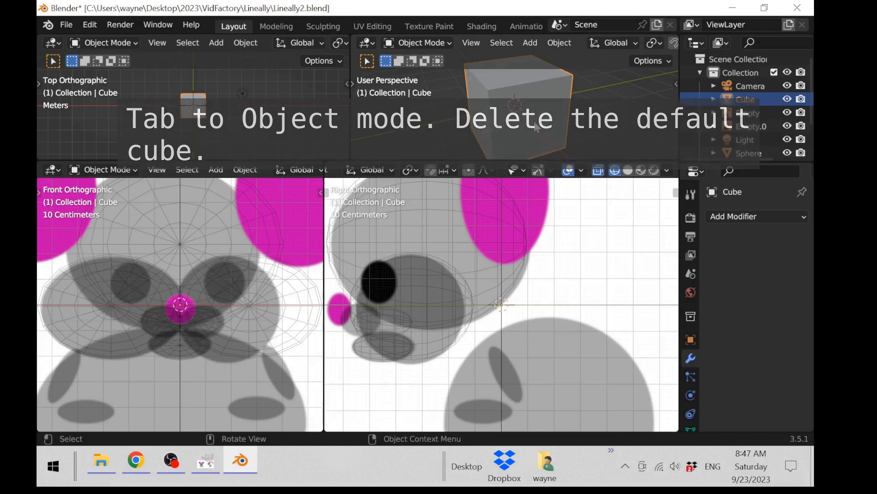
pyautogui.press('Delete')
# Examine the head, cheeks, muzzle and jaw from several angles in an enlarged perspective view, then restore the right orthographic view
pyautogui.scroll(5, 533, 120)
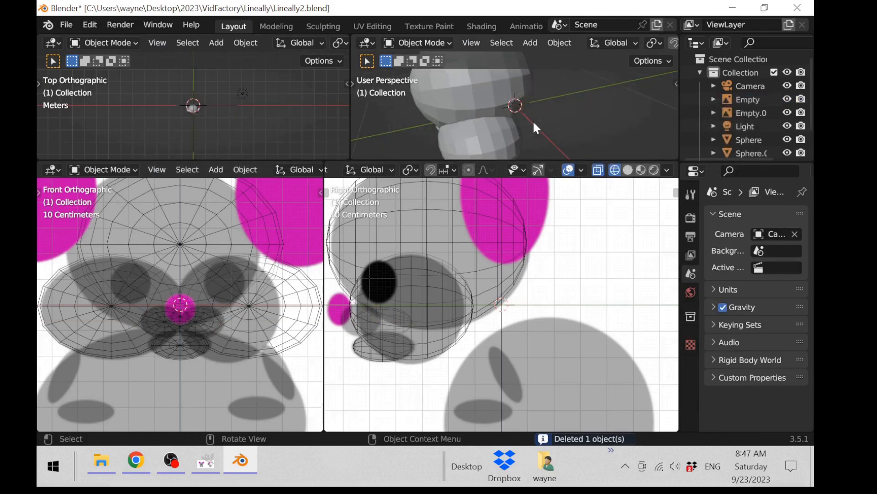
pyautogui.moveTo(574, 120); pyautogui.dragTo(593, 98, button='middle')
pyautogui.scroll(2, 593, 98)
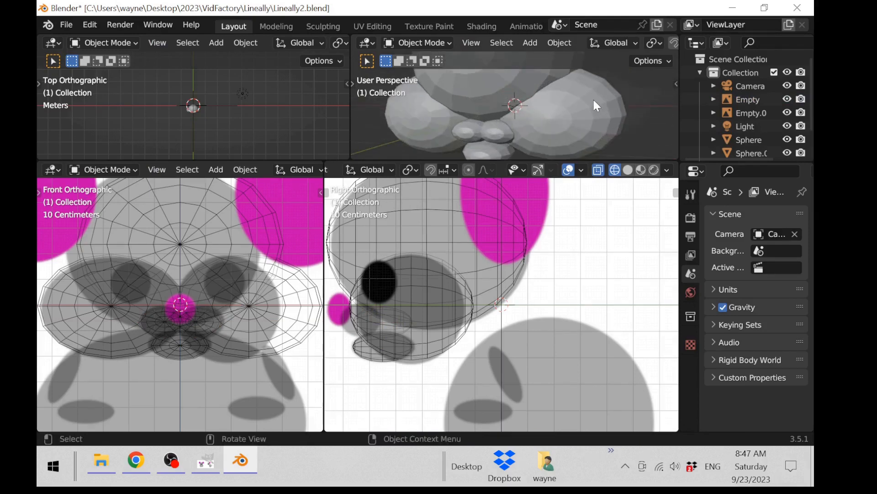
pyautogui.moveTo(523, 111); pyautogui.dragTo(499, 109, button='middle')
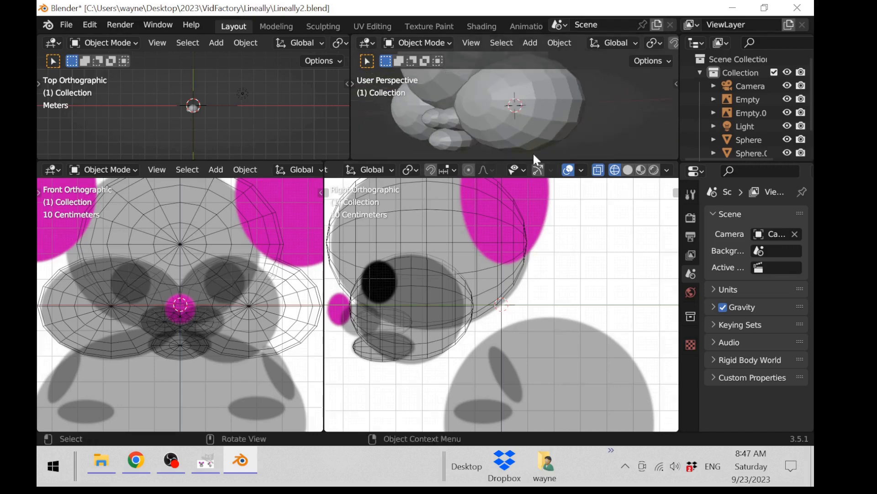
pyautogui.moveTo(542, 157); pyautogui.dragTo(533, 347)
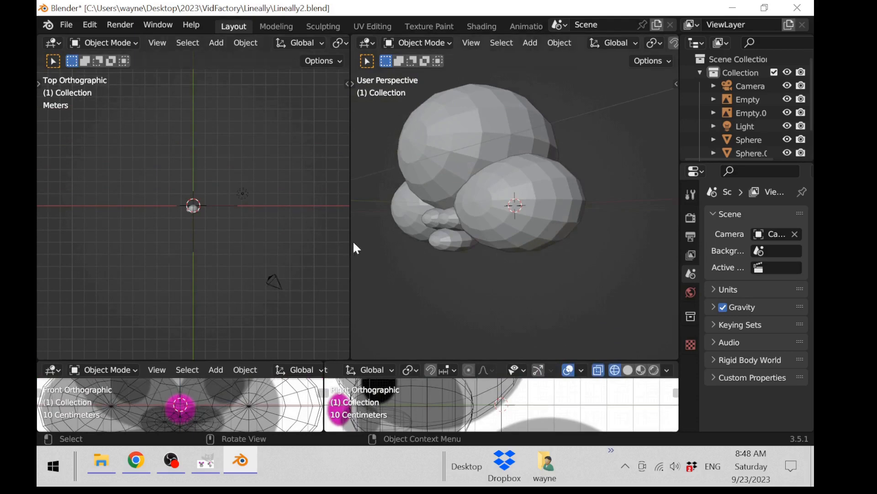
pyautogui.moveTo(350, 245); pyautogui.dragTo(284, 247)
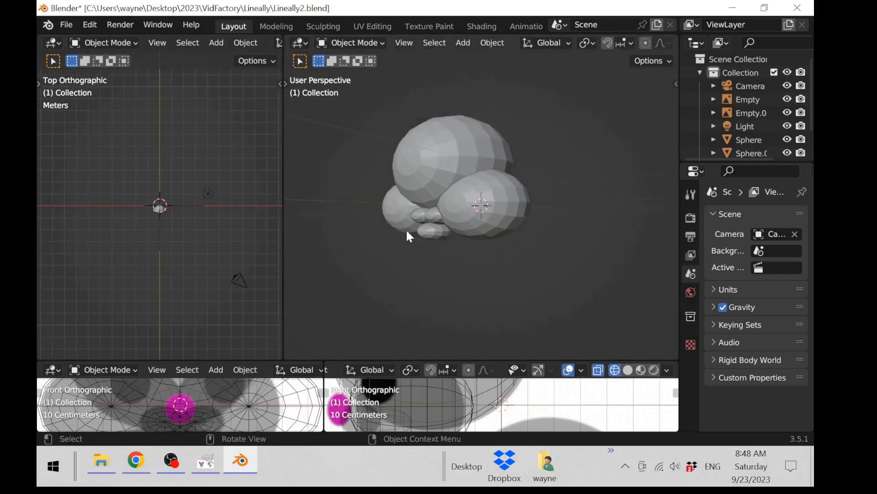
pyautogui.moveTo(408, 233); pyautogui.dragTo(403, 321, button='middle')
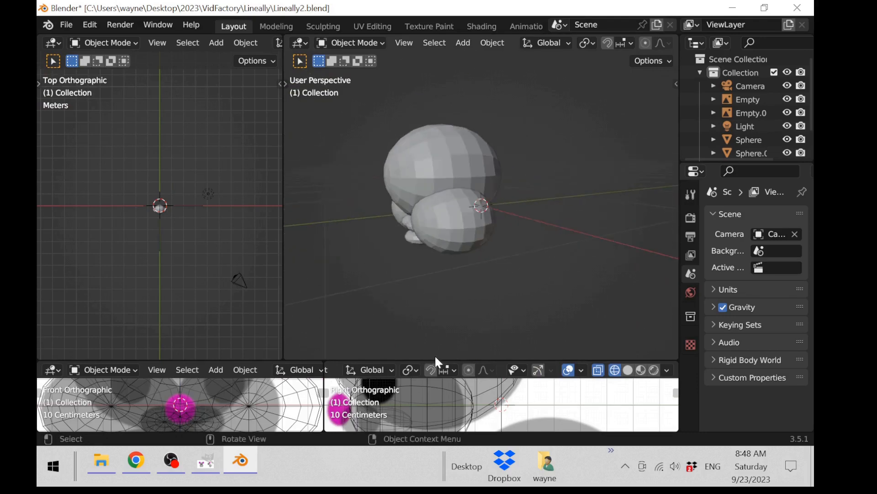
pyautogui.moveTo(451, 361); pyautogui.dragTo(451, 152)
pyautogui.moveTo(457, 254); pyautogui.dragTo(462, 298, button='middle')
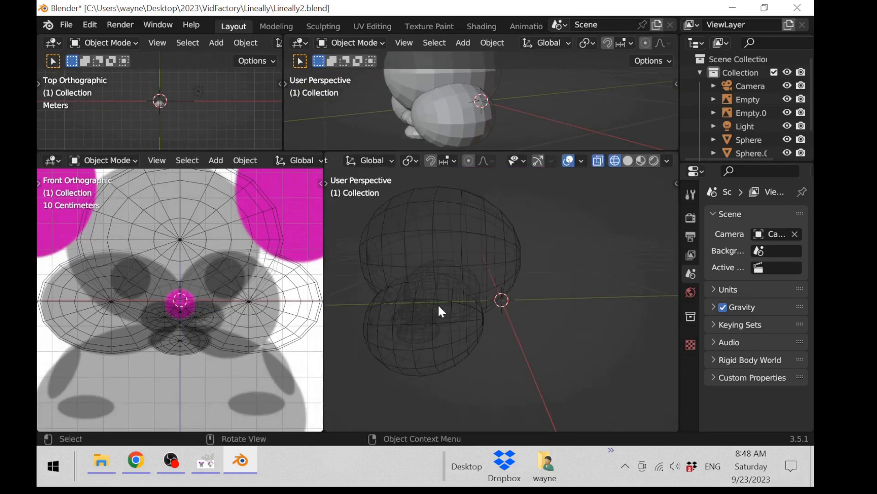
pyautogui.press('KP_3')
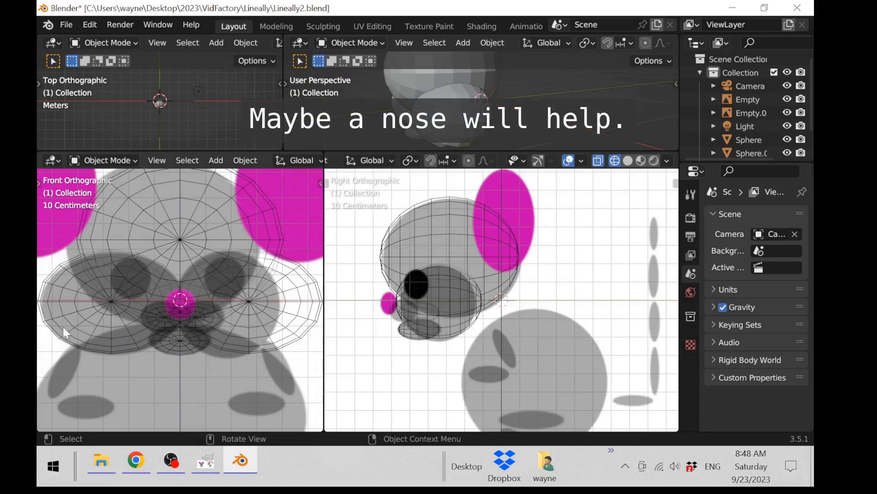
# Duplicate the jaw sphere and move the copy straight up along Z to the height of the drawn nose
pyautogui.click(417, 344)
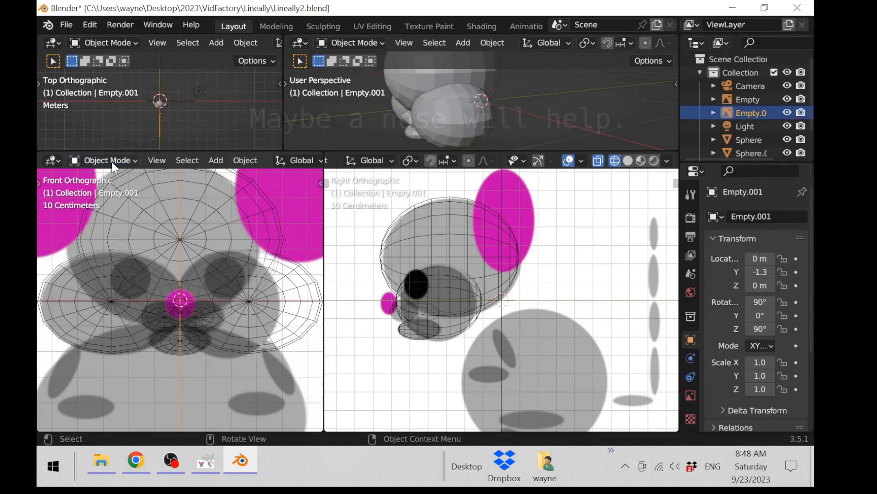
pyautogui.click(401, 336)
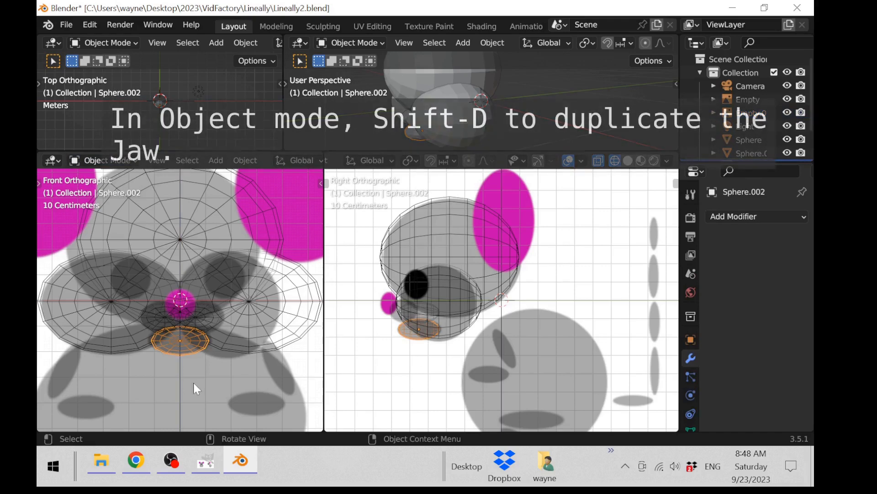
pyautogui.press('shift')
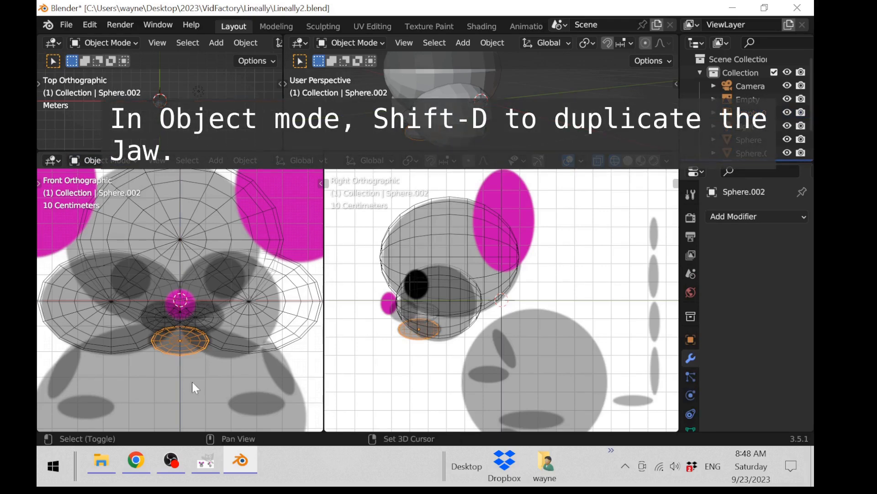
pyautogui.hotkey('shift', 'd')
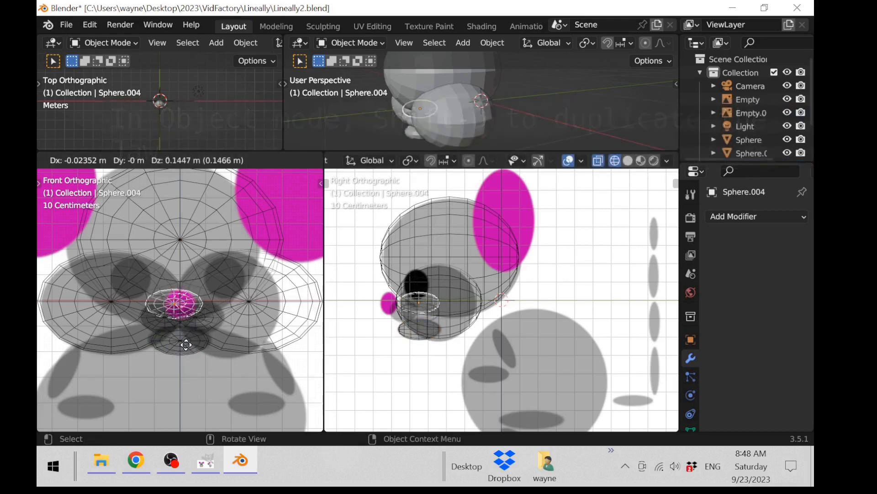
pyautogui.press('z')
pyautogui.click(191, 350)
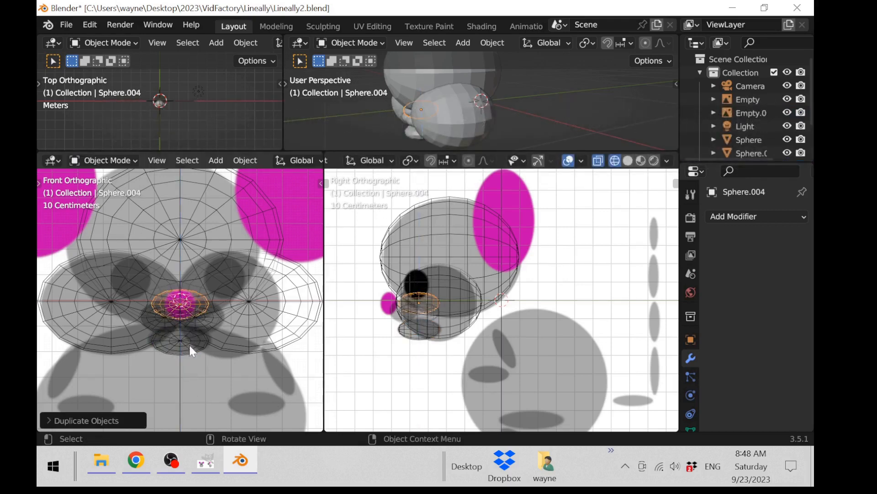
# Move the nose sphere forward in the side view until it is centred on the drawn pink nose
pyautogui.scroll(3, 424, 308)
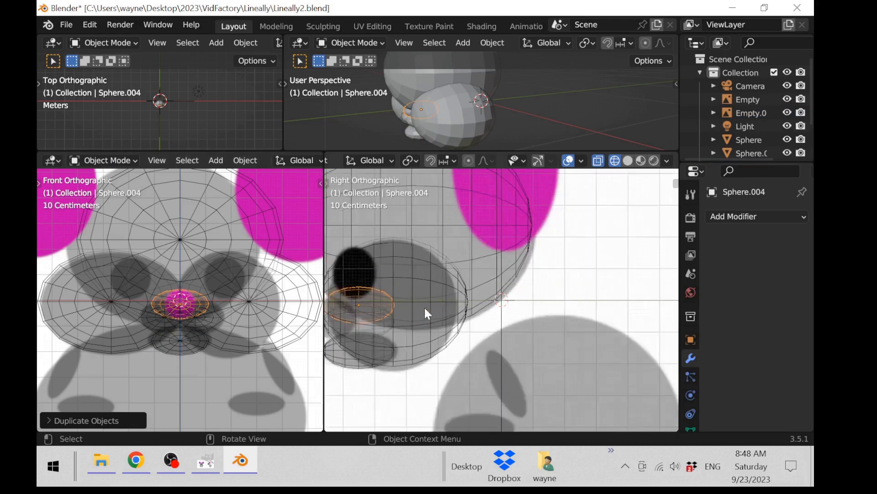
pyautogui.scroll(-2, 424, 308)
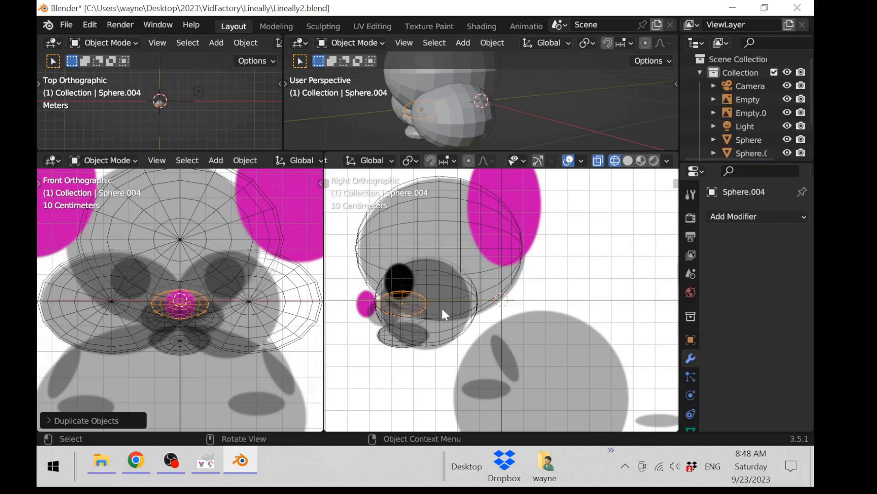
pyautogui.press('g')
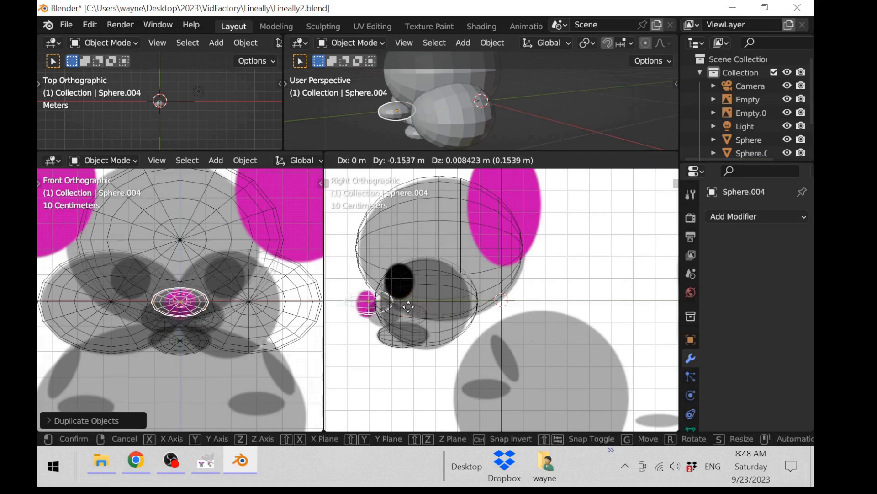
pyautogui.click(408, 306)
pyautogui.press('KP_Decimal')
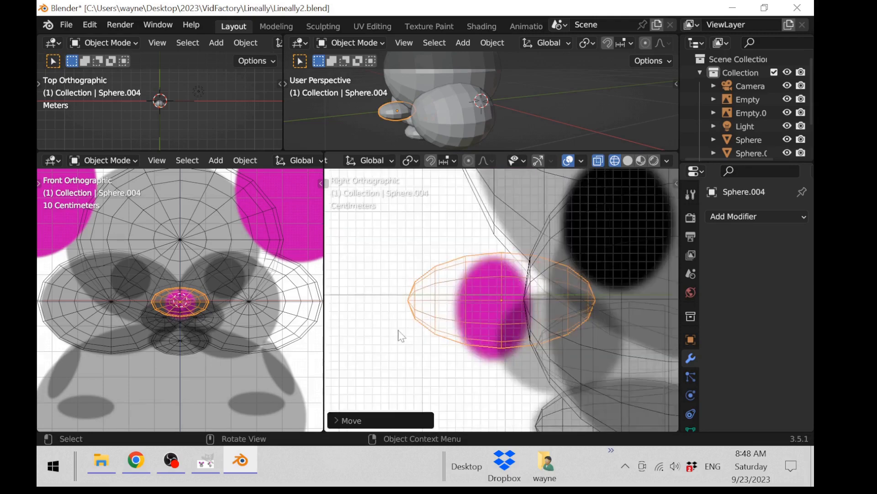
pyautogui.scroll(1, 402, 336)
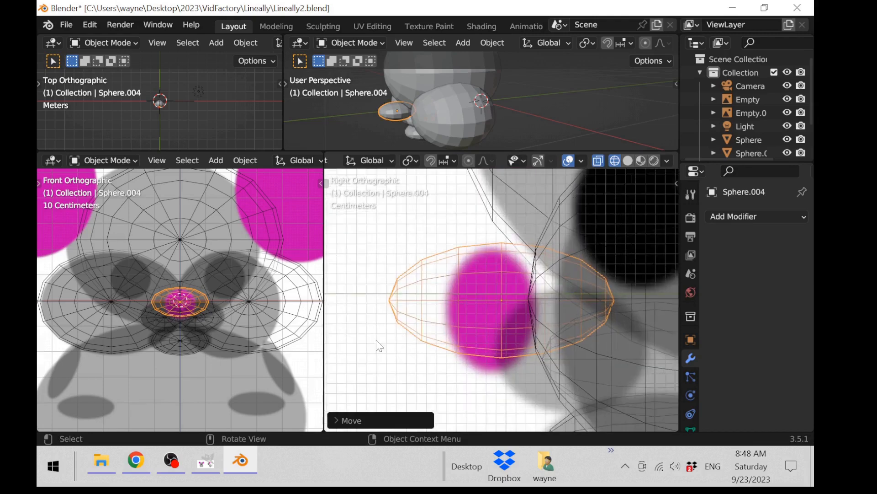
pyautogui.press('g')
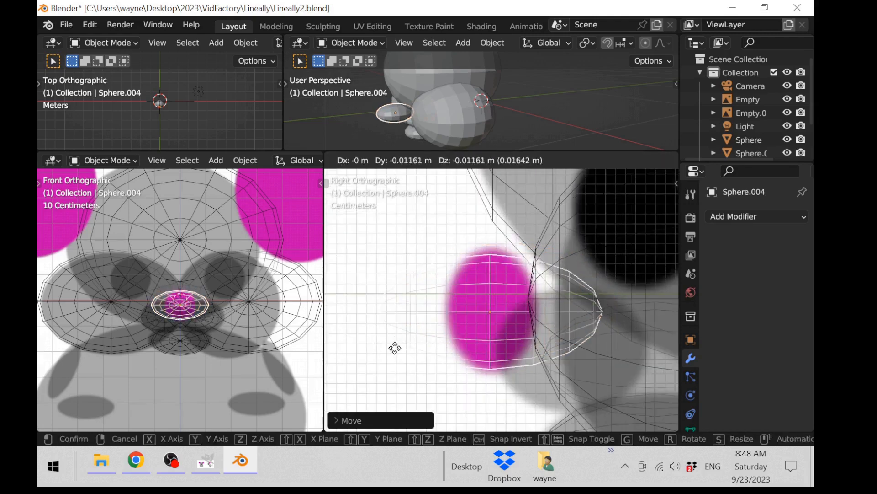
pyautogui.click(395, 347)
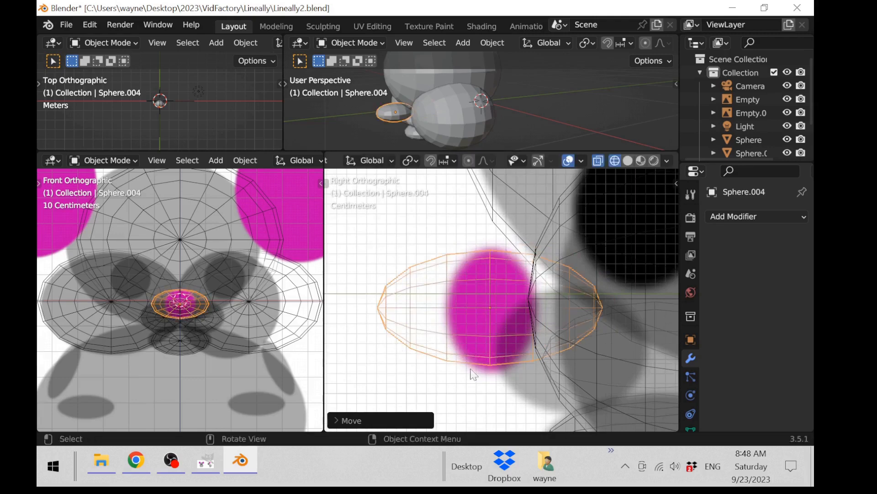
# Scale the nose sphere along Y in the side view to match the depth of the drawn nose
pyautogui.press('s')
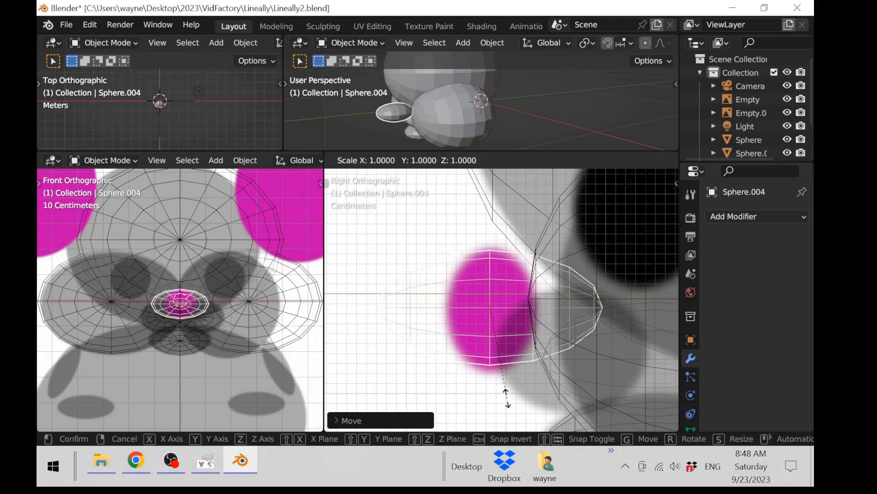
pyautogui.press('y')
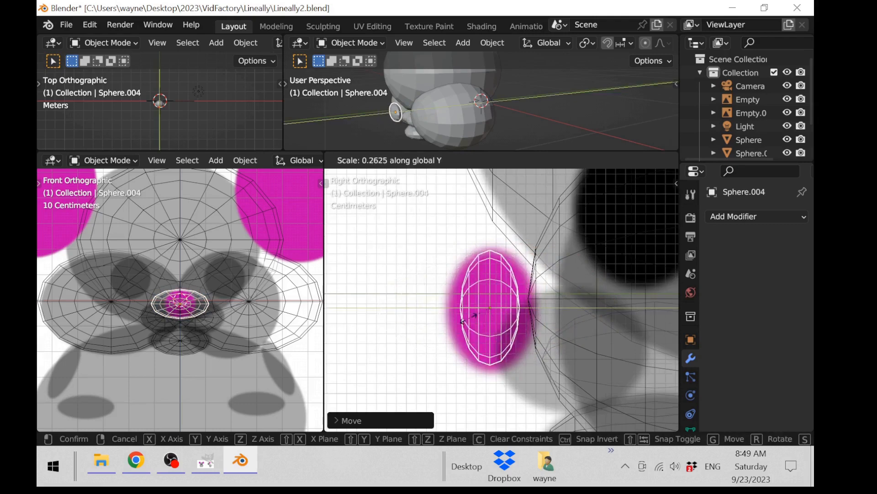
pyautogui.click(485, 340)
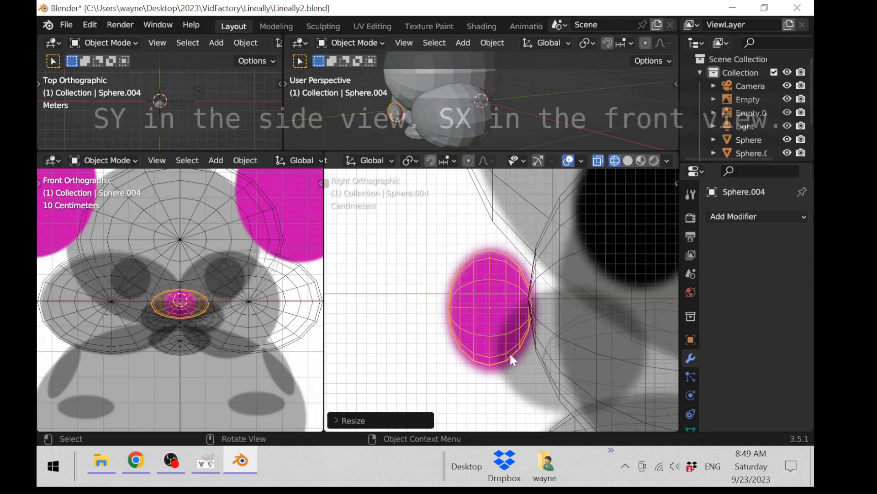
# Narrow the nose along X to the drawn width in the front view and enlarge it uniformly by about 1.09
pyautogui.scroll(4, 209, 337)
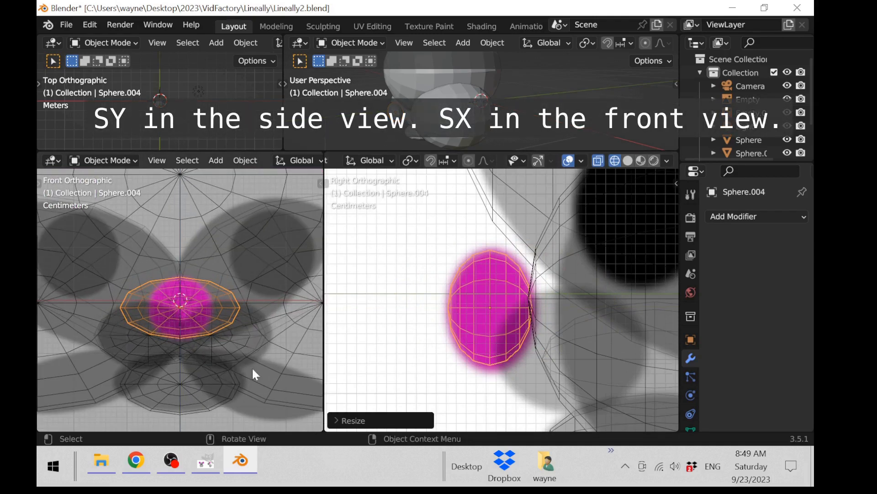
pyautogui.press('s')
pyautogui.press('x')
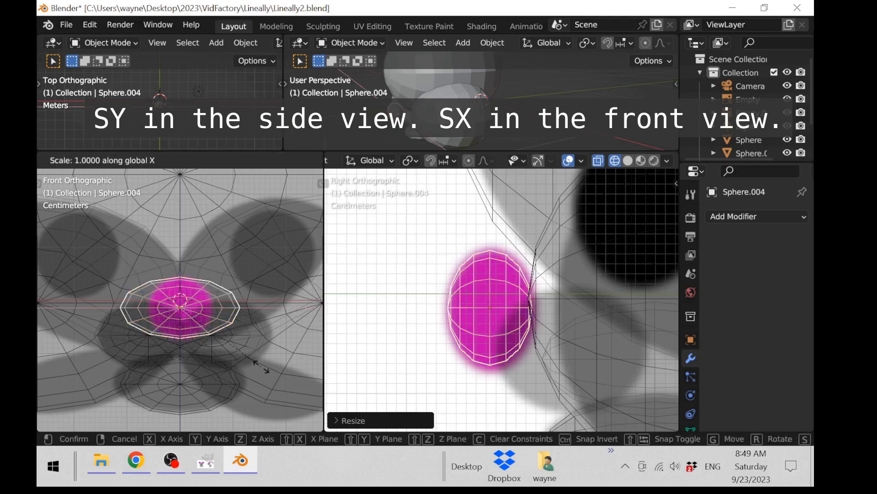
pyautogui.click(223, 336)
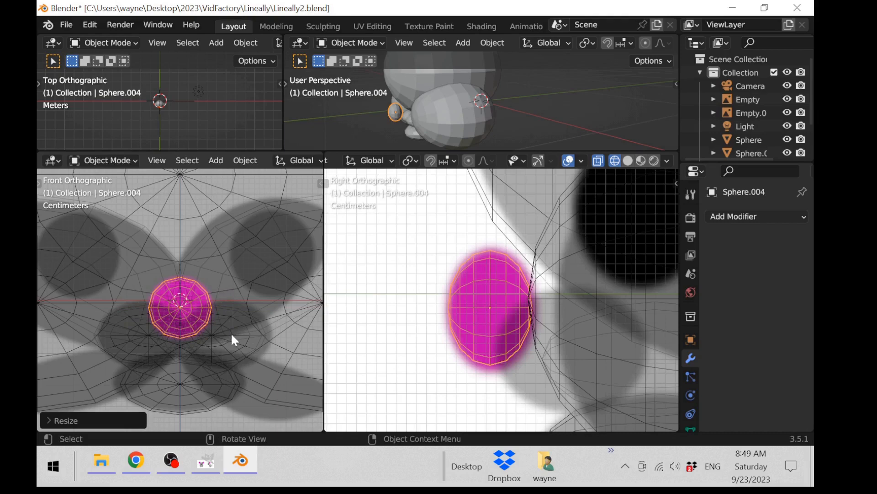
pyautogui.press('s')
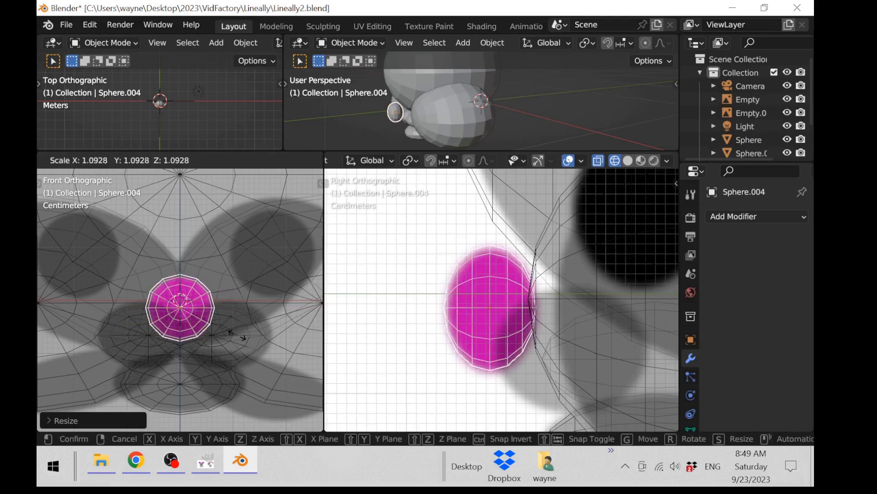
pyautogui.click(240, 339)
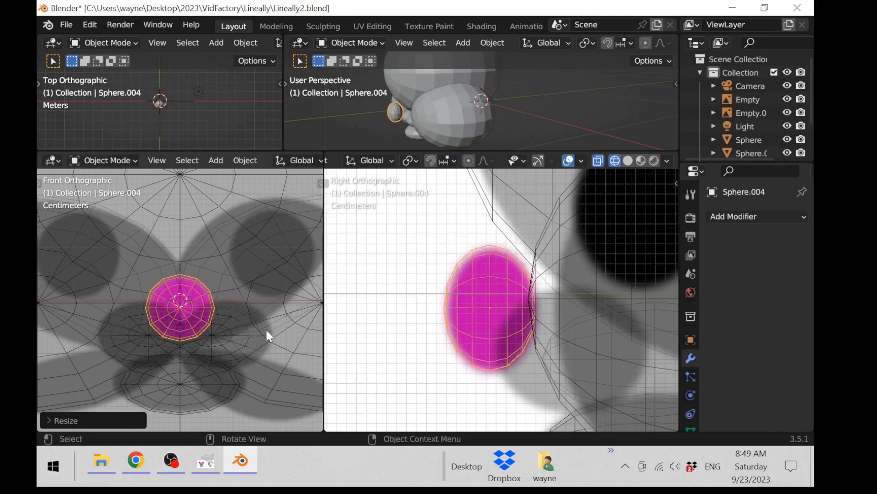
# Select the nose sphere in the perspective view and add a new material to it
pyautogui.scroll(-4, 247, 326)
pyautogui.moveTo(423, 146); pyautogui.dragTo(505, 101, button='middle')
pyautogui.click(565, 113)
pyautogui.scroll(-2, 565, 113)
pyautogui.click(554, 107)
pyautogui.scroll(3, 505, 100)
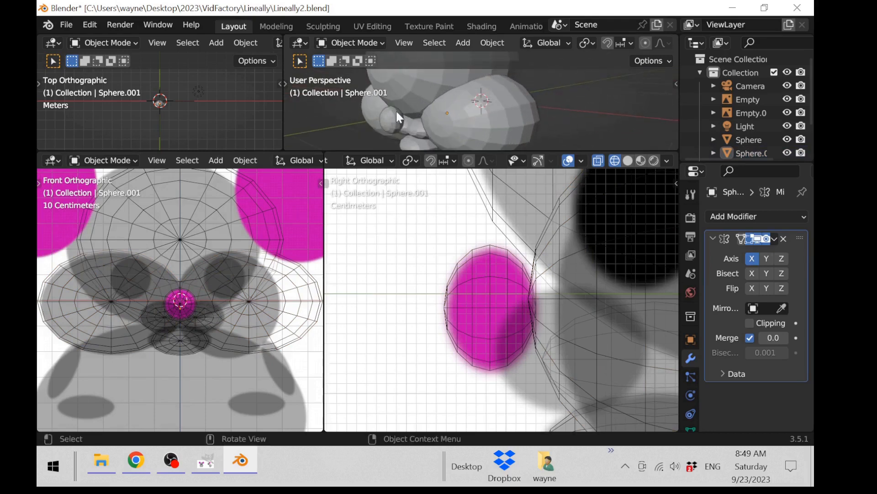
pyautogui.click(395, 113)
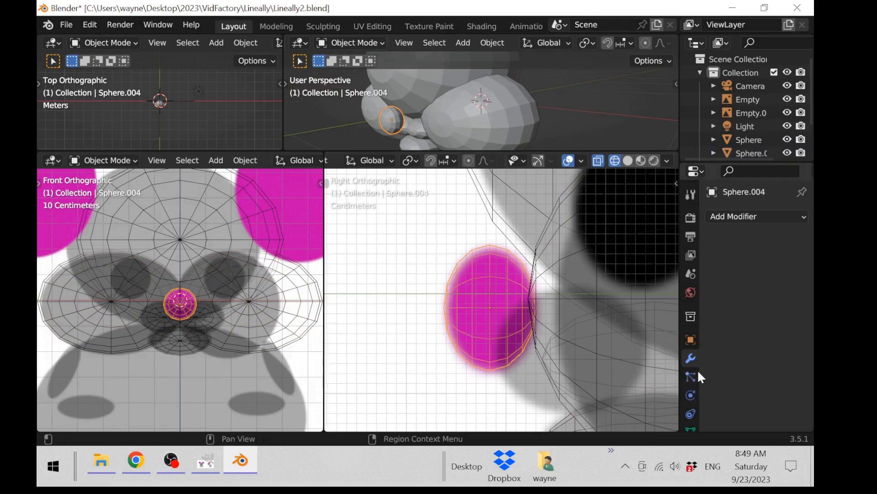
pyautogui.scroll(-3, 689, 369)
pyautogui.scroll(-2, 676, 381)
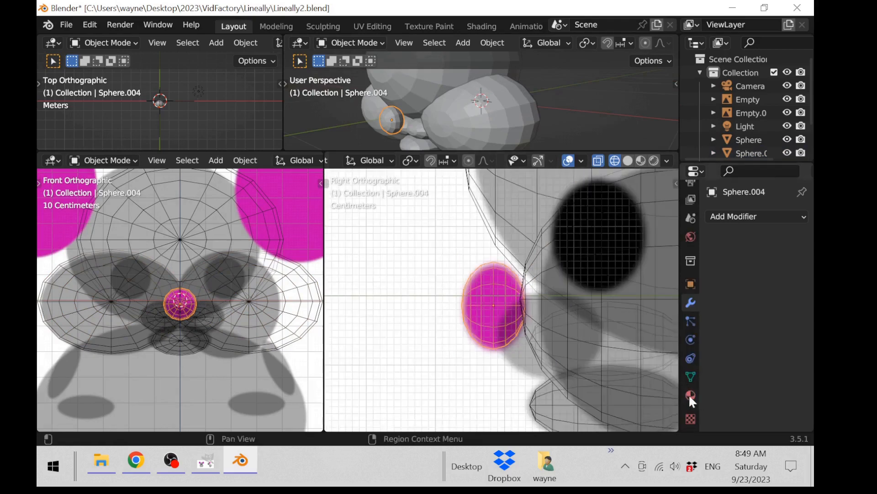
pyautogui.click(690, 395)
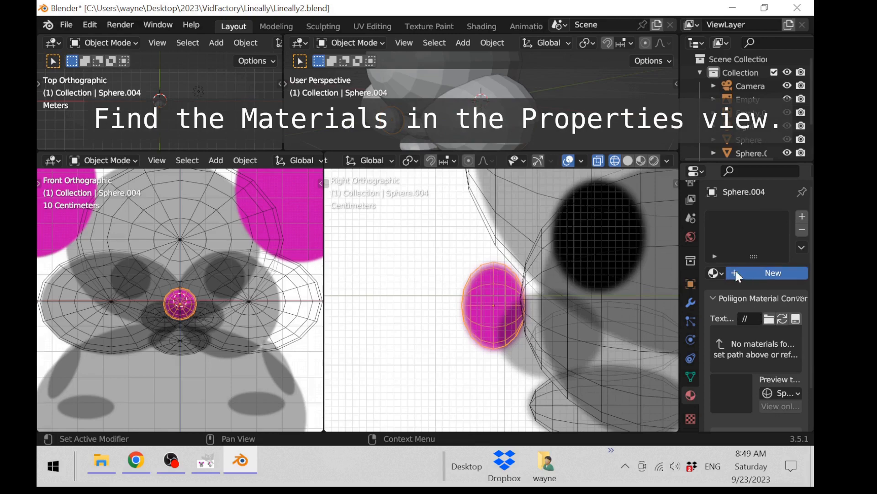
pyautogui.click(754, 273)
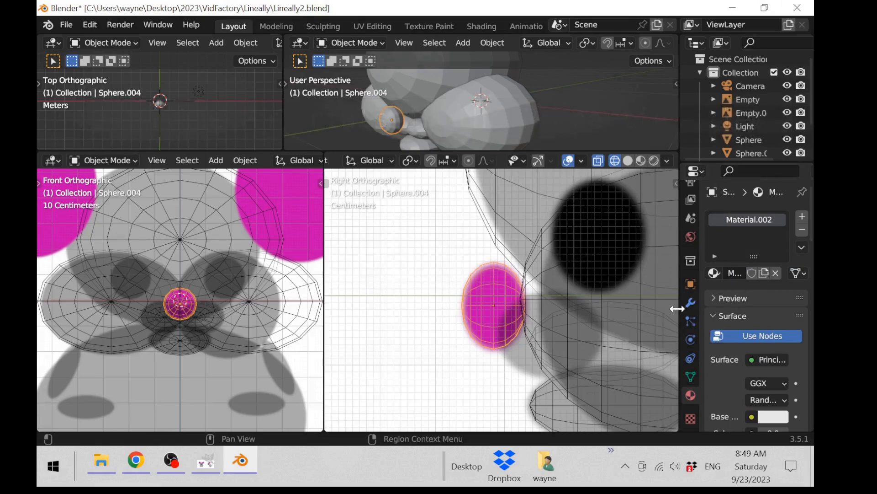
# Widen the Properties editor and rename the nose material as PinkNose
pyautogui.moveTo(679, 308); pyautogui.dragTo(596, 310)
pyautogui.click(701, 273)
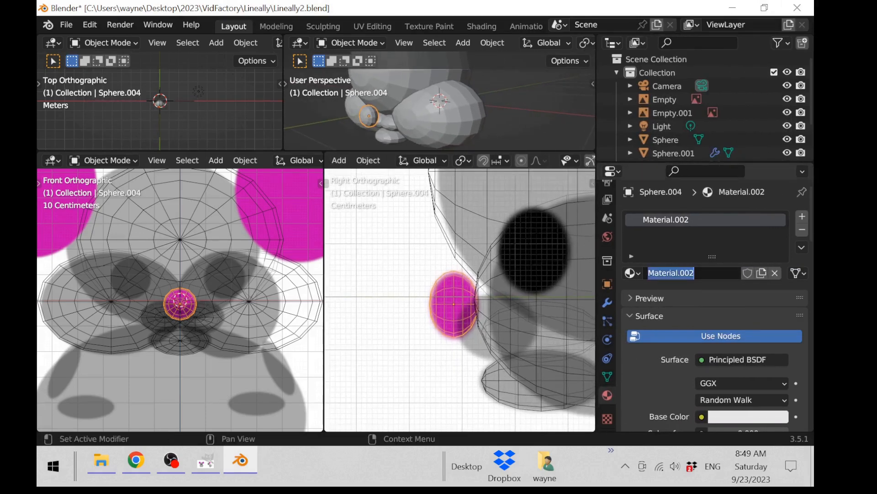
pyautogui.moveTo(700, 273); pyautogui.dragTo(648, 272)
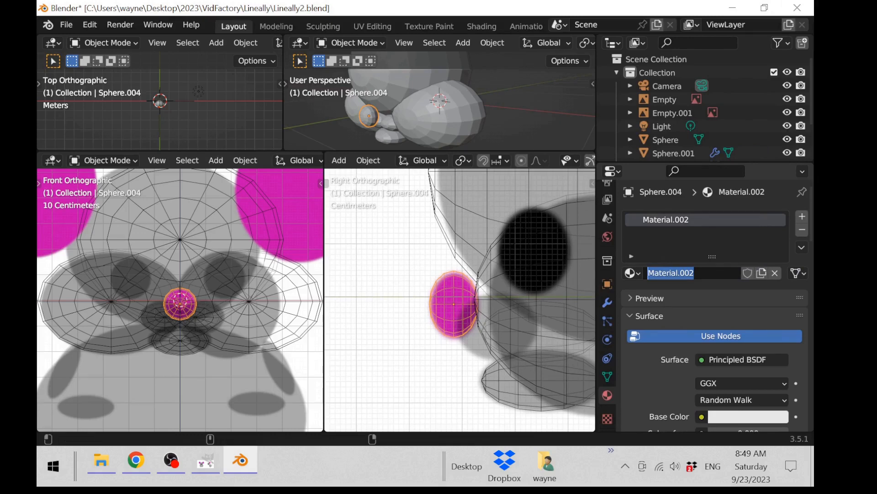
pyautogui.write('Pink')
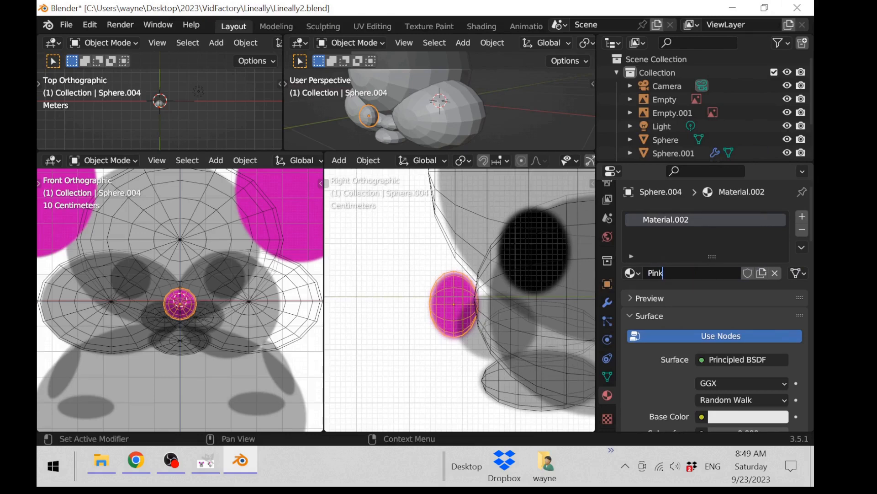
pyautogui.write('Nose')
pyautogui.press('Return')
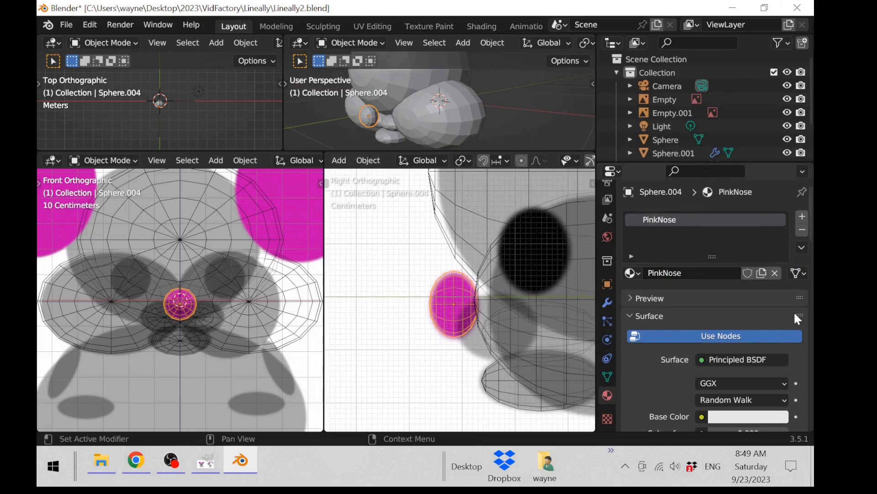
# Set the Base Color of the PinkNose material to a saturated pink
pyautogui.scroll(-2, 740, 389)
pyautogui.click(745, 381)
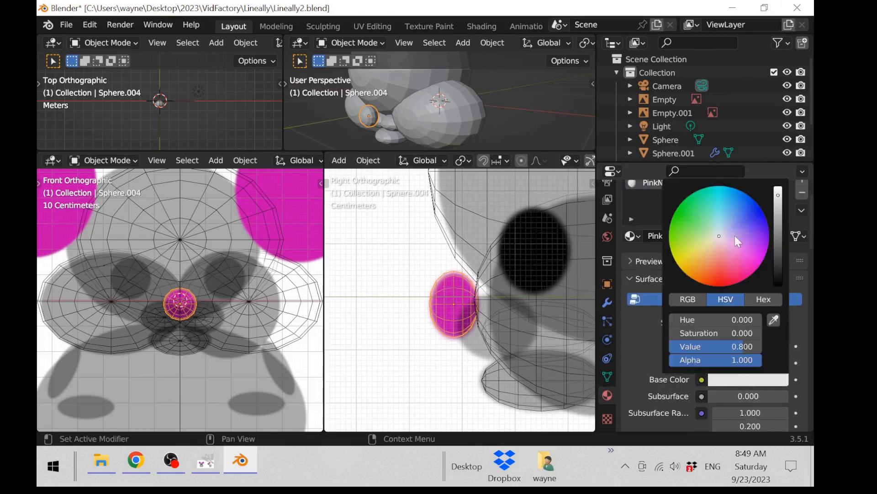
pyautogui.moveTo(735, 235)
pyautogui.mouseDown()
pyautogui.moveTo(709, 230)
pyautogui.moveTo(729, 265)
pyautogui.moveTo(749, 276)
pyautogui.mouseUp()
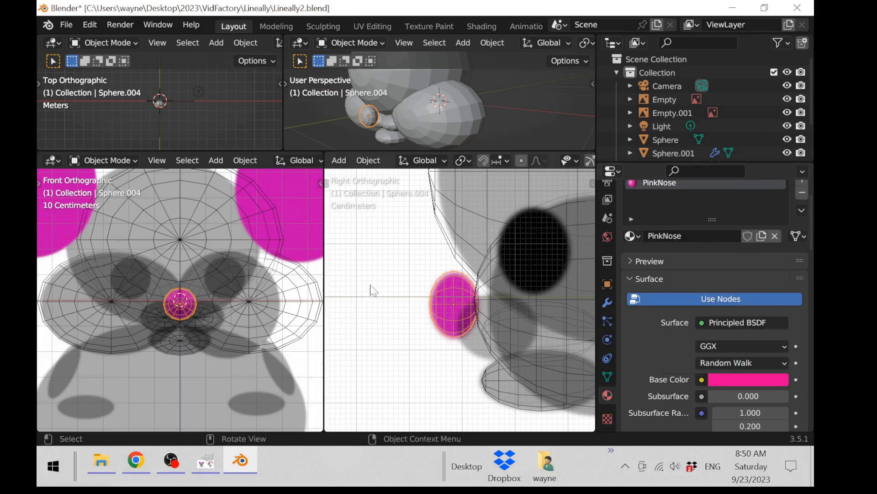
# Deselect the nose and set the perspective viewport to Material Preview shading to show the mouse's material colours
pyautogui.click(512, 115)
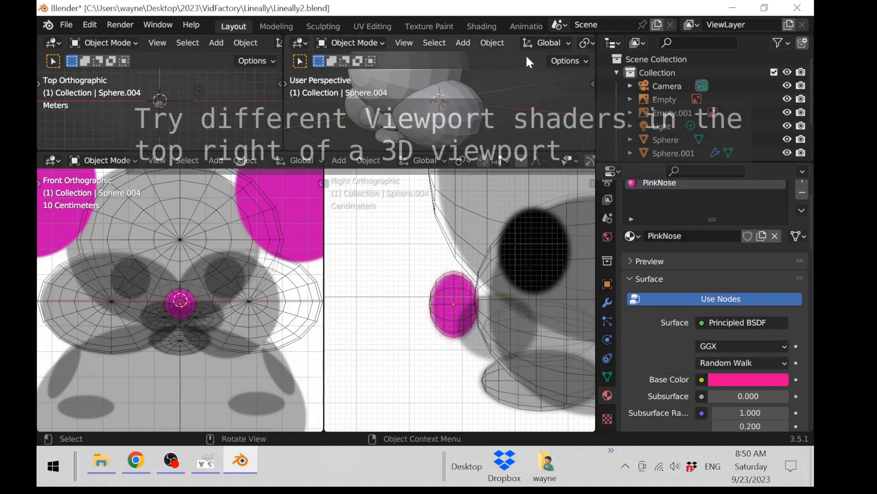
pyautogui.moveTo(546, 42); pyautogui.dragTo(287, 43, button='middle')
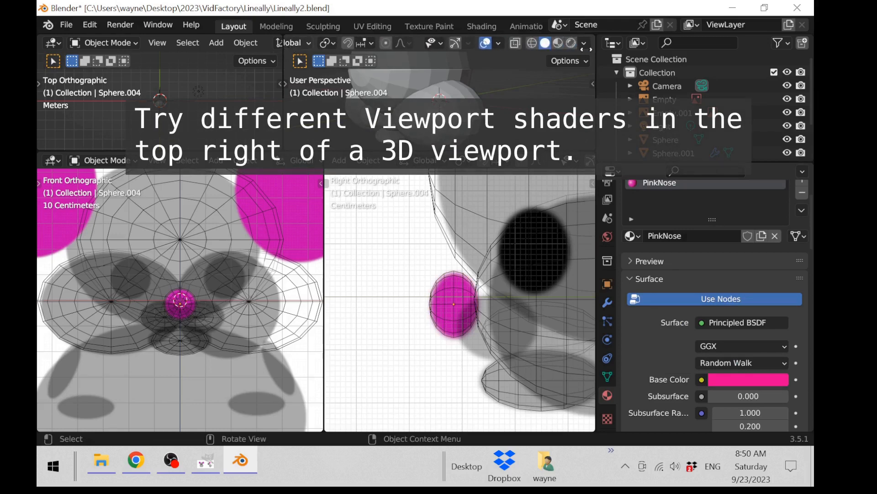
pyautogui.click(558, 44)
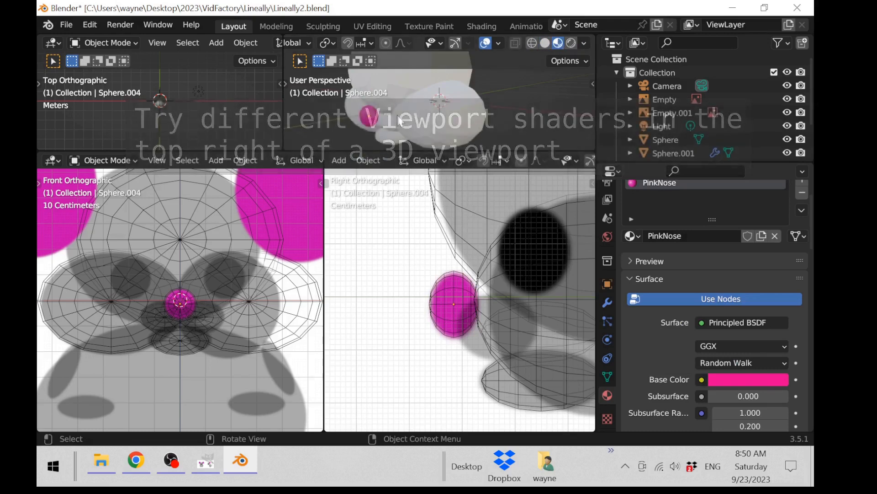
pyautogui.scroll(-3, 407, 124)
pyautogui.scroll(1, 405, 215)
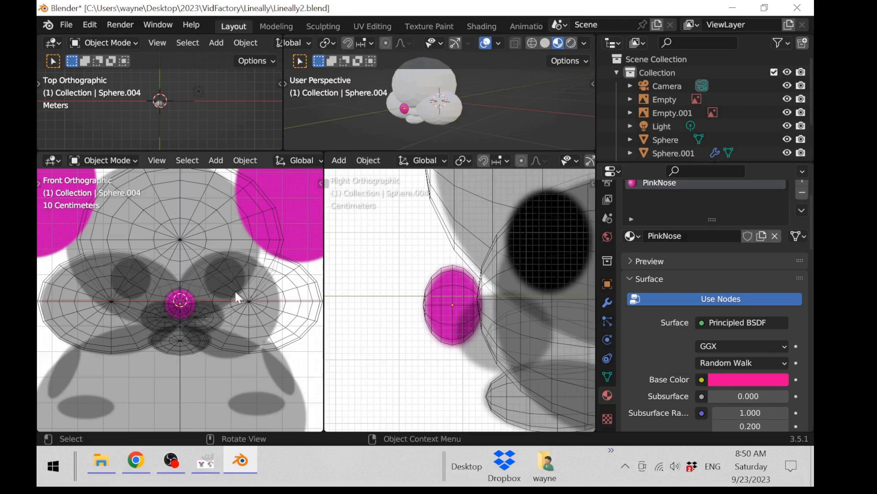
# Duplicate the nose sphere and leave the copy at the original's position
pyautogui.click(429, 301)
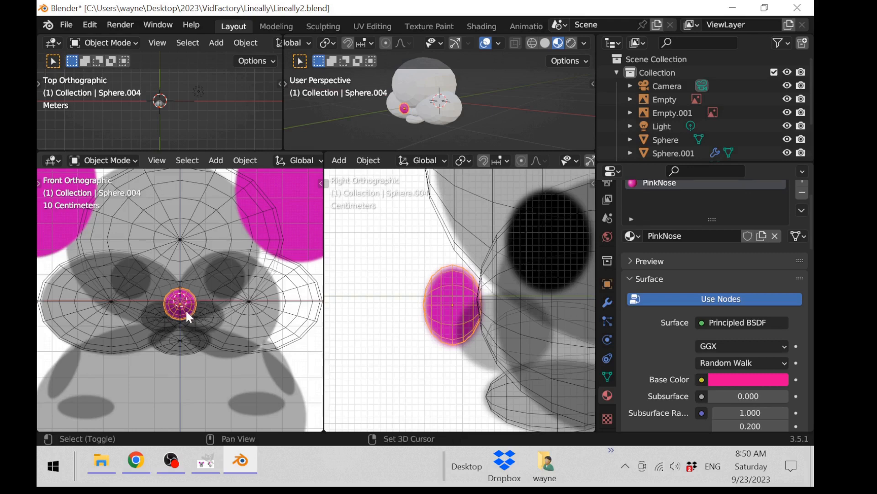
pyautogui.hotkey('shift', 'd')
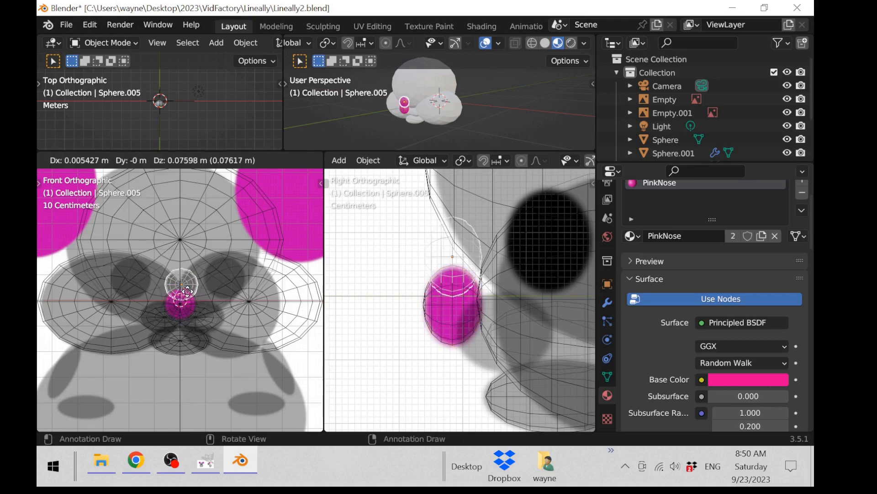
pyautogui.rightClick(188, 291)
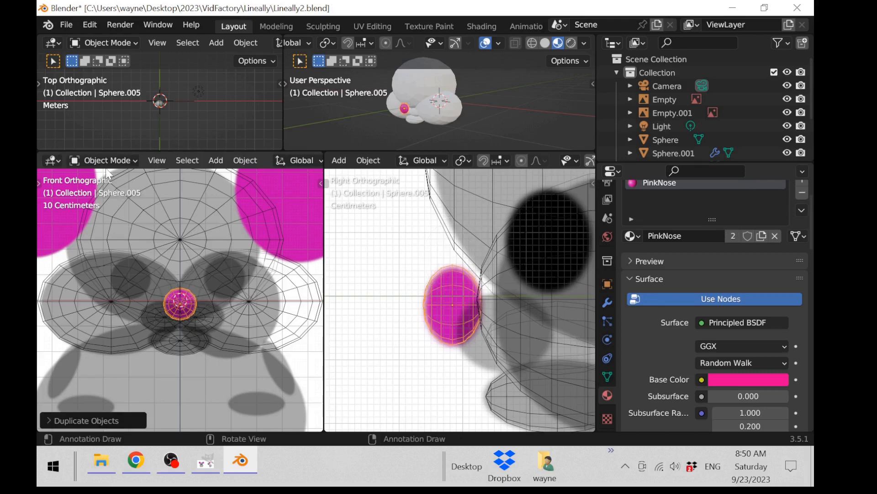
# Add a Mirror modifier on the X axis to the duplicated nose sphere
pyautogui.click(118, 160)
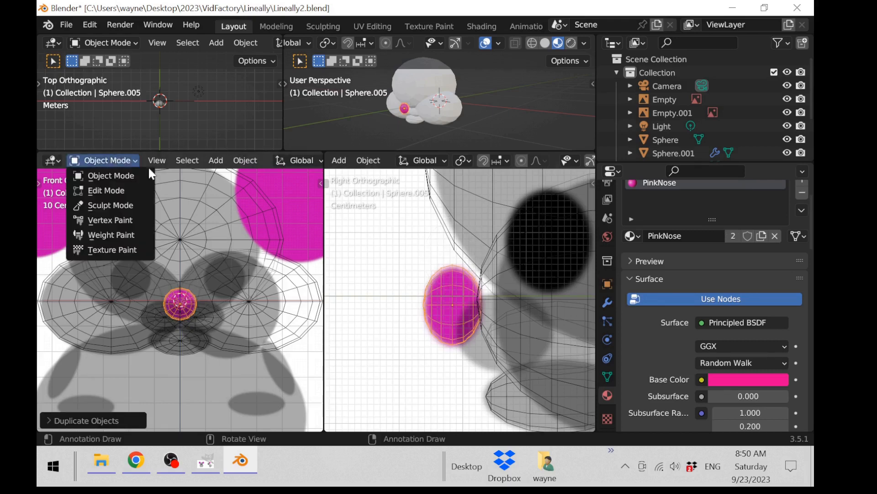
pyautogui.click(607, 302)
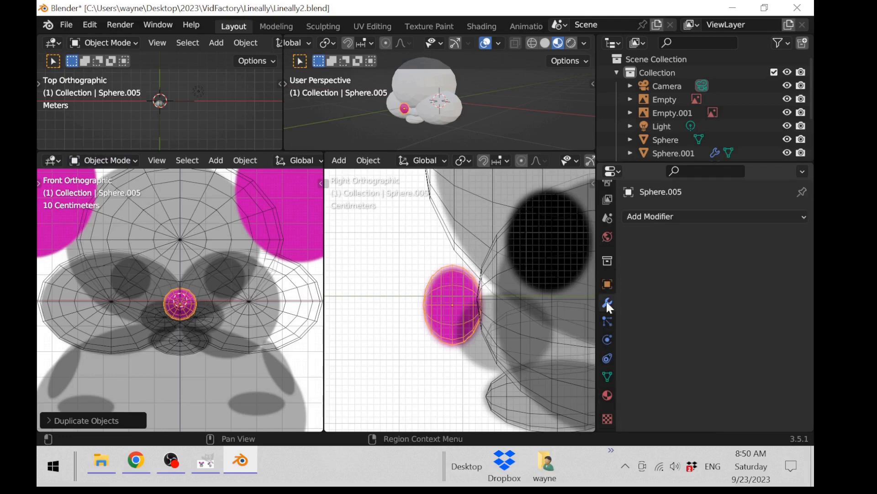
pyautogui.click(674, 213)
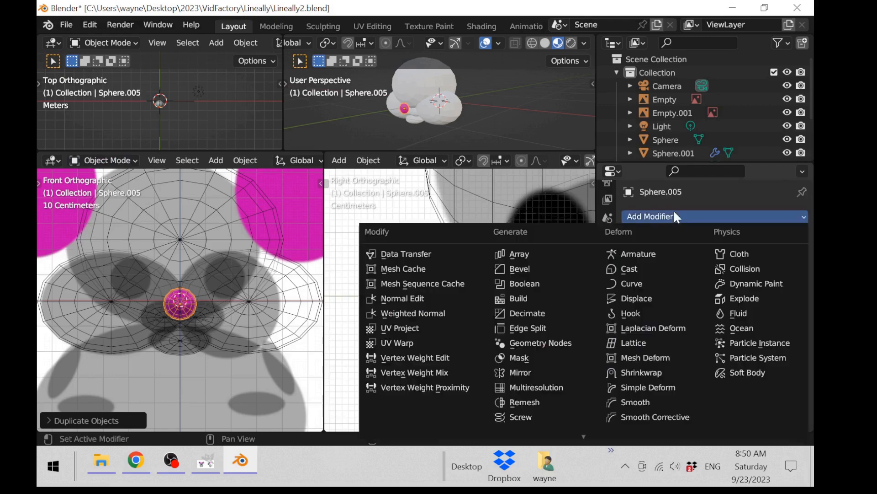
pyautogui.click(564, 371)
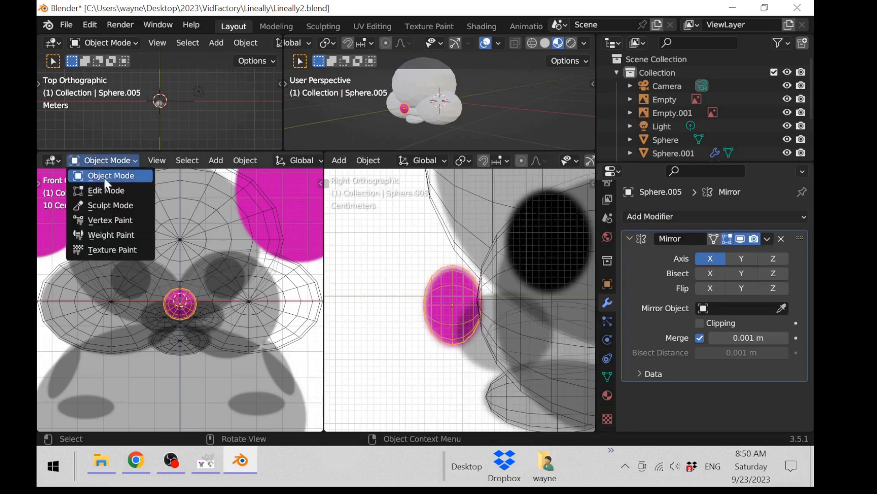
# In Edit Mode, move the duplicate's mesh in the front view onto one eye of the drawing, about 0.19 m sideways
pyautogui.click(104, 191)
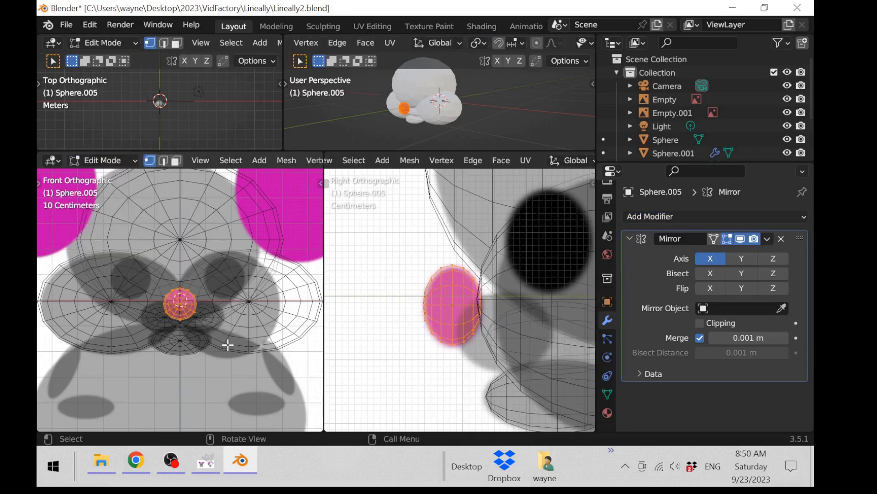
pyautogui.hotkey('shift', 'd')
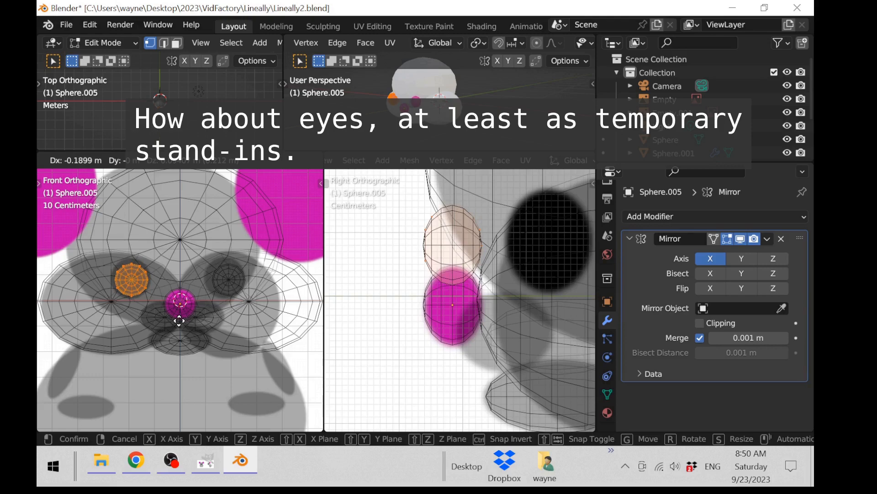
pyautogui.click(179, 321)
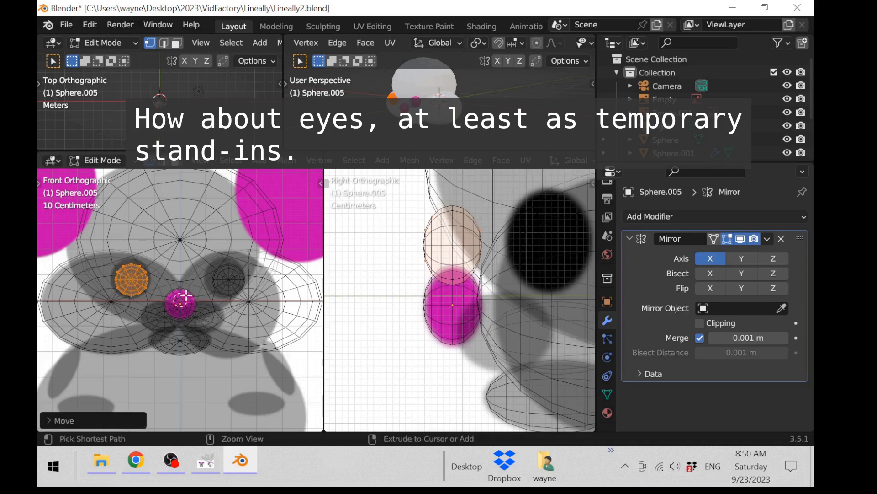
# Enlarge the eye mesh and nudge it up slightly to fit the eye circle in the front drawing
pyautogui.scroll(3, 178, 292)
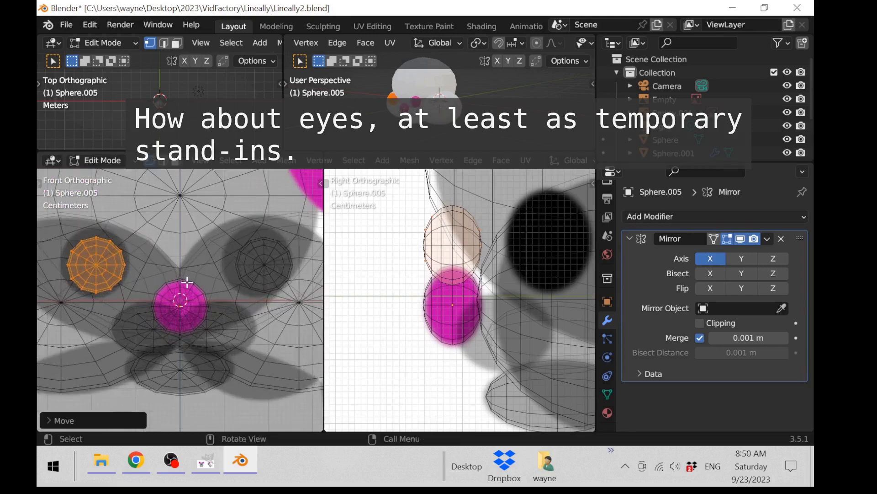
pyautogui.press('s')
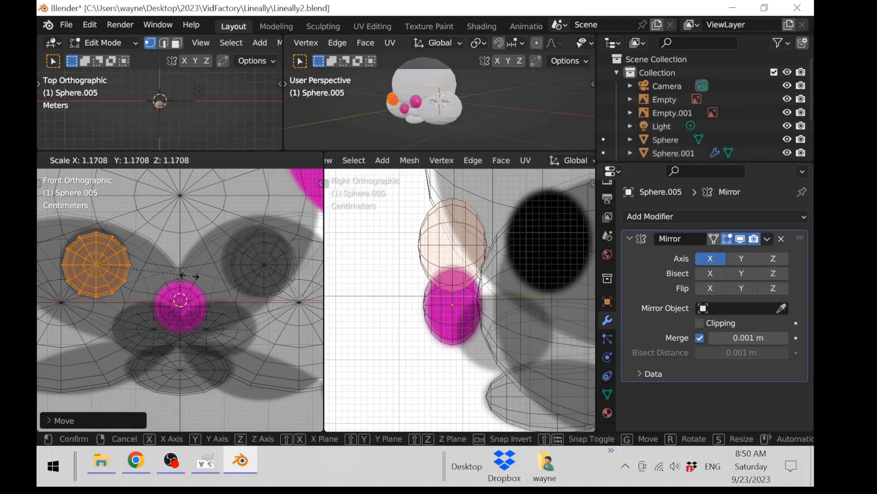
pyautogui.click(189, 275)
pyautogui.press('g')
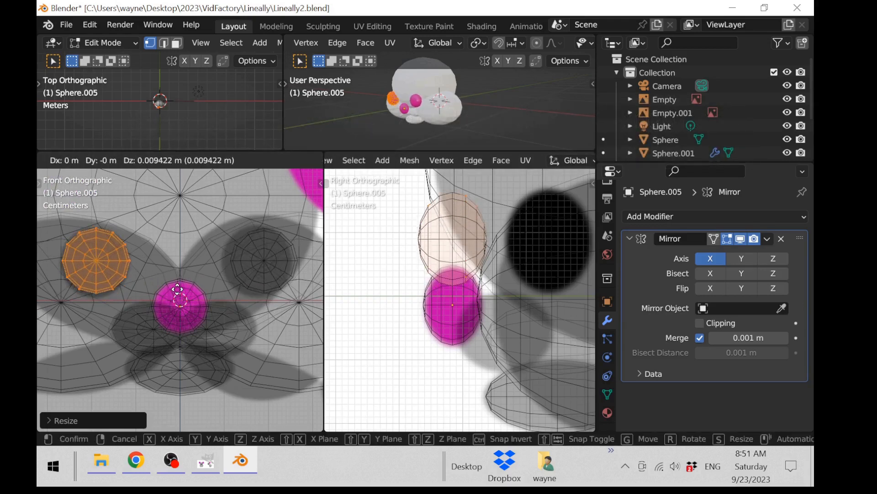
pyautogui.click(177, 292)
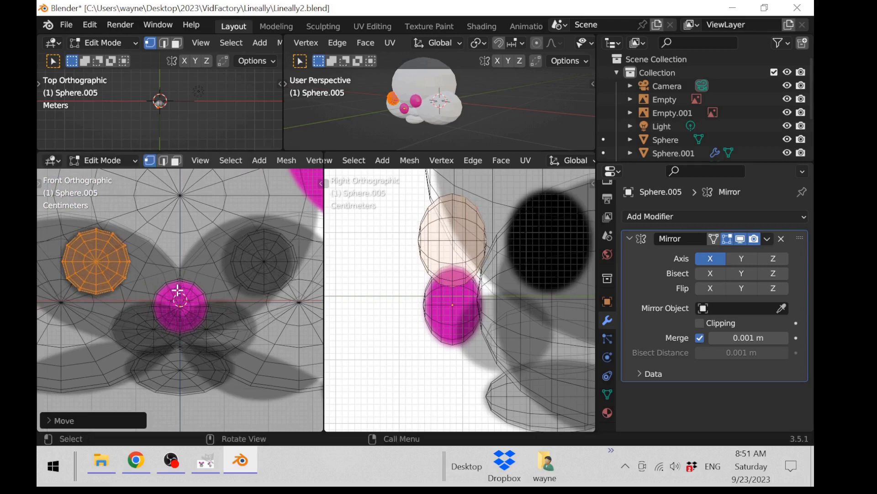
pyautogui.press('s')
pyautogui.click(207, 302)
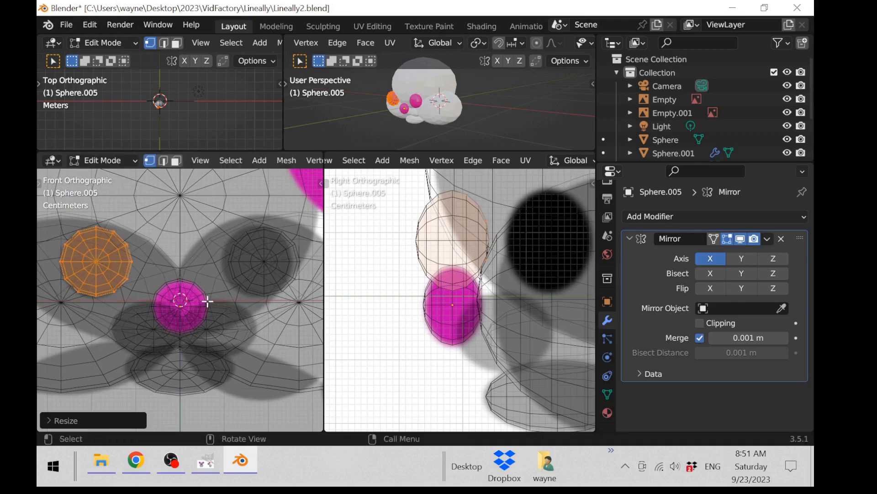
# Move the eye mesh back along the Y axis onto the black eye in the side drawing
pyautogui.scroll(-2, 520, 276)
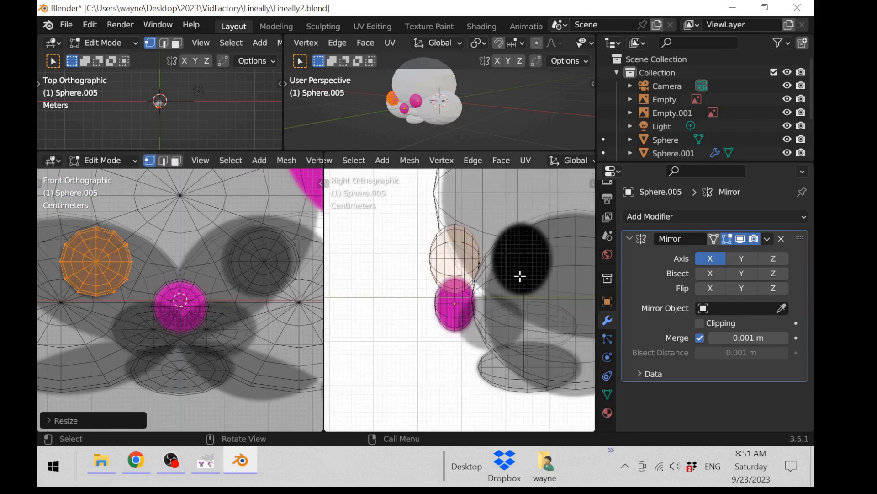
pyautogui.press('g')
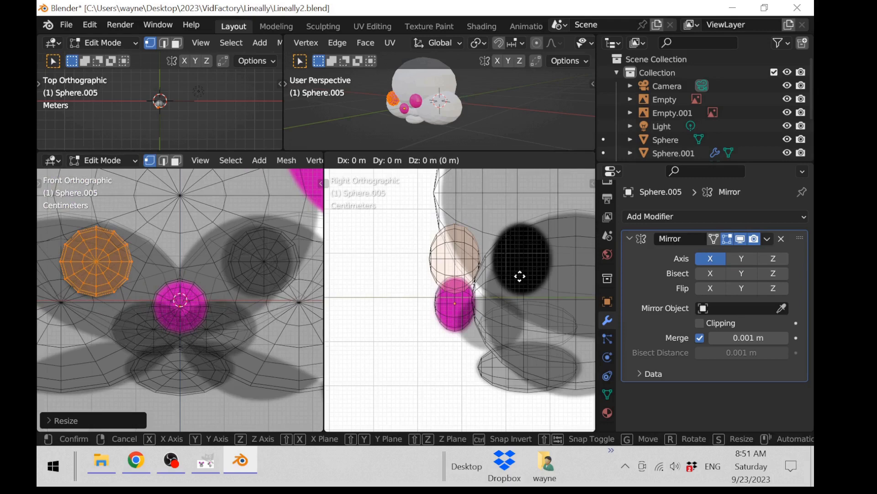
pyautogui.press('y')
pyautogui.click(584, 261)
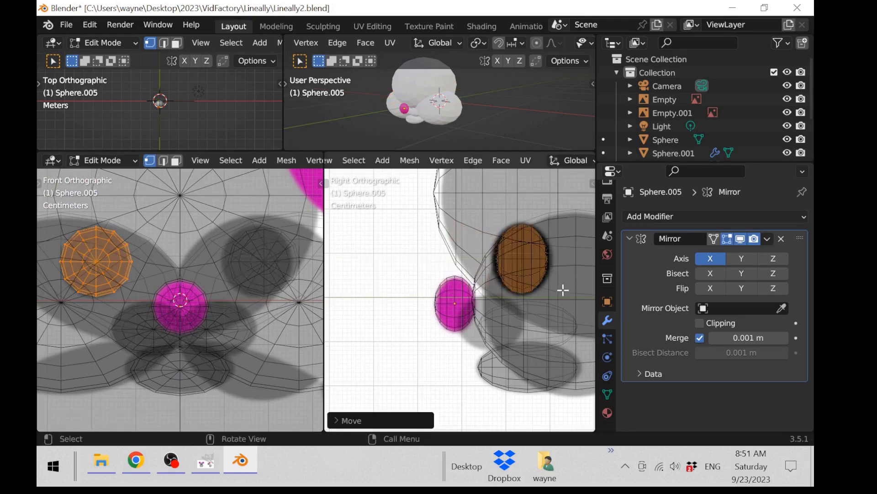
# Scale the eye mesh along Y by about 1.38 in the side view and return to Object Mode
pyautogui.press('s')
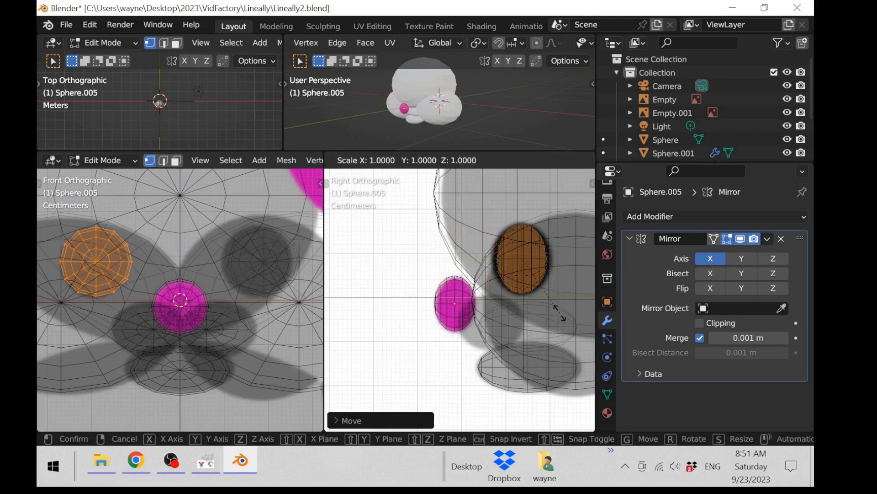
pyautogui.press('y')
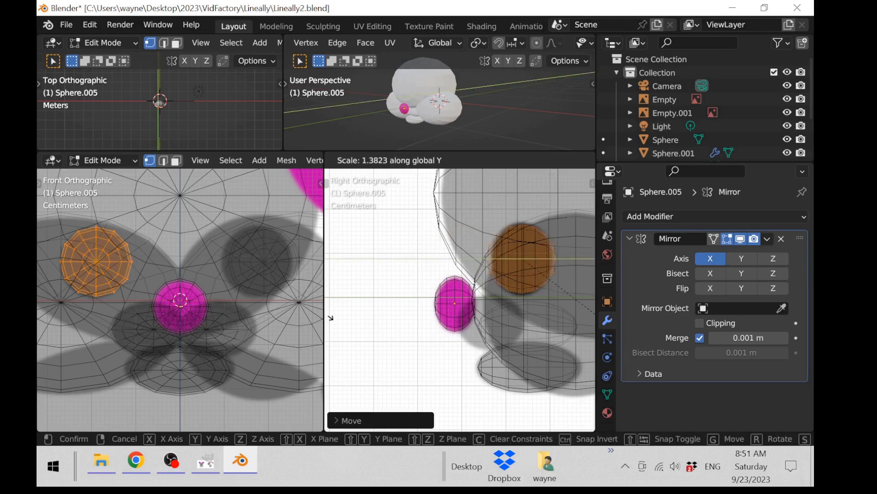
pyautogui.click(329, 315)
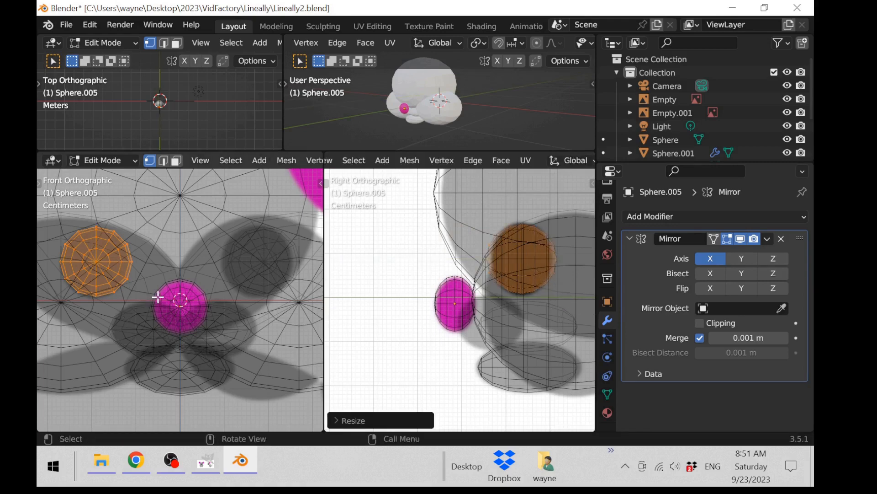
pyautogui.scroll(-1, 165, 298)
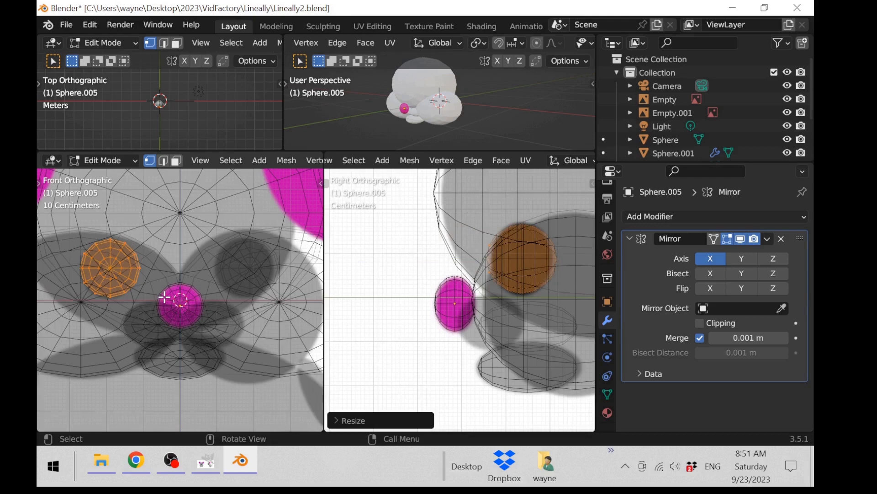
pyautogui.press('Tab')
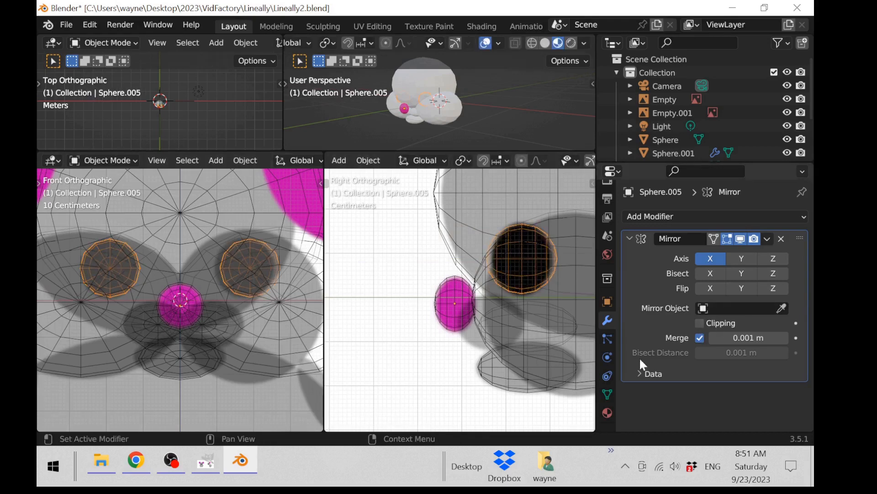
# Add a second material slot to the eyes with a new material named BlackEye
pyautogui.scroll(1, 604, 405)
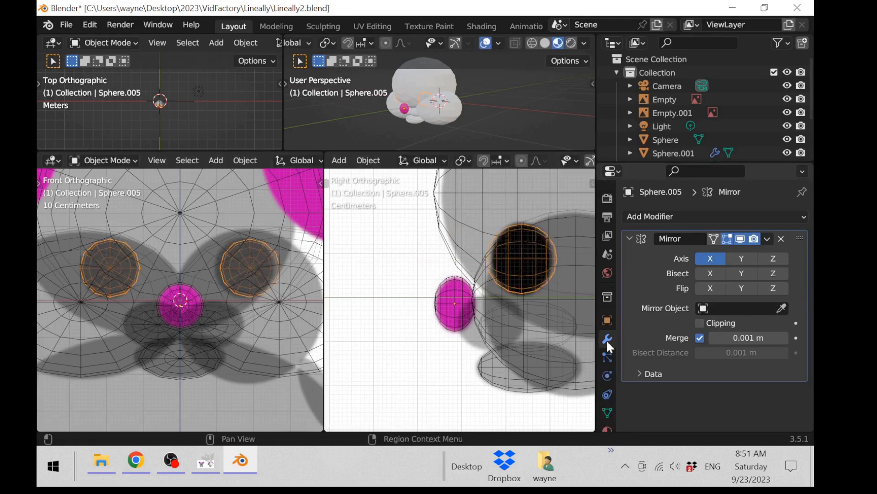
pyautogui.scroll(-2, 610, 366)
pyautogui.click(607, 393)
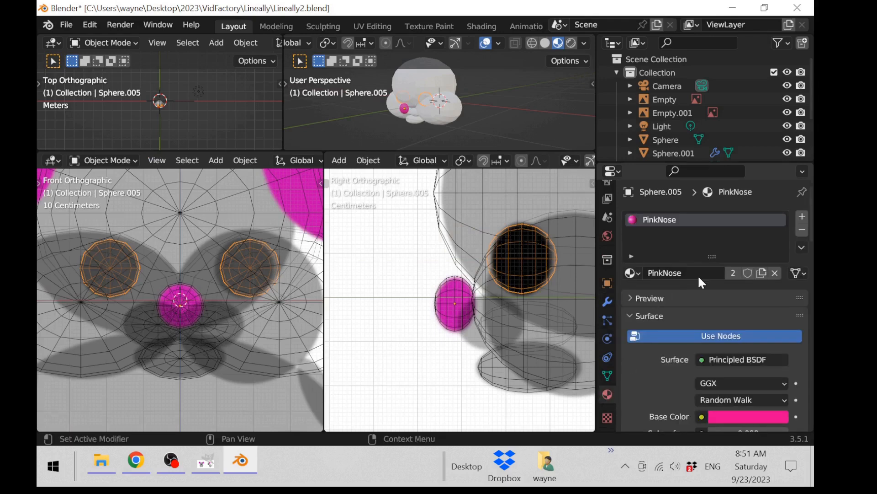
pyautogui.click(802, 217)
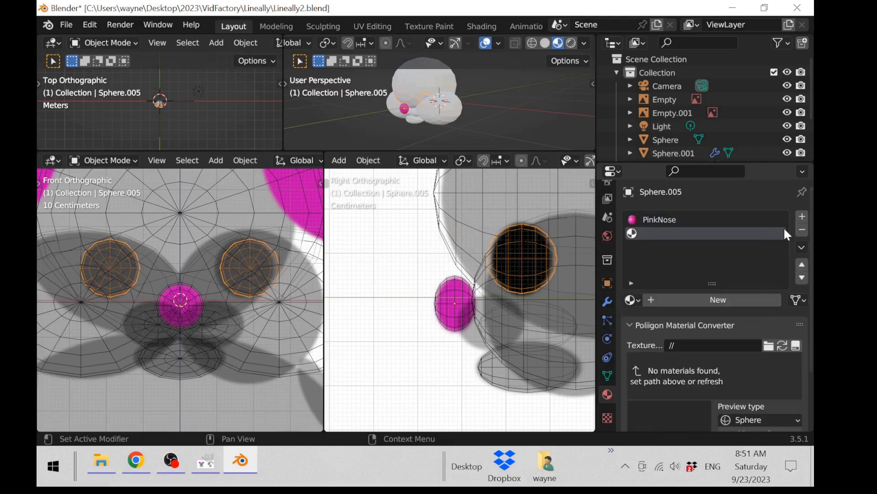
pyautogui.click(716, 301)
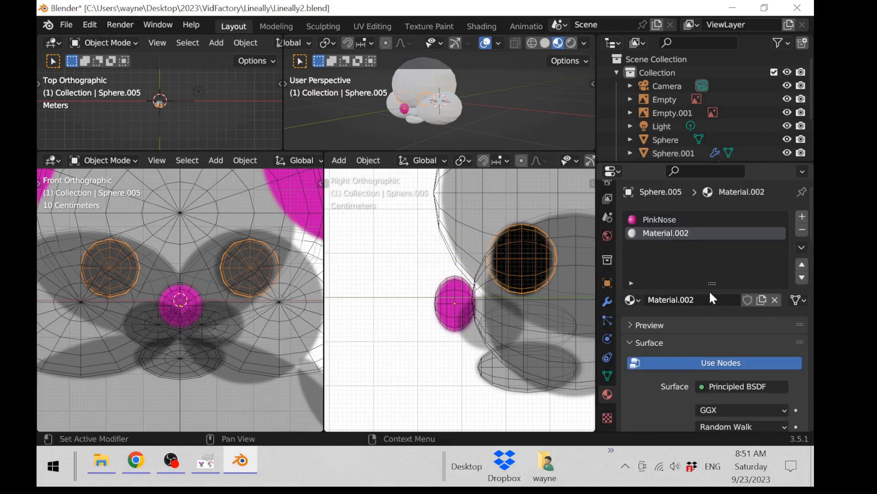
pyautogui.doubleClick(711, 296)
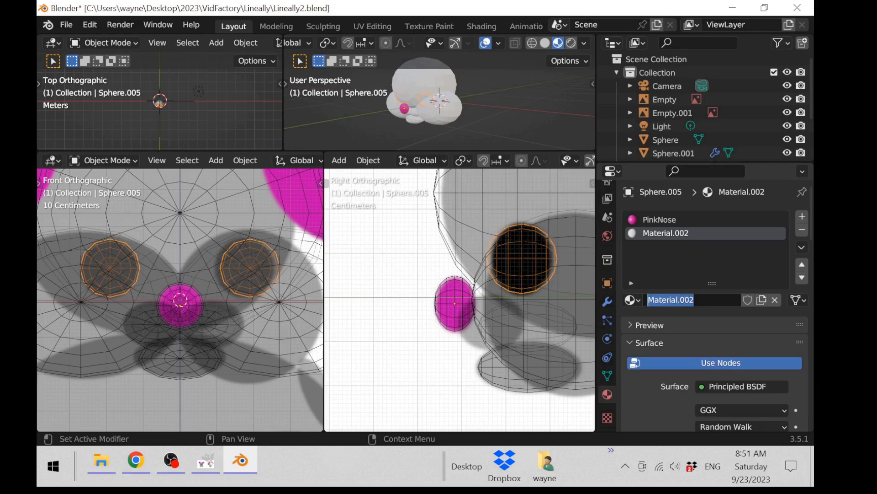
pyautogui.write('Black')
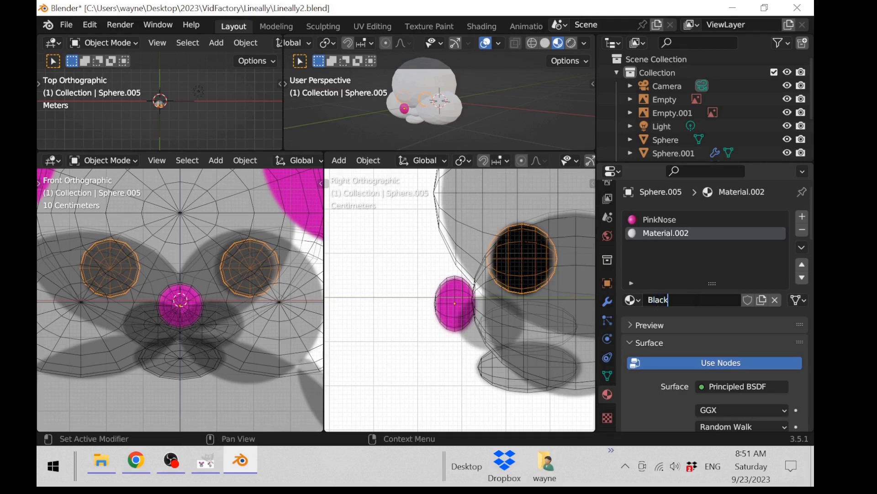
pyautogui.write('Eye')
pyautogui.press('Return')
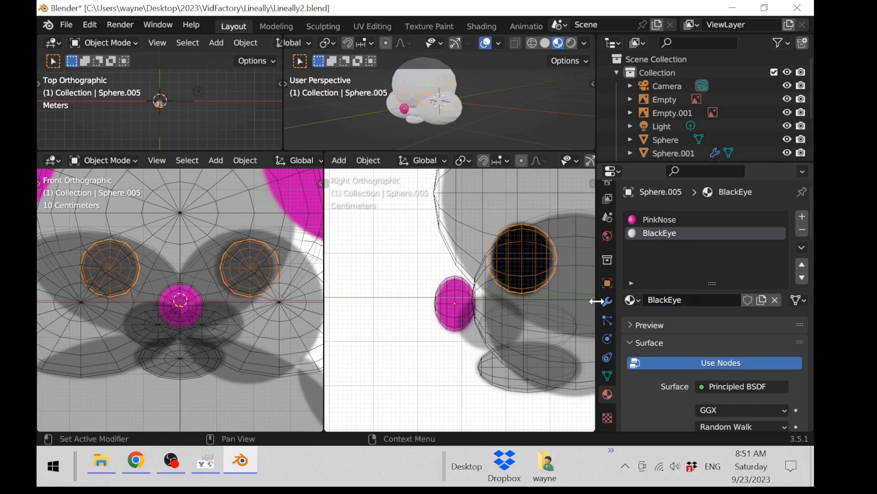
# Set the Base Color of the BlackEye material to black
pyautogui.scroll(-3, 754, 297)
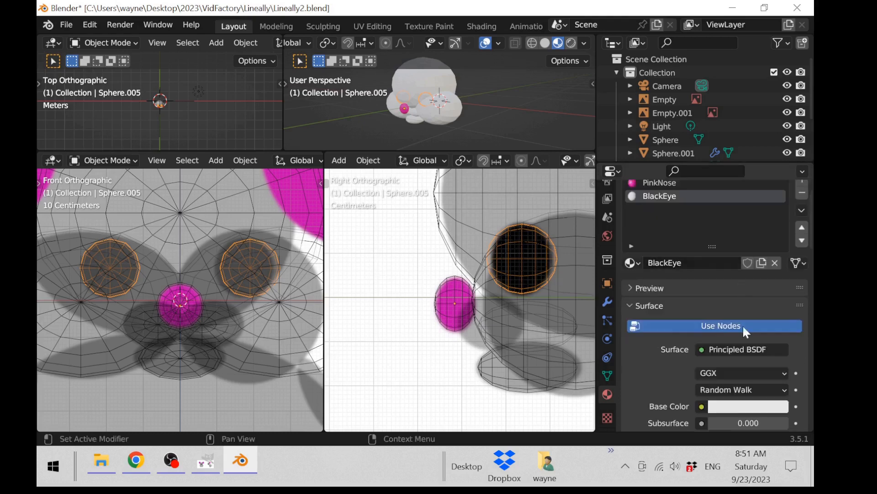
pyautogui.click(758, 389)
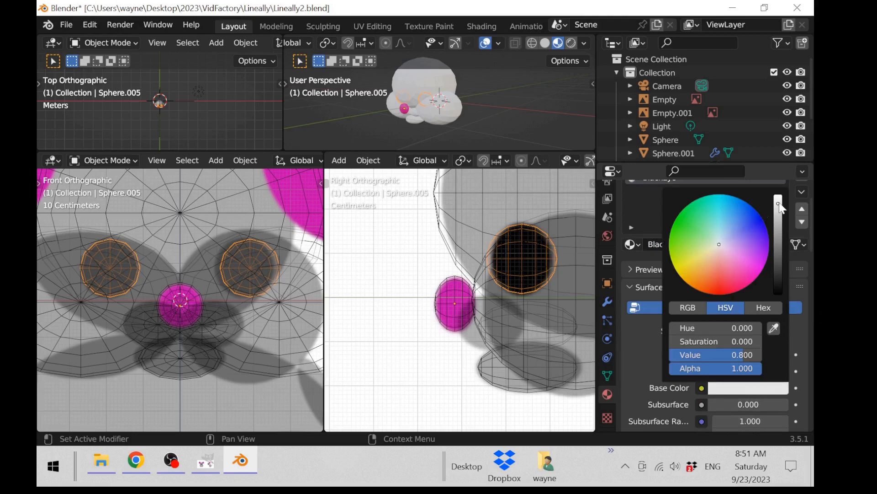
pyautogui.moveTo(778, 203); pyautogui.dragTo(779, 292)
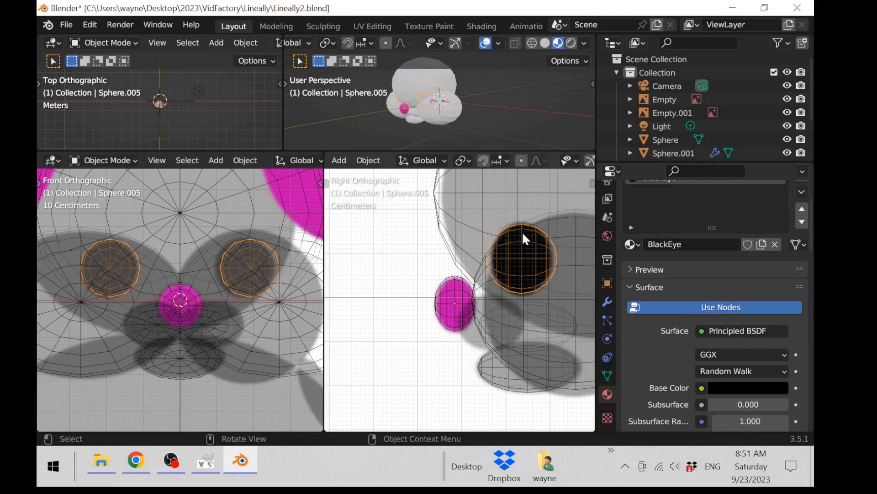
# Remove the PinkNose material slot from the eyes, keeping only BlackEye
pyautogui.scroll(3, 703, 257)
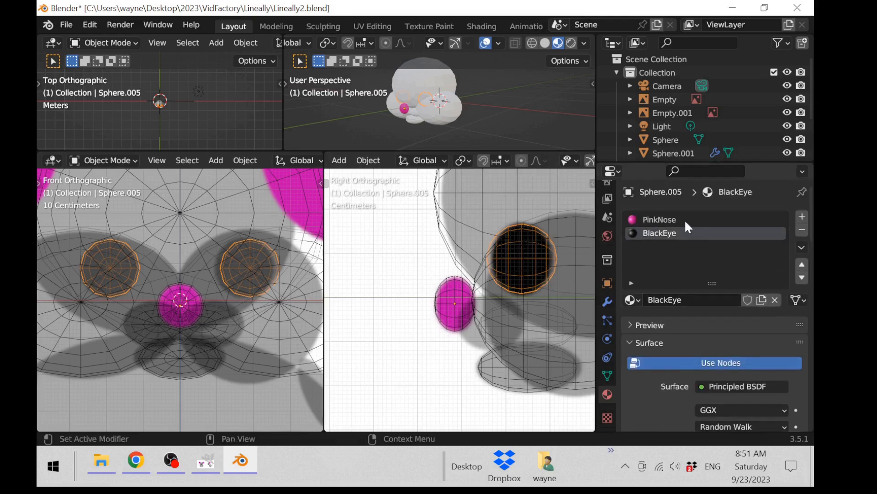
pyautogui.click(688, 220)
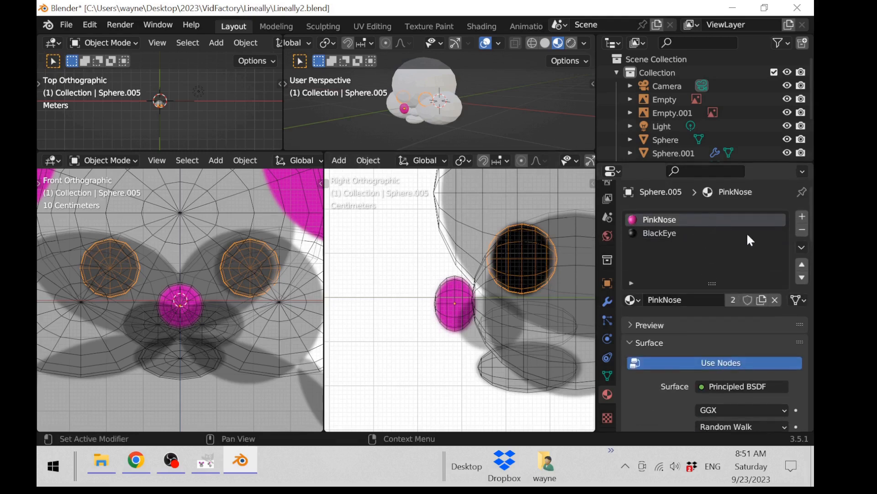
pyautogui.click(803, 230)
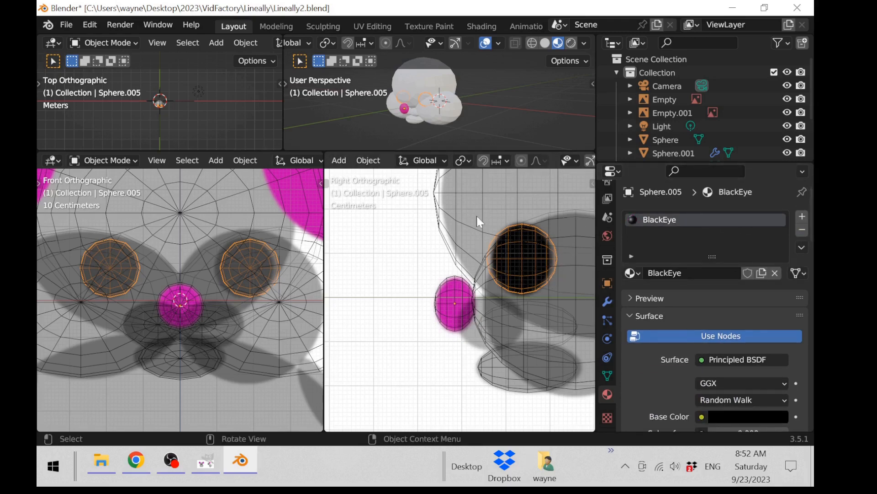
# Check the eyes' placement relative to the head in the perspective and side views
pyautogui.scroll(3, 484, 126)
pyautogui.moveTo(501, 81); pyautogui.dragTo(478, 115, button='middle')
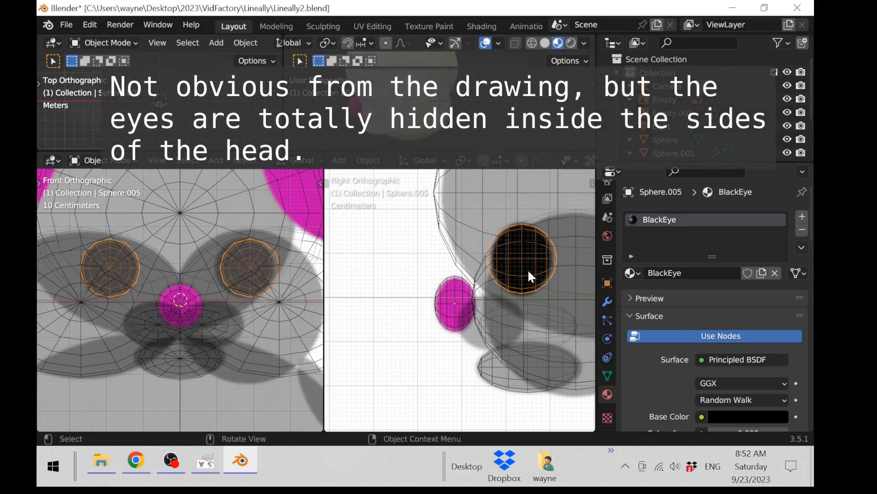
pyautogui.scroll(-3, 482, 275)
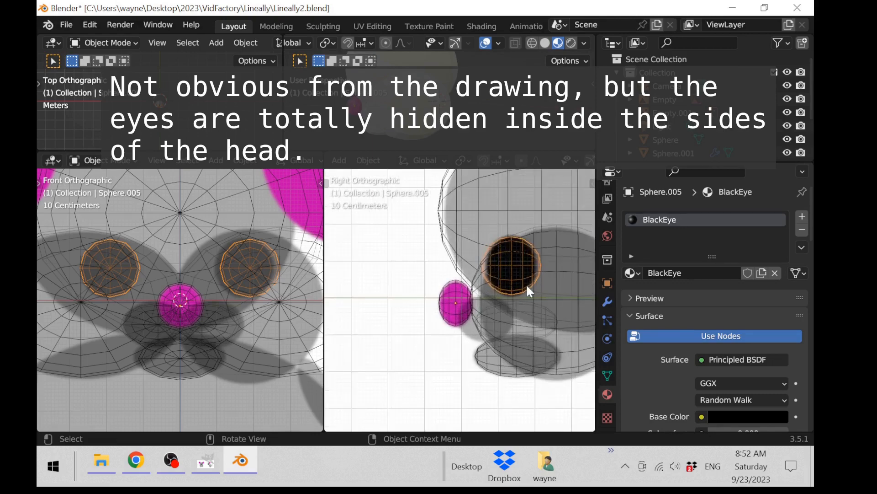
# Move the eyes forward along the Y axis by about 0.08 m so they protrude from the head
pyautogui.press('g')
pyautogui.press('y')
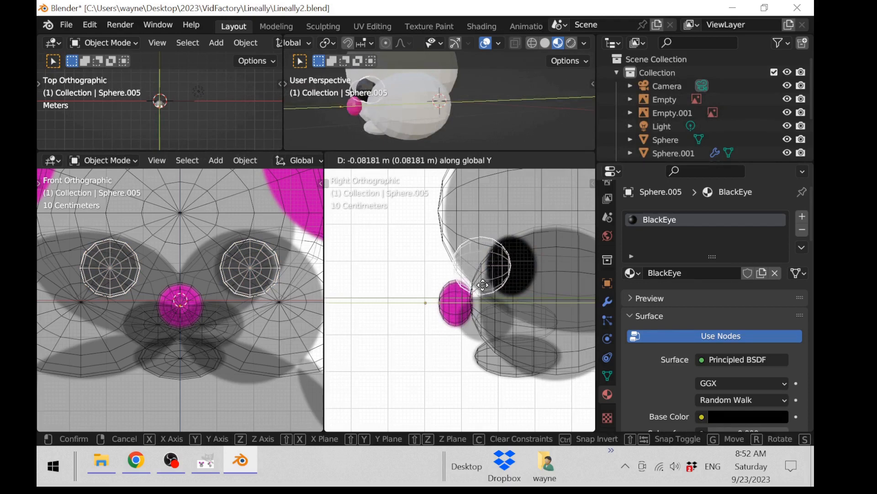
pyautogui.click(484, 283)
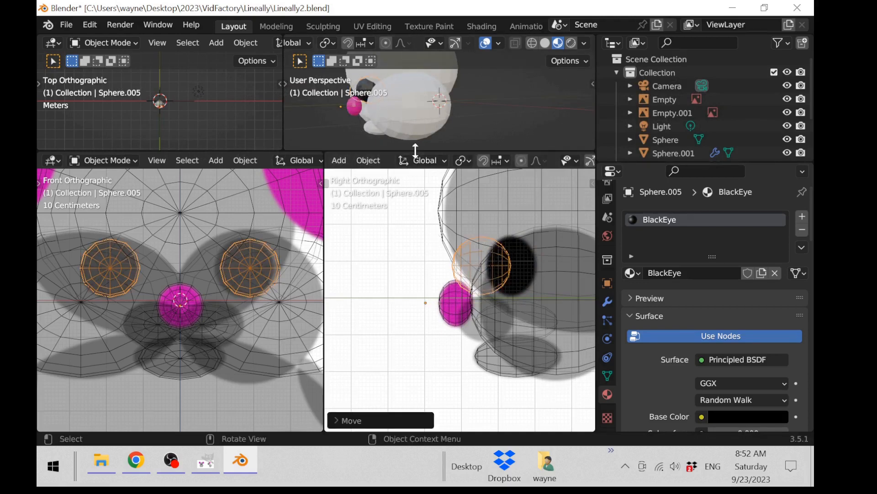
pyautogui.moveTo(415, 150); pyautogui.dragTo(415, 404)
pyautogui.scroll(3, 351, 284)
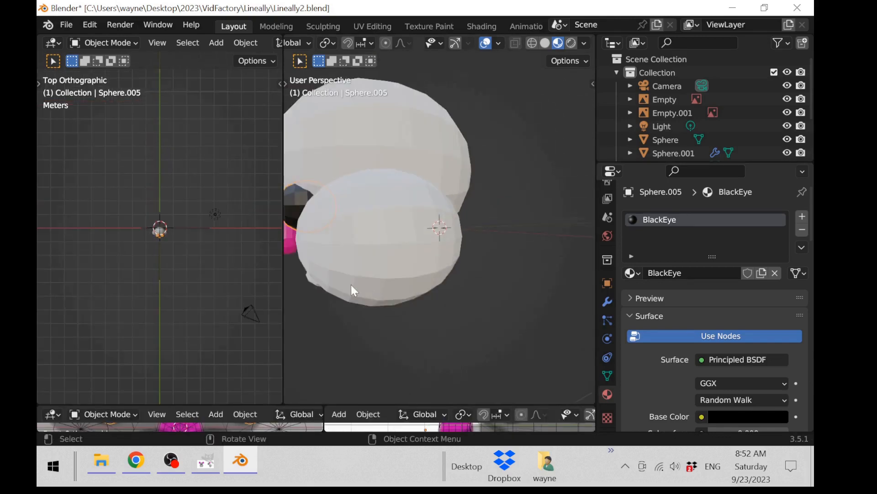
pyautogui.scroll(-5, 449, 268)
pyautogui.moveTo(459, 288); pyautogui.dragTo(272, 349, button='middle')
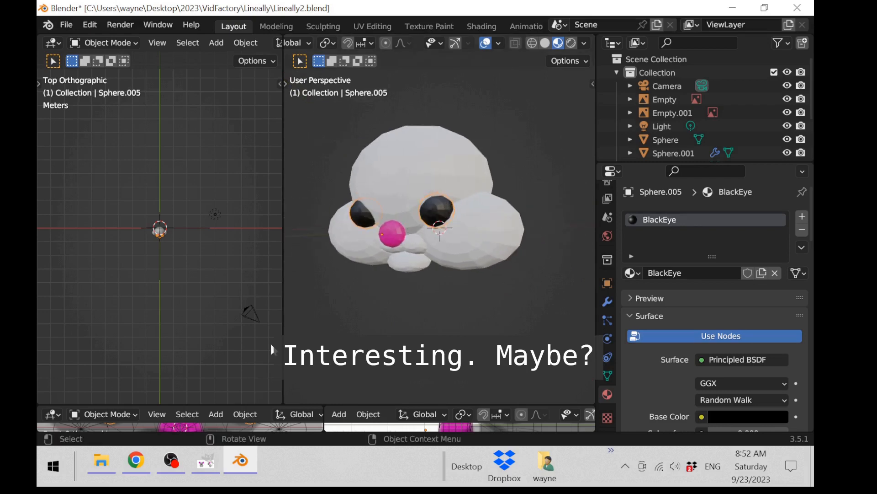
pyautogui.scroll(12, 247, 276)
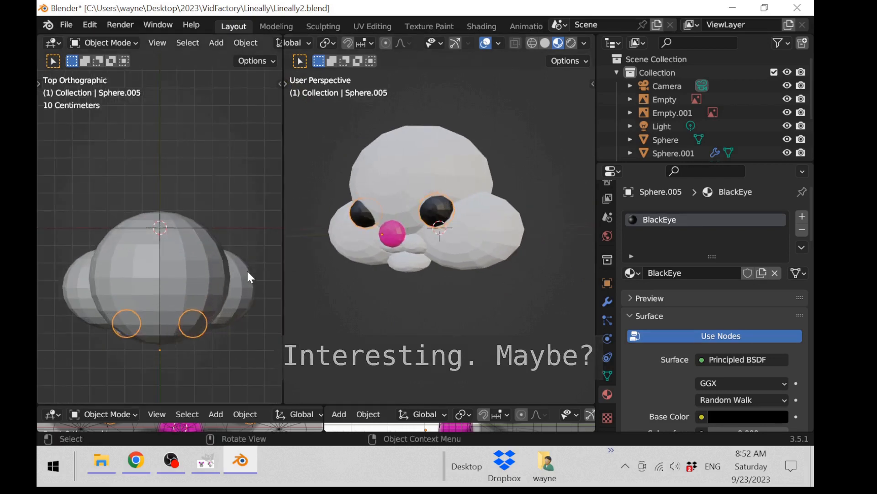
pyautogui.moveTo(415, 404); pyautogui.dragTo(426, 229)
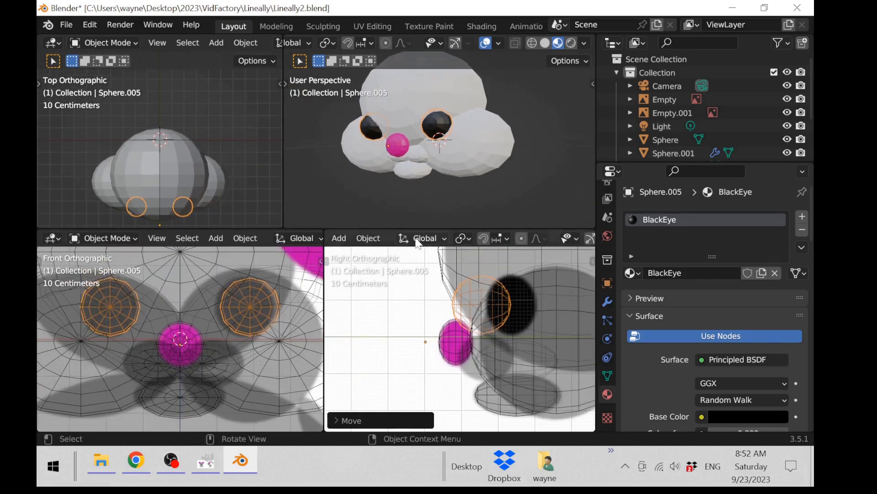
# Rotate the cheek mesh in Edit Mode in the top view, swinging it around the side of the head
pyautogui.click(219, 185)
pyautogui.press('Tab')
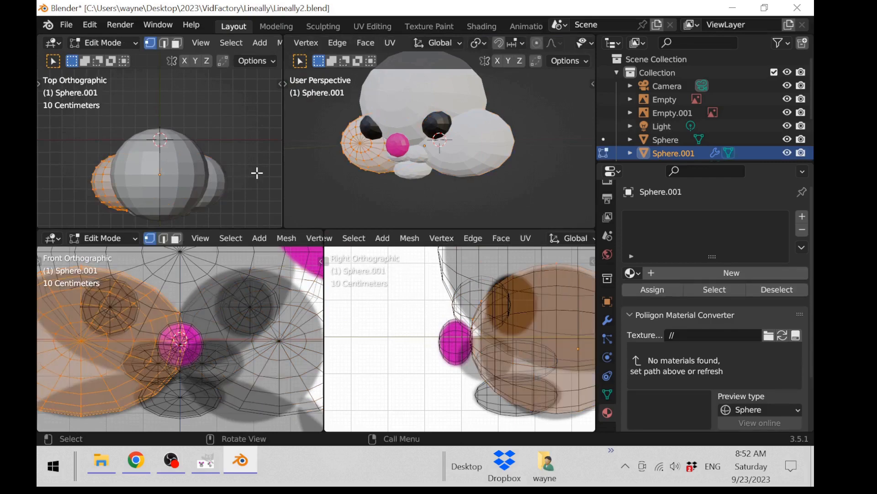
pyautogui.press('r')
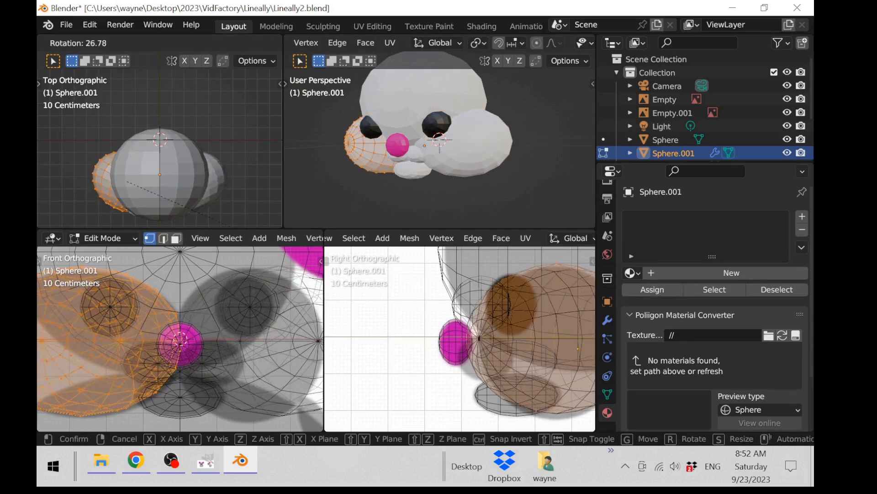
pyautogui.click(222, 69)
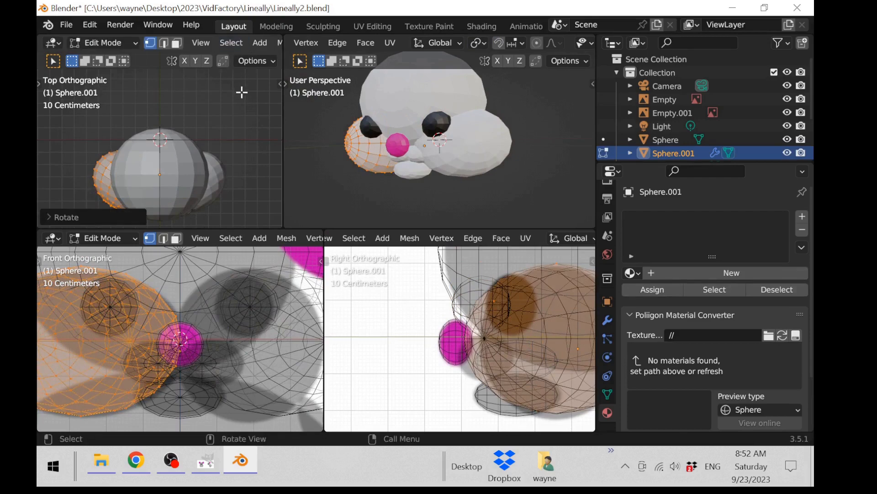
# Reposition the rotated cheek mesh in the top view, shifting it slightly outward from the head
pyautogui.press('g')
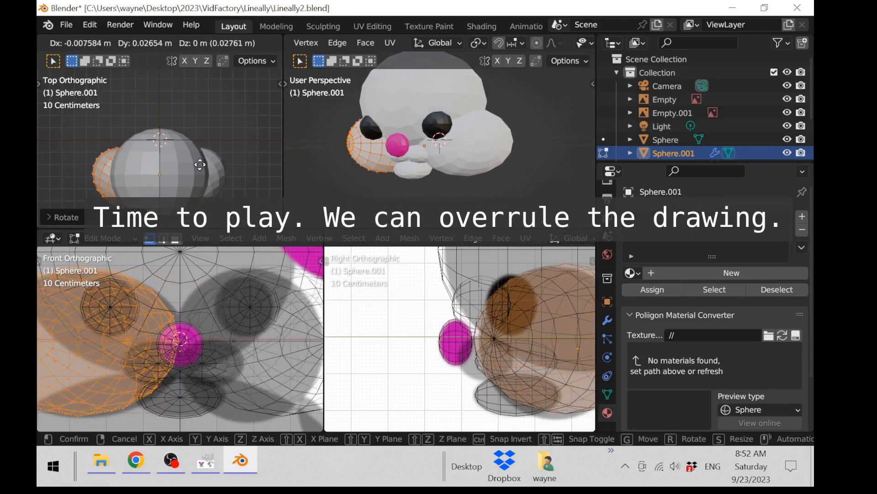
pyautogui.click(200, 165)
pyautogui.scroll(-2, 233, 325)
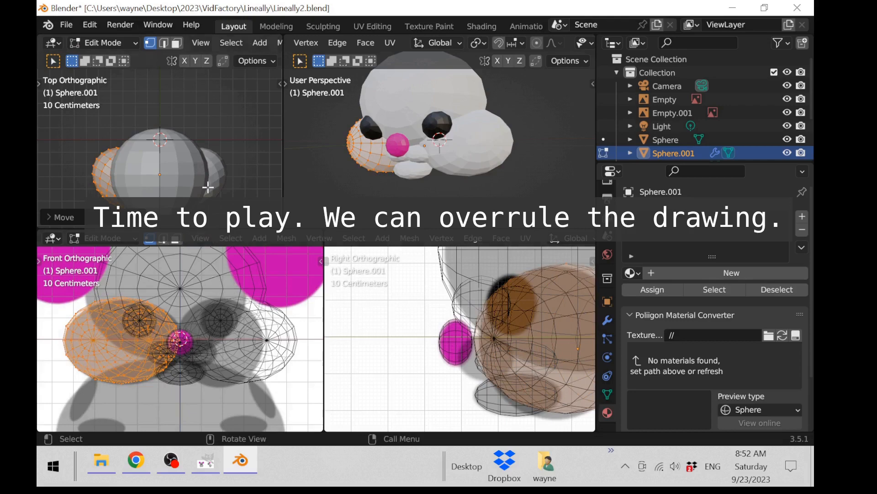
pyautogui.press('g')
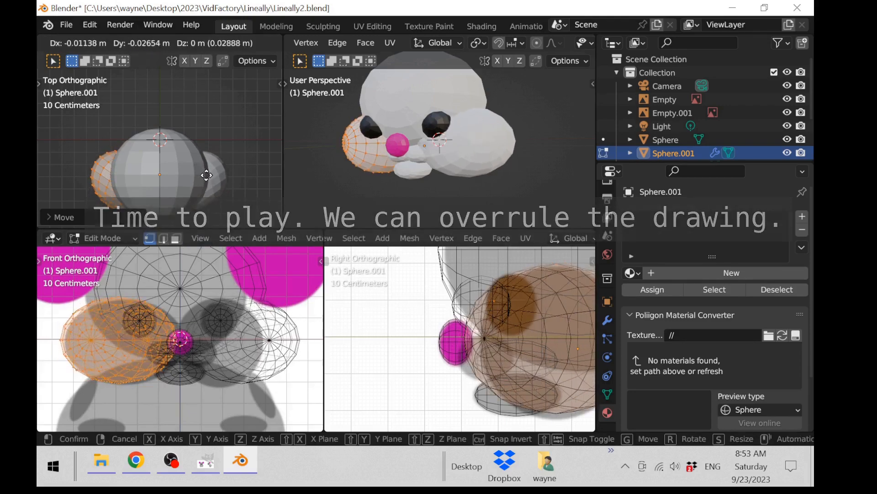
pyautogui.click(202, 175)
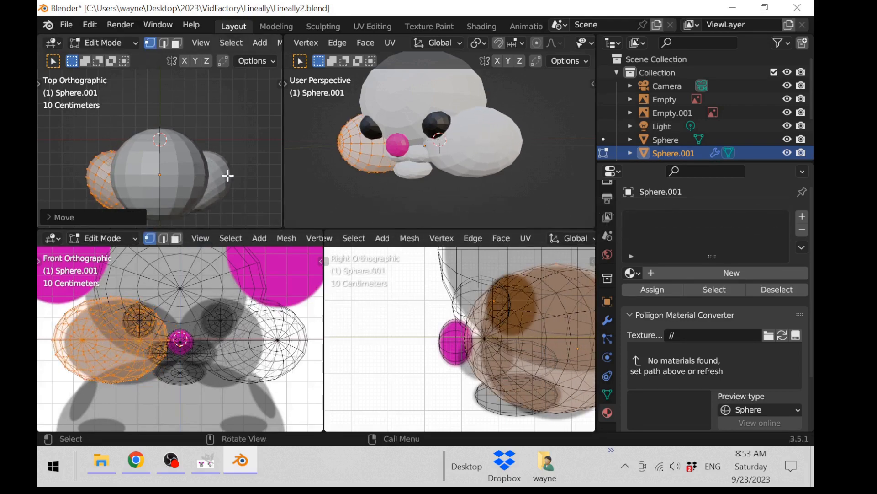
# Rotate the cheek mesh slightly further and move it back inward toward the head, then return to Object Mode with nothing selected
pyautogui.press('r')
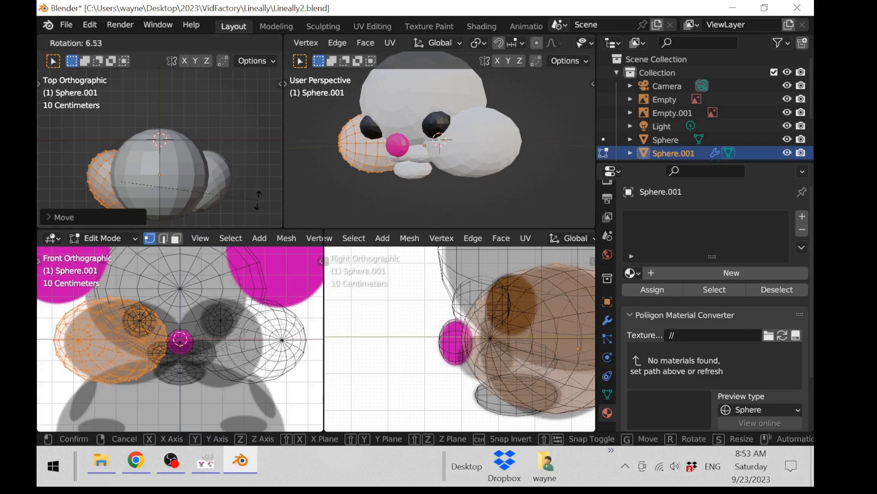
pyautogui.click(240, 213)
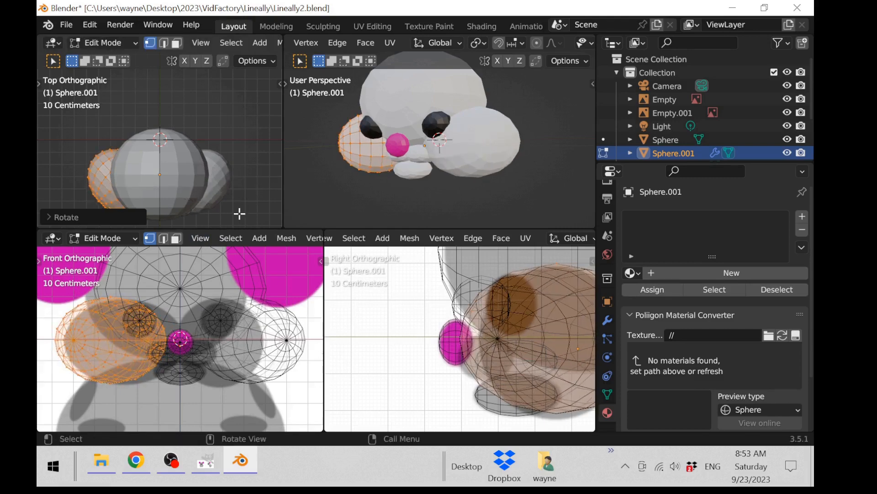
pyautogui.press('g')
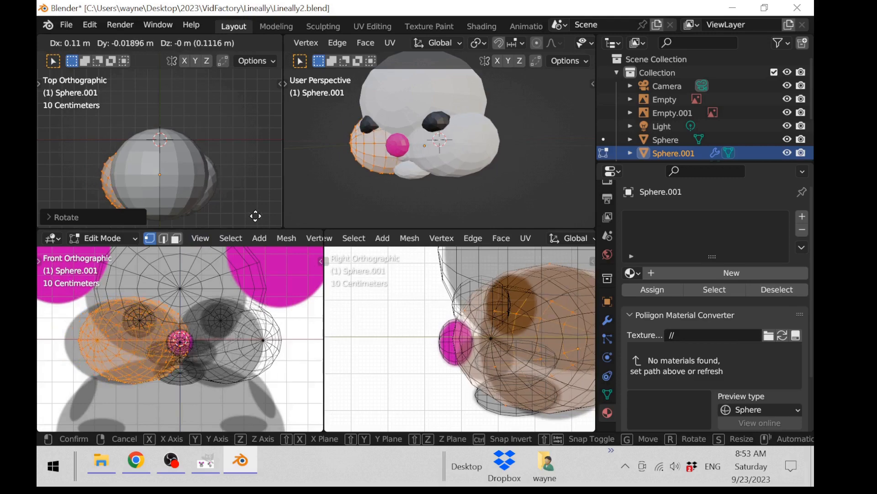
pyautogui.click(250, 216)
pyautogui.press('g')
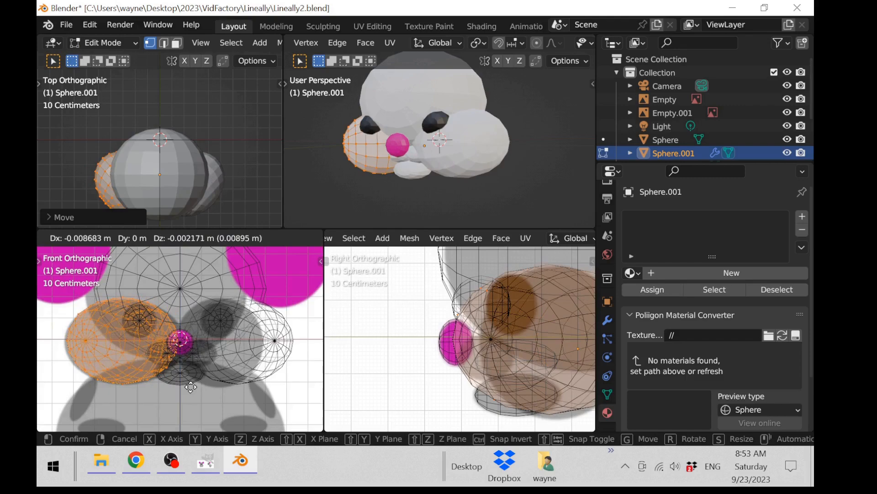
pyautogui.click(190, 387)
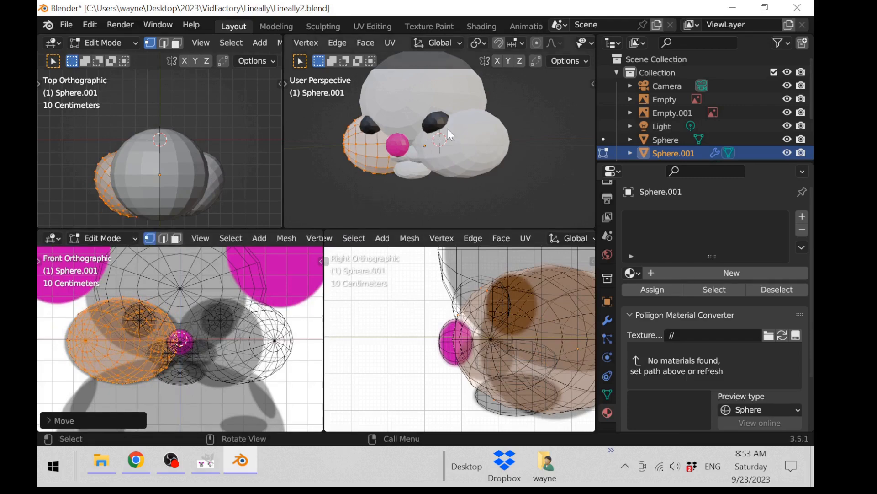
pyautogui.press('Tab')
pyautogui.moveTo(441, 134); pyautogui.dragTo(424, 147, button='middle')
pyautogui.click(514, 205)
# Move the paired muzzle spheres below the nose forward along the Y axis
pyautogui.scroll(3, 442, 195)
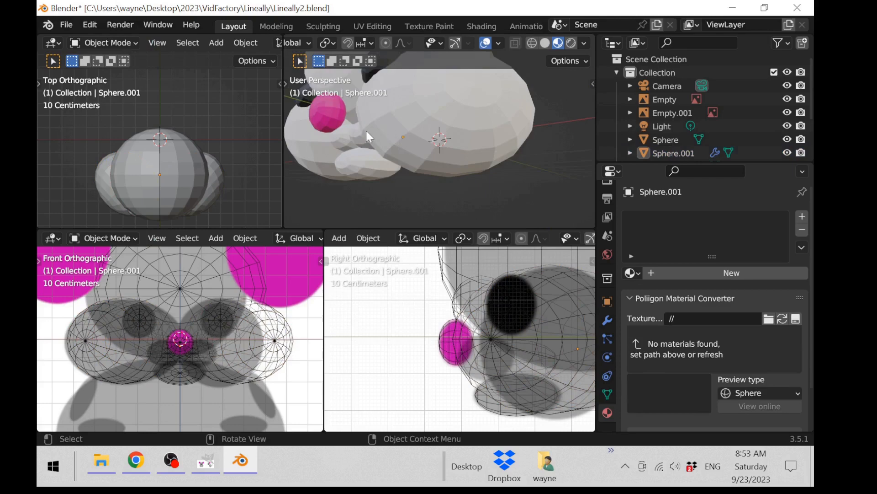
pyautogui.click(353, 134)
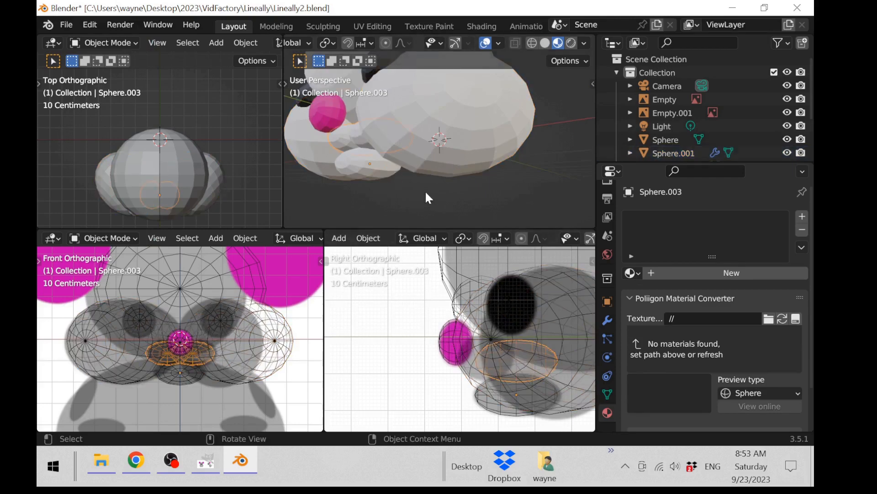
pyautogui.press('g')
pyautogui.press('y')
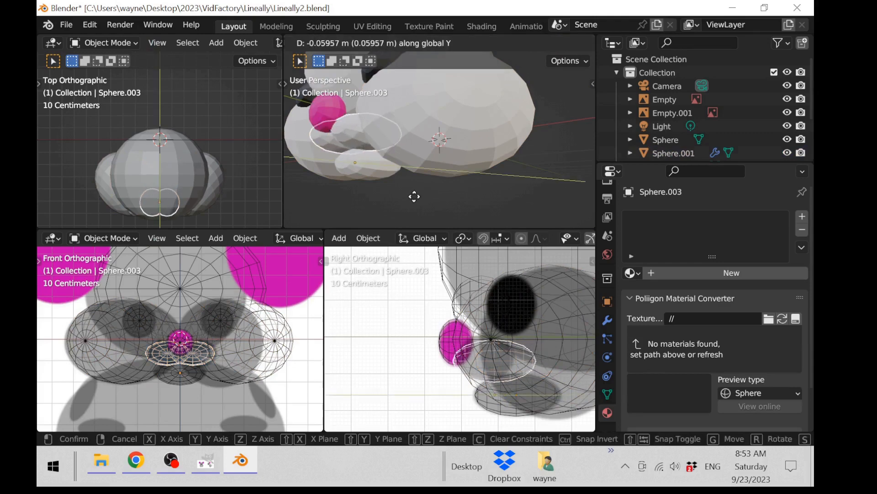
pyautogui.click(421, 199)
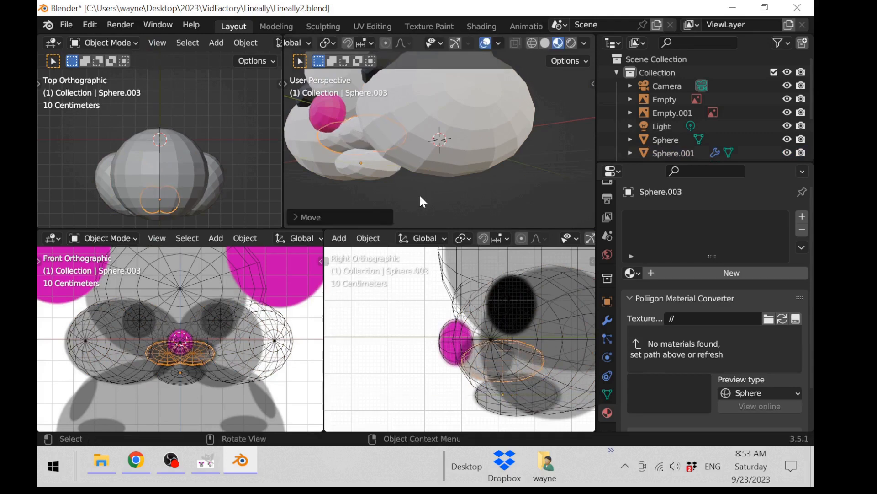
# Move the lower lip sphere forward along the Y axis, keeping it on the centre line
pyautogui.click(385, 175)
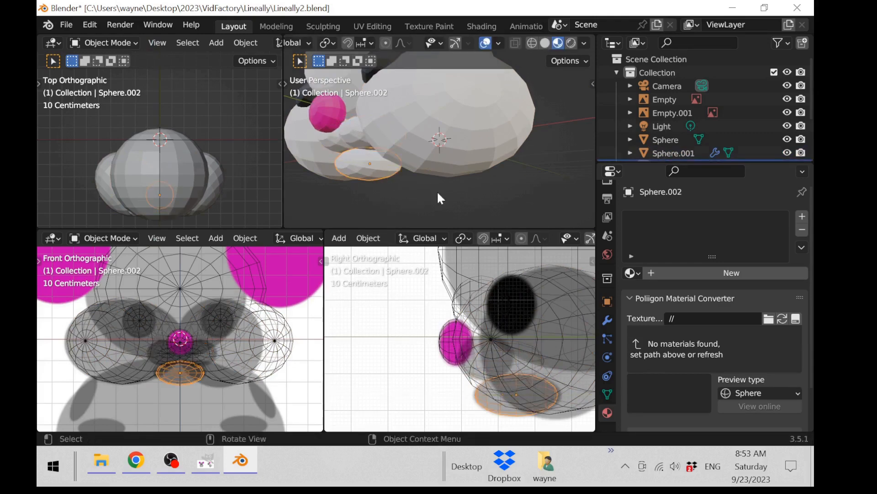
pyautogui.press('g')
pyautogui.press('y')
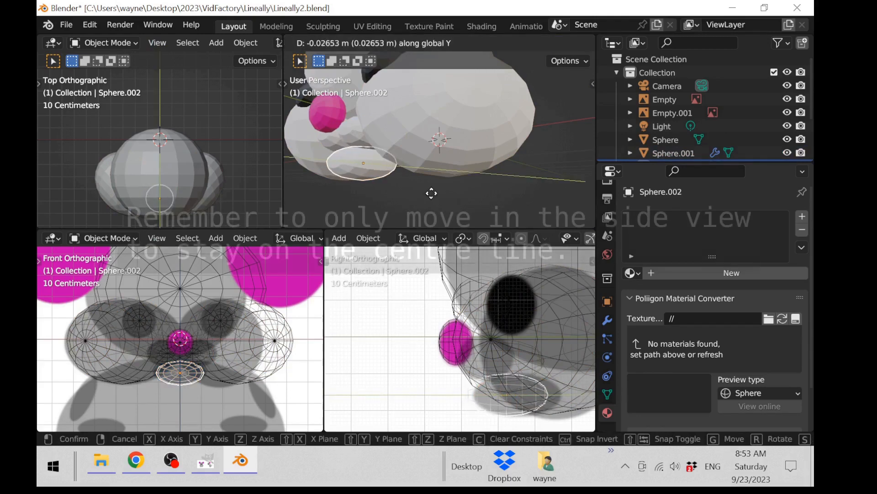
pyautogui.click(425, 190)
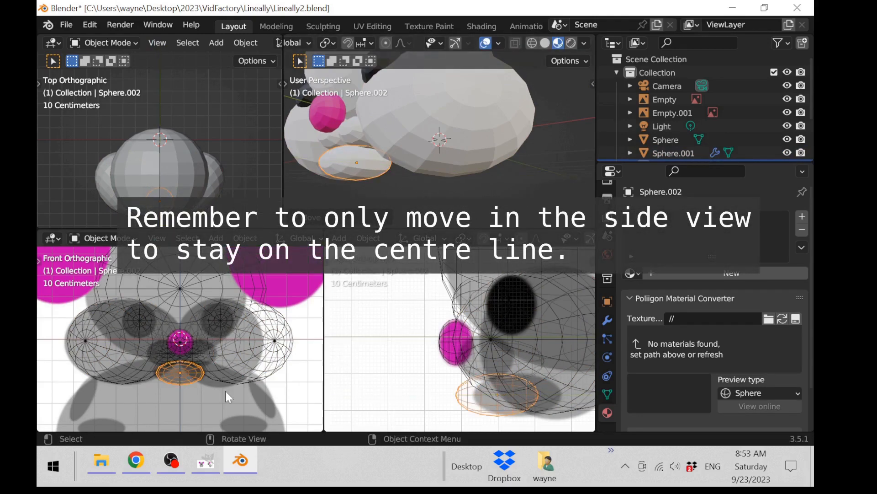
# Flatten the lower lip by scaling it down along the Z axis
pyautogui.press('s')
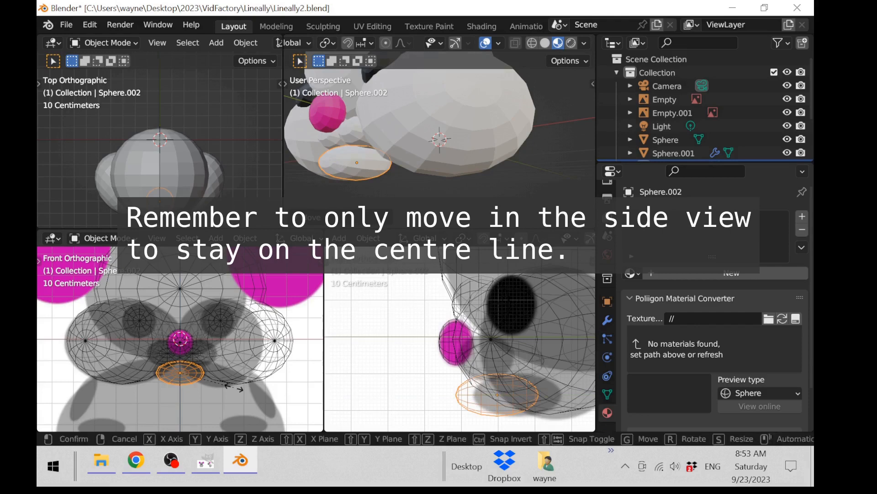
pyautogui.press('z')
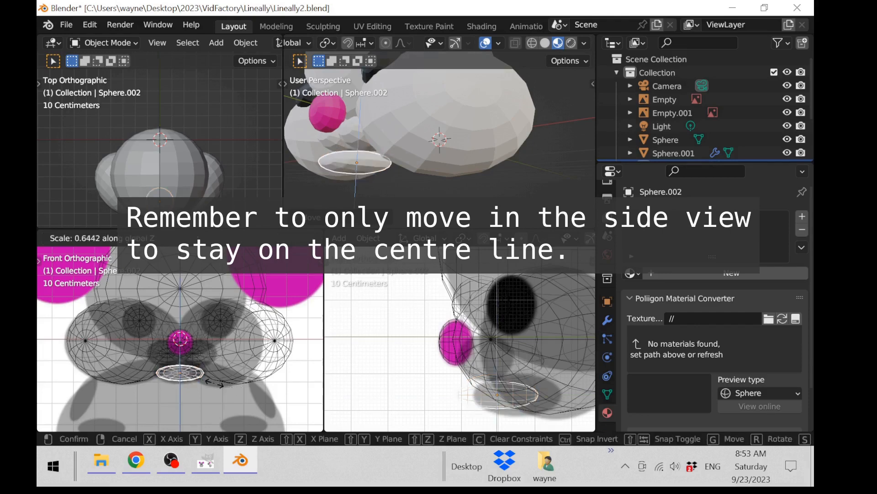
pyautogui.click(208, 383)
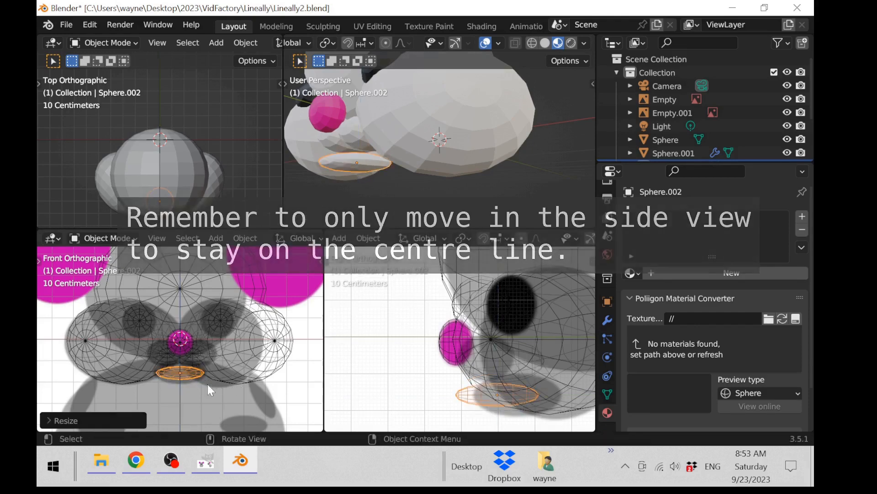
# Narrow the lower lip by scaling it down along the X axis, and deselect it to check the face
pyautogui.moveTo(299, 206); pyautogui.dragTo(329, 77, button='middle')
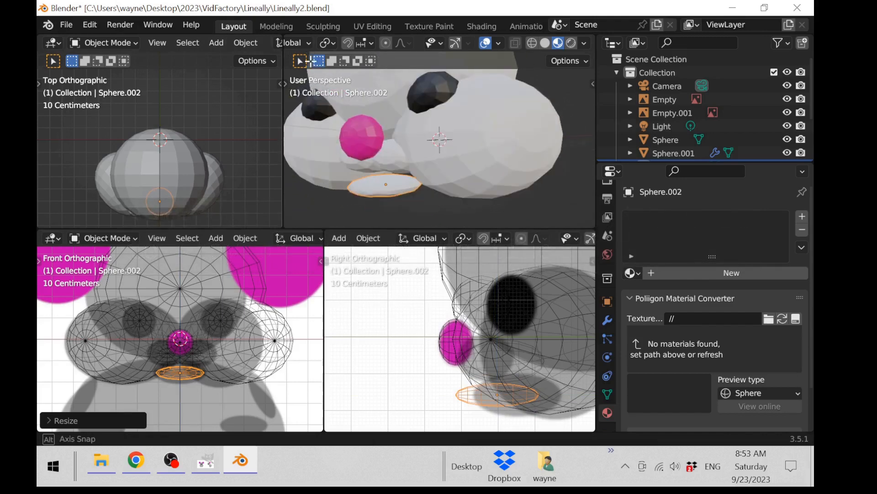
pyautogui.scroll(2, 242, 322)
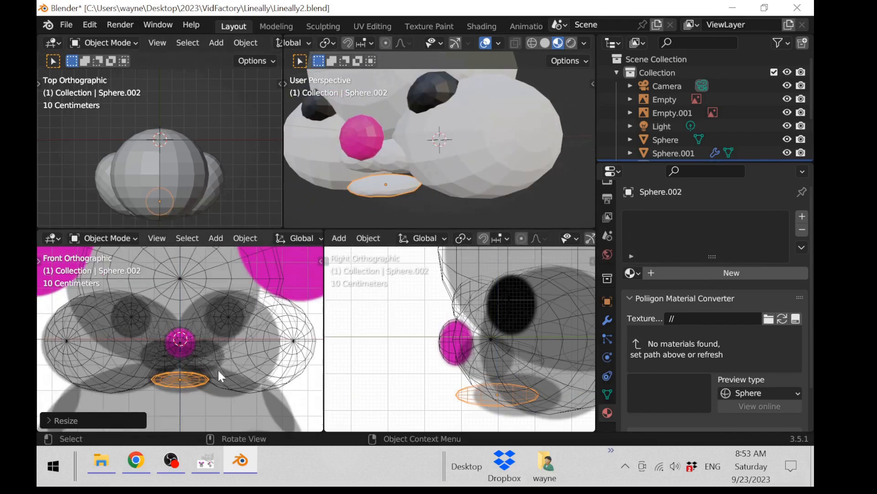
pyautogui.press('s')
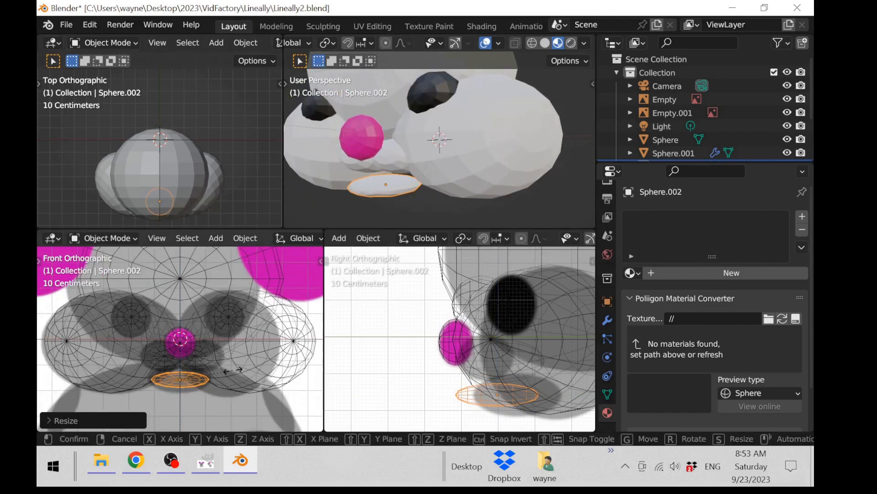
pyautogui.press('x')
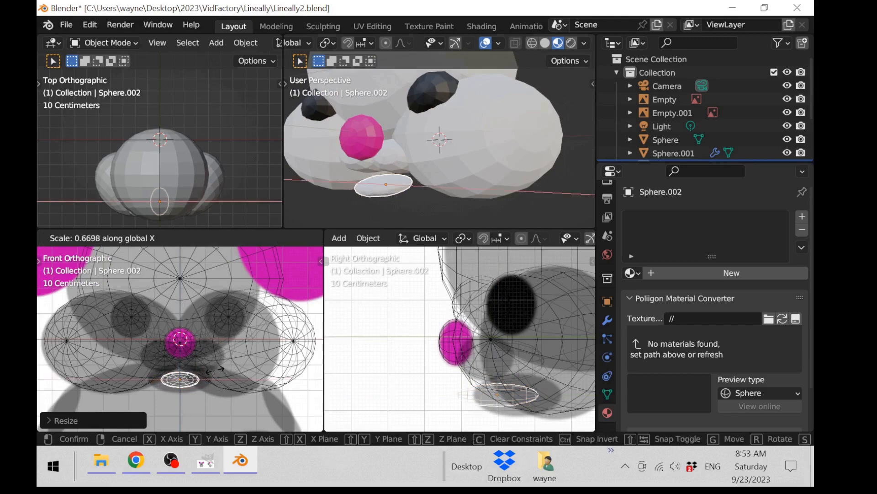
pyautogui.click(225, 369)
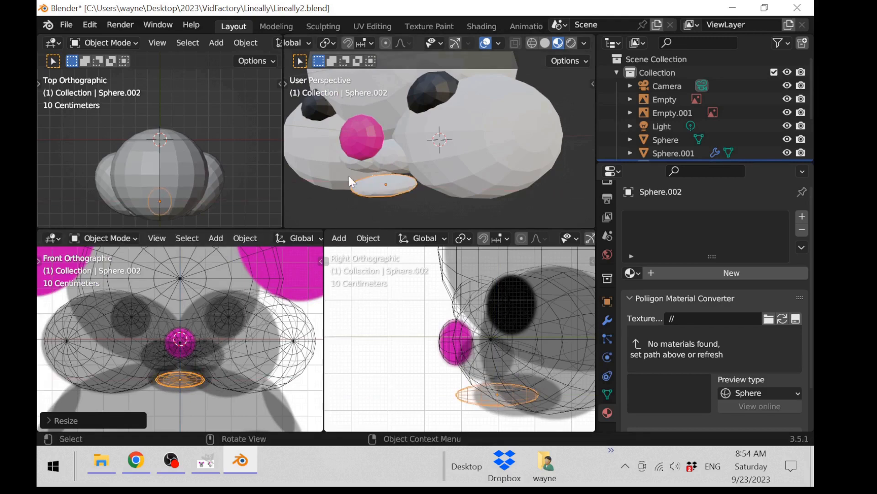
pyautogui.scroll(-3, 364, 173)
pyautogui.click(420, 208)
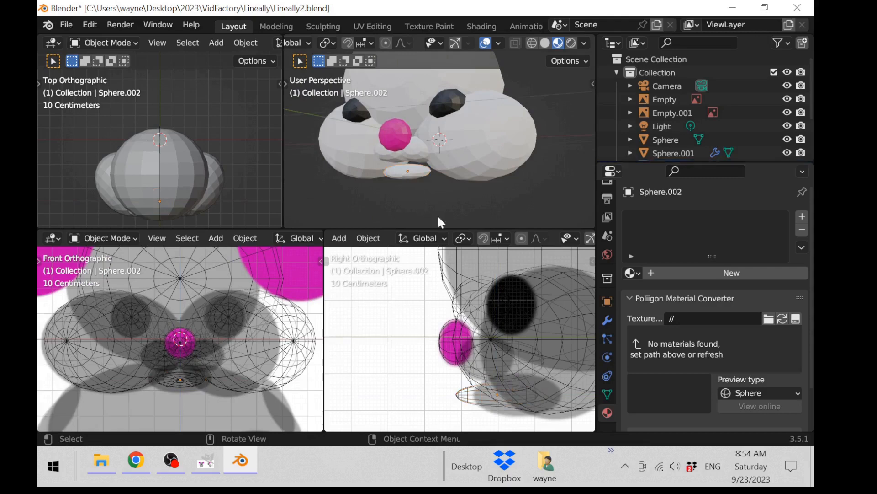
pyautogui.scroll(-3, 440, 208)
pyautogui.moveTo(442, 204); pyautogui.dragTo(489, 187, button='middle')
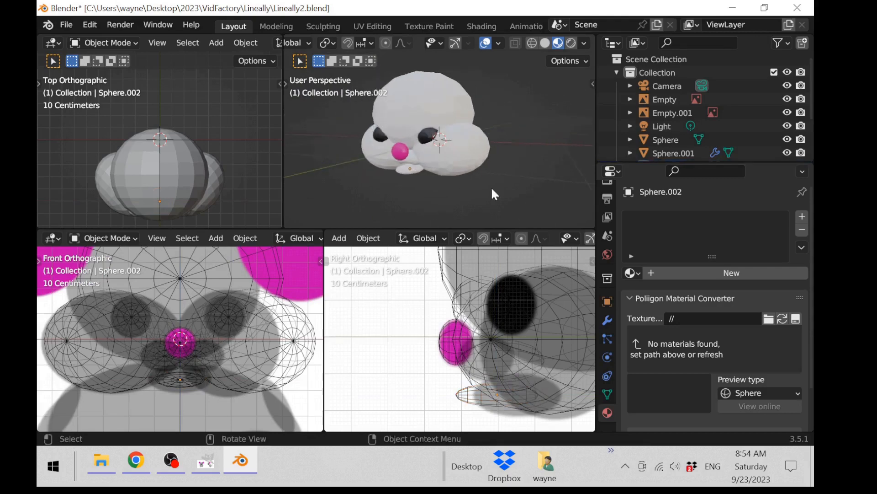
# Move the paired eyes forward along the Y axis and check the face from the front and side
pyautogui.scroll(2, 486, 173)
pyautogui.click(419, 137)
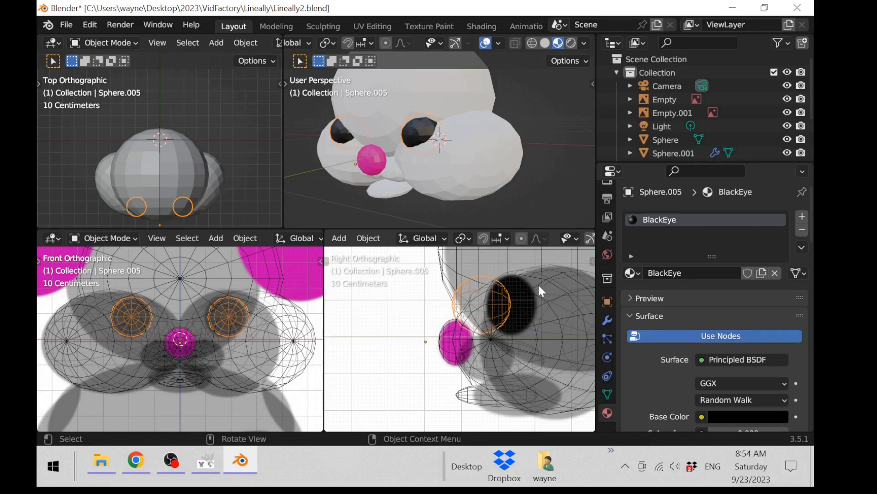
pyautogui.press('g')
pyautogui.press('y')
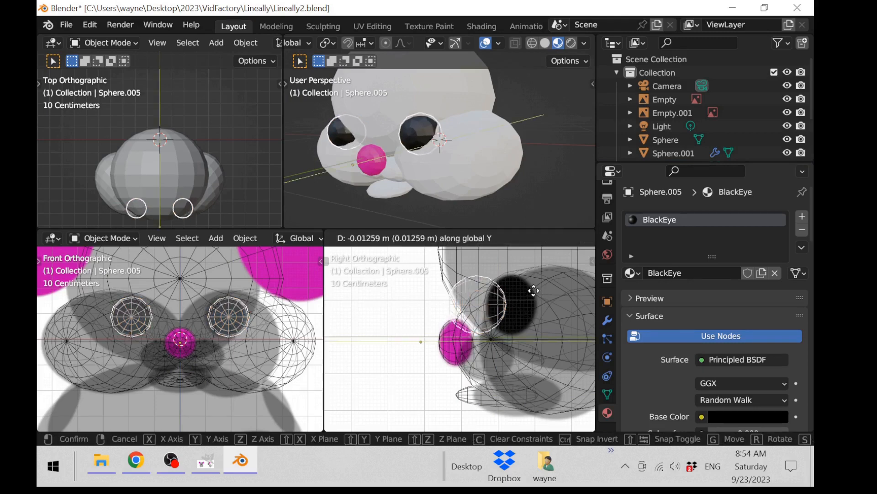
pyautogui.click(530, 298)
pyautogui.moveTo(451, 197); pyautogui.dragTo(480, 185, button='middle')
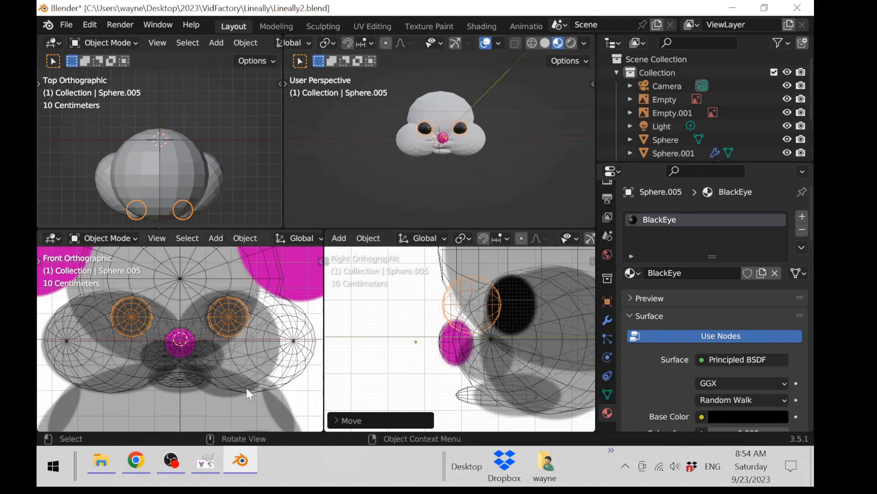
pyautogui.scroll(-1, 283, 356)
pyautogui.moveTo(482, 163); pyautogui.dragTo(440, 163, button='middle')
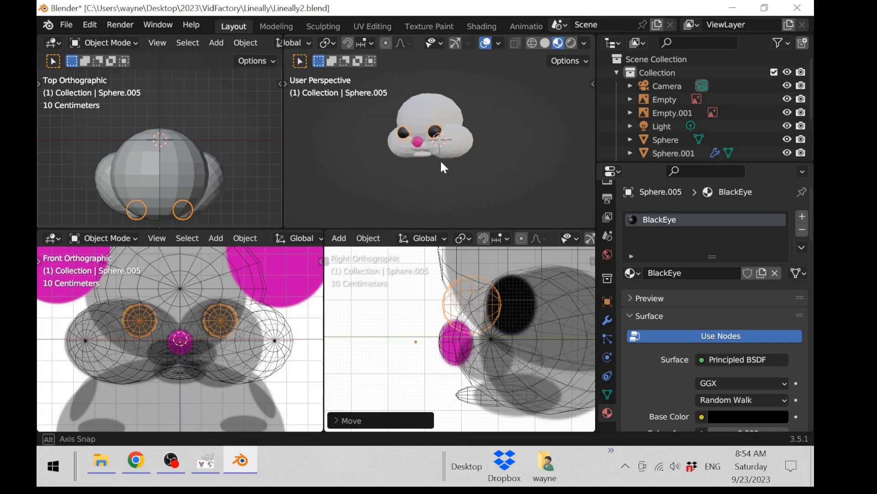
pyautogui.hotkey('ctrl', 'space')
pyautogui.scroll(2, 478, 221)
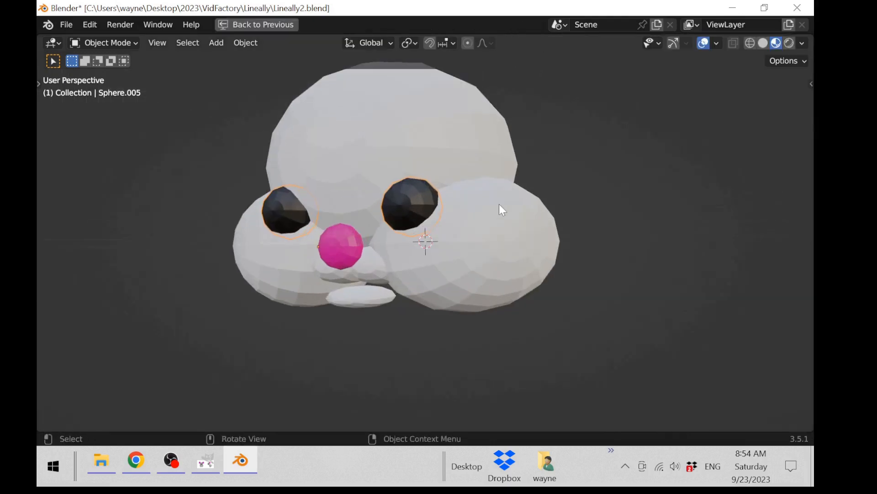
pyautogui.moveTo(482, 220); pyautogui.dragTo(408, 241, button='middle')
pyautogui.hotkey('ctrl', 'alt', 'space')
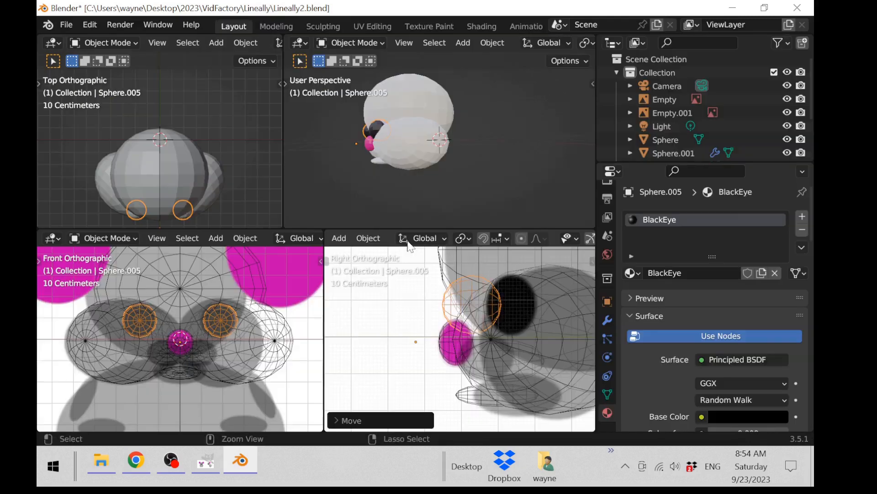
# Move the pink nose about 0.025 m back toward the face and slightly up in the side view
pyautogui.click(454, 354)
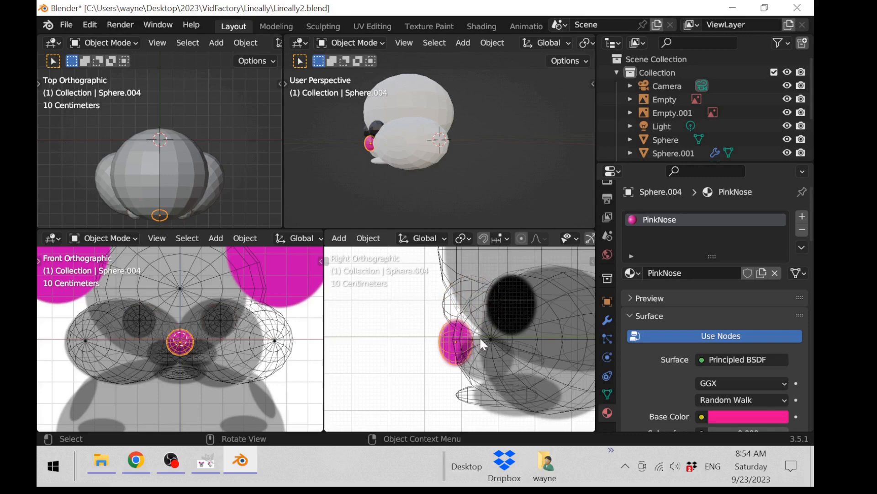
pyautogui.click(448, 339)
pyautogui.click(448, 352)
pyautogui.press('g')
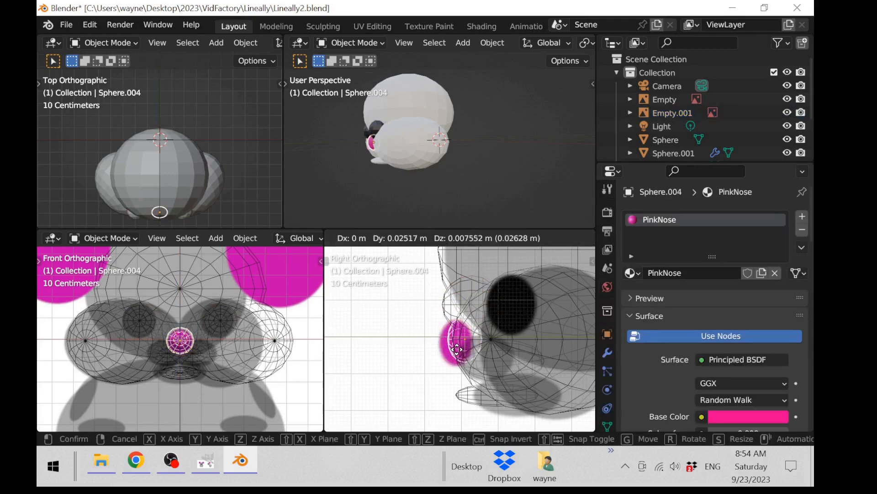
pyautogui.click(456, 349)
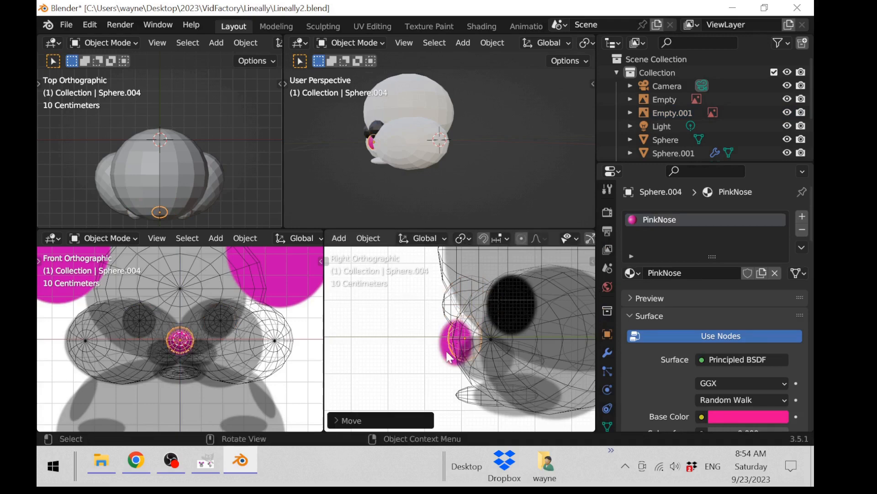
pyautogui.scroll(2, 386, 158)
pyautogui.moveTo(386, 158); pyautogui.dragTo(495, 174, button='middle')
pyautogui.scroll(-4, 433, 155)
pyautogui.moveTo(433, 154); pyautogui.dragTo(462, 211, button='middle')
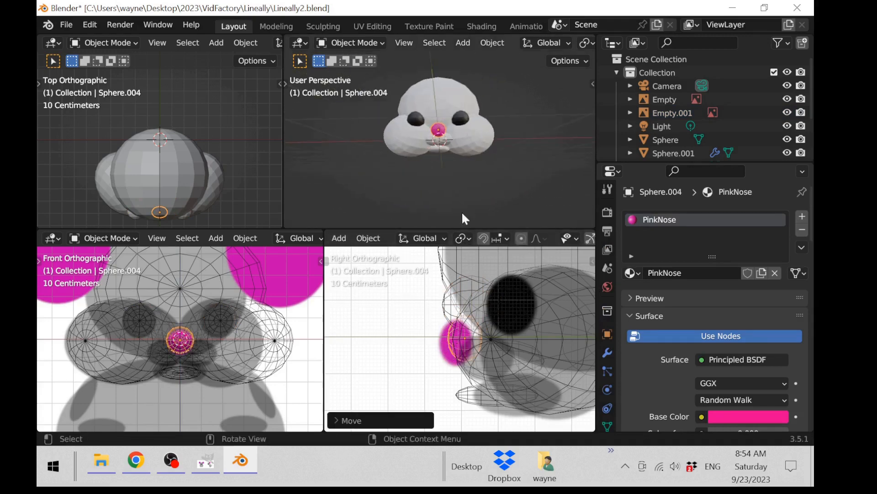
# Move the nose slightly up and forward in the side view, and rotate it a little to tilt it
pyautogui.scroll(1, 487, 318)
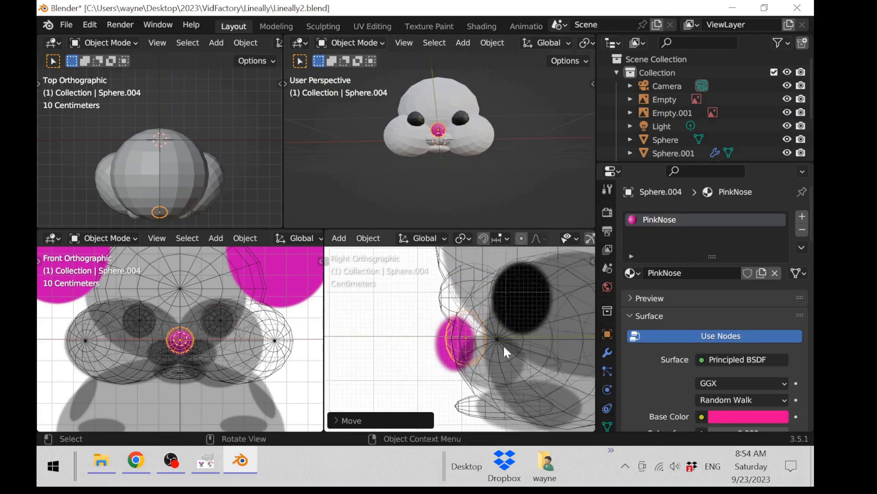
pyautogui.scroll(4, 444, 166)
pyautogui.moveTo(486, 127); pyautogui.dragTo(387, 166, button='middle')
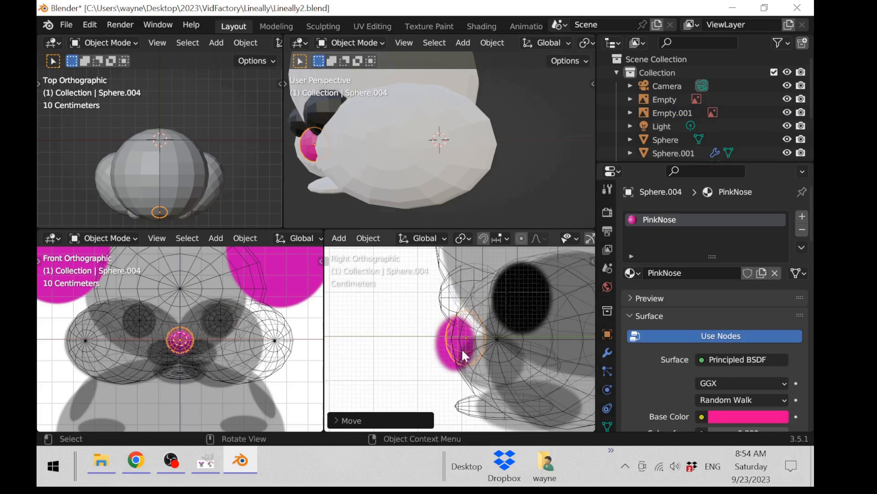
pyautogui.press('g')
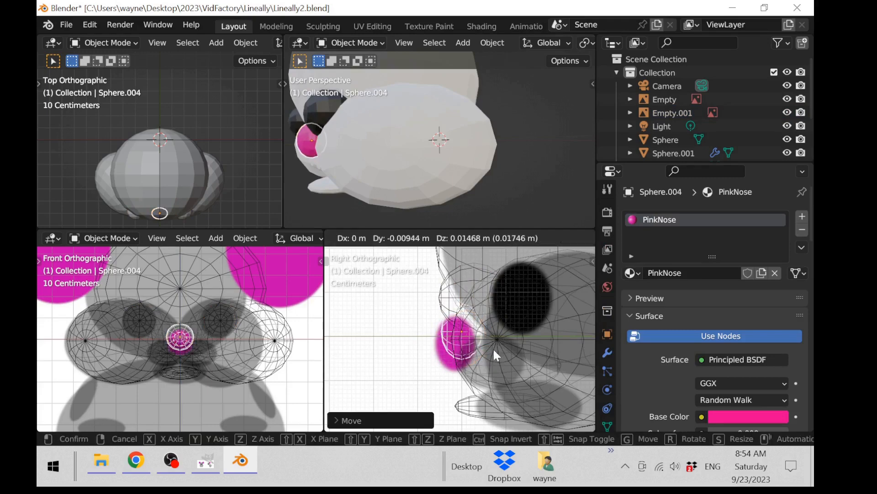
pyautogui.click(494, 350)
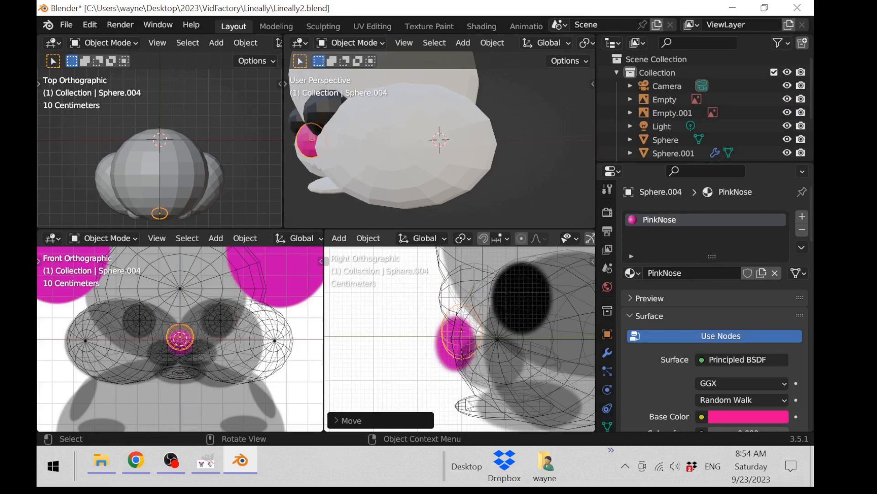
pyautogui.press('r')
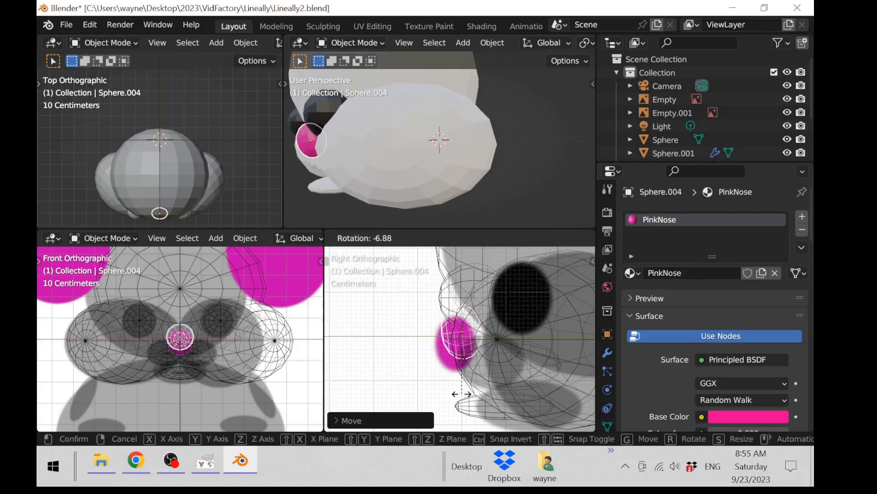
pyautogui.click(462, 399)
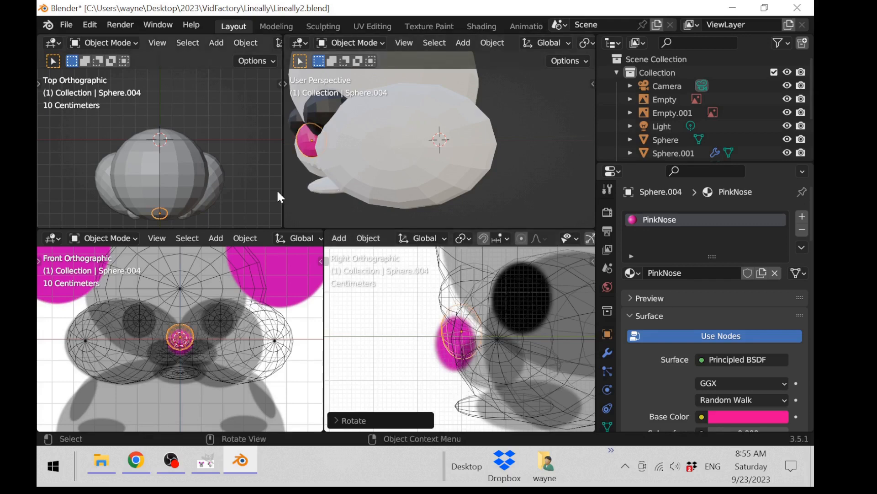
pyautogui.moveTo(292, 192); pyautogui.dragTo(355, 193, button='middle')
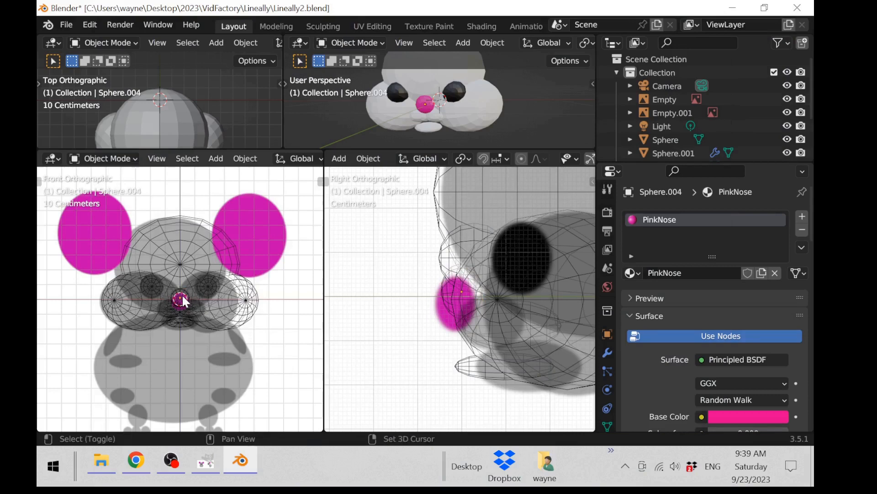
pyautogui.hotkey('shift', 'a')
pyautogui.moveTo(162, 185)
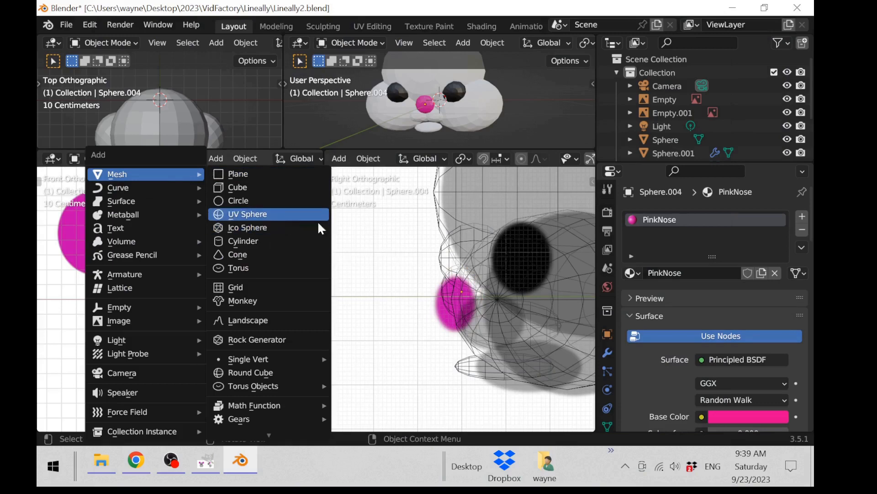
pyautogui.click(222, 235)
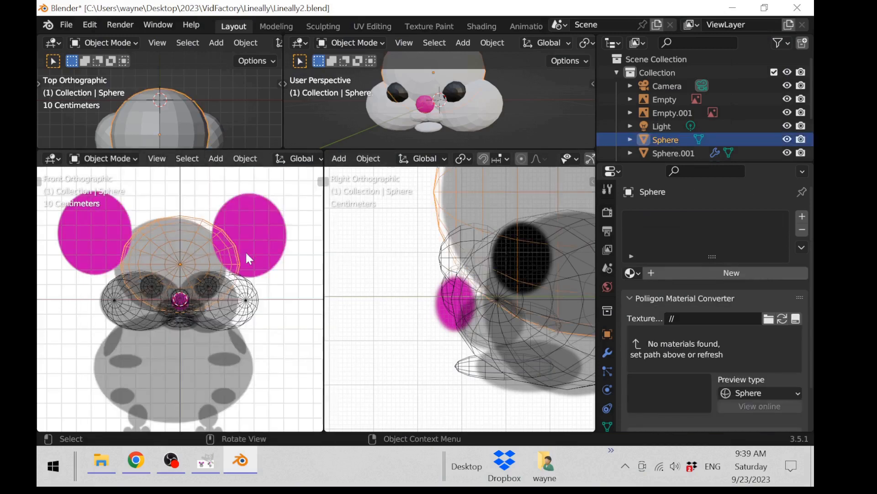
# Duplicate the paired cheek spheres and move the copy up along the Z axis to the height of the drawn ears
pyautogui.click(254, 309)
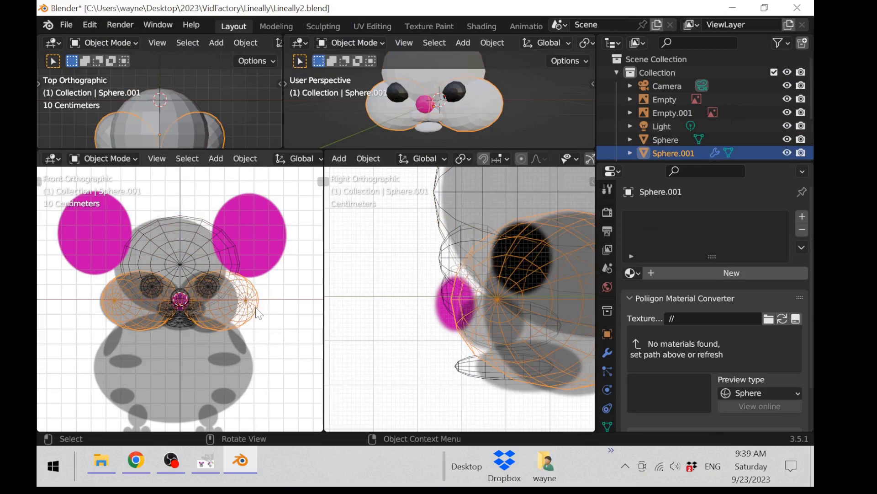
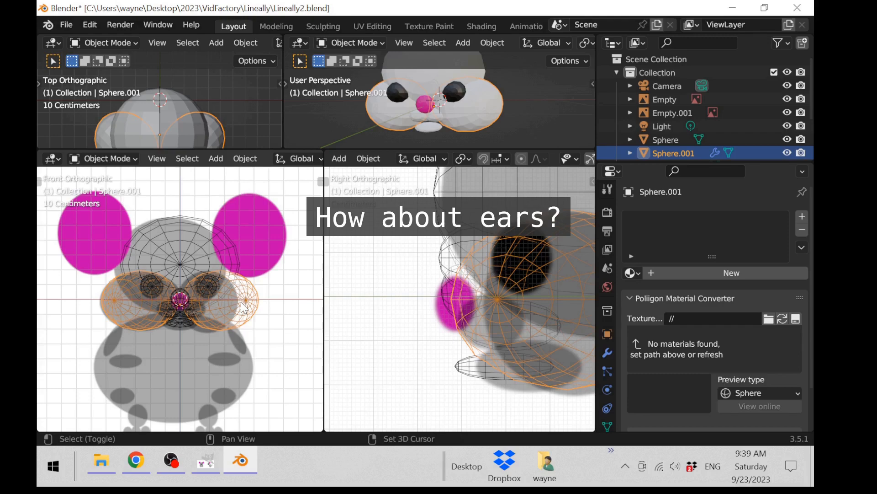
pyautogui.hotkey('shift', 'd')
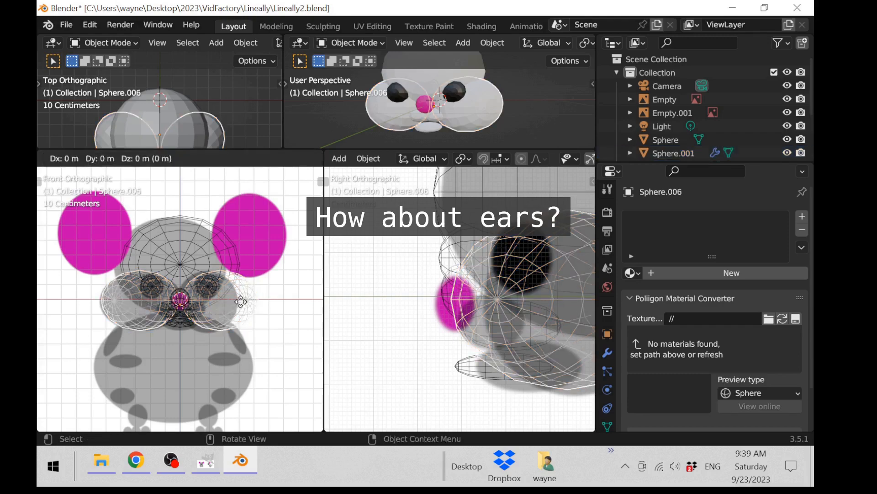
pyautogui.press('z')
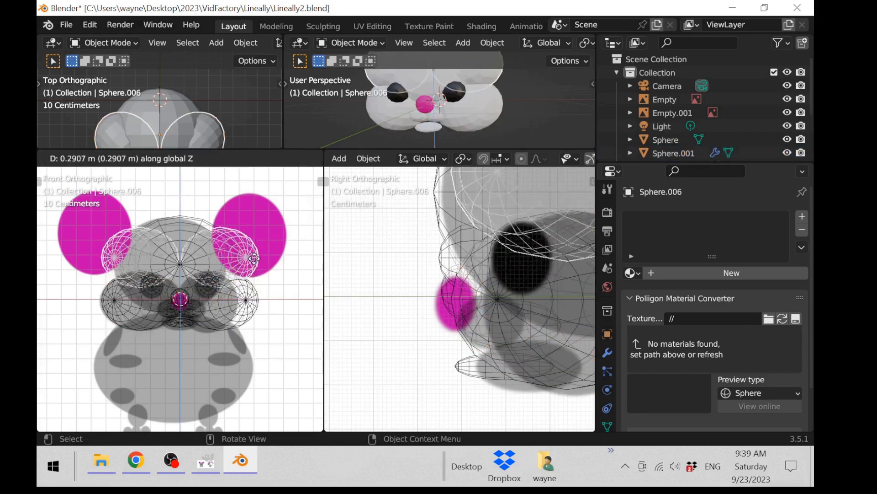
pyautogui.click(273, 237)
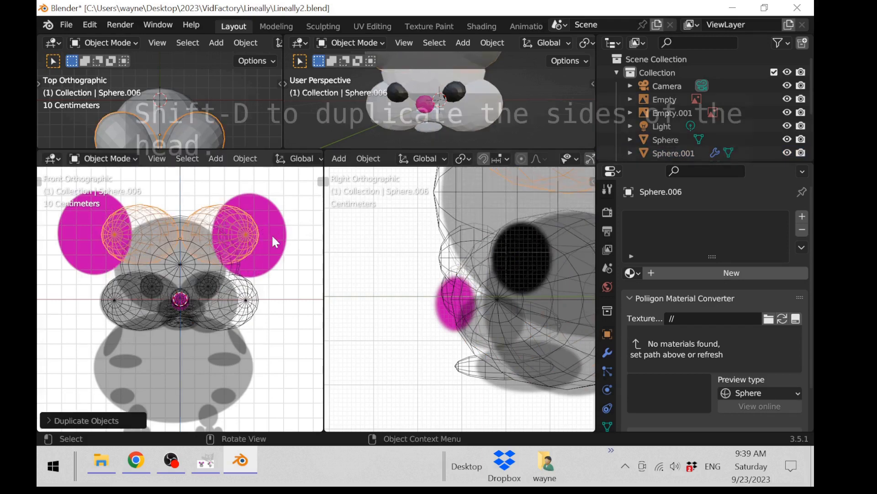
# In Edit Mode, move the duplicated sphere's mesh outward over the pink ear of the front drawing
pyautogui.press('Tab')
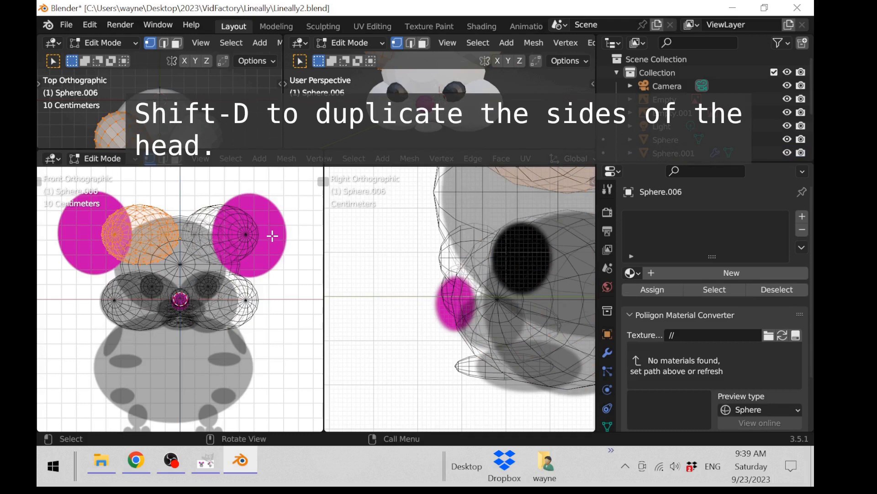
pyautogui.hotkey('shift', 'd')
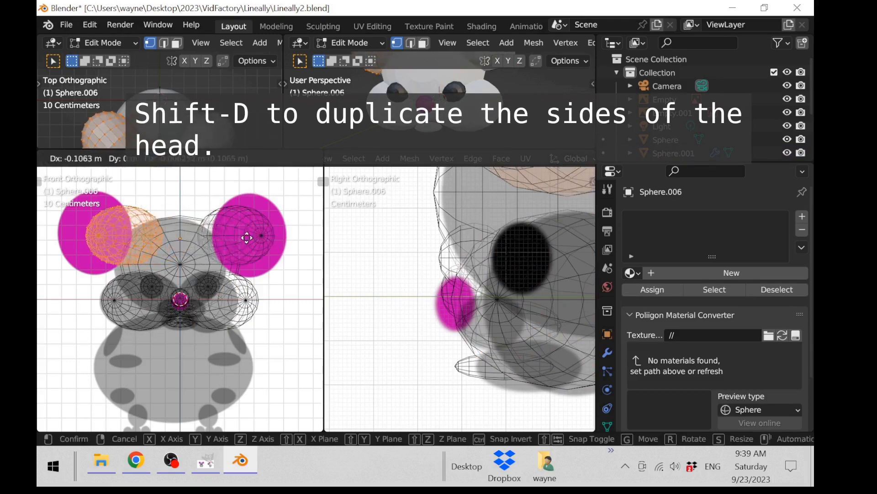
pyautogui.click(222, 238)
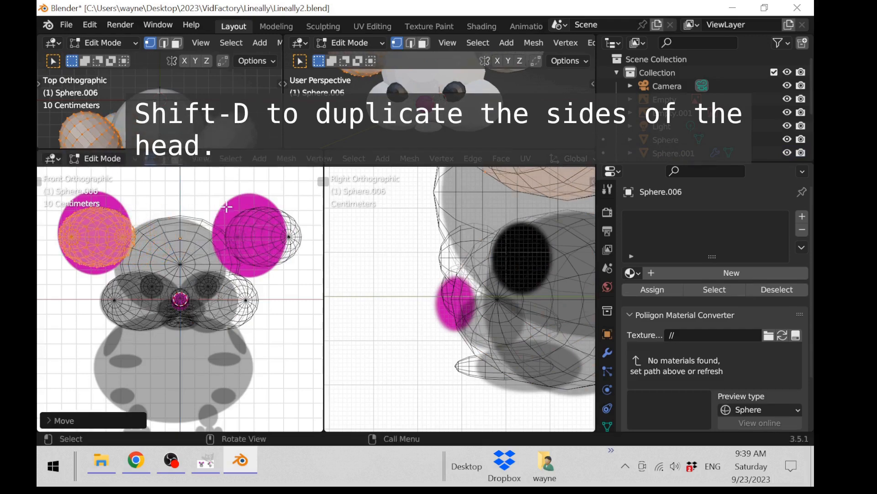
# Enlarge the top view and move the ear mesh backward along the Y axis, behind the cheeks
pyautogui.moveTo(278, 149); pyautogui.dragTo(307, 312)
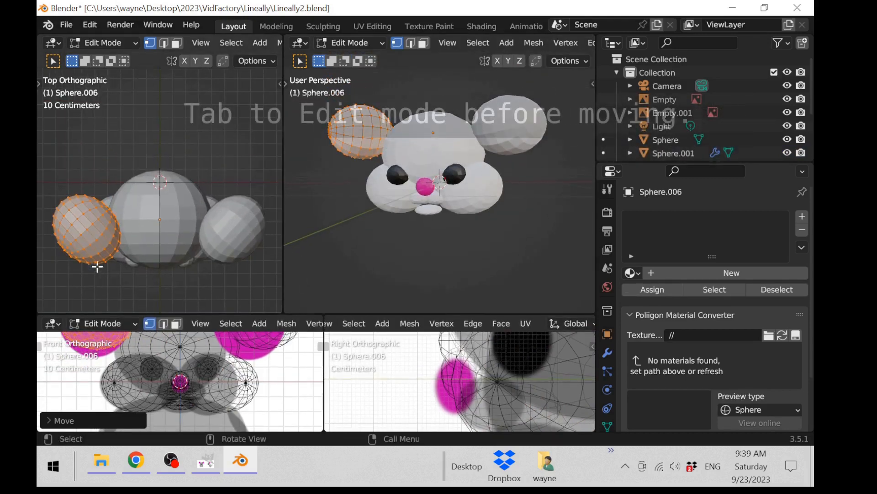
pyautogui.press('g')
pyautogui.press('y')
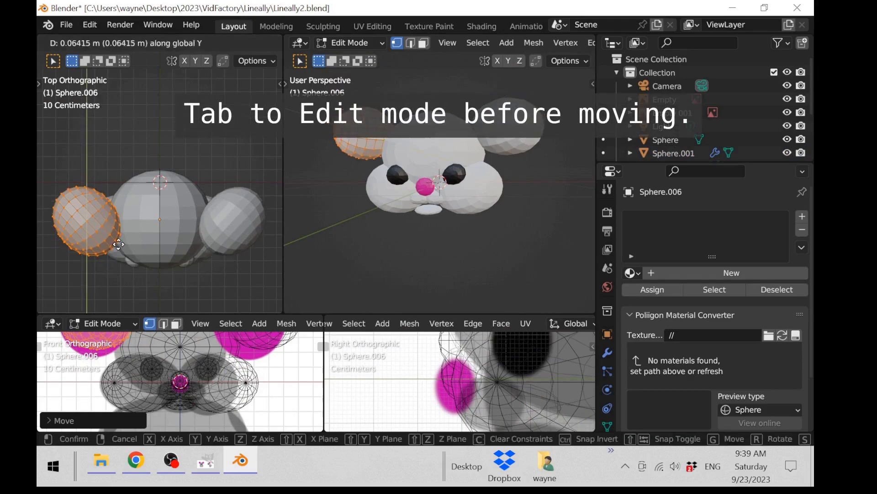
pyautogui.click(136, 202)
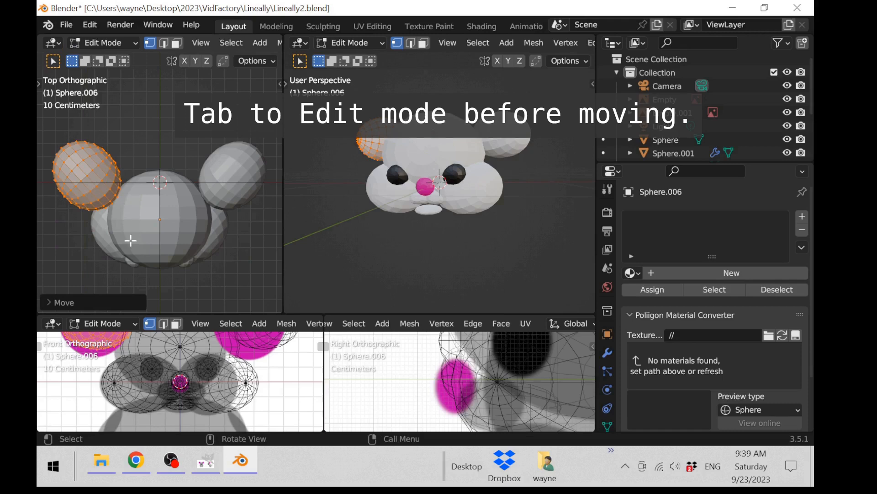
# Rotate the ear mesh in the top view until it faces straight forward, and deselect its vertices
pyautogui.press('r')
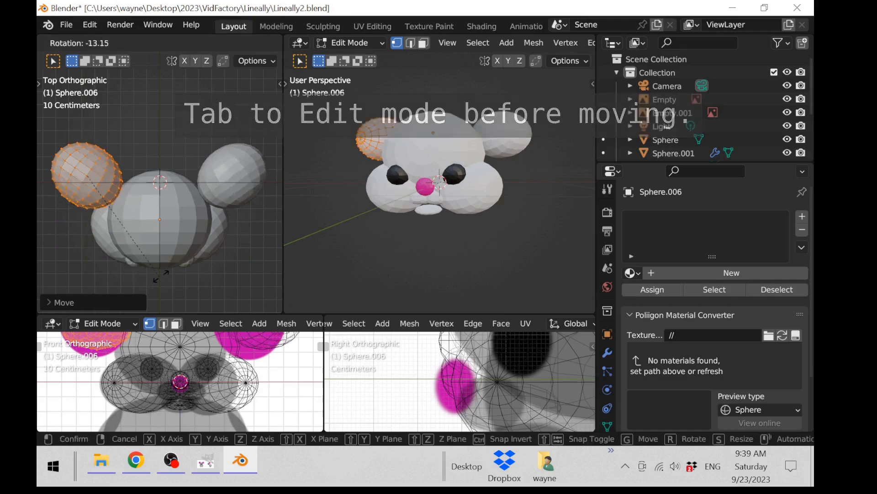
pyautogui.click(229, 224)
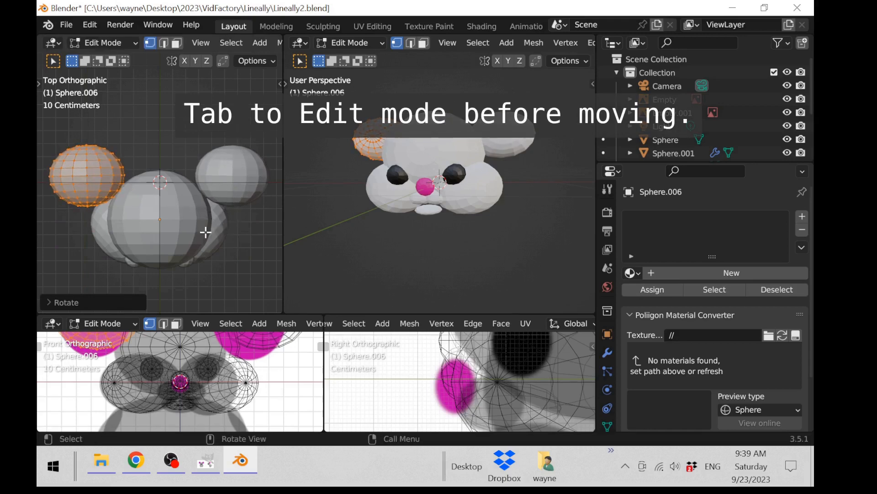
pyautogui.click(206, 232)
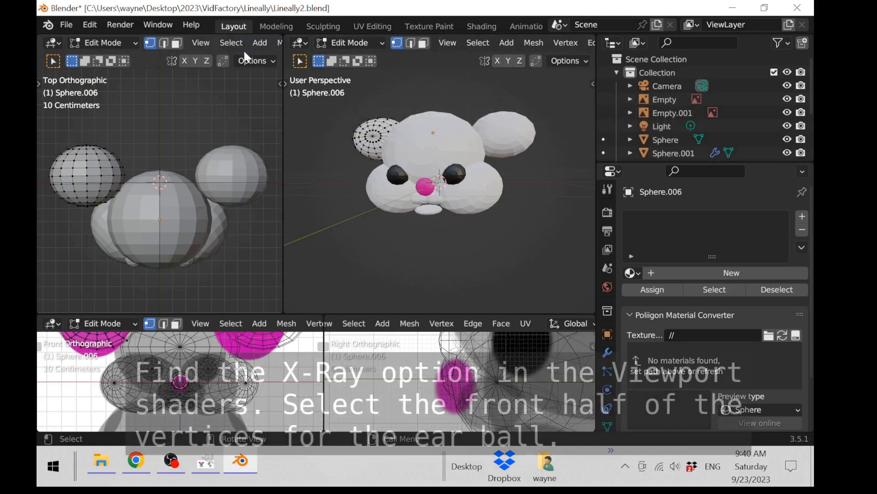
# Turn on X-ray in the top view and delete the vertices of the ear sphere's front half
pyautogui.scroll(-10, 249, 37)
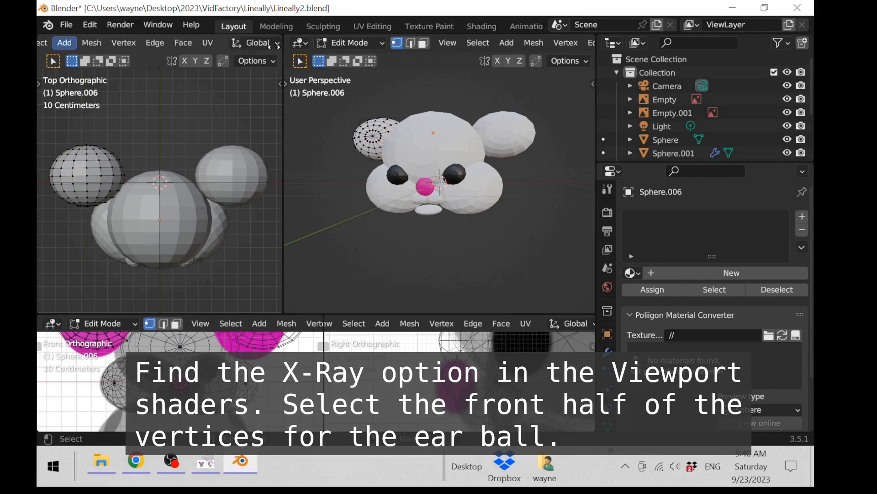
pyautogui.scroll(1, 231, 36)
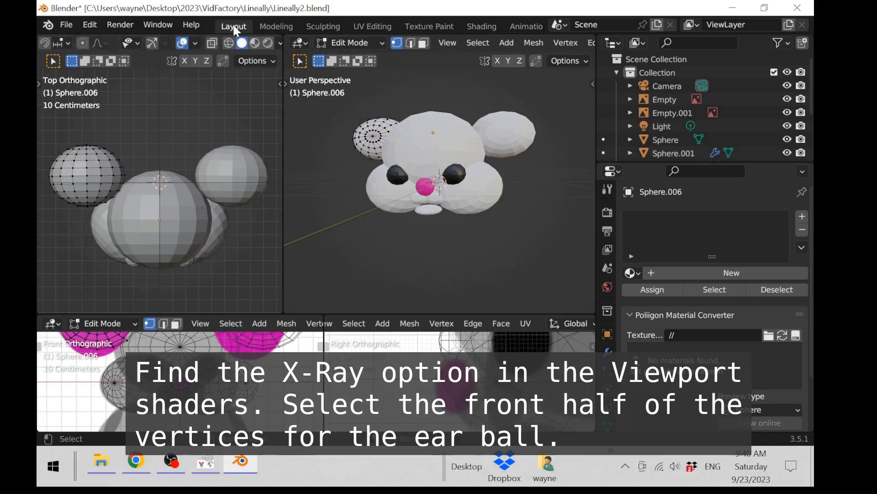
pyautogui.click(212, 43)
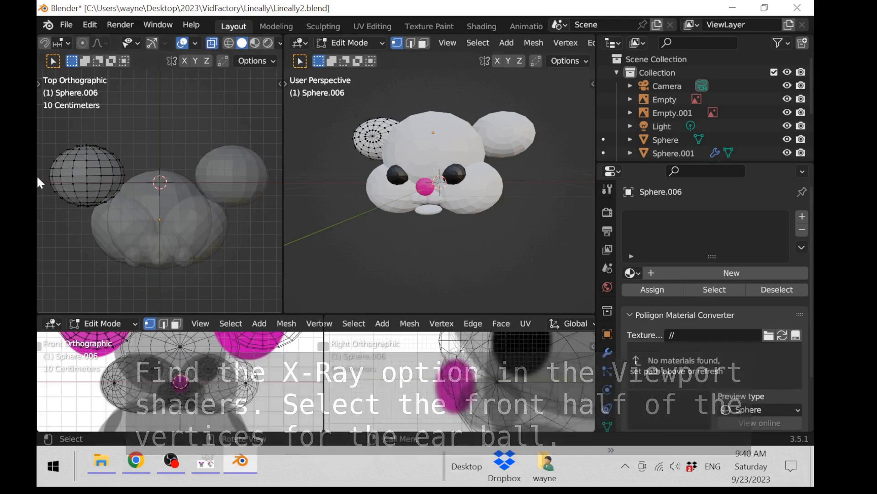
pyautogui.moveTo(37, 176); pyautogui.dragTo(158, 234)
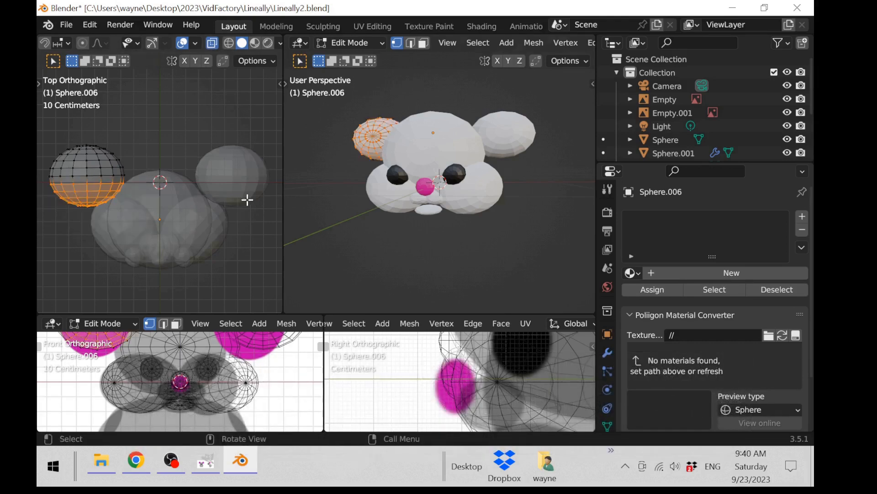
pyautogui.moveTo(316, 152); pyautogui.dragTo(327, 240, button='middle')
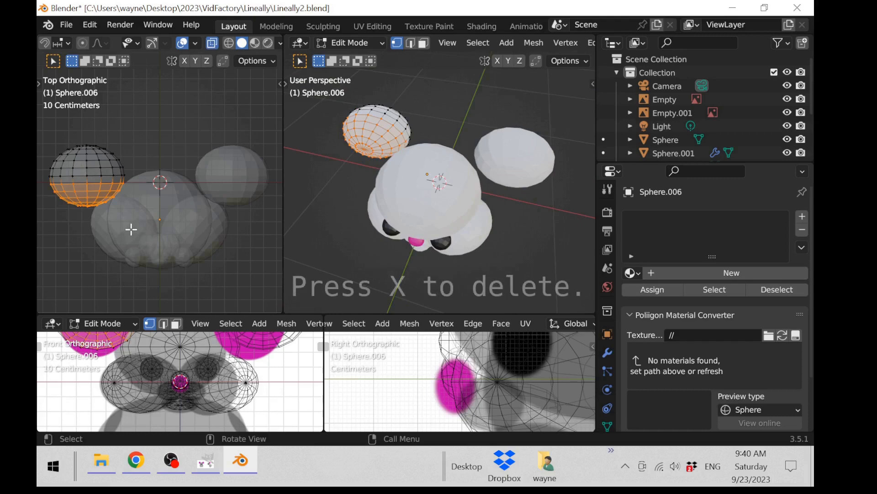
pyautogui.press('x')
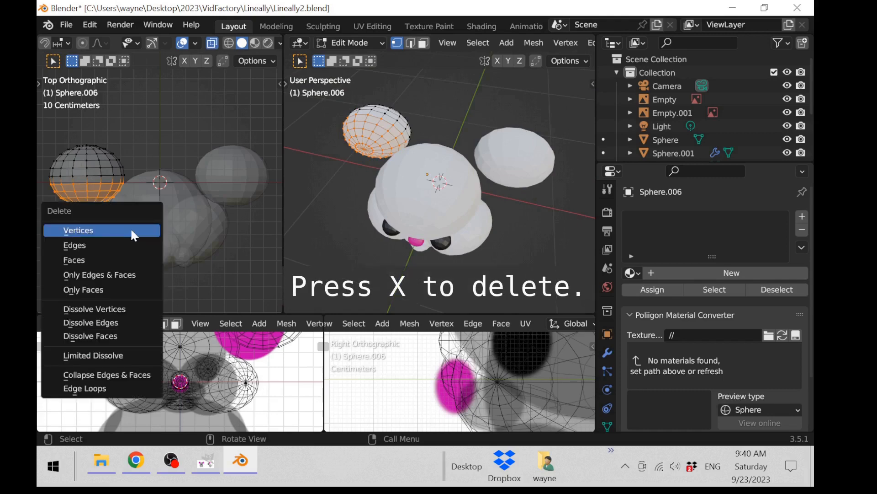
pyautogui.click(133, 234)
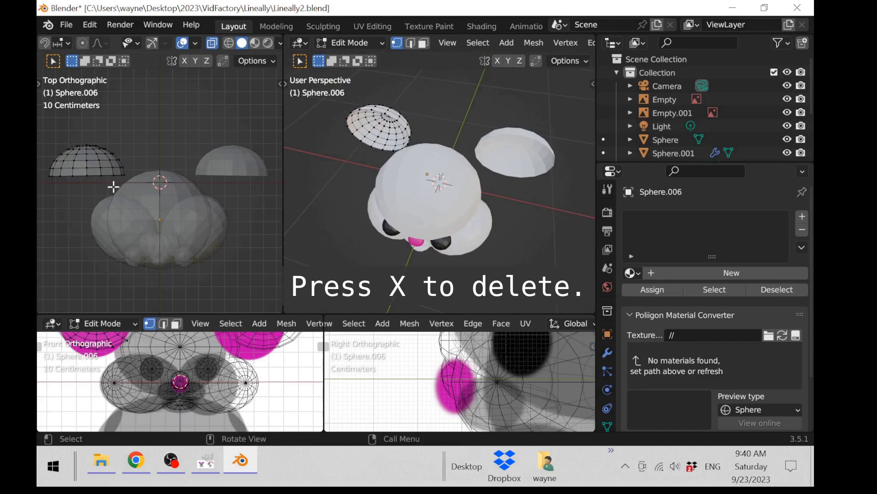
# Flatten the remaining ear half to about a quarter of its depth along the Y axis and move it forward and inward against the head
pyautogui.press('a')
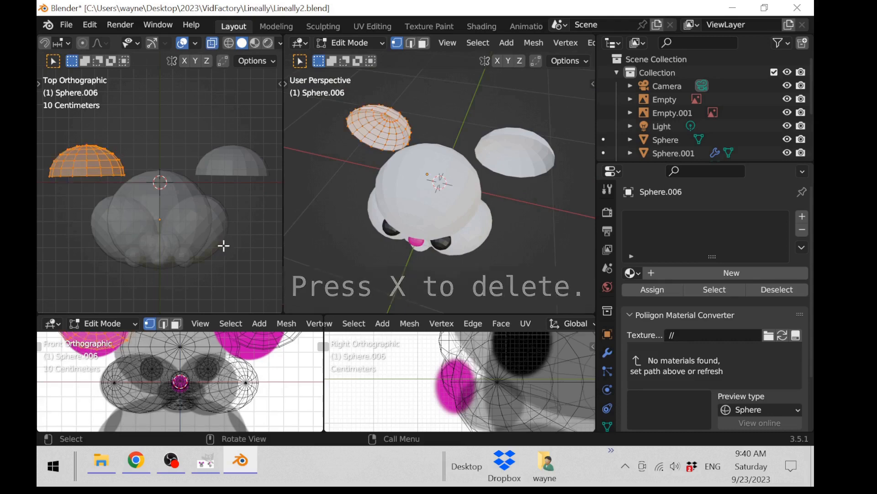
pyautogui.press('s')
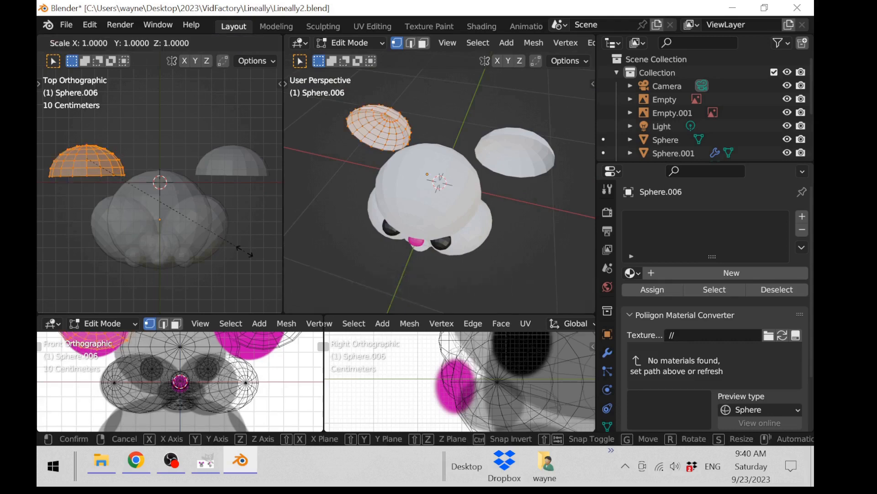
pyautogui.press('y')
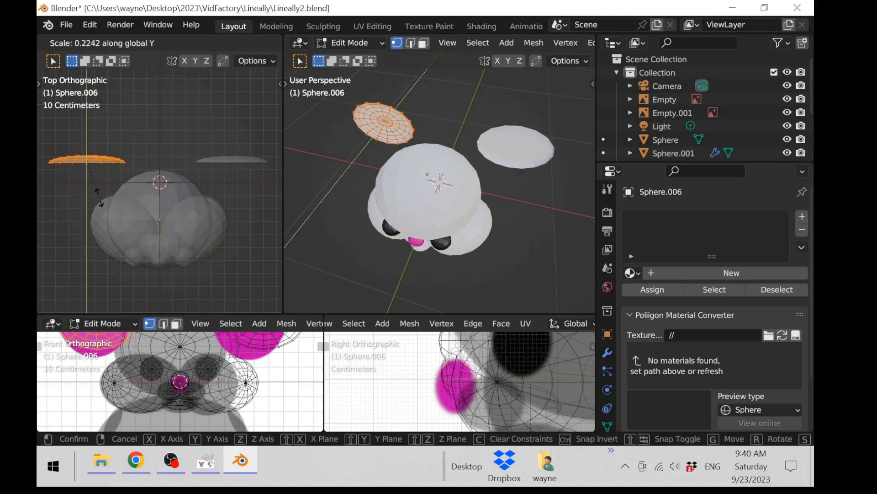
pyautogui.click(122, 217)
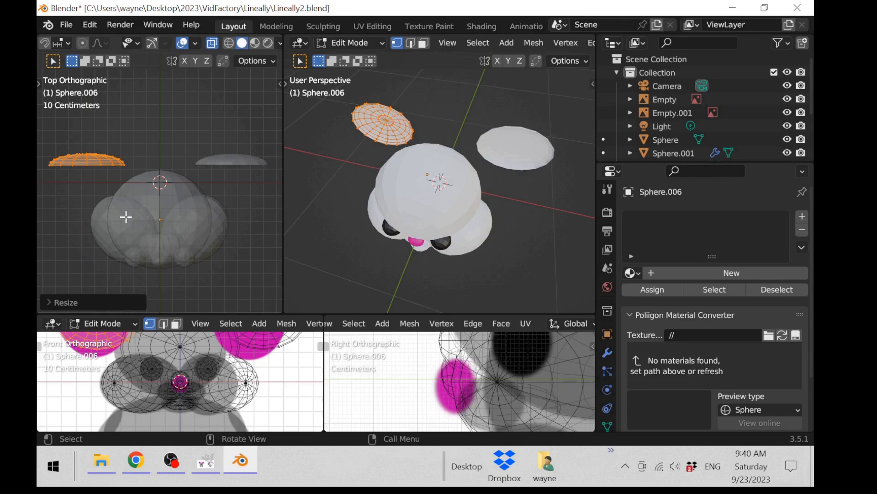
pyautogui.press('g')
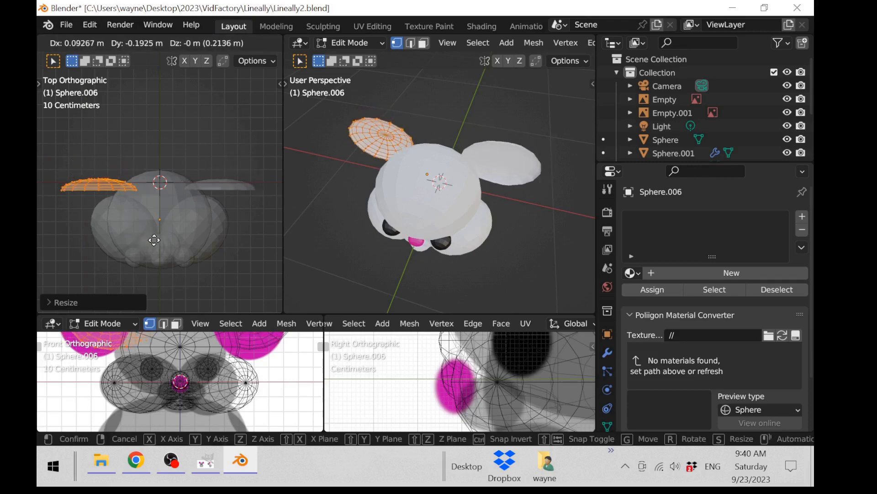
pyautogui.click(151, 239)
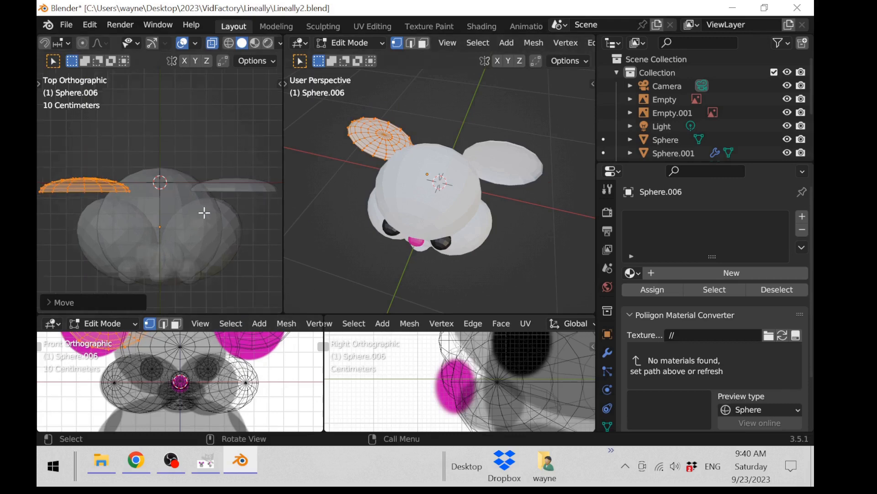
# Compare the flattened ear with the front drawing, then examine its open rim up close in the top and perspective views
pyautogui.moveTo(204, 210); pyautogui.dragTo(78, 178, button='middle')
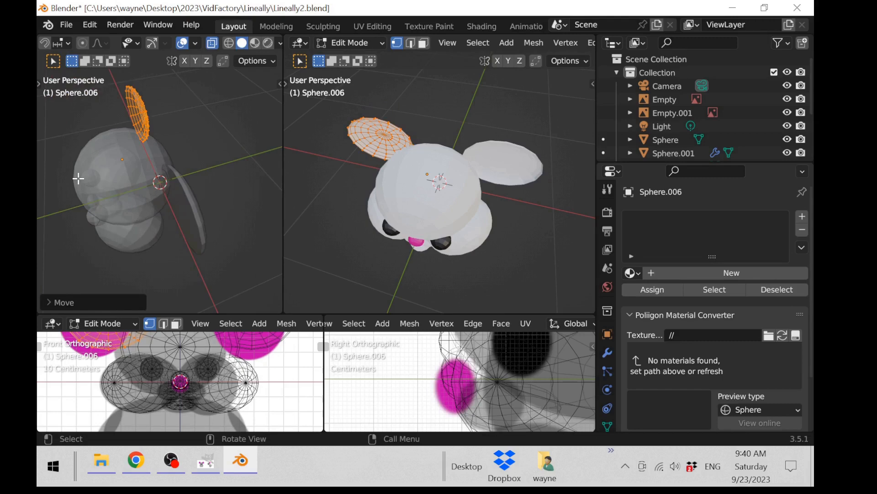
pyautogui.press('KP_1')
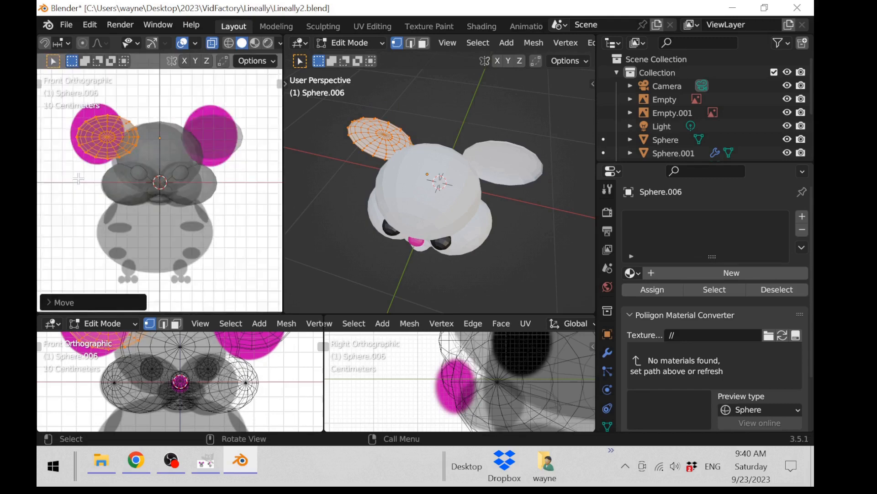
pyautogui.press('KP_7')
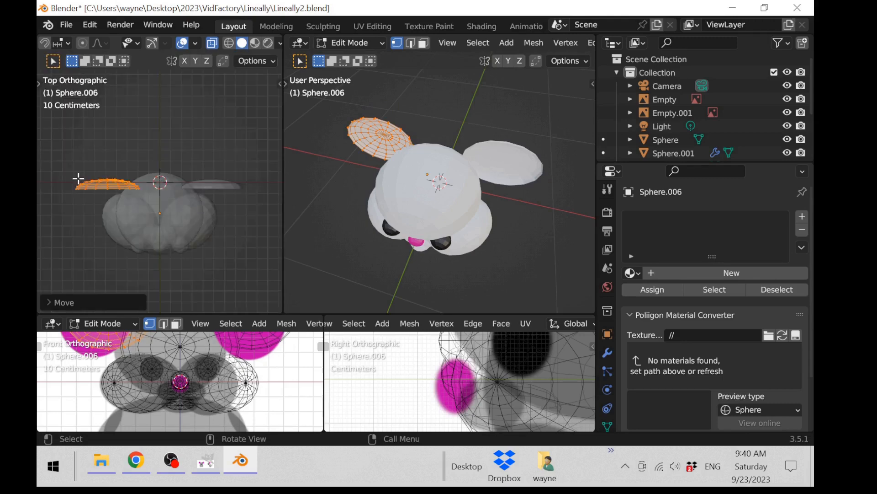
pyautogui.scroll(3, 78, 178)
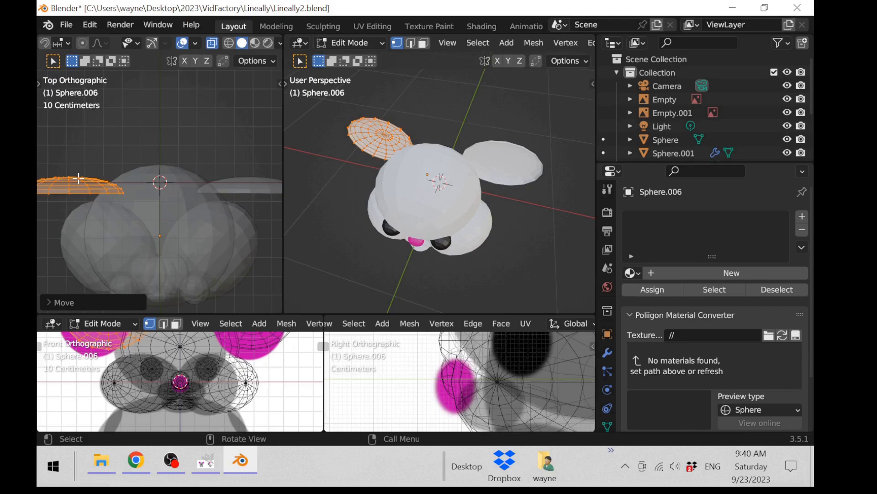
pyautogui.press('KP_Decimal')
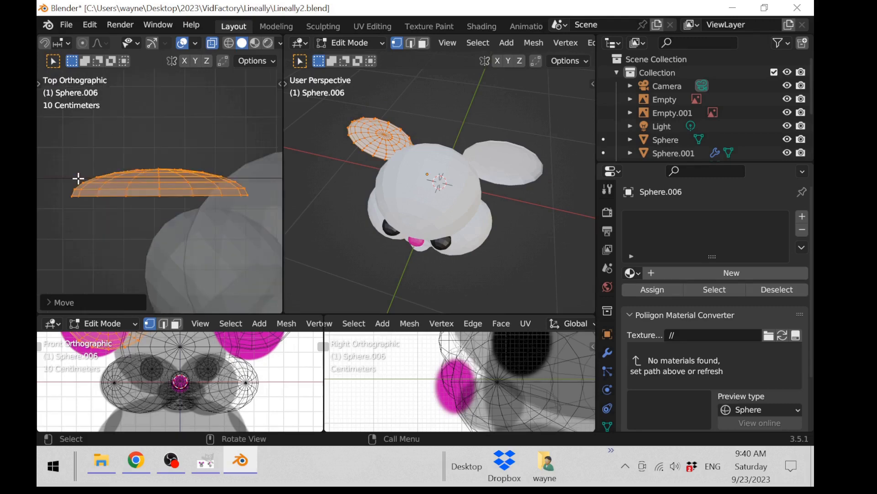
pyautogui.scroll(1, 78, 178)
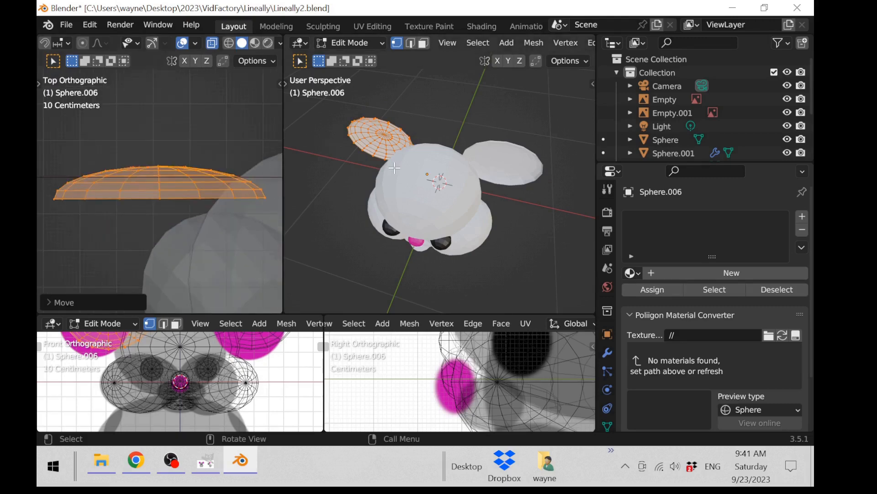
pyautogui.press('KP_Decimal')
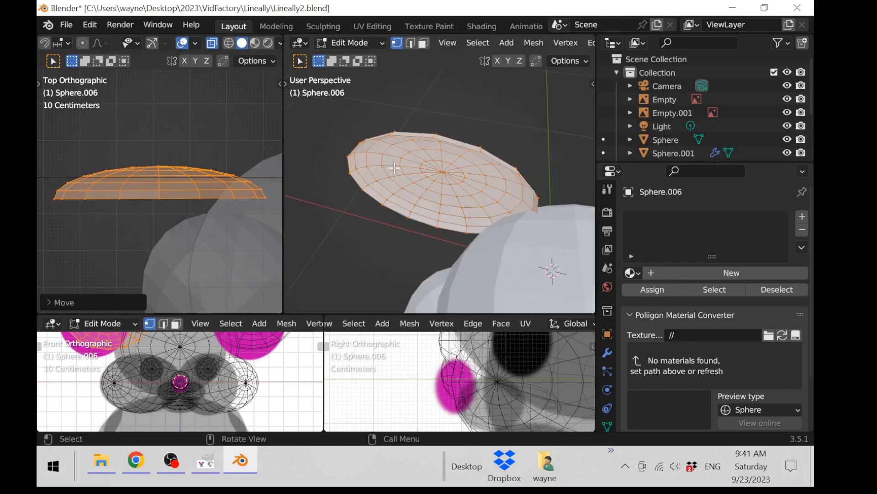
pyautogui.moveTo(394, 168); pyautogui.dragTo(354, 161, button='middle')
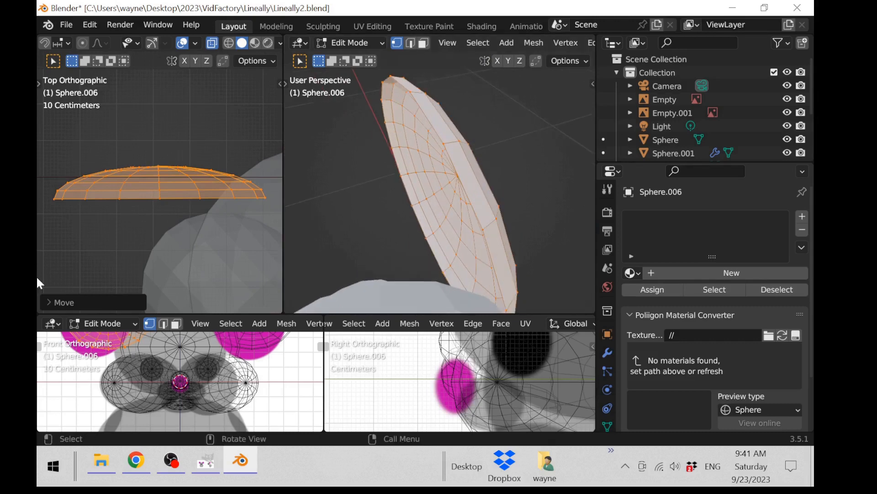
# Extrude only the ear's open front ring of vertices and scale the new ring inward to about 0.74
pyautogui.hotkey('alt', 'a')
pyautogui.press('b')
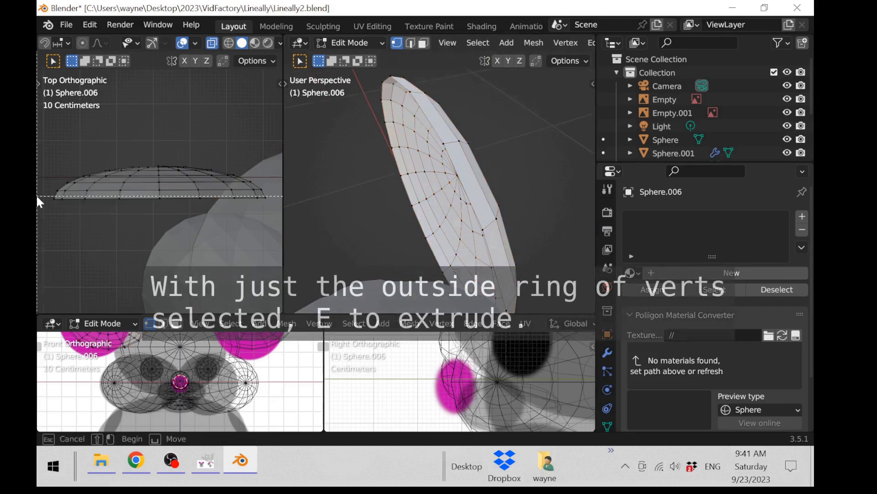
pyautogui.moveTo(37, 195); pyautogui.dragTo(287, 228)
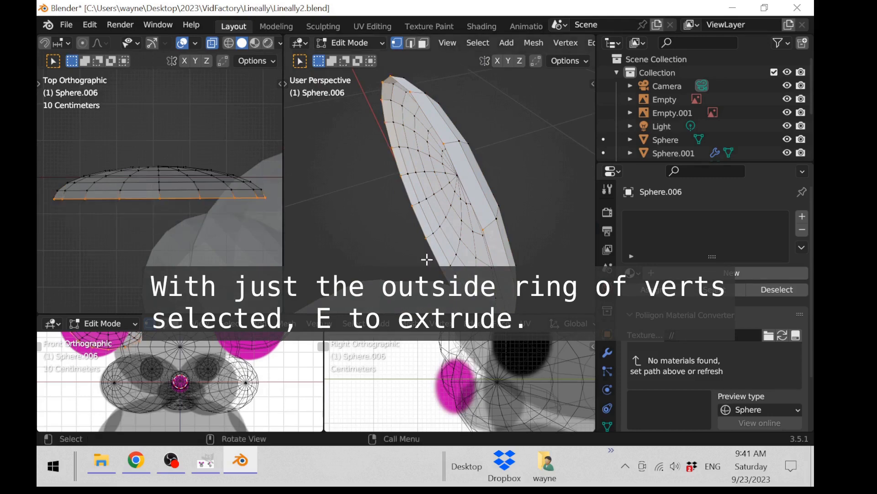
pyautogui.moveTo(427, 260); pyautogui.dragTo(573, 101, button='middle')
pyautogui.moveTo(576, 68); pyautogui.dragTo(512, 175, button='middle')
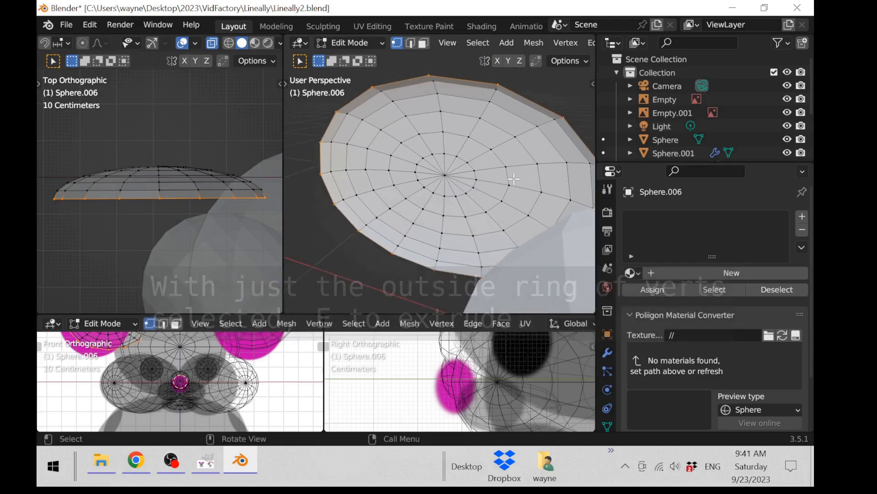
pyautogui.press('e')
pyautogui.press('s')
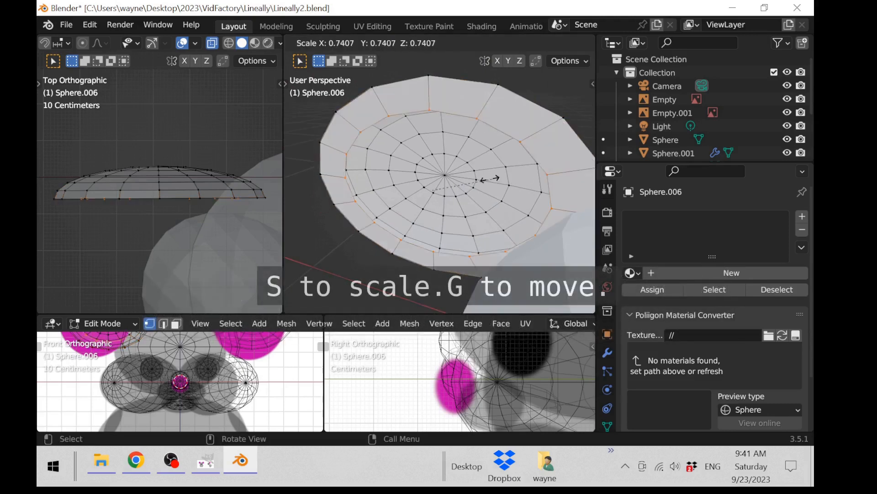
pyautogui.click(493, 180)
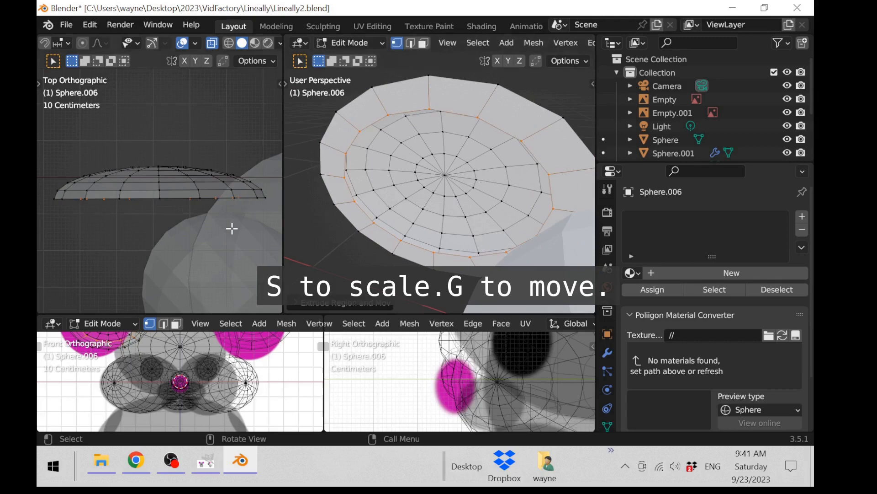
# Move the ear's inner ring back about 0.013 m along the Y axis and extrude it deeper into the ear along Y
pyautogui.press('g')
pyautogui.press('y')
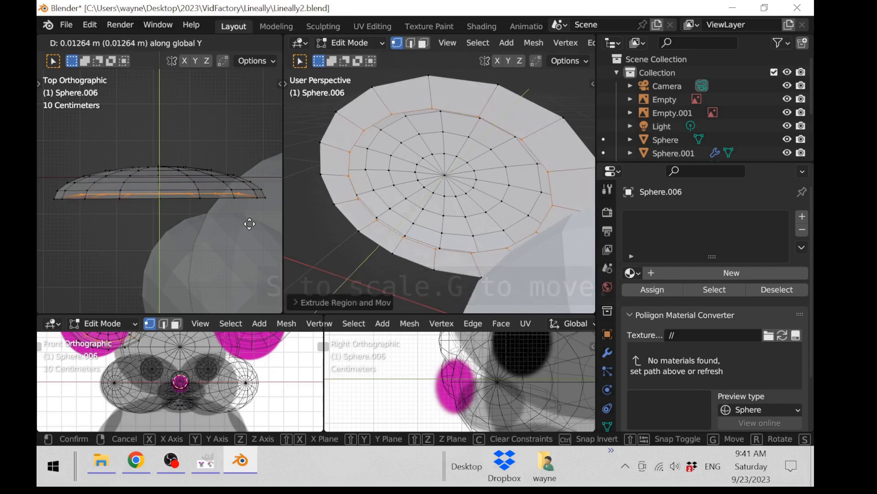
pyautogui.click(249, 223)
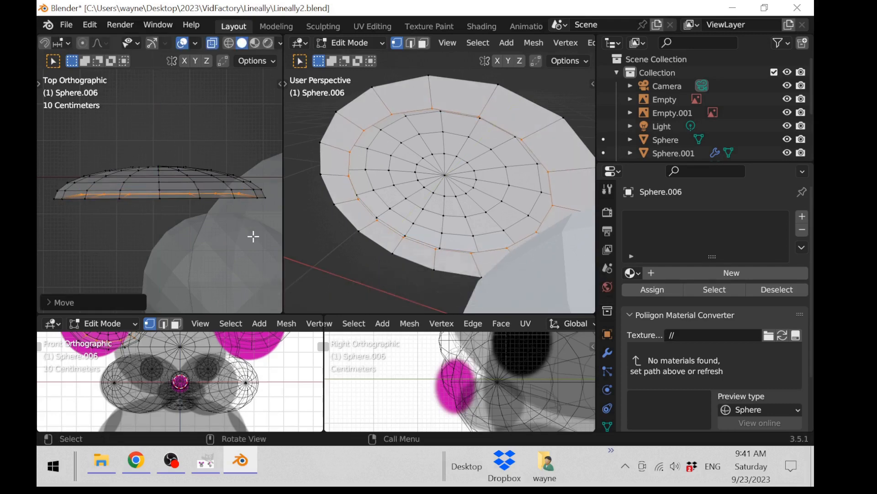
pyautogui.press('g')
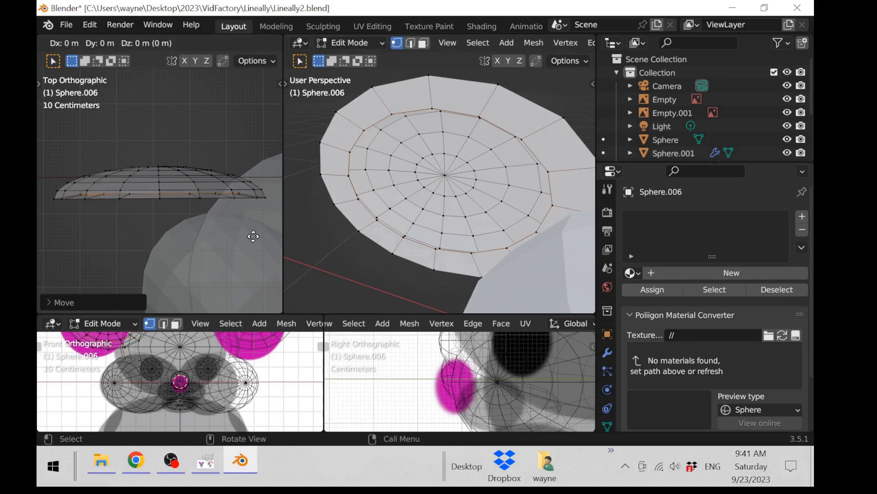
pyautogui.press('y')
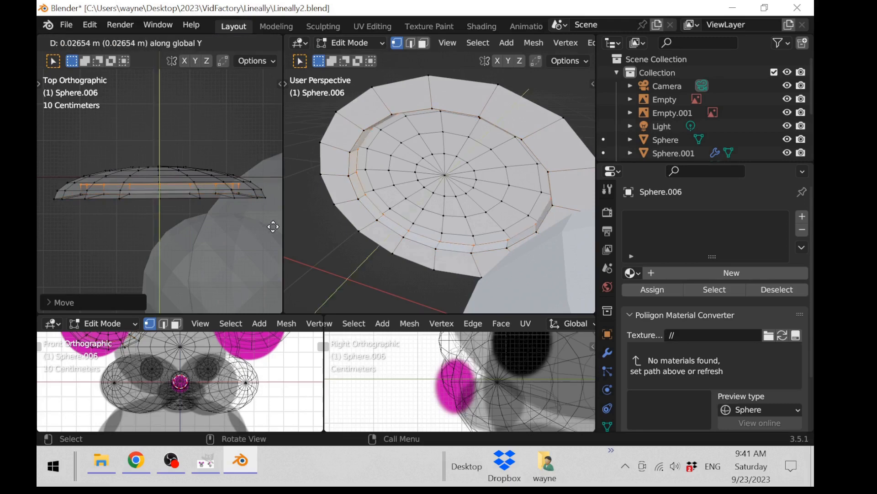
pyautogui.click(273, 229)
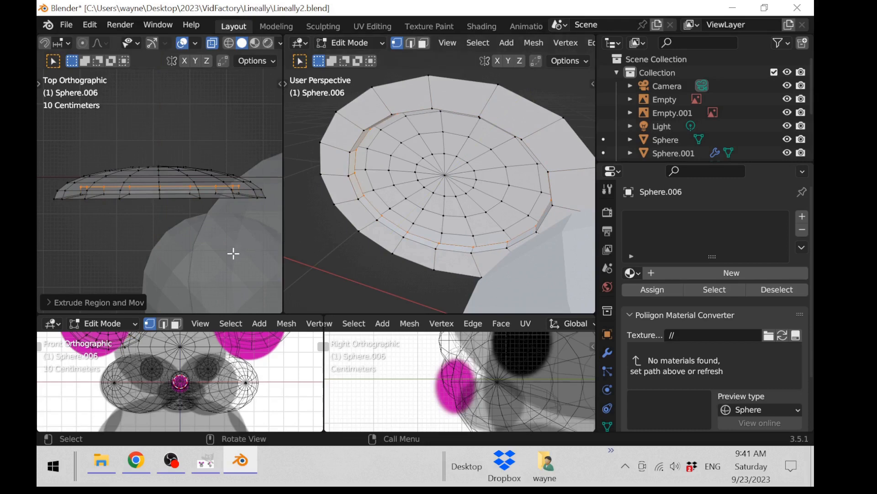
# Scale the recessed ring inward to about 0.6 and extrude it slightly further back along the Y axis
pyautogui.press('s')
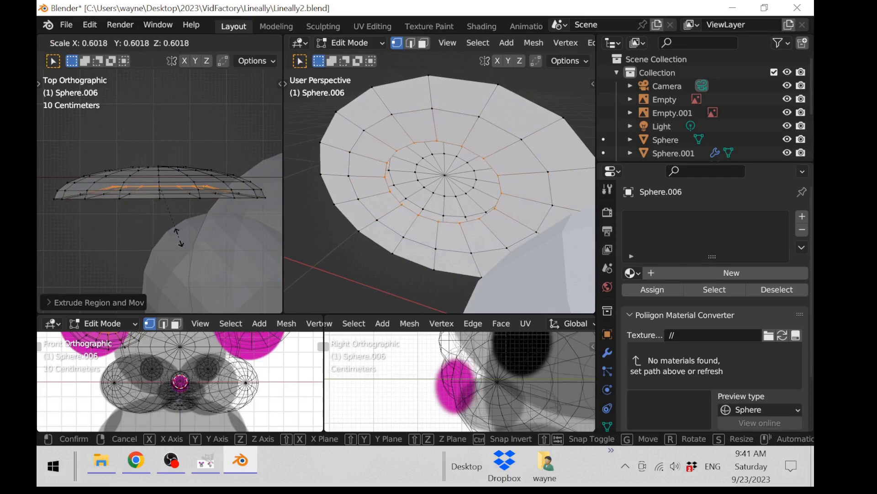
pyautogui.click(166, 237)
pyautogui.scroll(4, 165, 236)
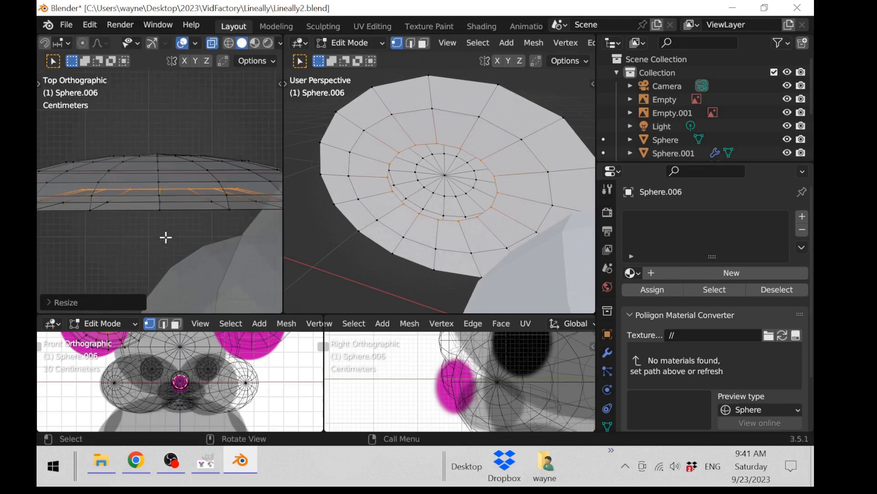
pyautogui.press('g')
pyautogui.press('y')
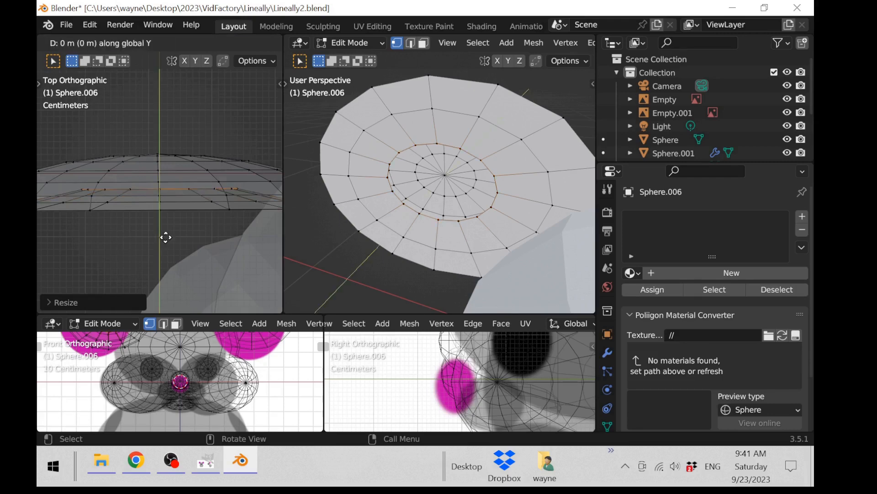
pyautogui.click(176, 227)
pyautogui.press('e')
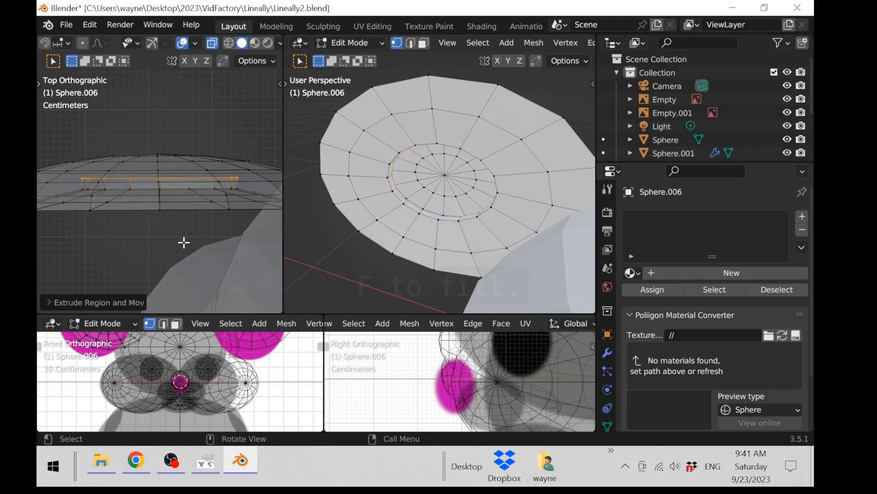
# Scale the ear's recessed inner ring inward to a small circle and fill the remaining hole with a face
pyautogui.press('s')
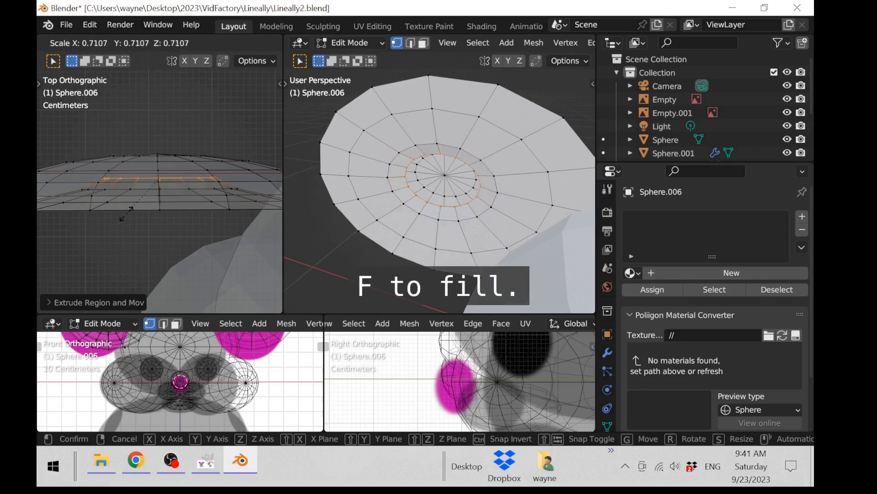
pyautogui.click(161, 199)
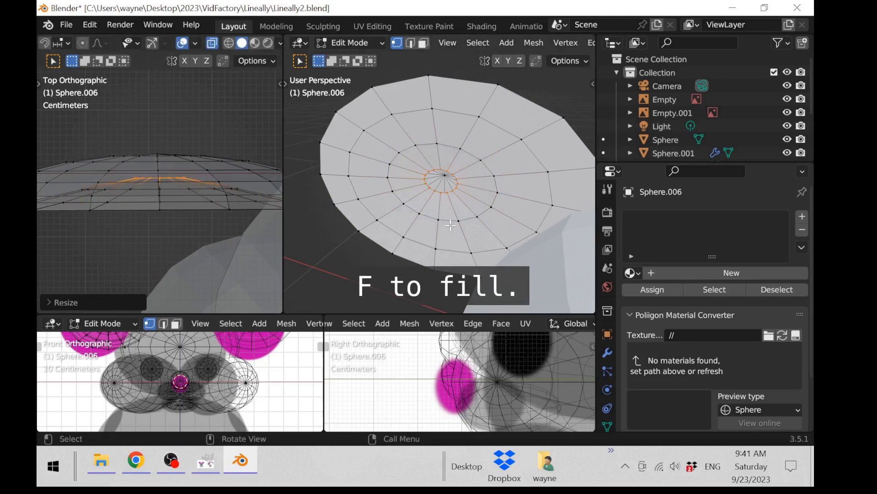
pyautogui.press('f')
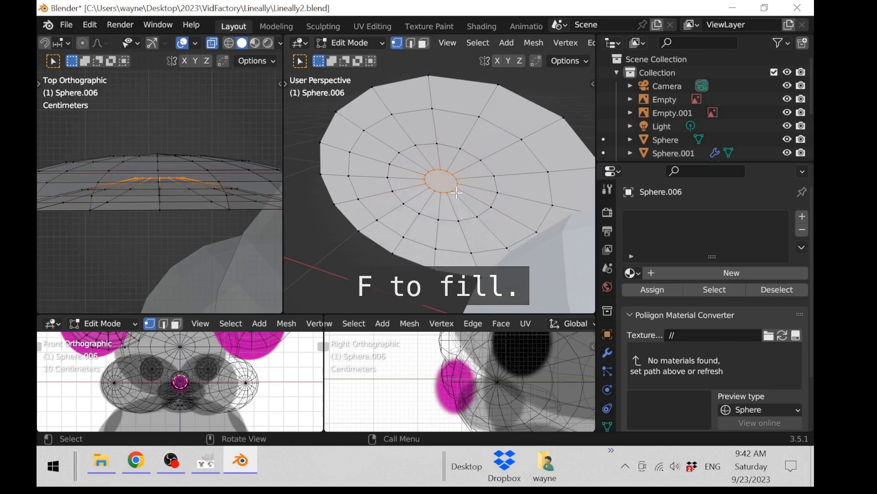
pyautogui.moveTo(469, 181); pyautogui.dragTo(522, 176, button='middle')
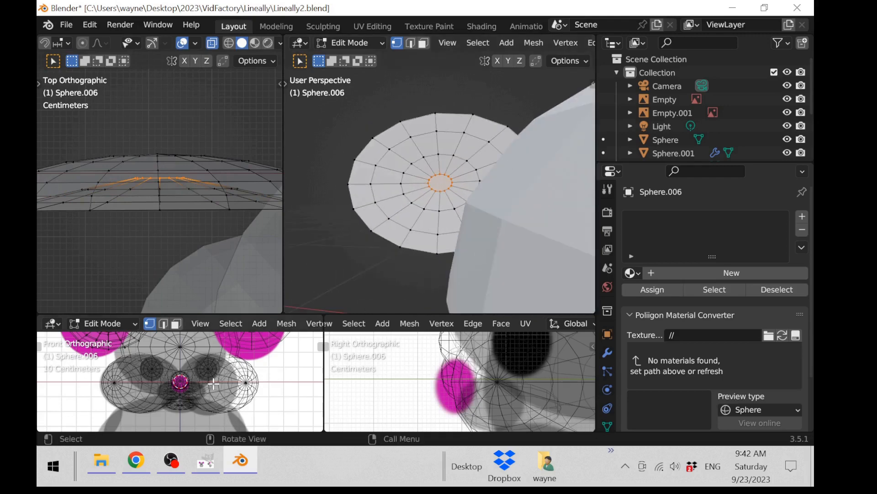
# Scale the whole ear mesh to about 1.5 along Z and move it outward about 0.1 m onto the drawing's pink ear
pyautogui.scroll(-3, 213, 383)
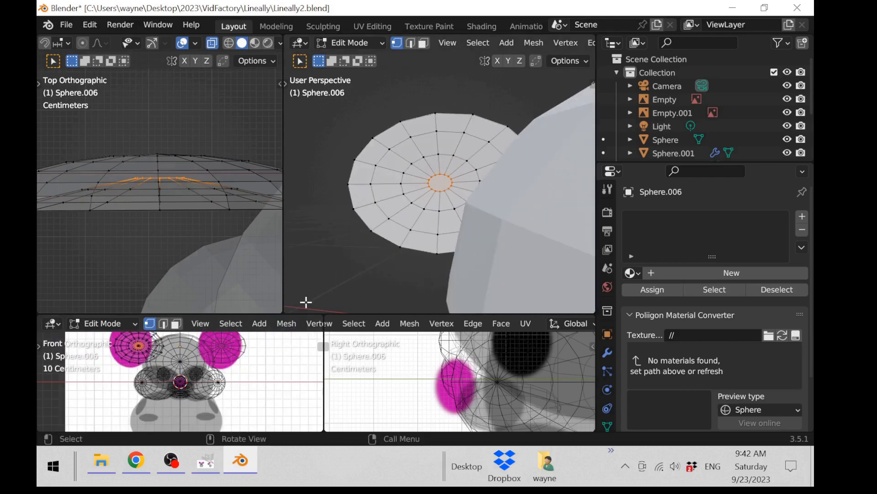
pyautogui.moveTo(303, 311); pyautogui.dragTo(331, 194)
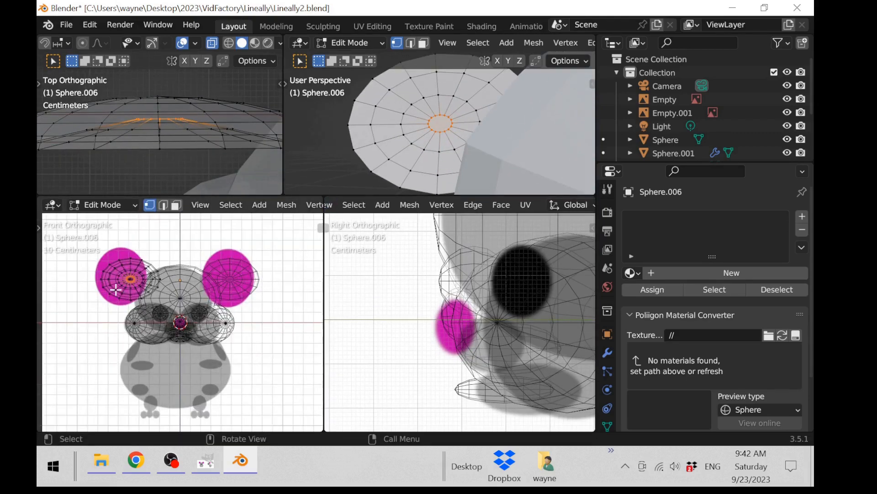
pyautogui.press('a')
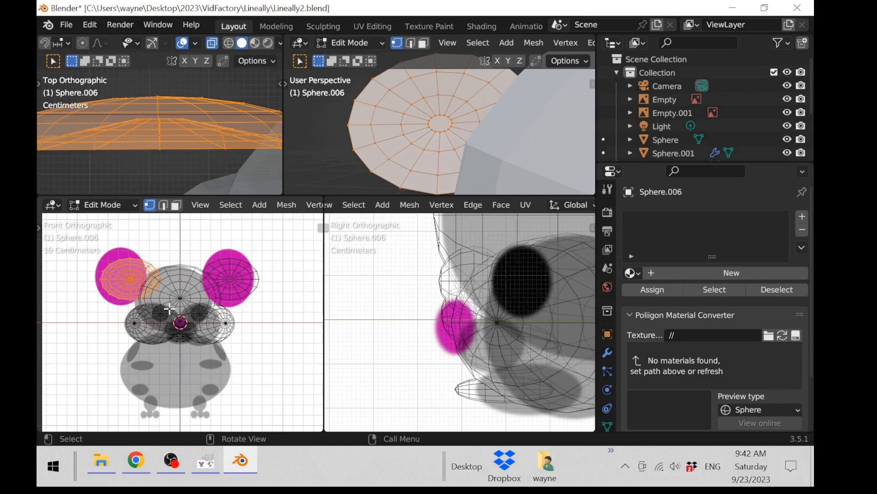
pyautogui.press('s')
pyautogui.press('z')
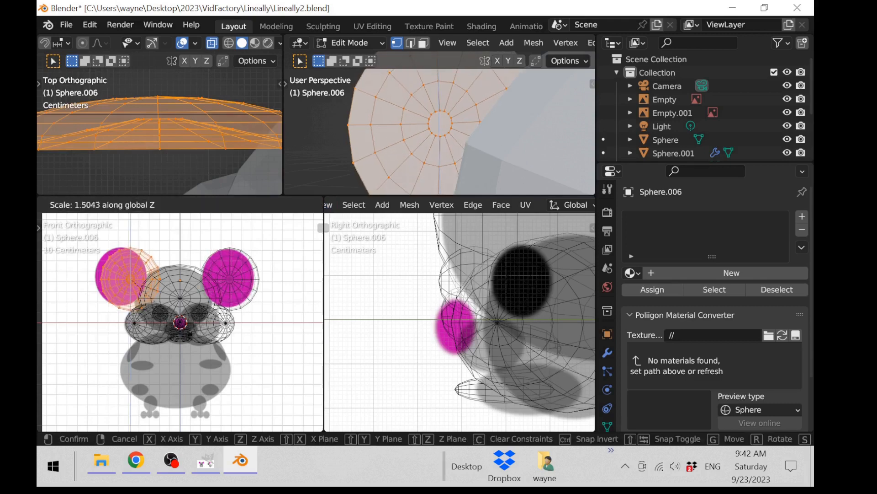
pyautogui.click(182, 320)
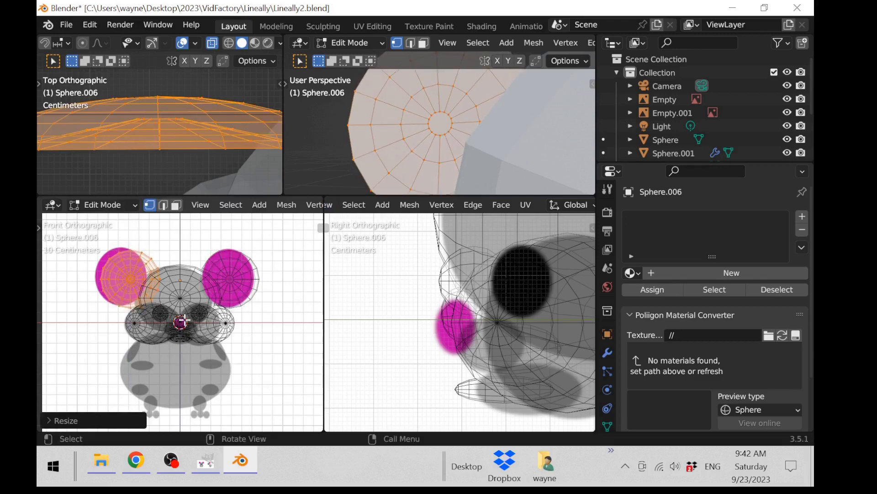
pyautogui.press('g')
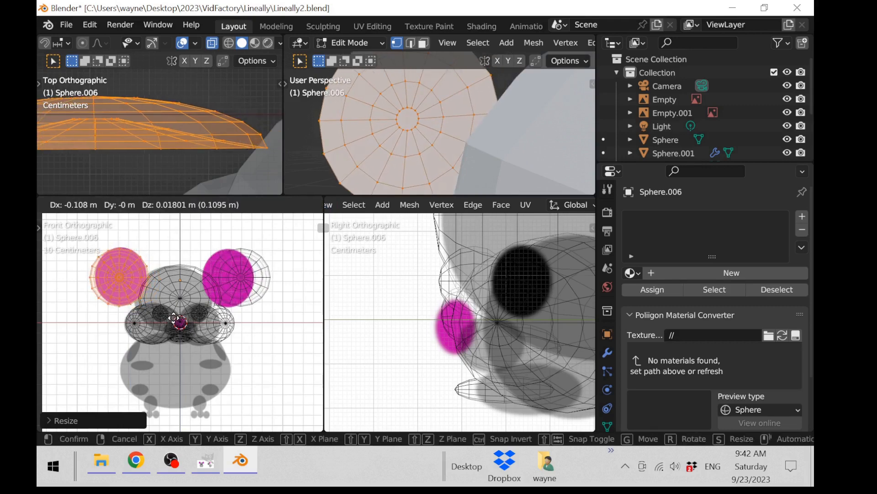
pyautogui.click(176, 317)
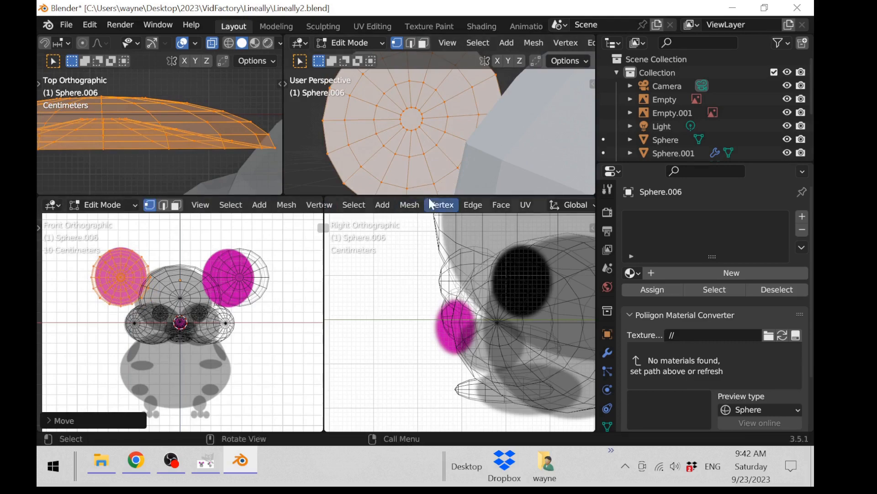
# Examine the mirrored ears on the head in Object Mode from the perspective and top views
pyautogui.moveTo(431, 198); pyautogui.dragTo(445, 414)
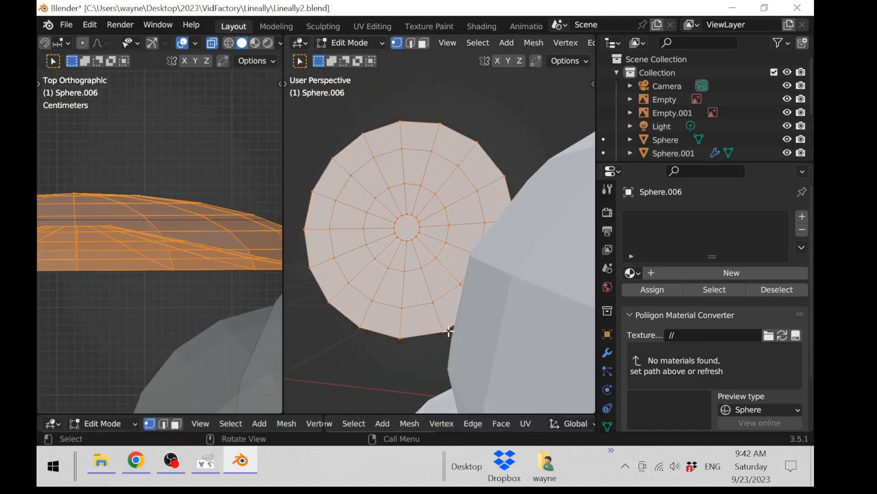
pyautogui.scroll(-2, 448, 331)
pyautogui.moveTo(494, 310); pyautogui.dragTo(425, 321, button='middle')
pyautogui.scroll(-8, 425, 321)
pyautogui.moveTo(470, 337); pyautogui.dragTo(526, 308, button='middle')
pyautogui.press('Tab')
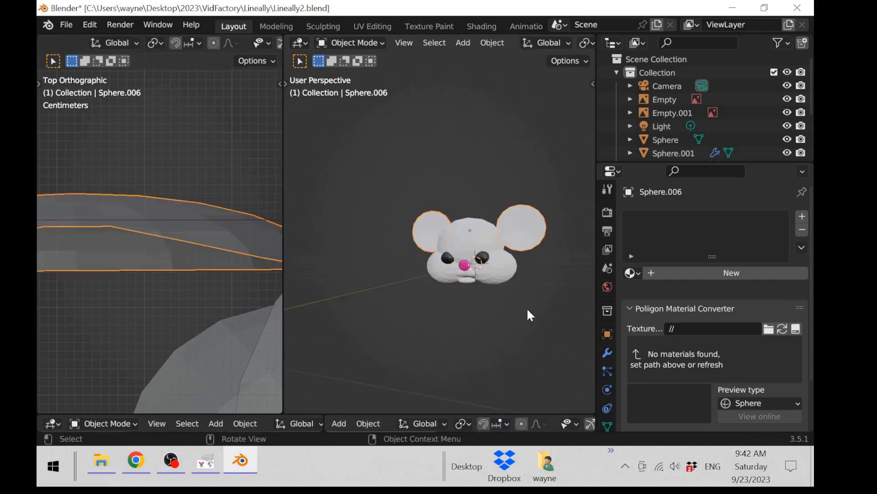
pyautogui.scroll(-5, 189, 271)
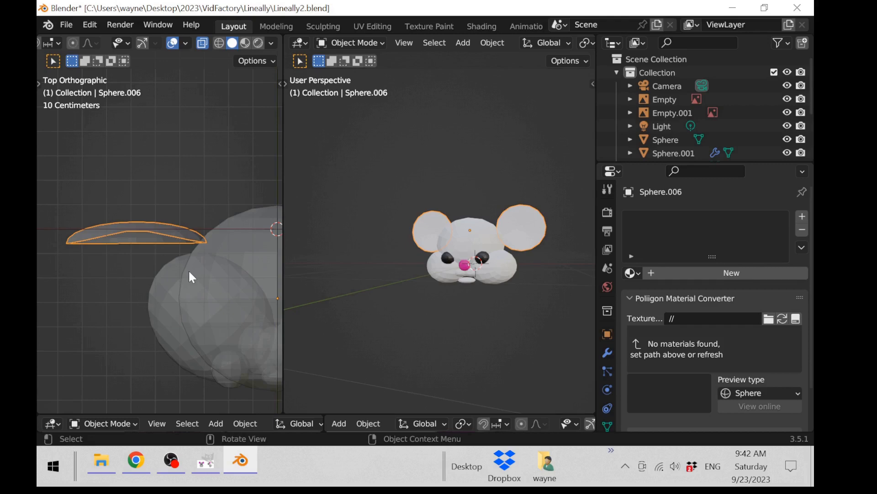
pyautogui.scroll(4, 221, 188)
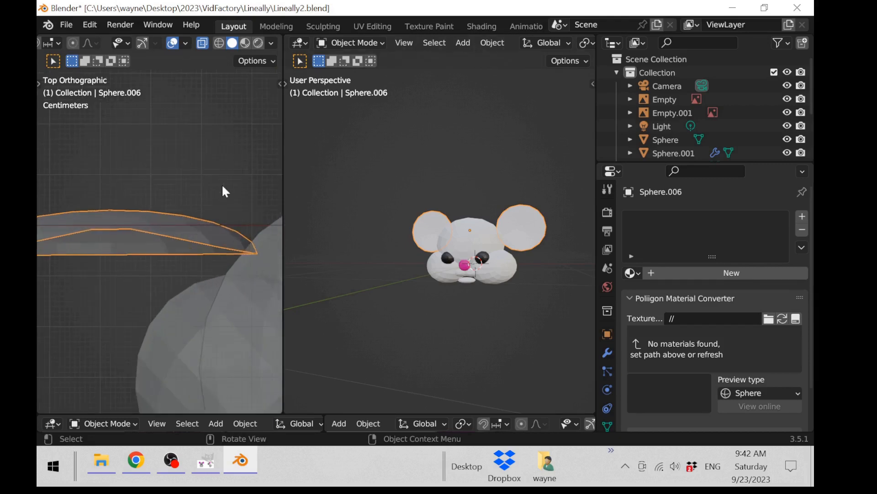
# Rotate the whole ear mesh about 15 degrees in the top view so its inner edge swings forward
pyautogui.press('Tab')
pyautogui.scroll(-4, 219, 203)
pyautogui.scroll(-5, 220, 203)
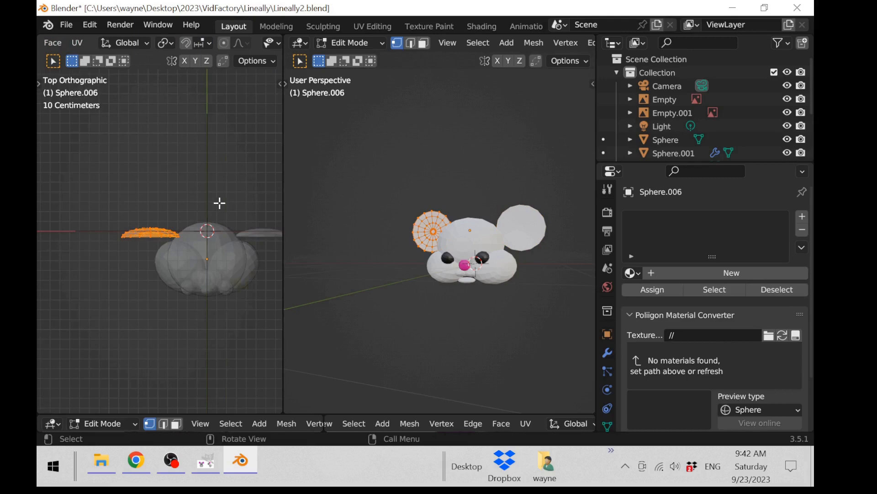
pyautogui.press('r')
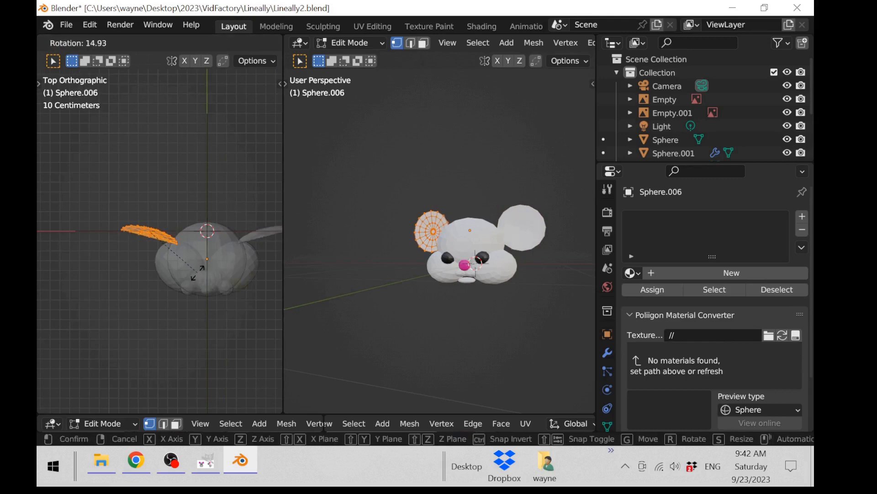
pyautogui.click(198, 272)
# Move the rotated ear mesh slightly inward toward the head in the top view
pyautogui.scroll(4, 426, 220)
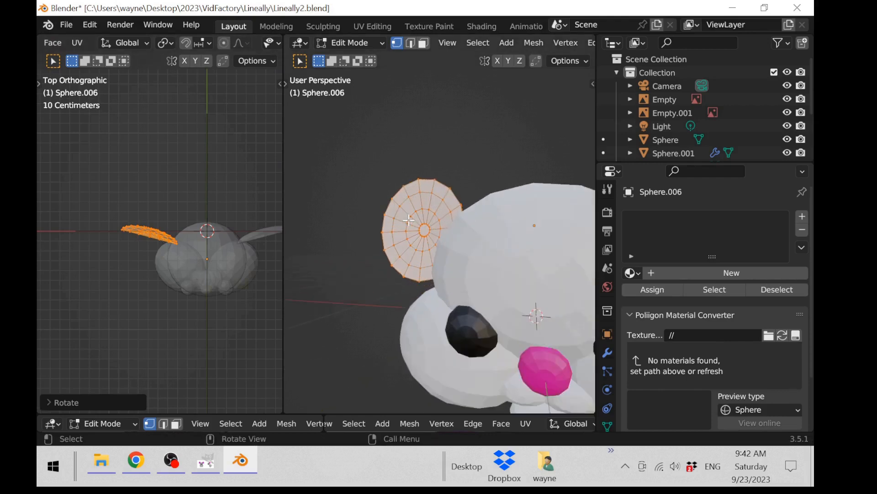
pyautogui.scroll(-3, 426, 220)
pyautogui.moveTo(426, 220); pyautogui.dragTo(460, 214, button='middle')
pyautogui.scroll(4, 461, 214)
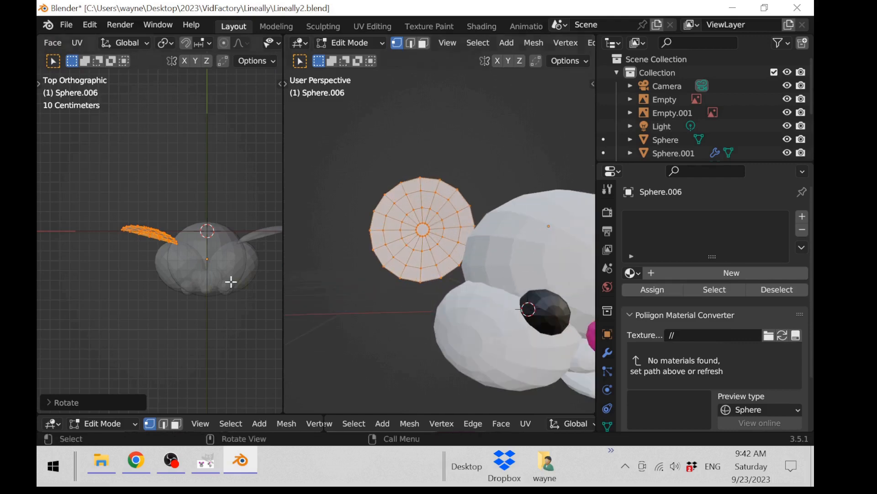
pyautogui.press('g')
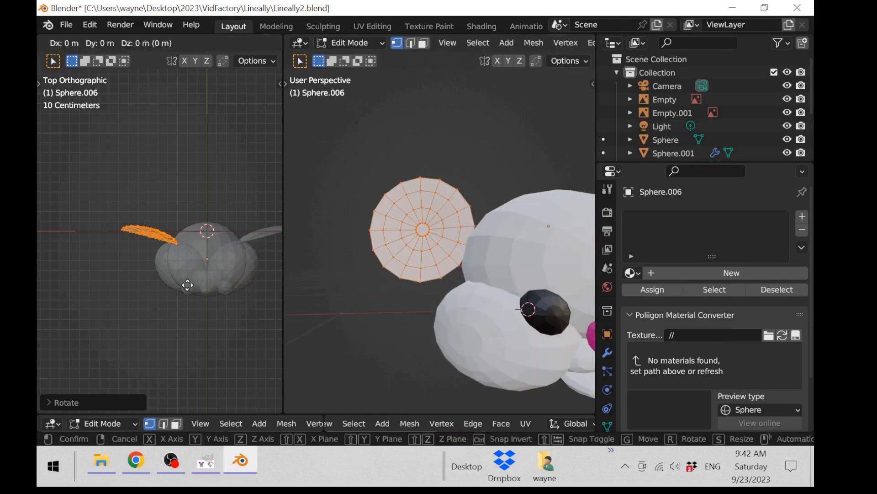
pyautogui.click(190, 286)
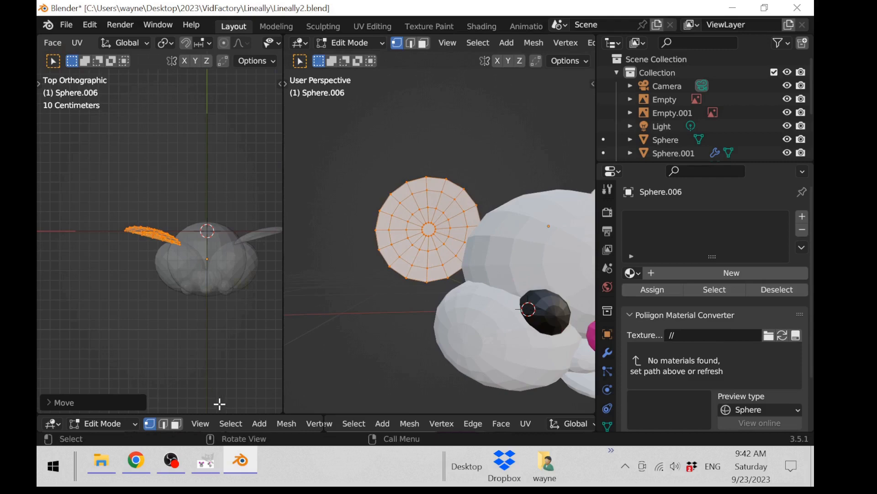
# Set the front view's shading to Material Preview and compare the head and ears with the front drawing
pyautogui.moveTo(238, 415); pyautogui.dragTo(259, 208)
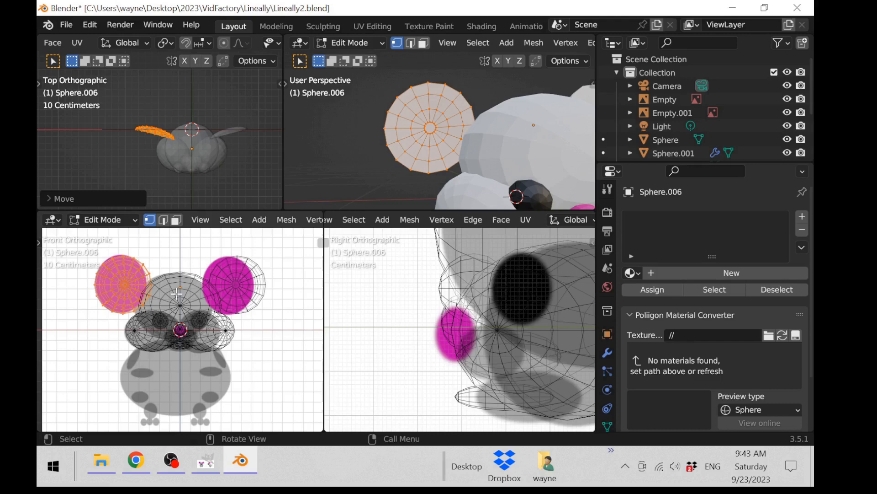
pyautogui.press('Tab')
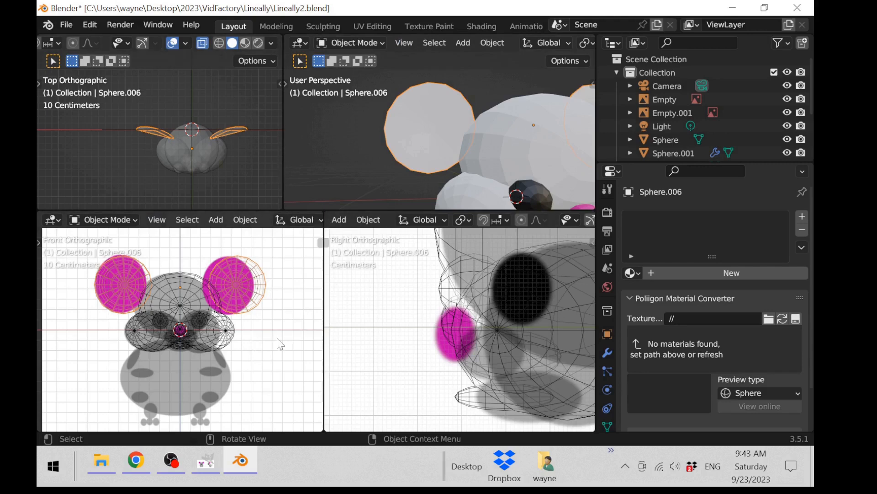
pyautogui.moveTo(280, 343); pyautogui.dragTo(259, 350, button='middle')
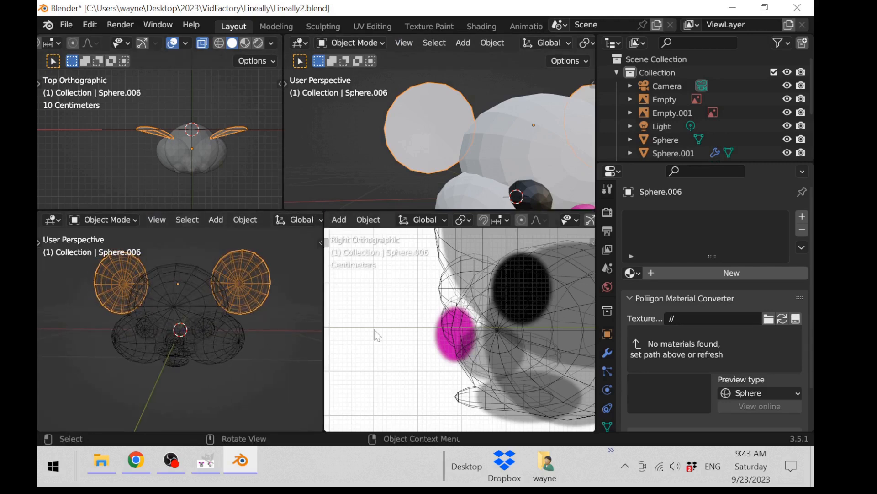
pyautogui.scroll(-10, 277, 221)
pyautogui.click(278, 221)
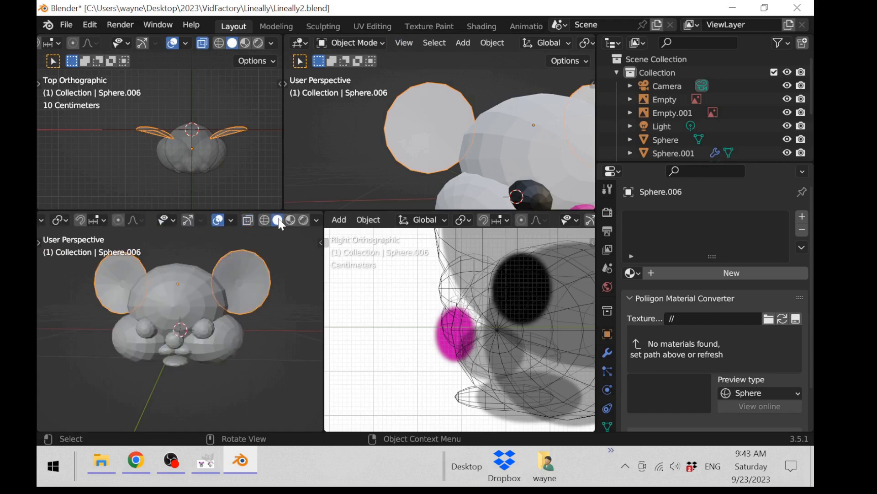
pyautogui.moveTo(279, 311); pyautogui.dragTo(296, 235, button='middle')
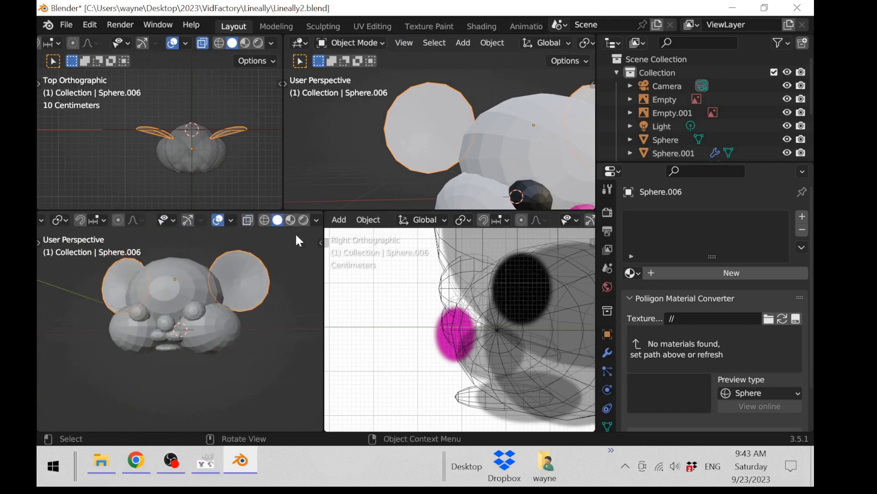
pyautogui.click(290, 221)
pyautogui.moveTo(280, 280)
pyautogui.mouseDown(button='middle')
pyautogui.moveTo(215, 284)
pyautogui.moveTo(305, 272)
pyautogui.mouseUp(button='middle')
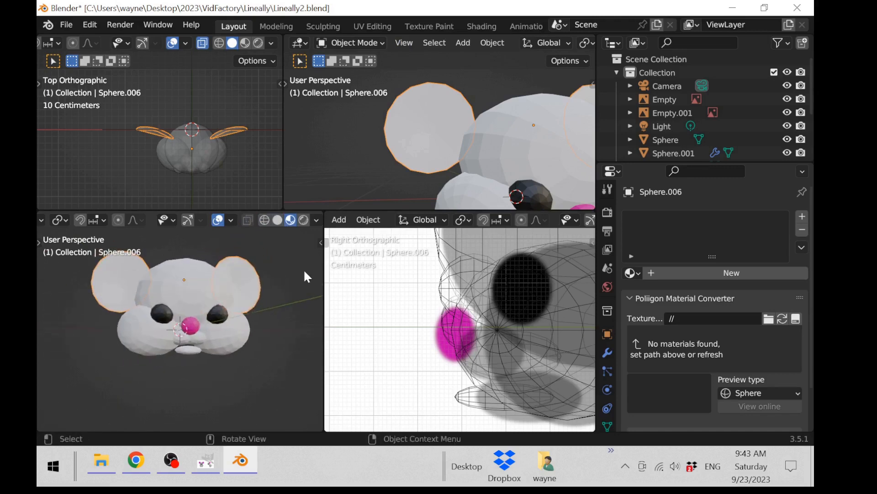
pyautogui.press('KP_1')
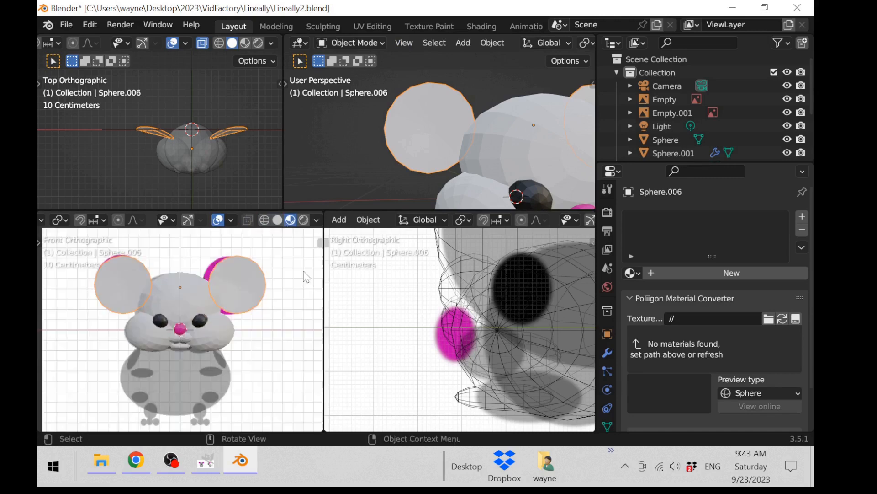
# Examine the angled ears and the whole head from several sides in the enlarged perspective view
pyautogui.scroll(-5, 452, 150)
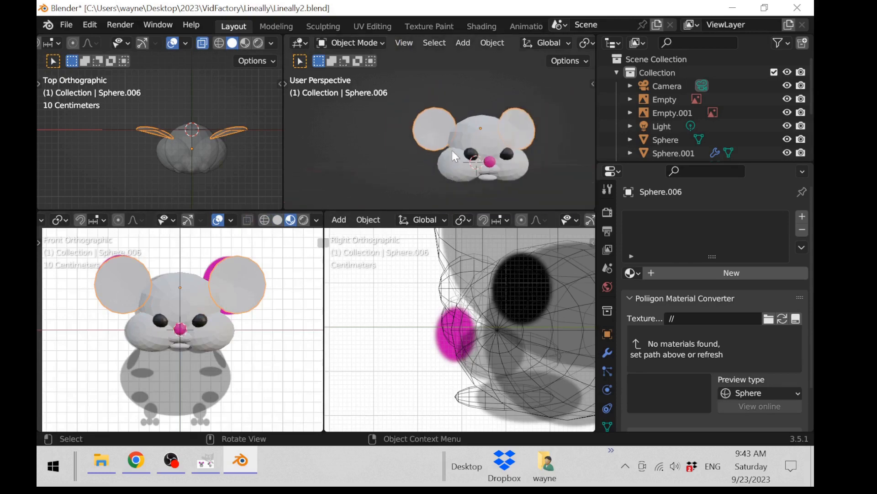
pyautogui.moveTo(451, 150); pyautogui.dragTo(454, 156, button='middle')
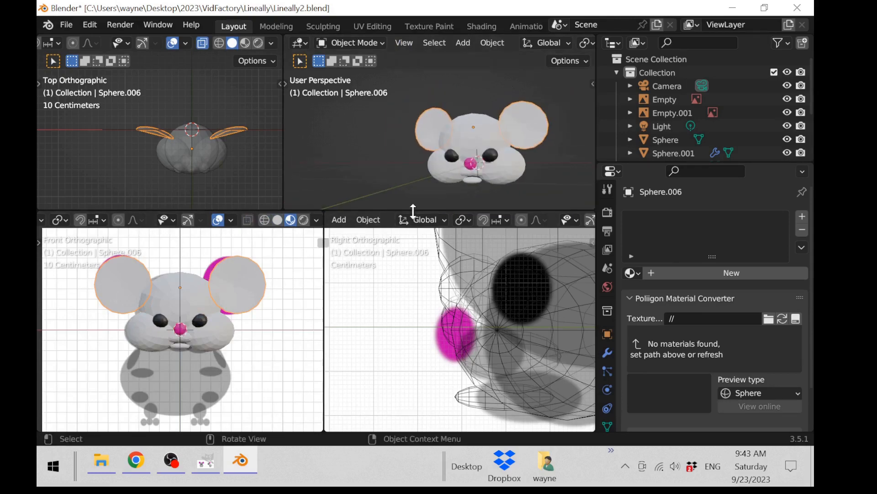
pyautogui.moveTo(416, 211); pyautogui.dragTo(425, 440)
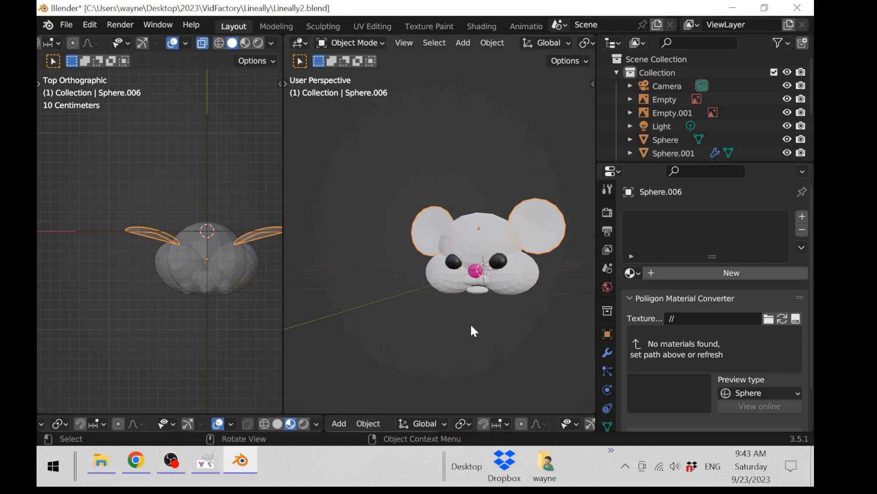
pyautogui.scroll(3, 470, 323)
pyautogui.moveTo(470, 322); pyautogui.dragTo(501, 318, button='middle')
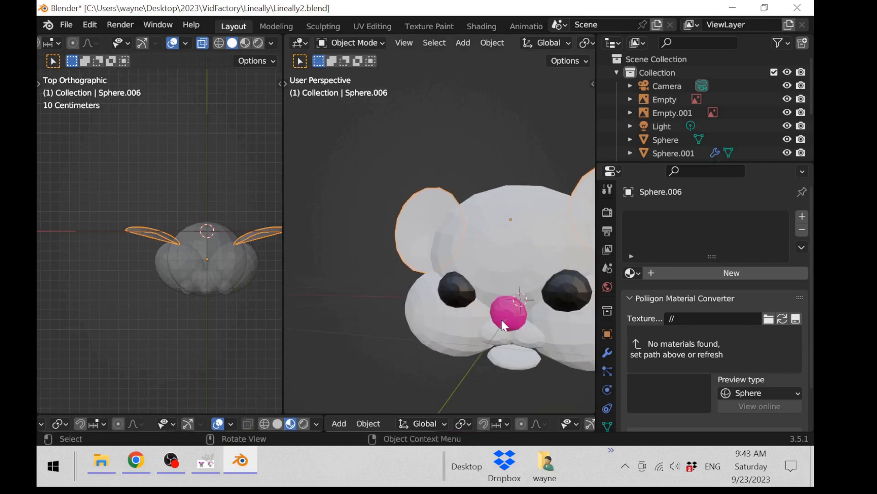
pyautogui.scroll(-3, 502, 322)
pyautogui.press('KP_Decimal')
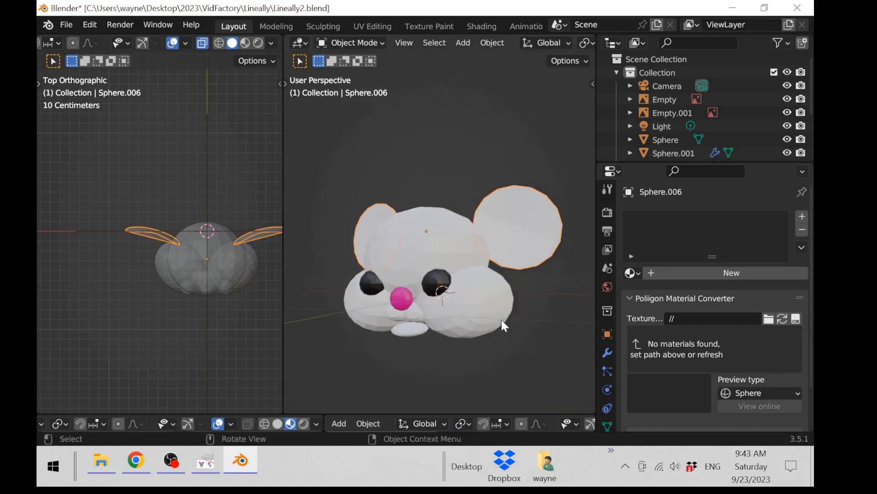
pyautogui.moveTo(511, 303); pyautogui.dragTo(453, 322, button='middle')
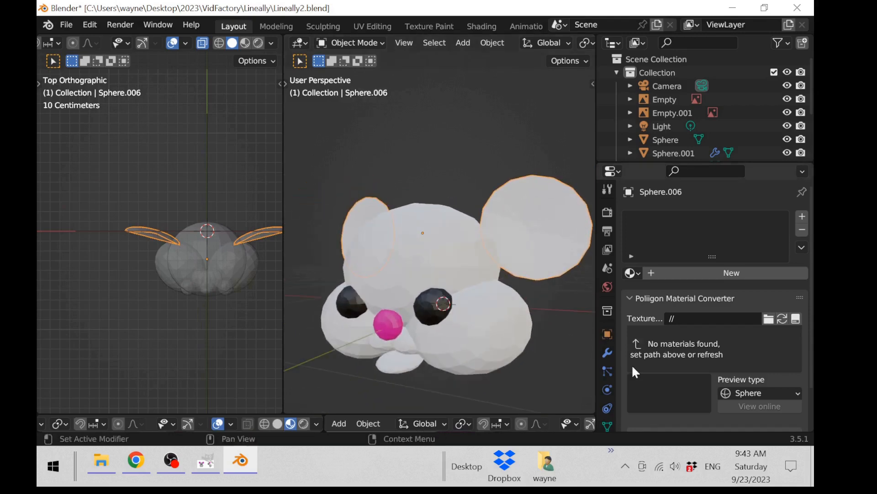
# Assign the existing PinkNose material to the ears
pyautogui.scroll(-1, 619, 354)
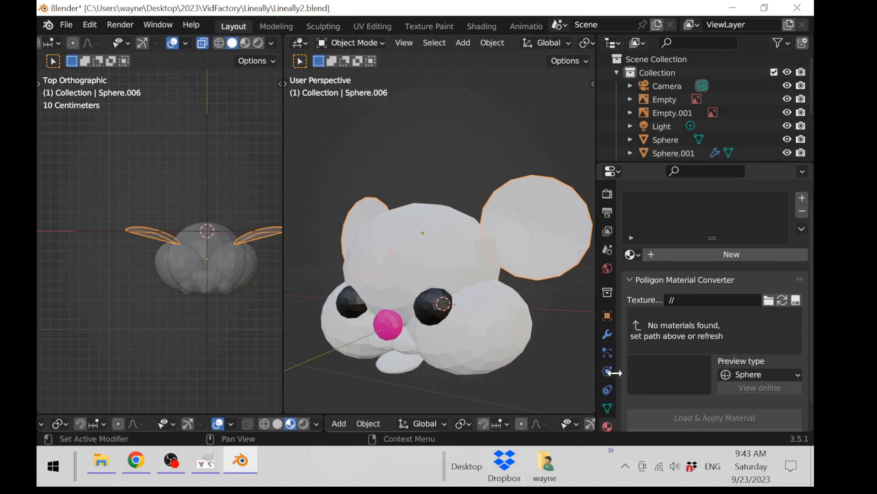
pyautogui.scroll(-3, 607, 372)
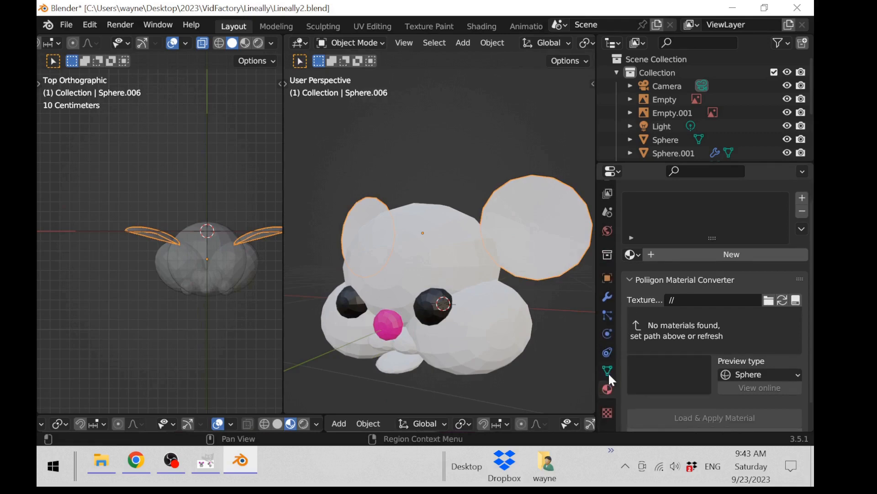
pyautogui.click(631, 255)
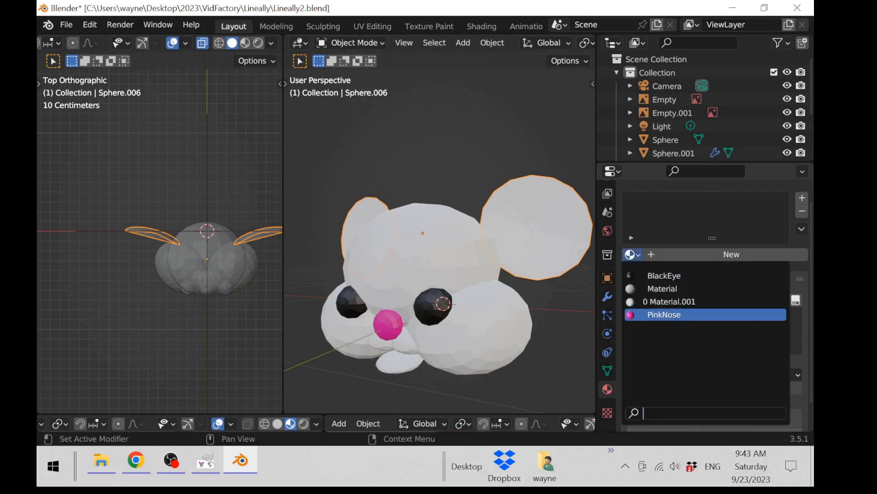
pyautogui.click(648, 315)
# Check the pink ears from the side, then select the flattened mouth piece below the nose
pyautogui.moveTo(521, 294); pyautogui.dragTo(374, 329, button='middle')
pyautogui.click(552, 290)
pyautogui.scroll(4, 466, 308)
pyautogui.scroll(-1, 438, 314)
pyautogui.click(350, 350)
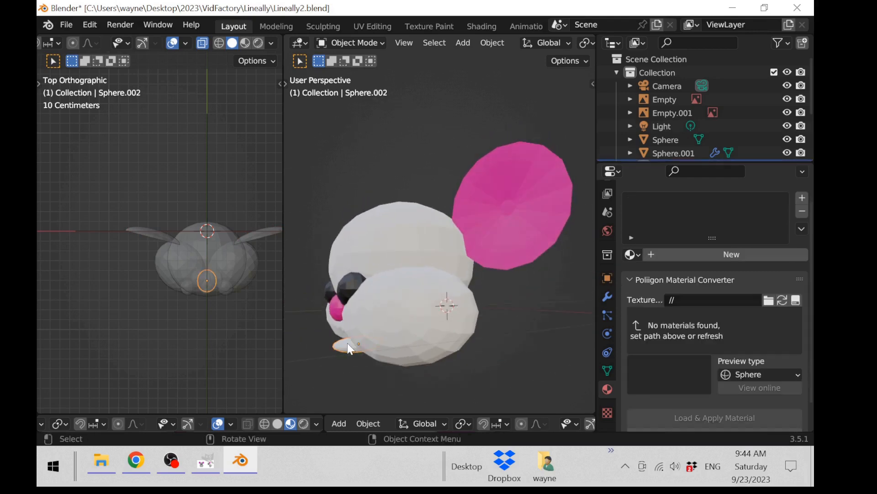
# Move the flattened lower-lip sphere back along Y by about 0.04 m, toward the head
pyautogui.press('g')
pyautogui.press('y')
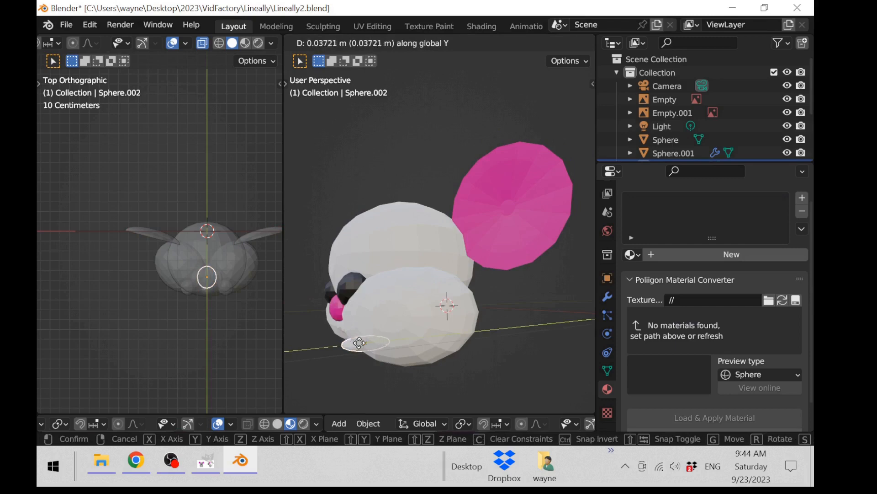
pyautogui.click(359, 354)
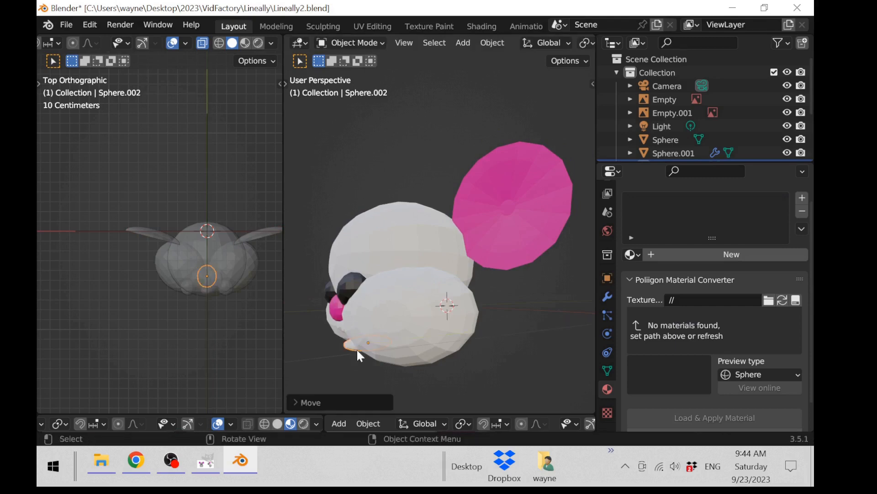
pyautogui.click(343, 374)
pyautogui.moveTo(343, 374); pyautogui.dragTo(469, 363, button='middle')
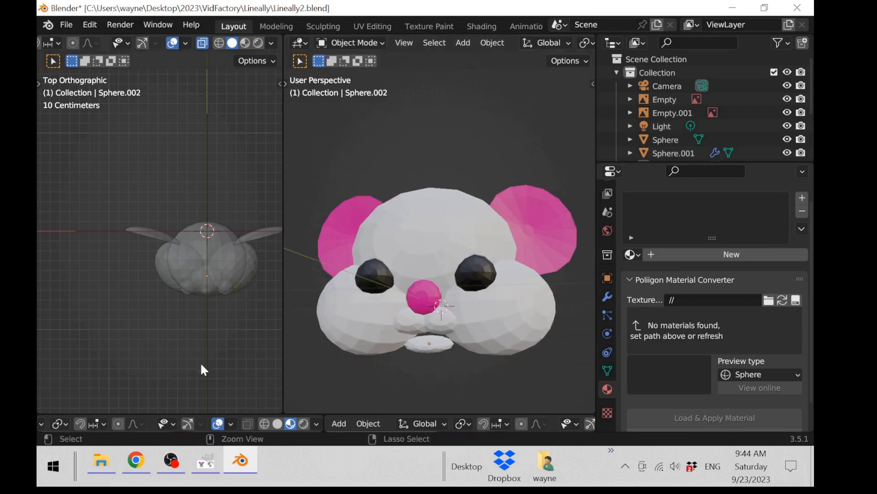
# Rearrange the viewport areas so the front and side reference views share the space with the top and perspective views
pyautogui.hotkey('ctrl', 'space')
pyautogui.hotkey('ctrl', 'space')
pyautogui.moveTo(356, 415); pyautogui.dragTo(356, 212)
# Duplicate the head sphere and lower the copy along Z by about 0.69 m over the reference body
pyautogui.click(468, 263)
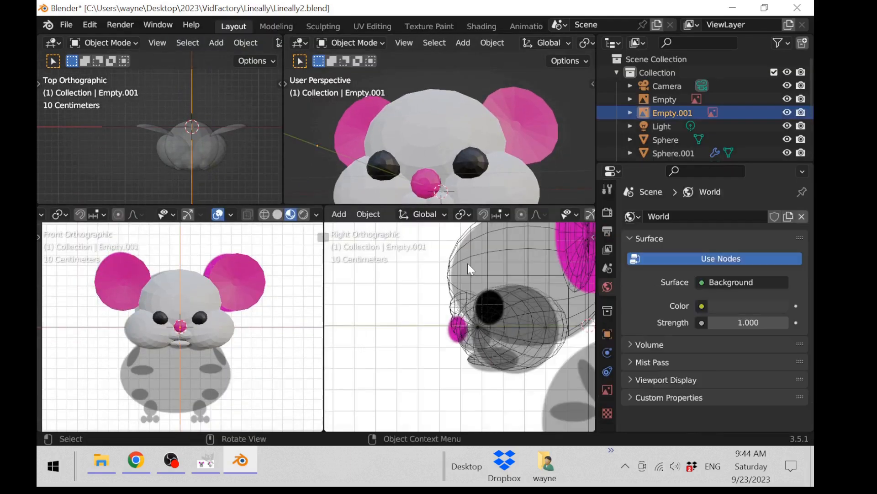
pyautogui.click(461, 242)
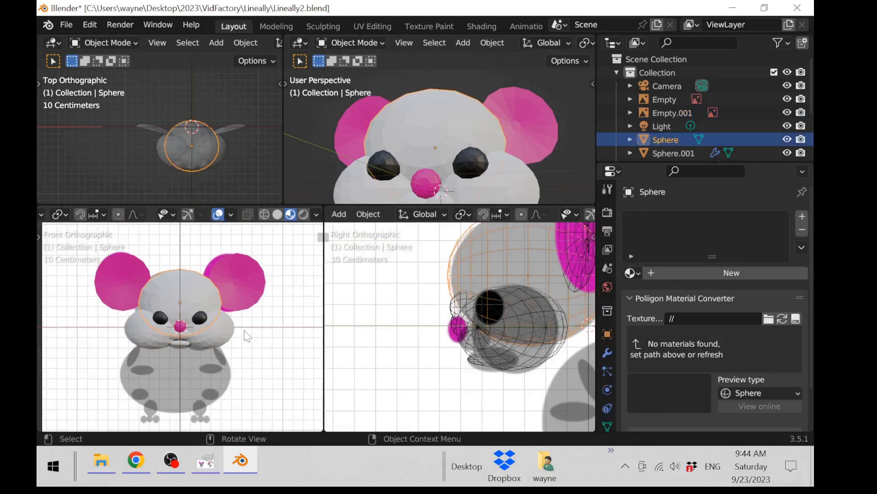
pyautogui.hotkey('shift', 'd')
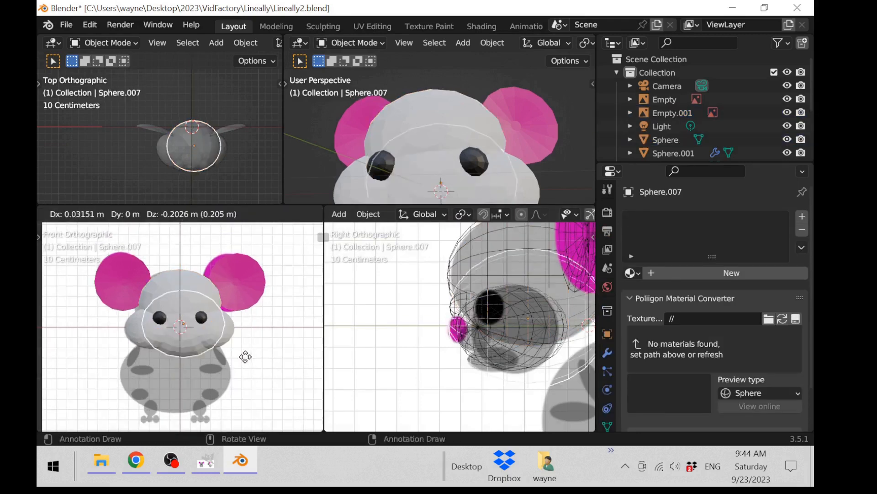
pyautogui.press('z')
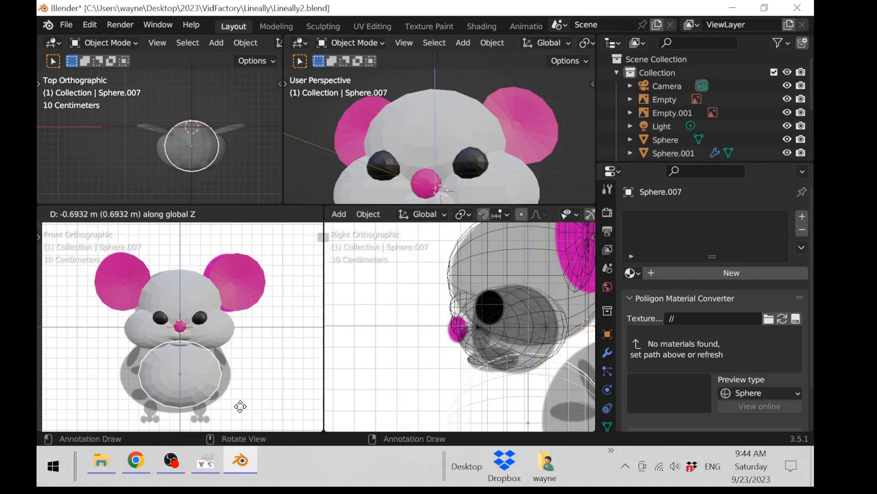
pyautogui.click(238, 412)
# Scale the body sphere up by about 1.27 and move it back about 0.5 m onto the side-view reference body
pyautogui.press('s')
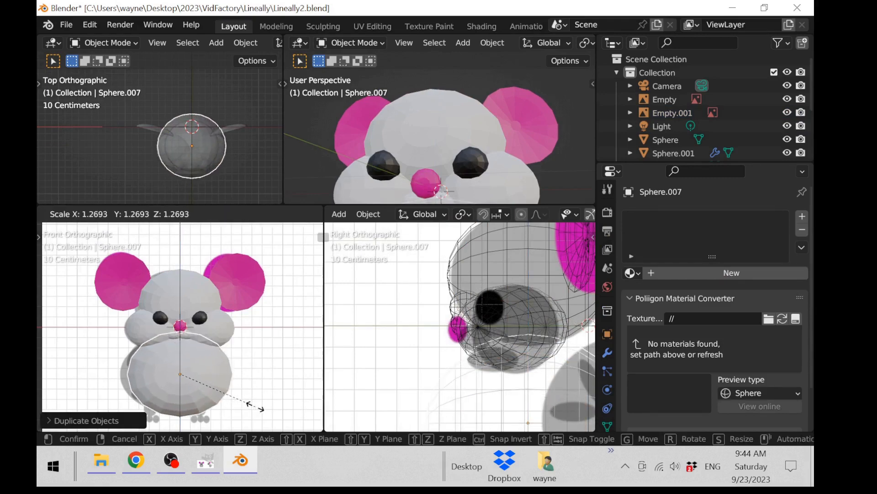
pyautogui.click(255, 406)
pyautogui.scroll(-3, 511, 379)
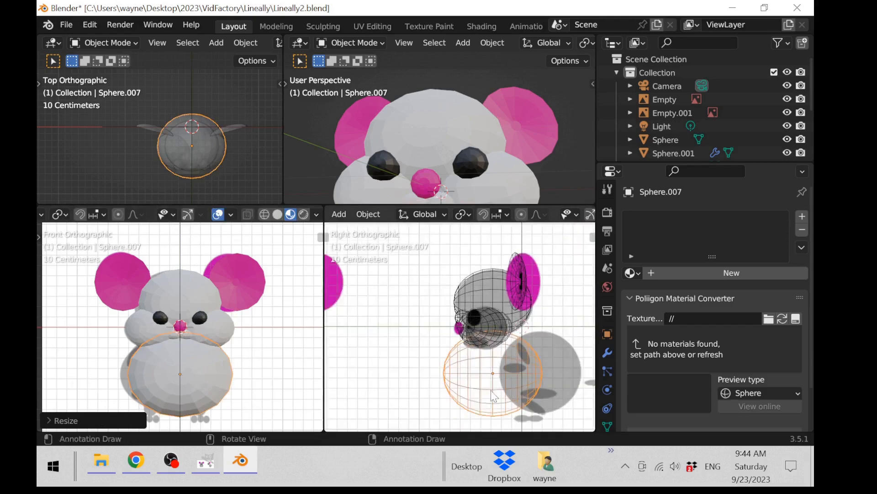
pyautogui.press('g')
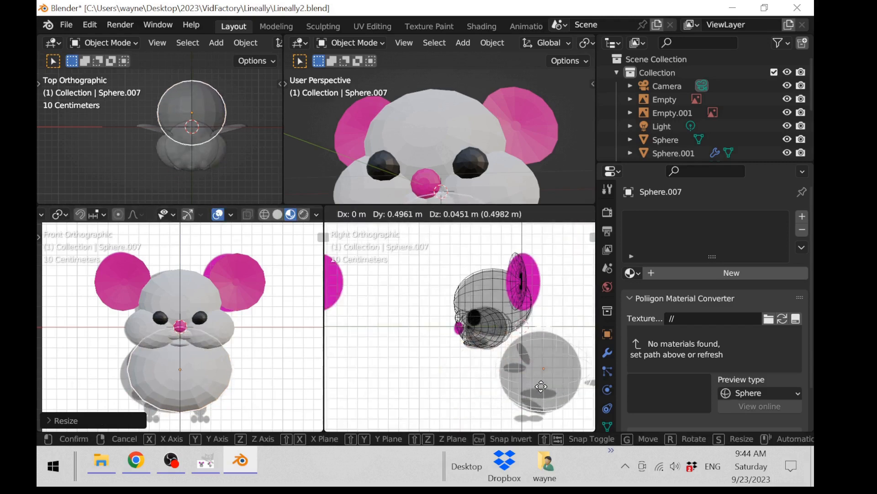
pyautogui.click(545, 391)
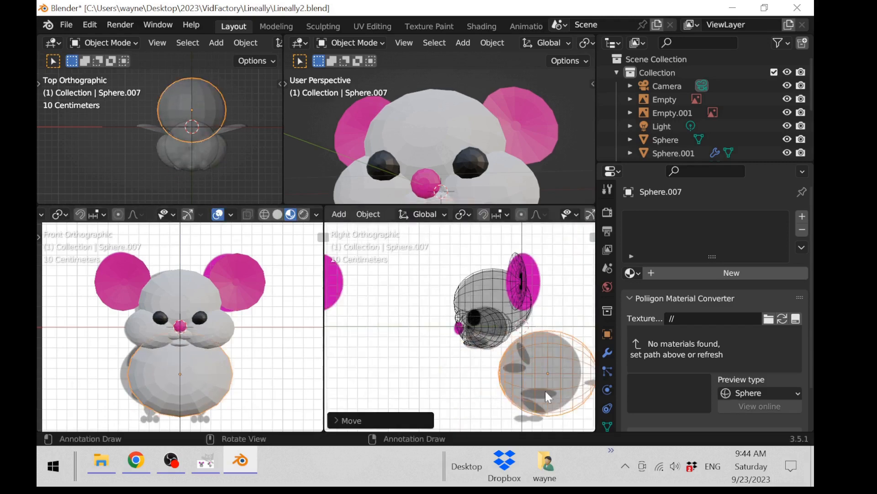
# Scale the body sphere along Y to fit the depth of the reference body in the side view
pyautogui.scroll(-2, 551, 393)
pyautogui.press('s')
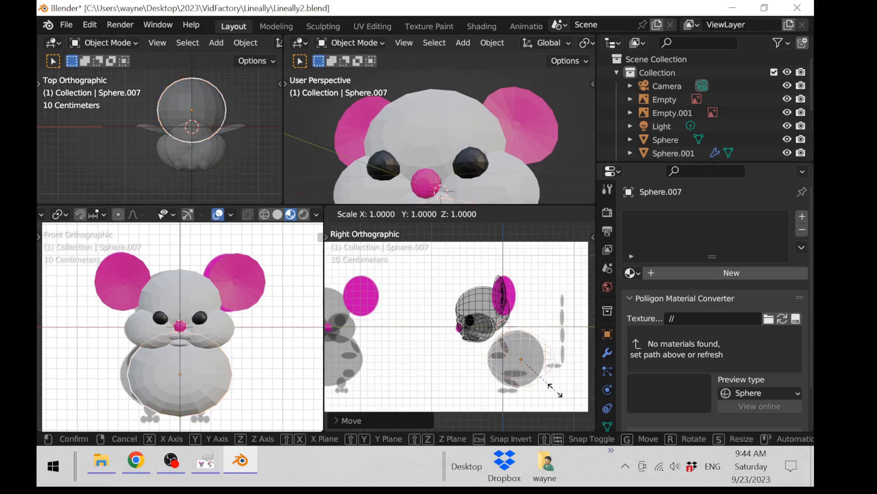
pyautogui.press('y')
pyautogui.click(540, 394)
pyautogui.press('g')
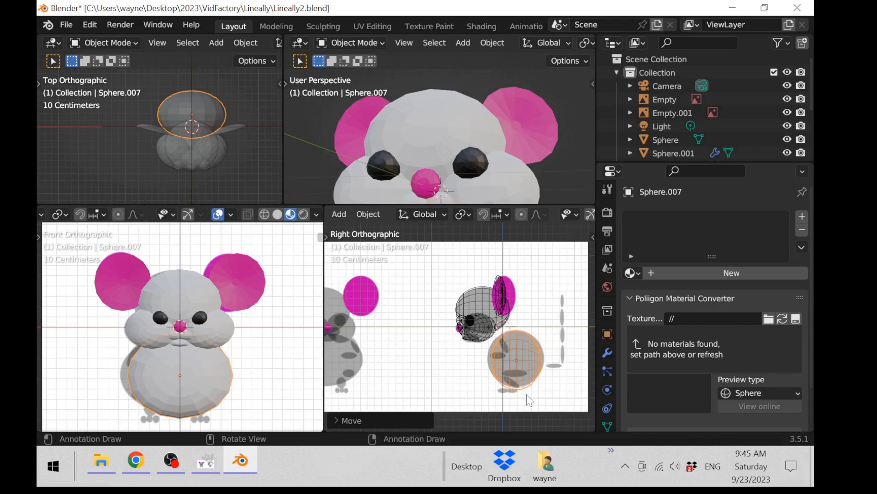
pyautogui.press('s')
pyautogui.press('y')
pyautogui.click(541, 395)
pyautogui.scroll(-1, 544, 397)
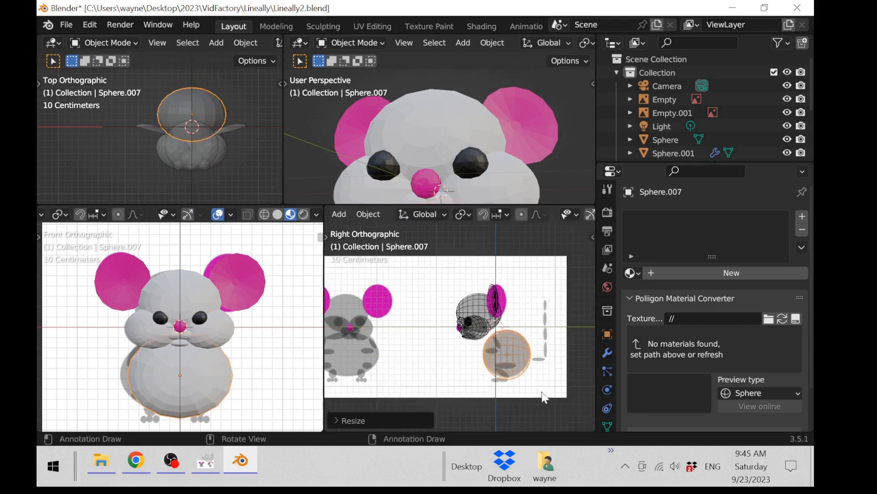
# Move the body sphere forward along Y beneath the head and check its placement in the enlarged perspective view
pyautogui.hotkey('ctrl', 'alt', 'space')
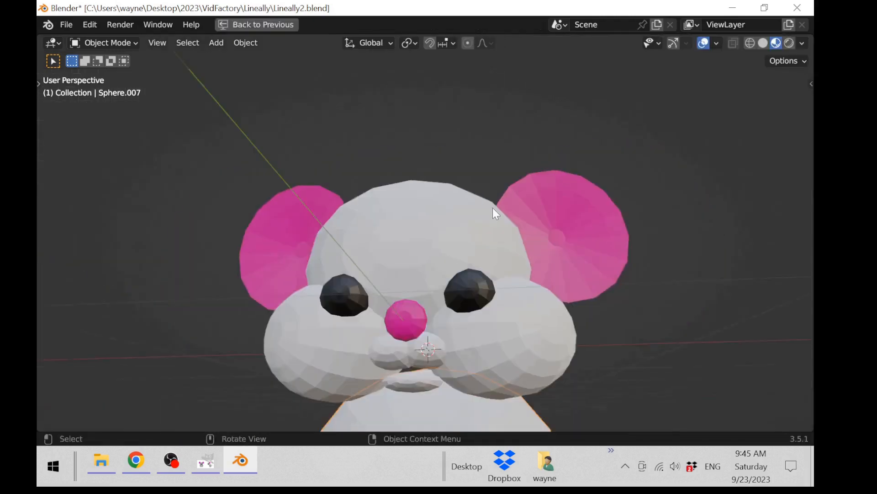
pyautogui.scroll(-3, 493, 208)
pyautogui.scroll(1, 604, 282)
pyautogui.moveTo(606, 287); pyautogui.dragTo(491, 325, button='middle')
pyautogui.click(492, 332)
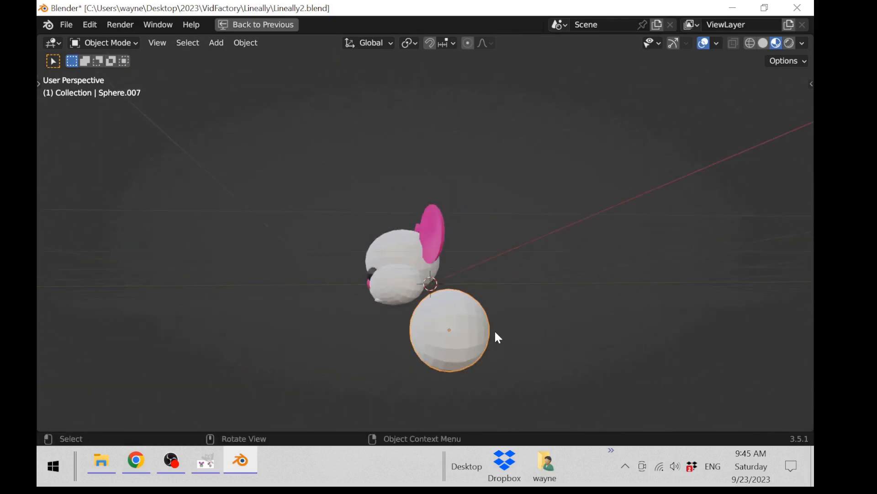
pyautogui.press('g')
pyautogui.press('y')
pyautogui.click(483, 331)
pyautogui.moveTo(483, 331); pyautogui.dragTo(507, 355, button='middle')
pyautogui.click(511, 314)
pyautogui.moveTo(513, 314); pyautogui.dragTo(587, 297, button='middle')
pyautogui.hotkey('ctrl', 'alt', 'space')
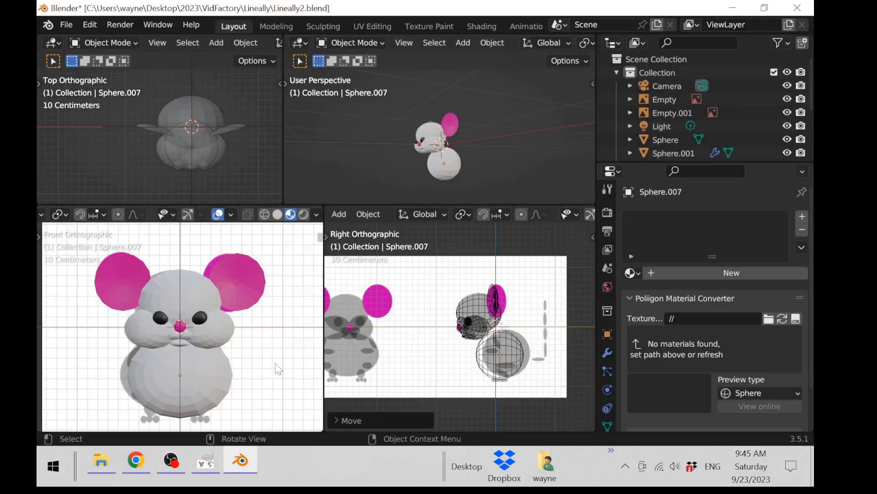
# Compare the body sphere with the front and side reference drawings, using wireframe shading in the front view
pyautogui.click(264, 214)
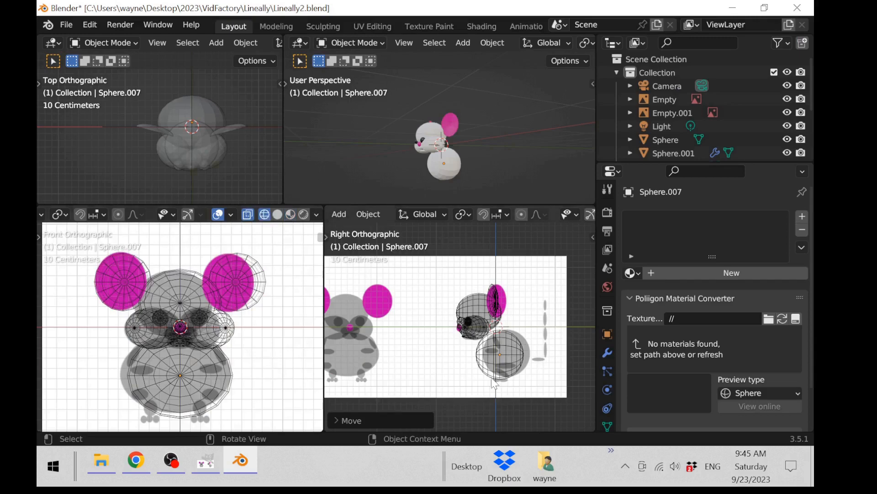
pyautogui.scroll(3, 512, 370)
pyautogui.click(551, 362)
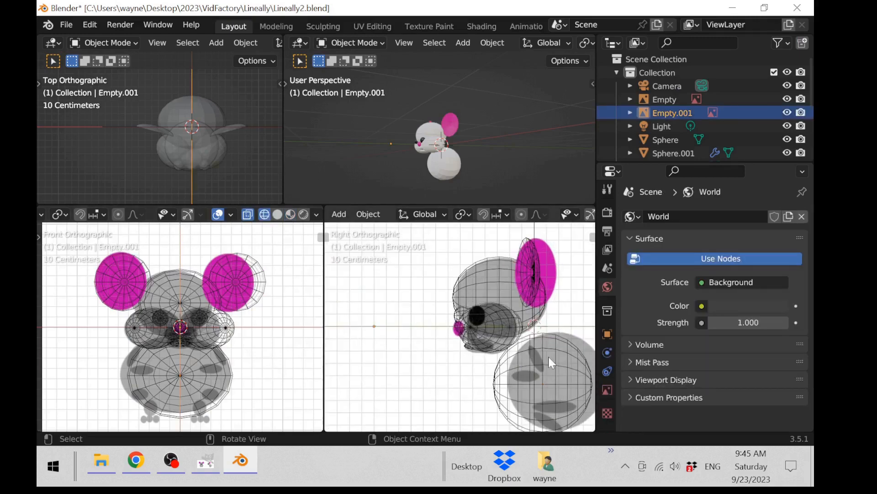
pyautogui.click(577, 353)
pyautogui.press('KP_0')
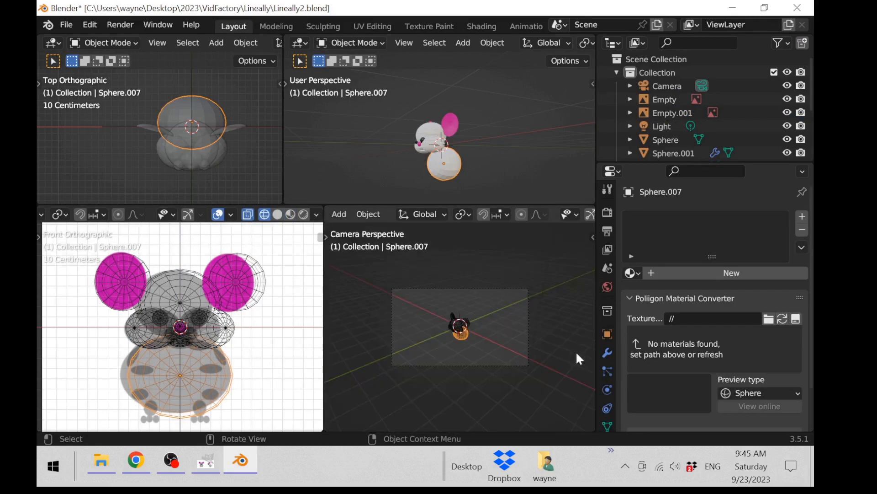
pyautogui.press('KP_0')
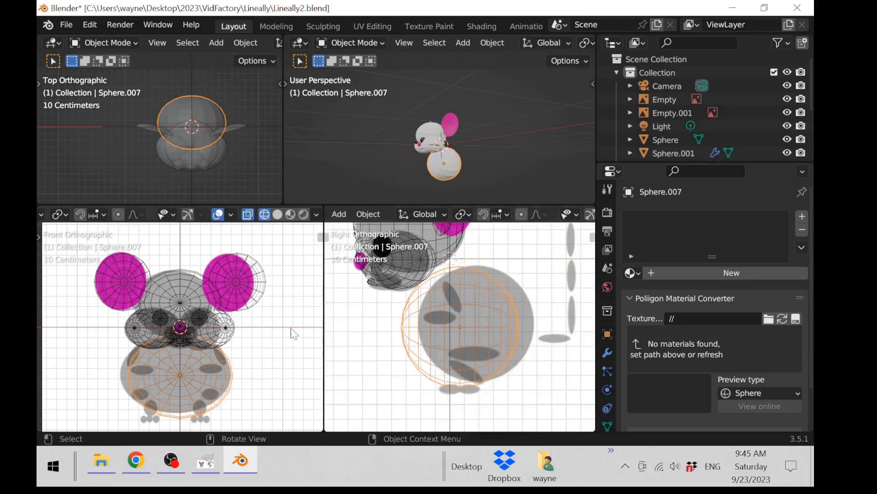
pyautogui.scroll(3, 217, 339)
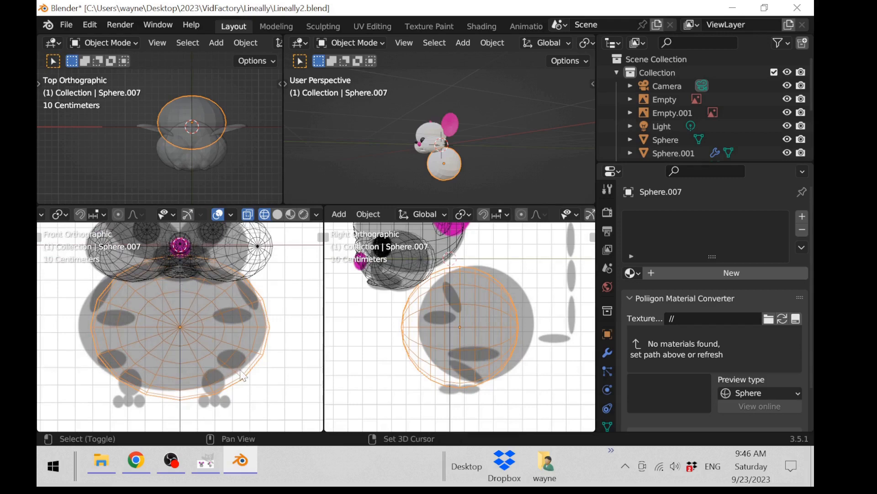
# Switch the front view to solid shading
pyautogui.hotkey('shift', 'z')
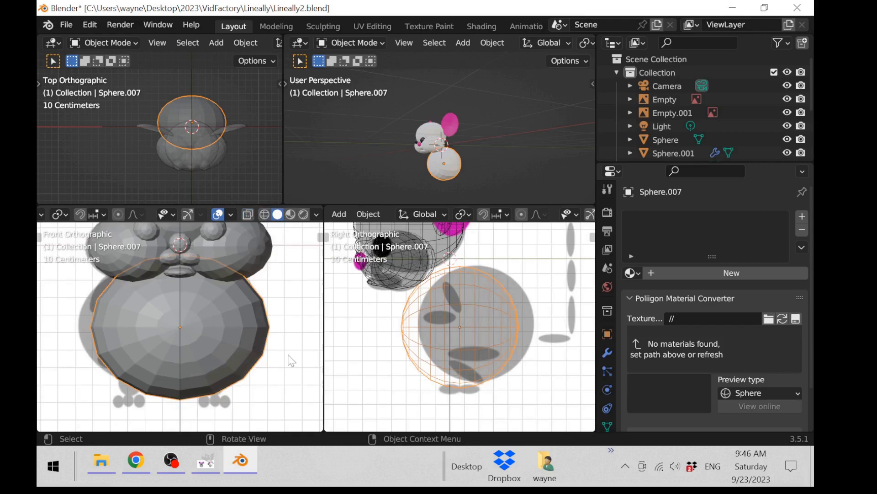
pyautogui.click(217, 214)
pyautogui.click(217, 214)
pyautogui.click(286, 290)
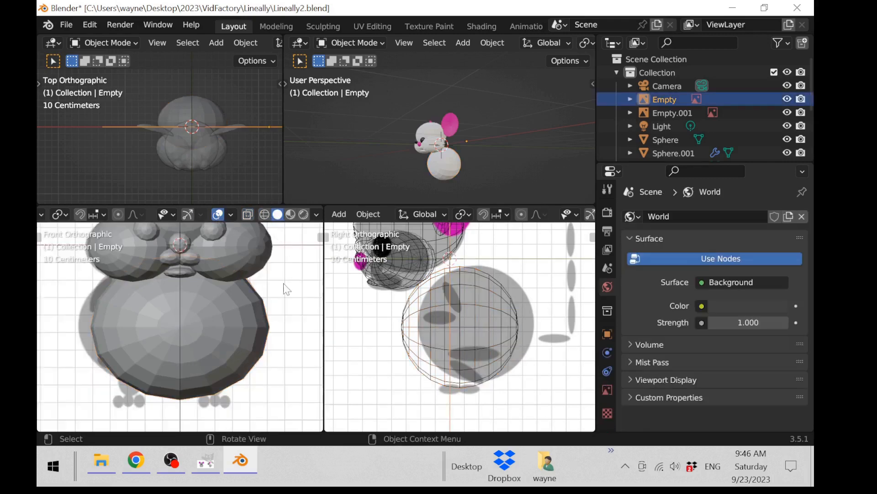
# Select the body sphere and snap it to the grid
pyautogui.click(249, 313)
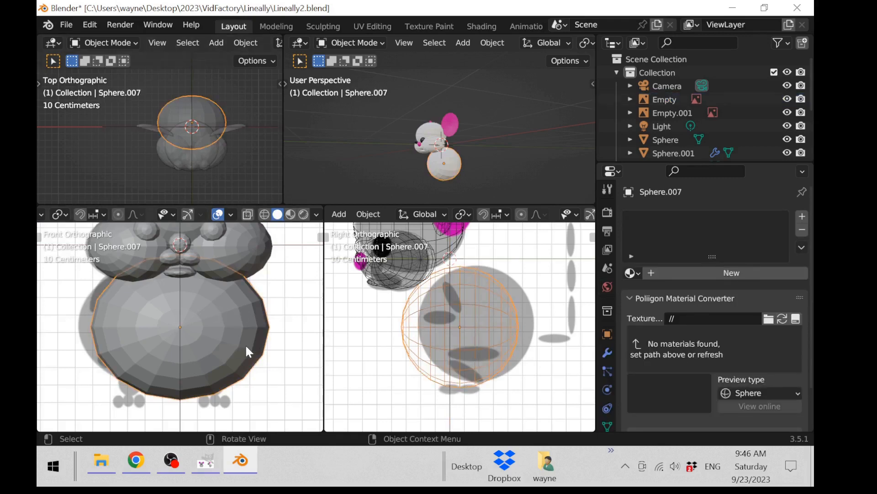
pyautogui.hotkey('shift', 's')
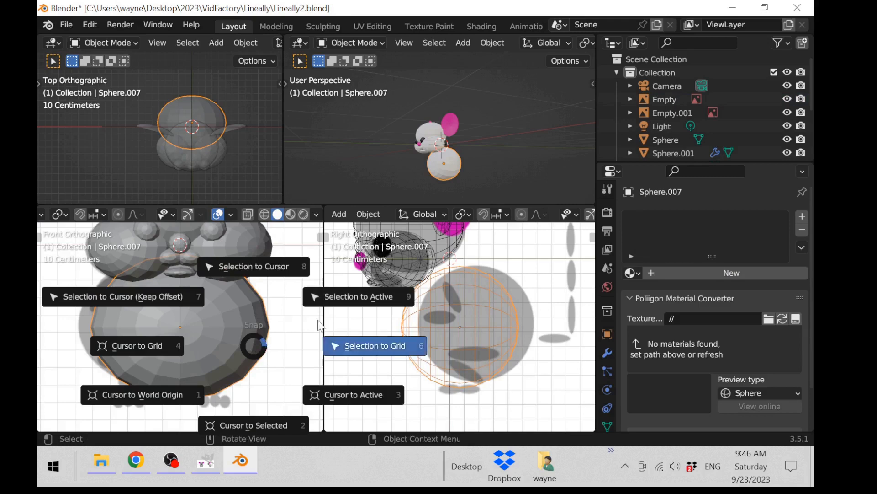
pyautogui.click(295, 344)
# Add a UV sphere at the 3D cursor
pyautogui.hotkey('shift', 'a')
pyautogui.moveTo(302, 338)
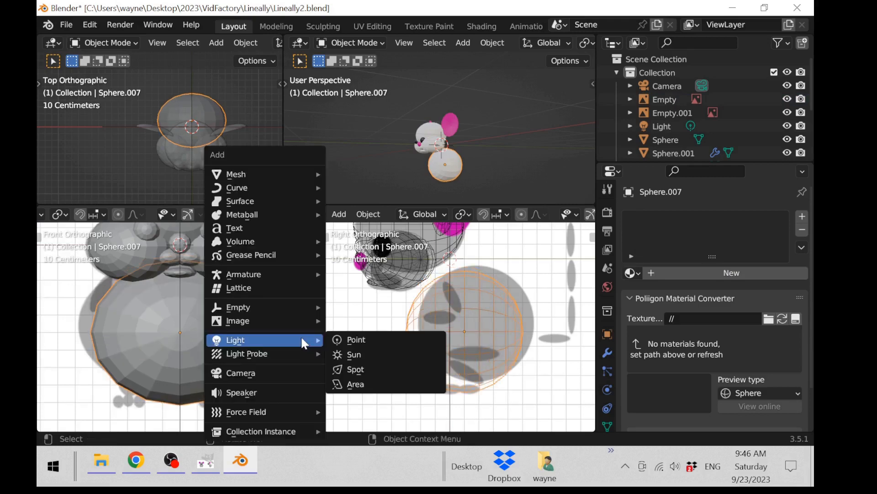
pyautogui.moveTo(317, 176)
pyautogui.click(389, 215)
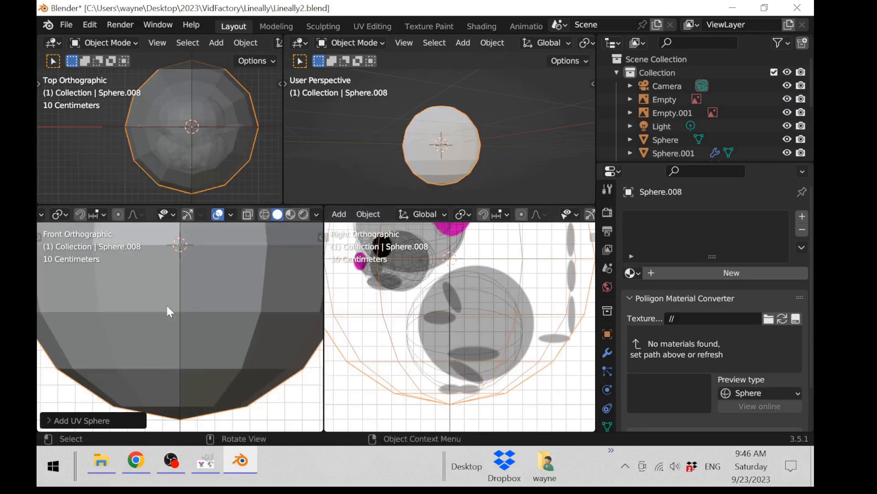
pyautogui.scroll(-5, 177, 312)
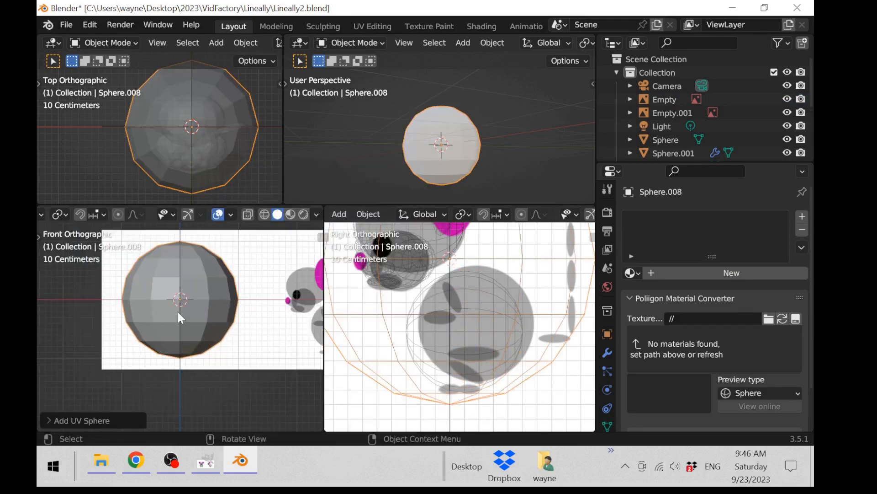
# Add a Mirror modifier on the X axis to the new UV sphere
pyautogui.click(607, 352)
pyautogui.click(705, 215)
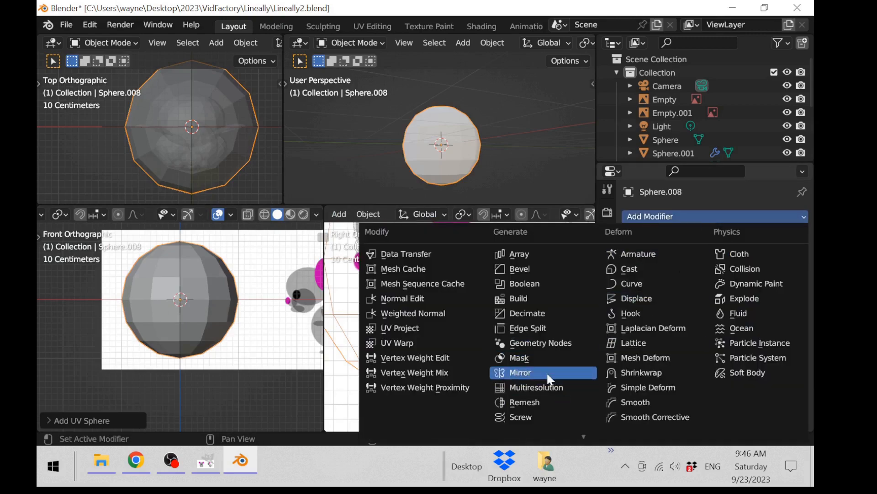
pyautogui.click(521, 372)
pyautogui.scroll(5, 114, 214)
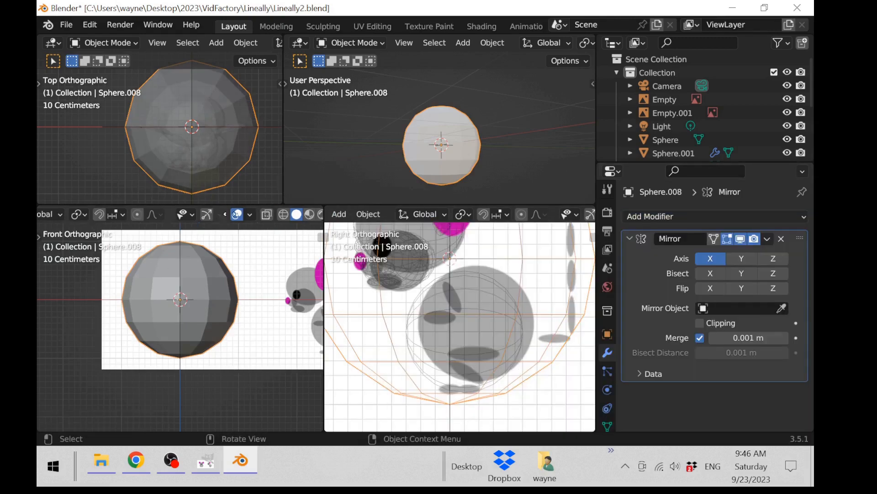
# Switch the new sphere to Edit Mode and scale its whole mesh down to about 0.48
pyautogui.click(103, 214)
pyautogui.click(119, 242)
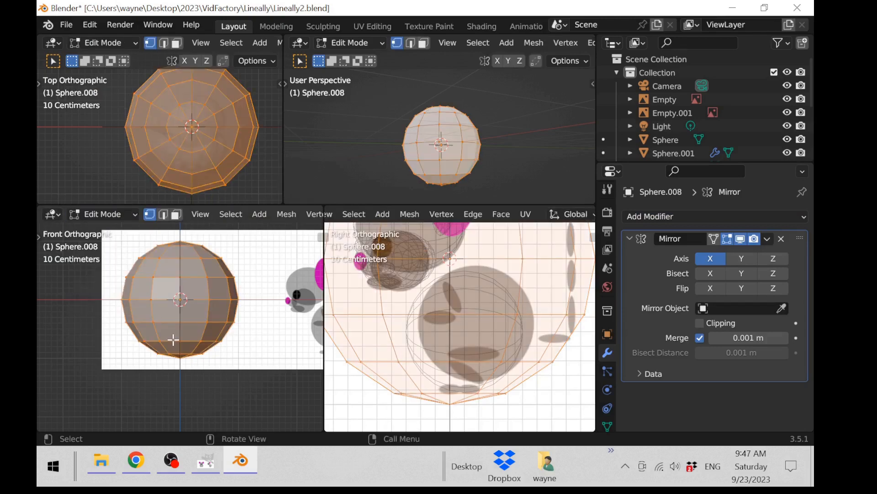
pyautogui.press('s')
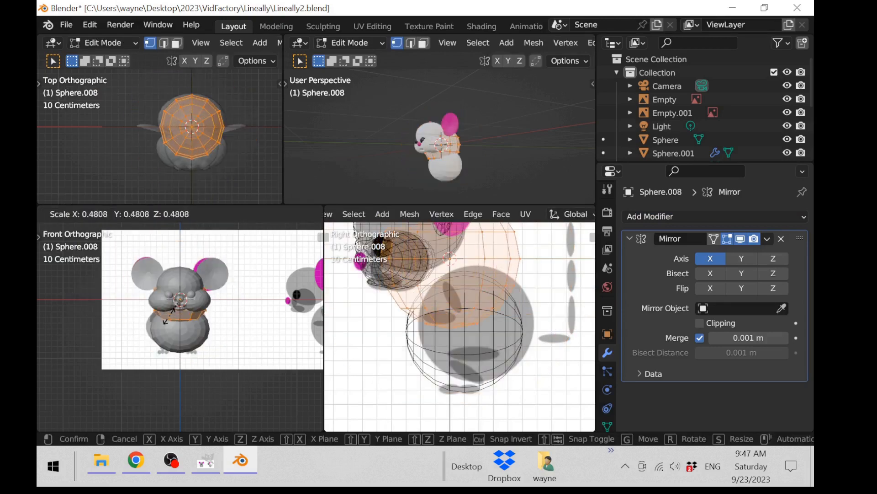
pyautogui.click(217, 324)
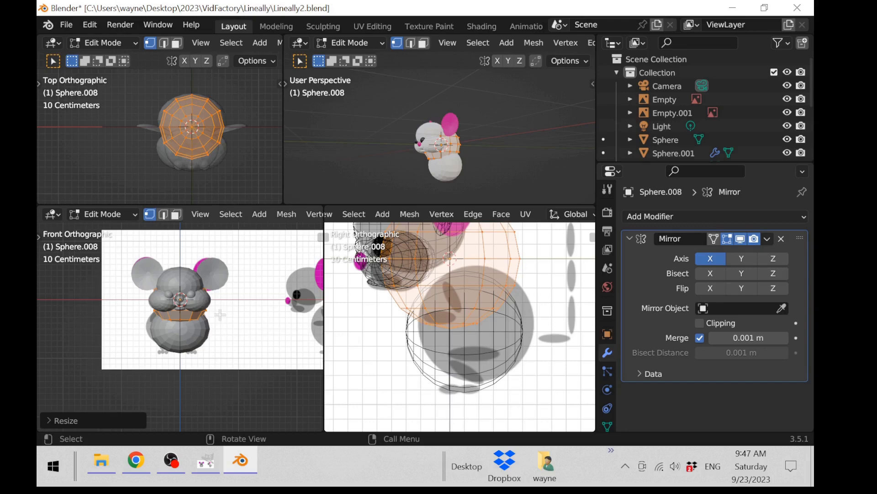
pyautogui.scroll(-2, 441, 333)
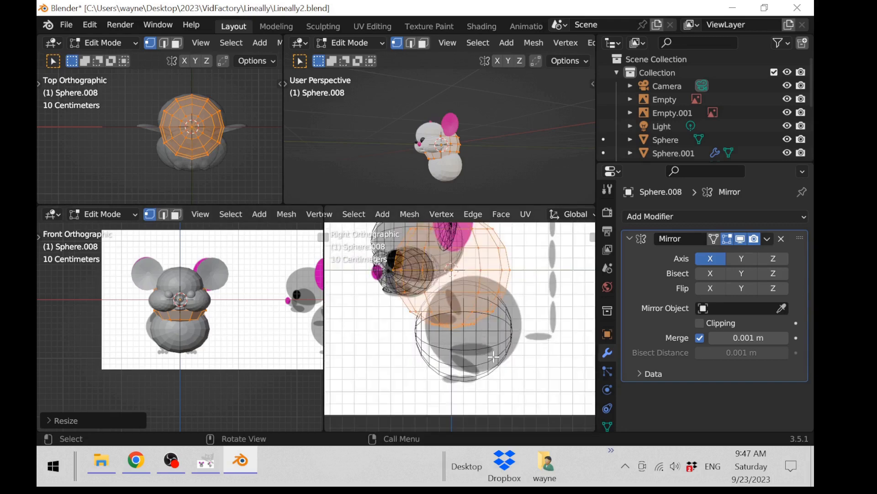
# Rotate the sphere mesh 90° in the side view, shrink it to a small ball and place it on the forearm reference
pyautogui.write('r90')
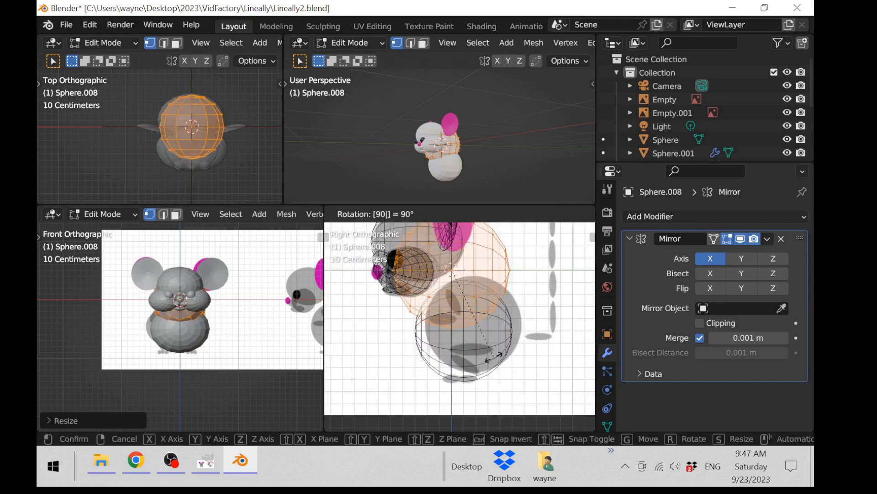
pyautogui.press('Return')
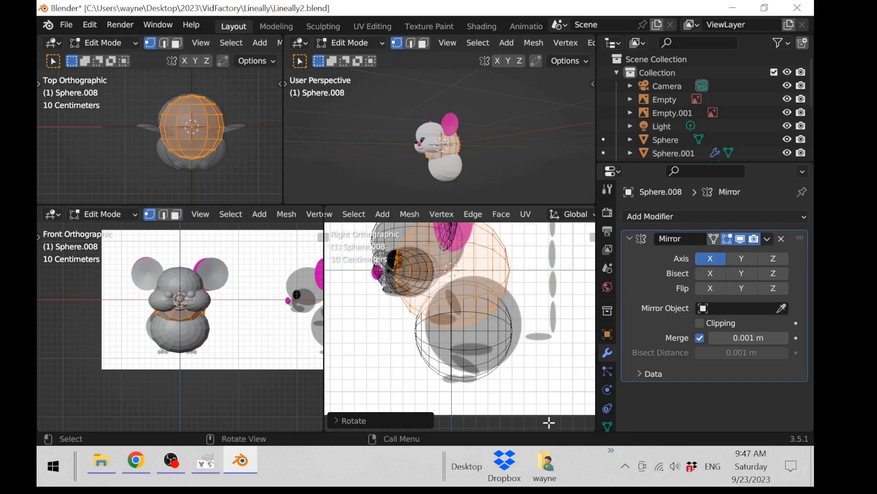
pyautogui.press('s')
pyautogui.click(471, 279)
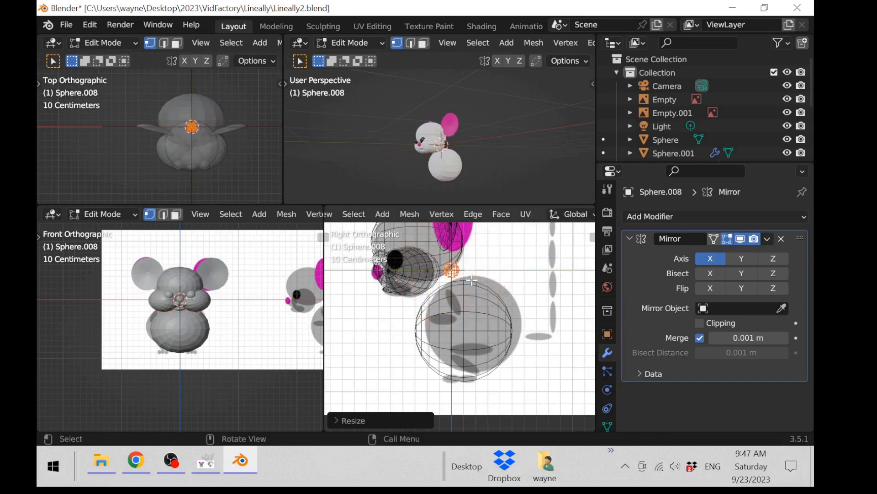
pyautogui.press('g')
pyautogui.click(402, 332)
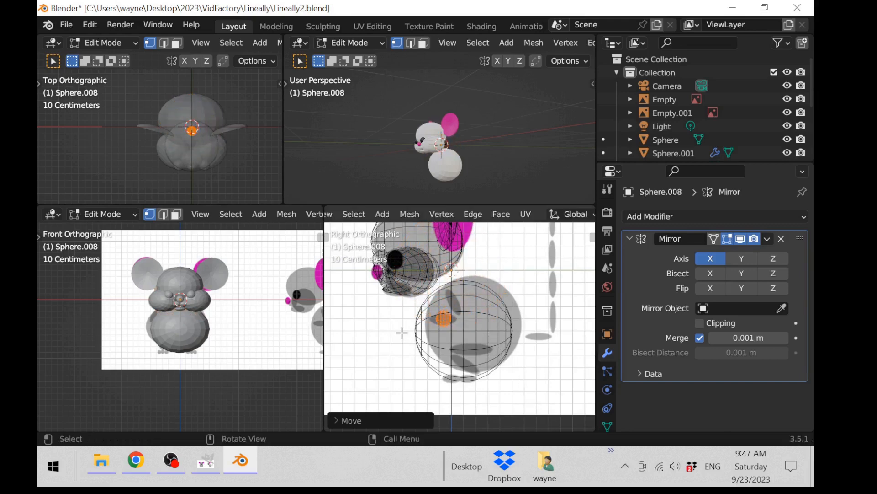
# Scale the small sphere down to about 0.73 and stretch it along Y to match the forearm's length in the side reference
pyautogui.press('KP_Decimal')
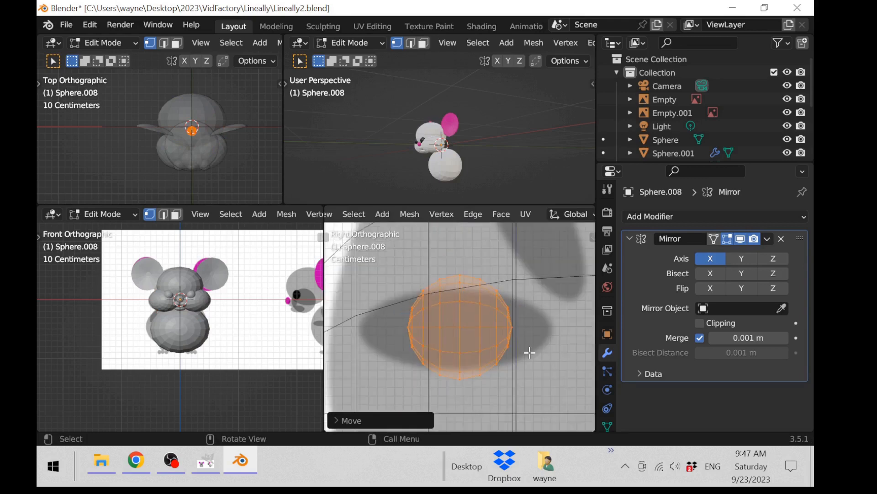
pyautogui.press('s')
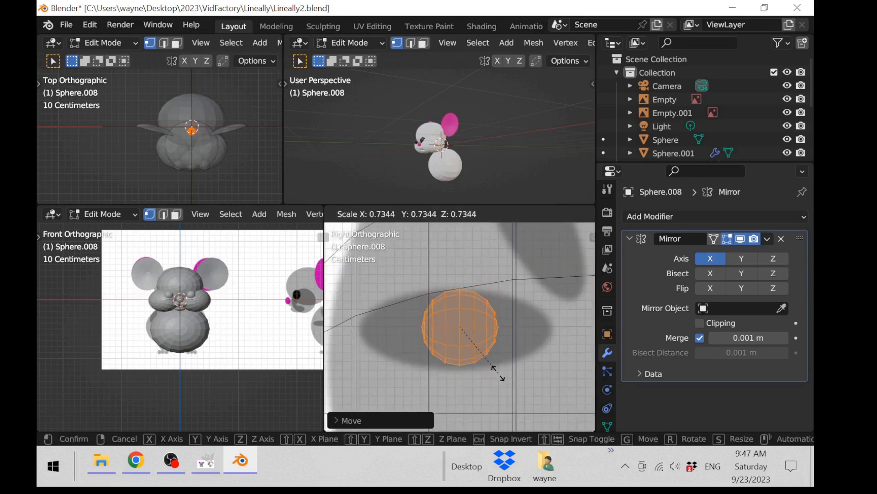
pyautogui.click(498, 372)
pyautogui.press('s')
pyautogui.press('y')
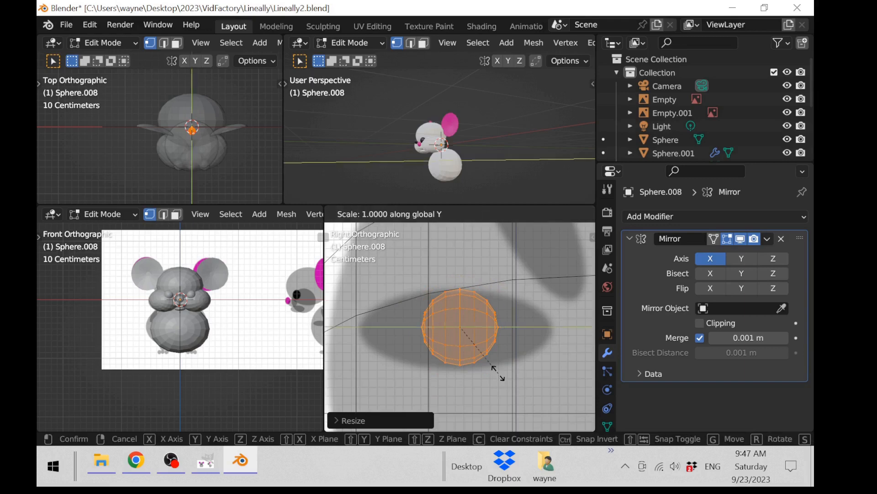
pyautogui.click(533, 367)
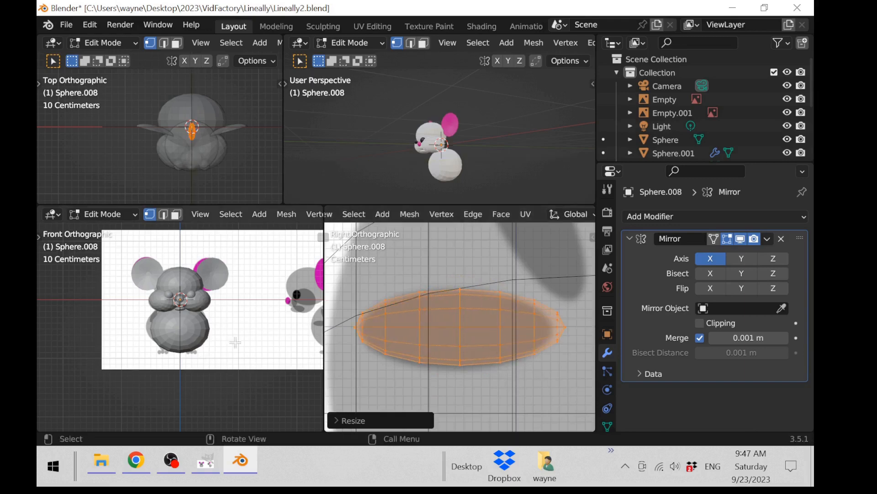
# Switch the front view to wireframe and move the forearm sideways onto the arm shape in the front reference
pyautogui.scroll(4, 238, 334)
pyautogui.scroll(-5, 264, 225)
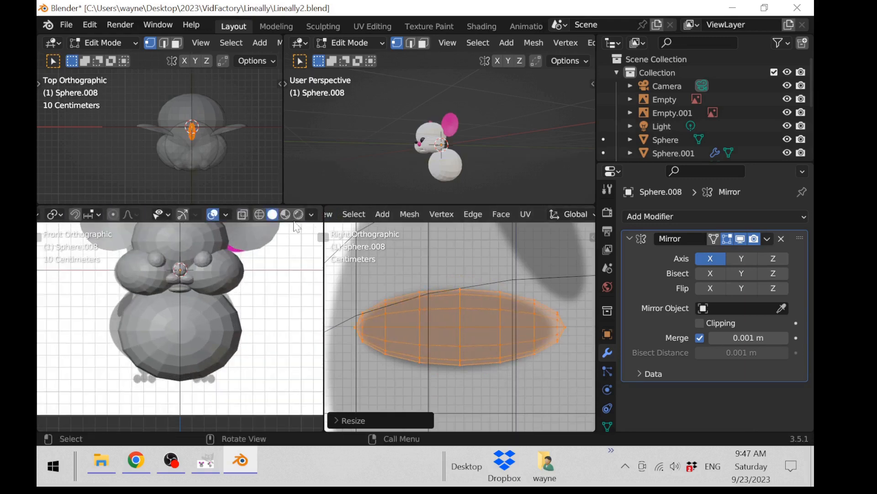
pyautogui.hotkey('shift', 'z')
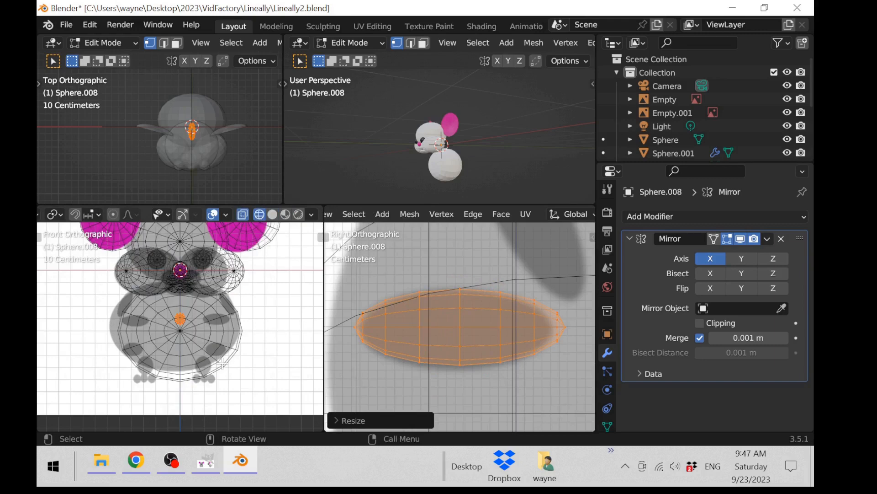
pyautogui.press('g')
pyautogui.click(280, 361)
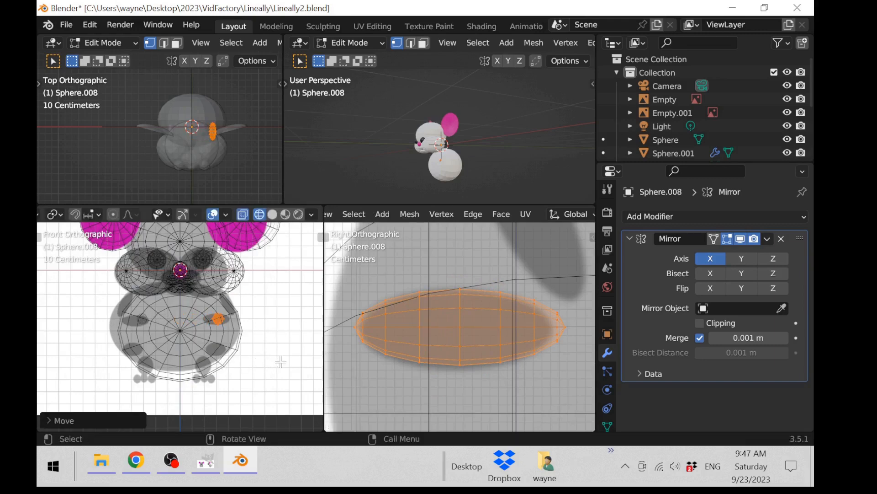
# Move the forearm outward in the top view, rotate it about 45°, and realign it with the front reference's arm
pyautogui.press('KP_Decimal')
pyautogui.scroll(-8, 243, 150)
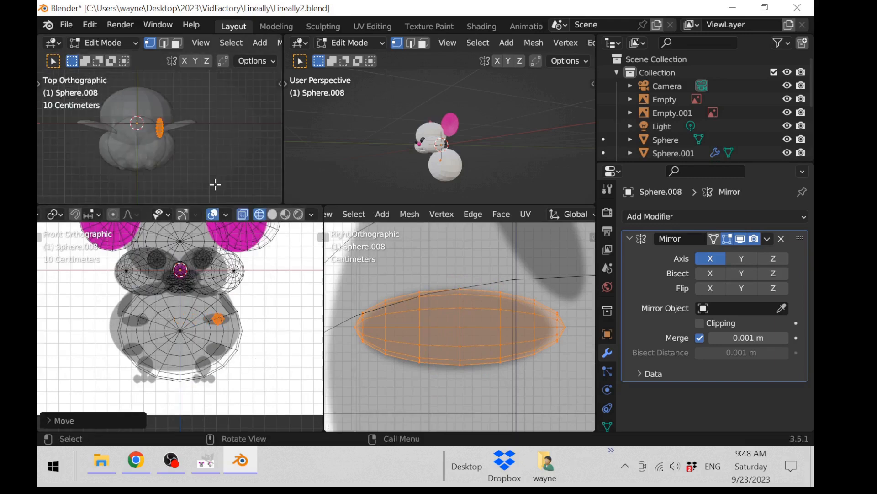
pyautogui.press('g')
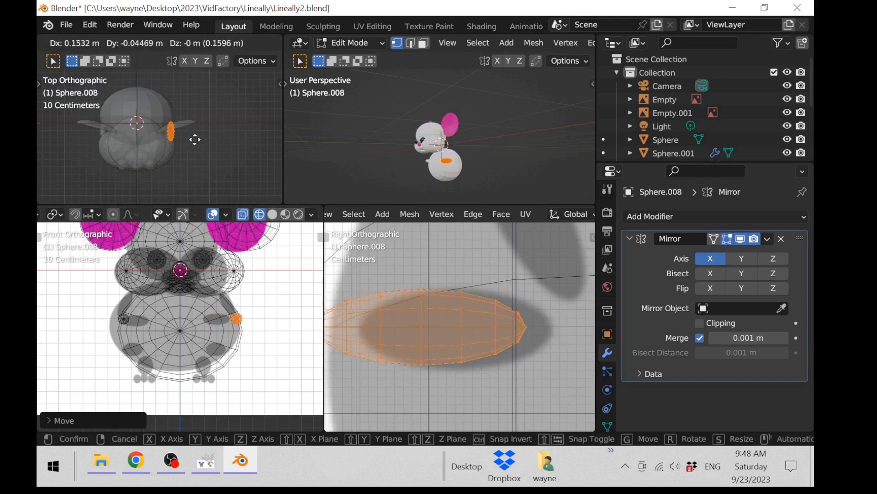
pyautogui.click(194, 139)
pyautogui.press('r')
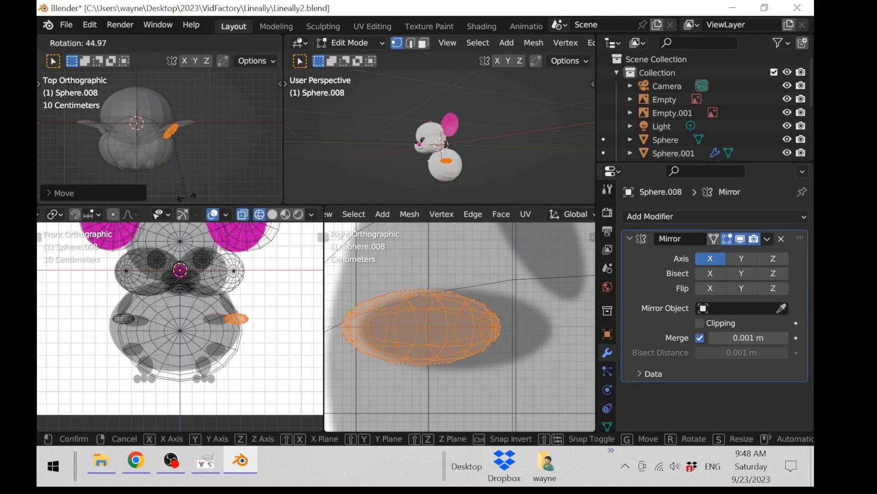
pyautogui.click(247, 350)
pyautogui.press('g')
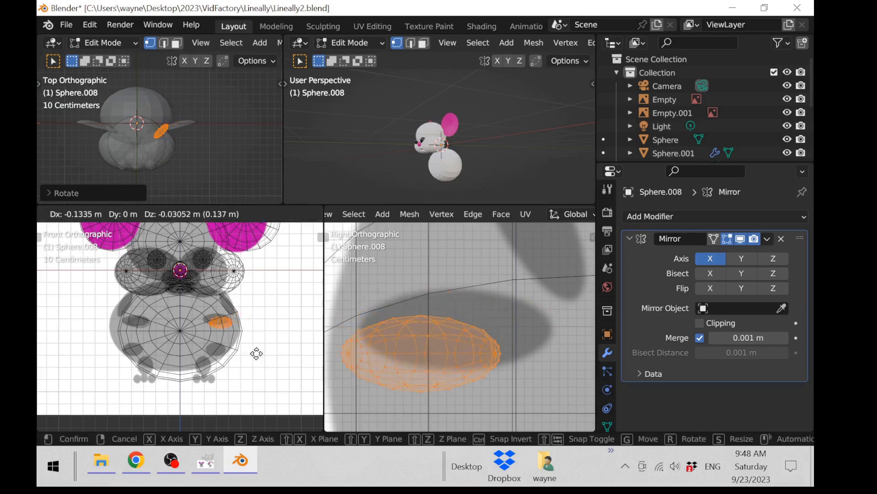
pyautogui.click(254, 350)
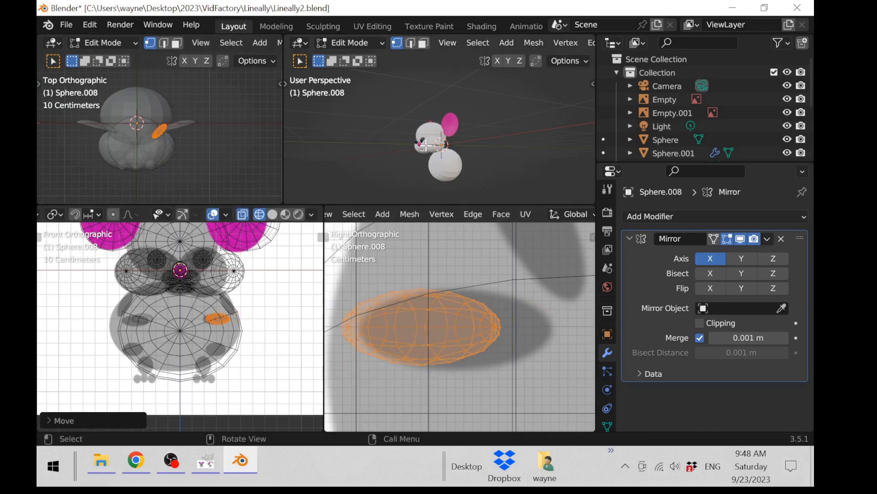
# Move the forearm outward to the body's edge in the top view and centre it on the side reference's forearm
pyautogui.scroll(8, 426, 146)
pyautogui.moveTo(426, 145); pyautogui.dragTo(329, 192, button='middle')
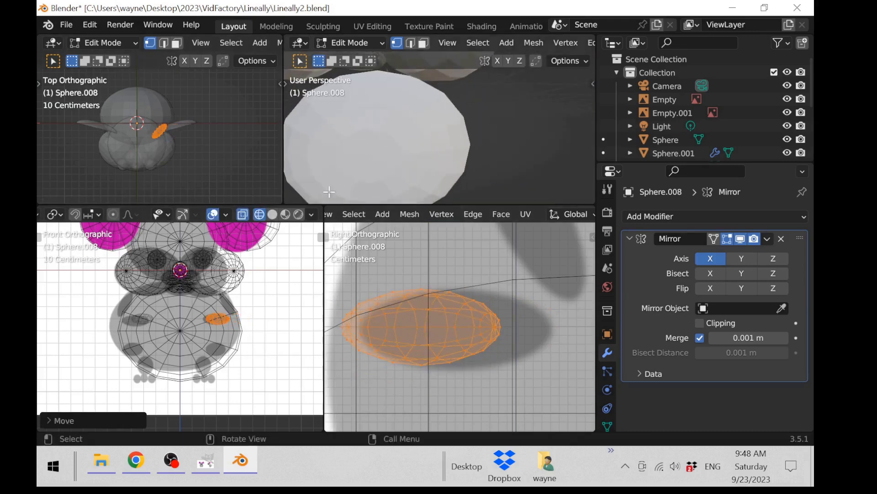
pyautogui.scroll(3, 311, 179)
pyautogui.scroll(3, 241, 133)
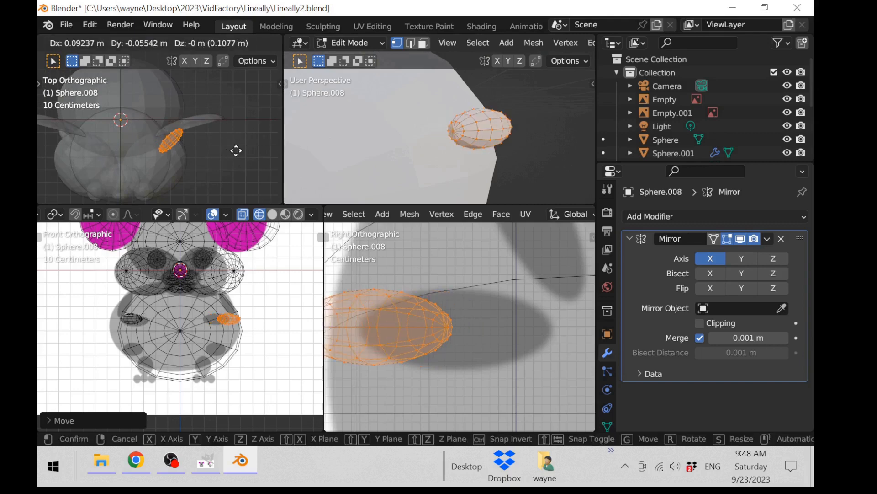
pyautogui.press('g')
pyautogui.click(542, 321)
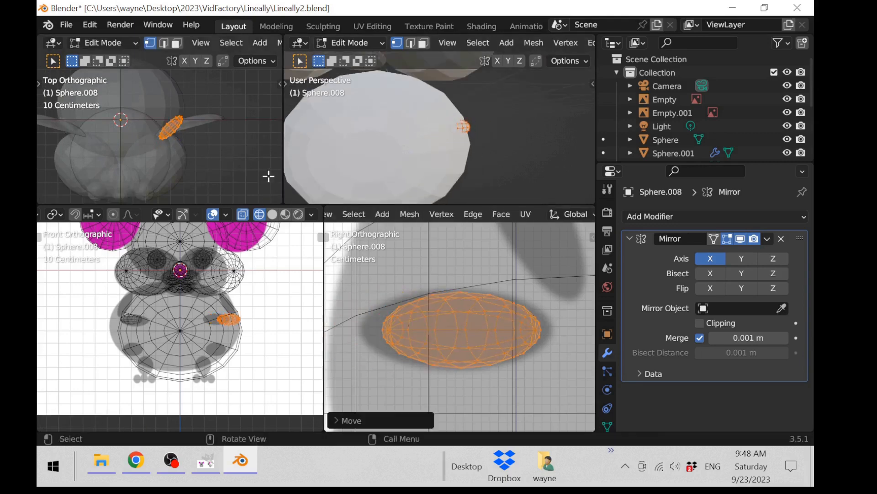
pyautogui.press('g')
pyautogui.click(221, 139)
# Bring the forearm back inward over the front reference's arm and recentre it on the side reference
pyautogui.scroll(1, 278, 329)
pyautogui.scroll(2, 278, 329)
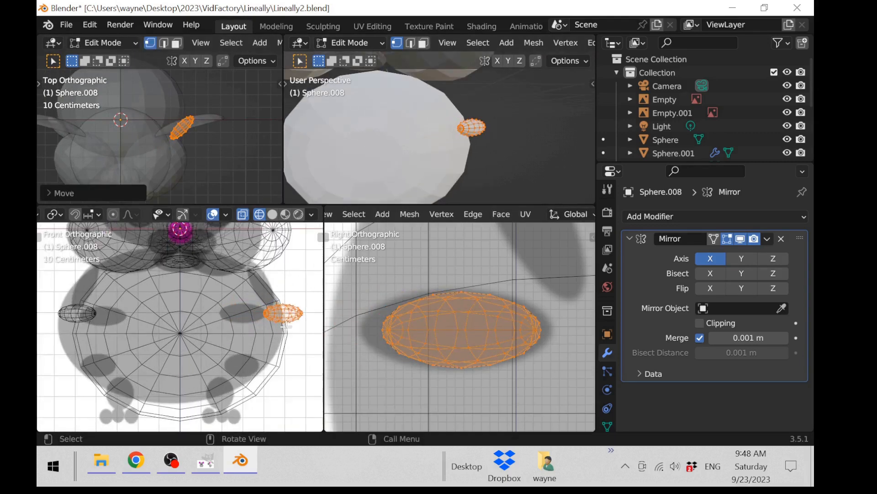
pyautogui.press('g')
pyautogui.rightClick(269, 328)
pyautogui.press('g')
pyautogui.click(196, 152)
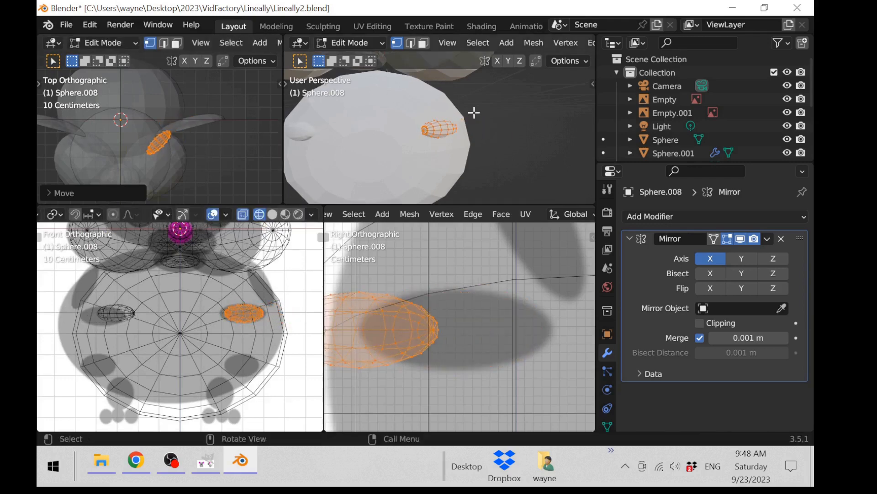
pyautogui.press('g')
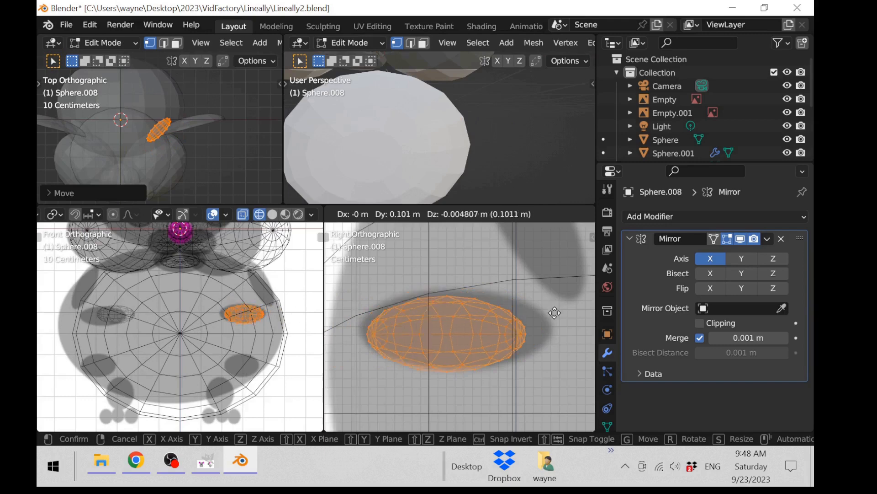
pyautogui.click(562, 311)
# Shift the forearm outward so it emerges from the body's side, adjusting it in the top, side and front views
pyautogui.scroll(-5, 344, 149)
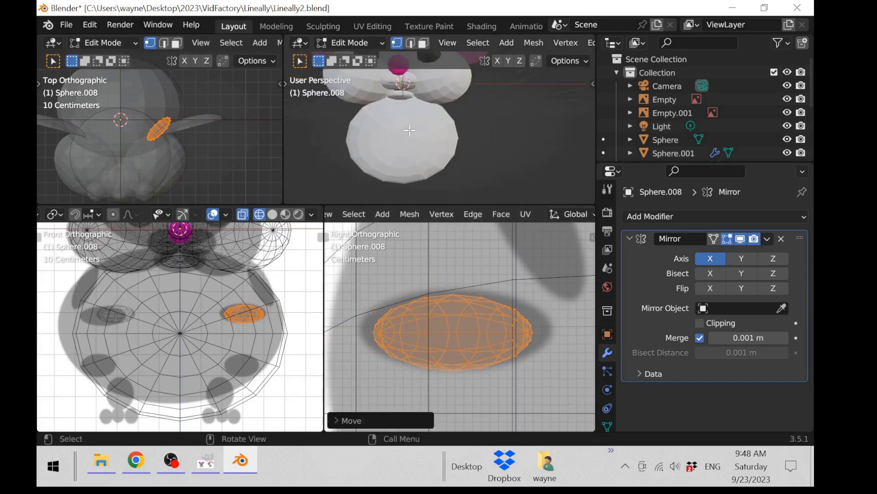
pyautogui.press('g')
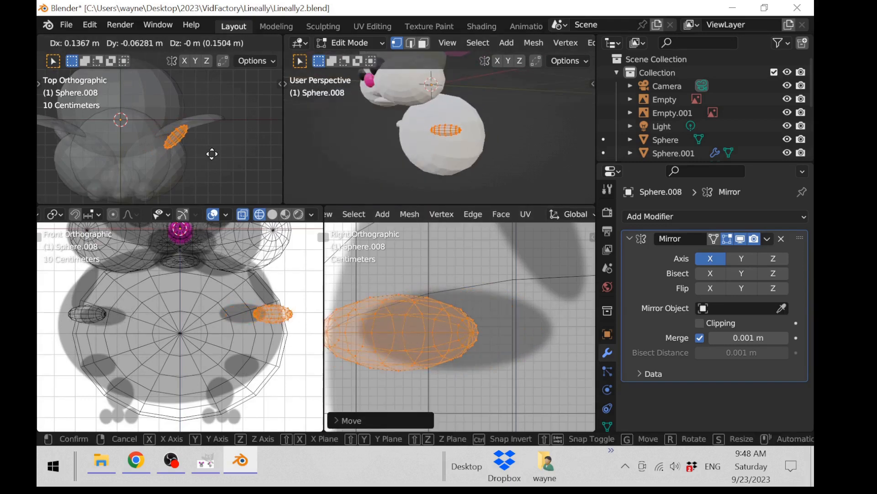
pyautogui.click(213, 153)
pyautogui.press('g')
pyautogui.click(440, 337)
pyautogui.press('g')
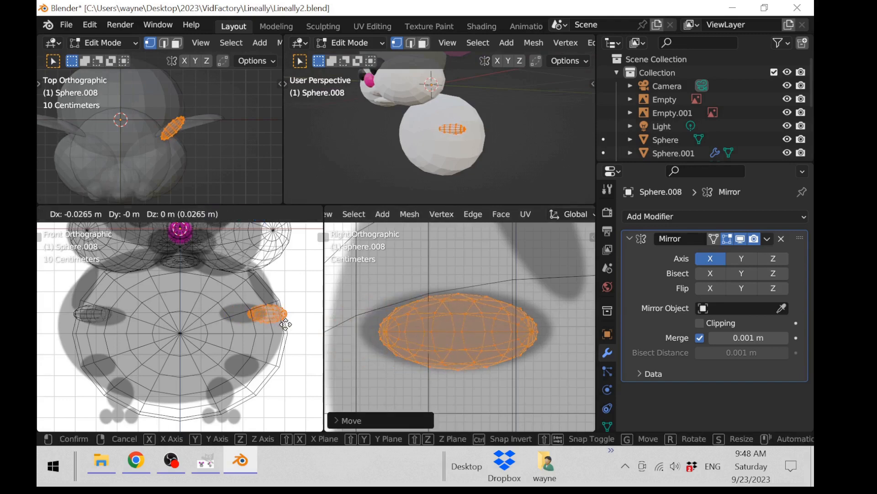
pyautogui.click(284, 313)
# Fine-tune the forearm's position across the views so it sits slightly forward against the body's side surface
pyautogui.press('g')
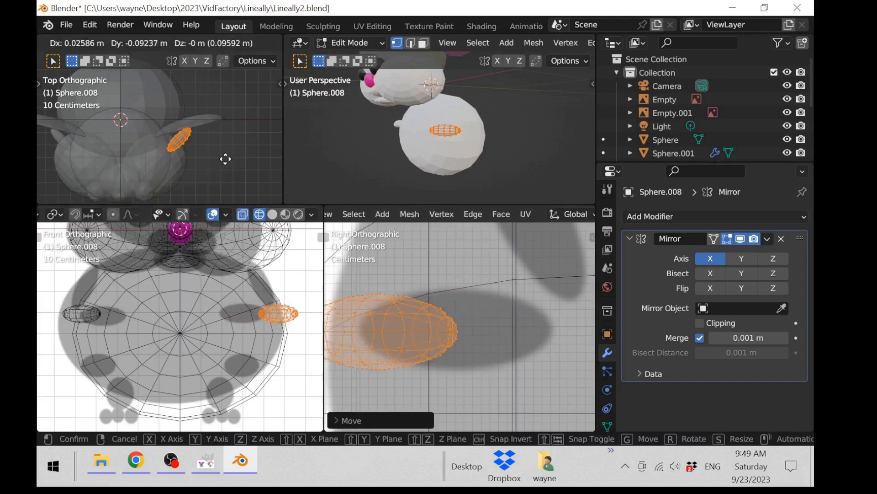
pyautogui.click(225, 157)
pyautogui.press('g')
pyautogui.click(483, 338)
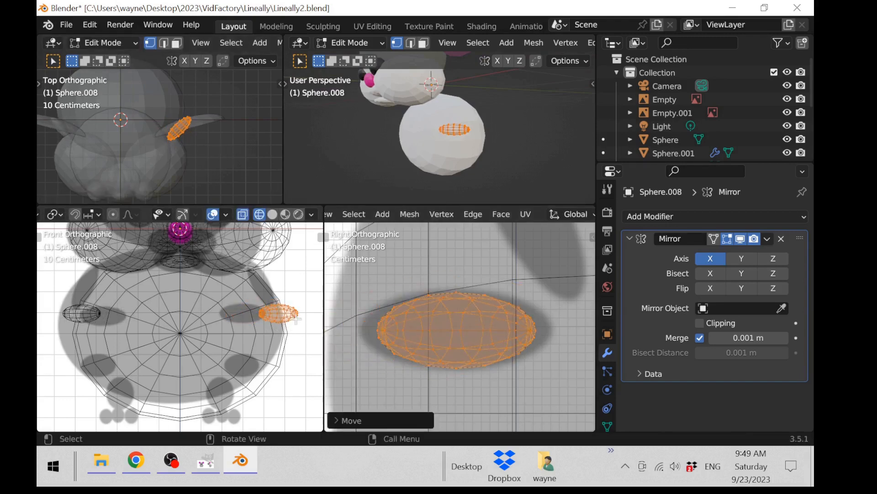
pyautogui.press('g')
pyautogui.click(255, 296)
pyautogui.press('g')
pyautogui.click(225, 147)
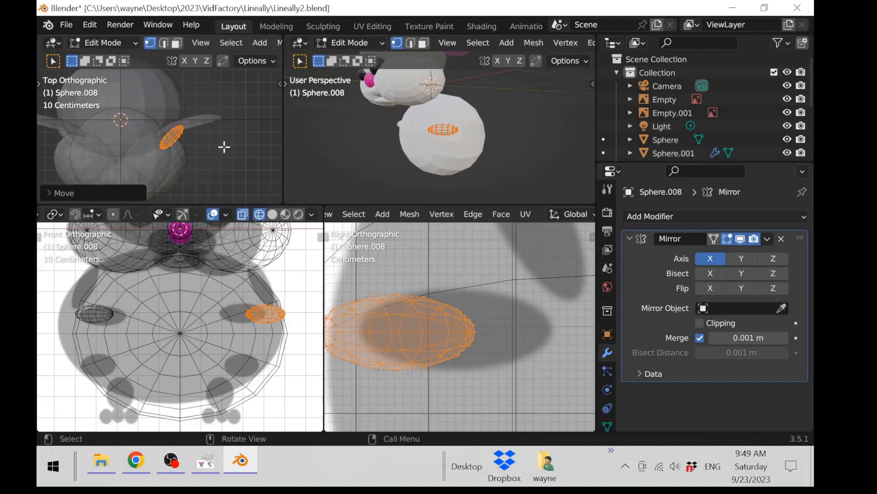
# Duplicate the forearm onto the upper-arm shape in the side reference and rotate the copy to match its steep slant
pyautogui.scroll(-3, 452, 337)
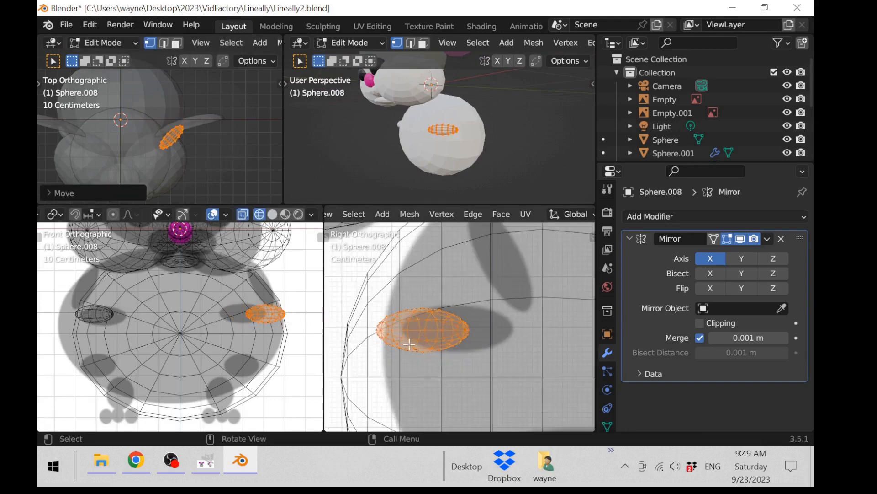
pyautogui.hotkey('shift', 'd')
pyautogui.click(481, 271)
pyautogui.press('r')
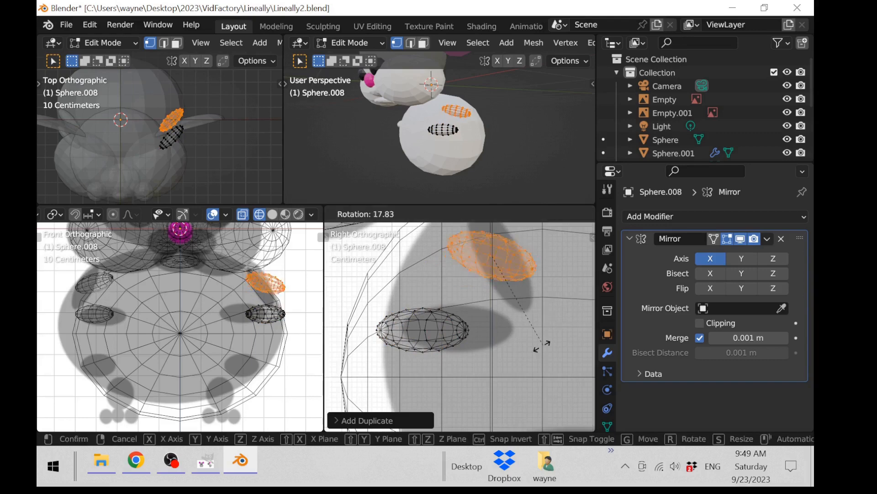
pyautogui.click(468, 391)
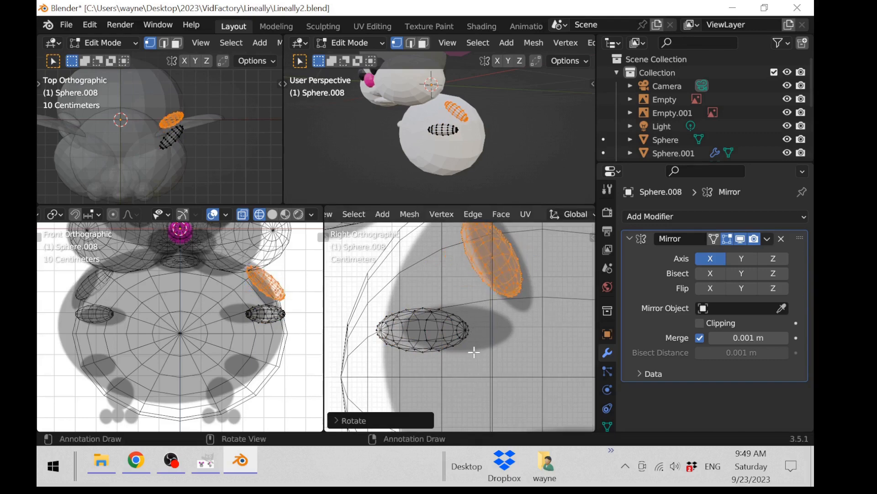
pyautogui.press('r')
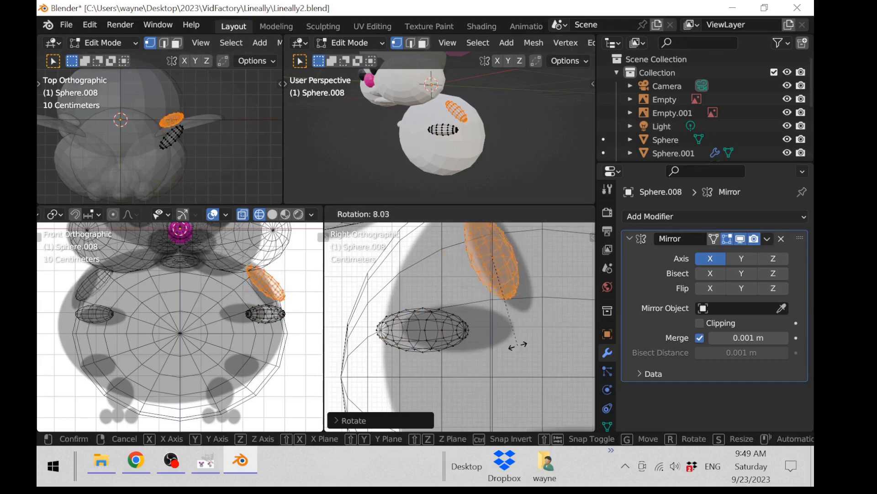
pyautogui.click(501, 350)
# Move the upper arm slightly forward and down in the side view, and separate it into its own object
pyautogui.scroll(-3, 503, 352)
pyautogui.press('g')
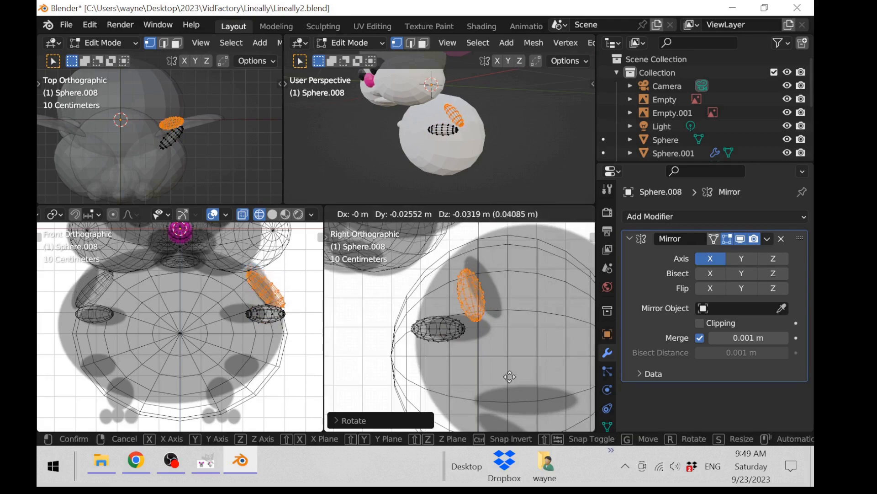
pyautogui.click(510, 376)
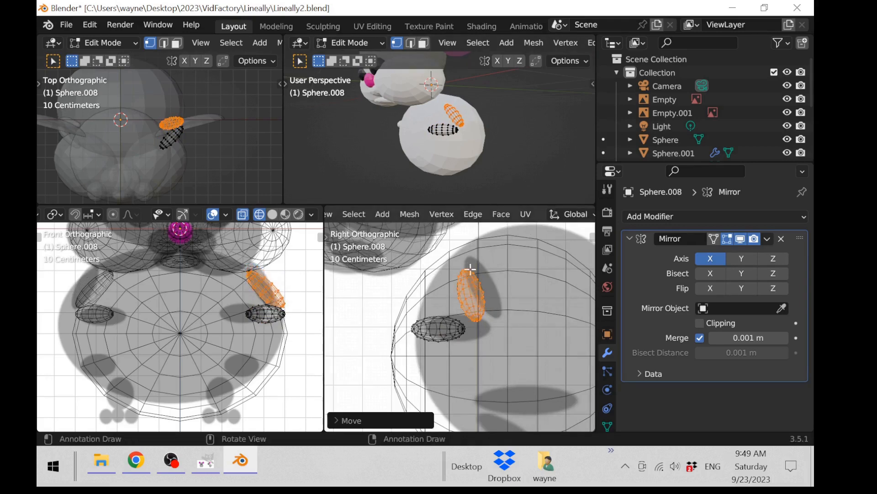
pyautogui.press('p')
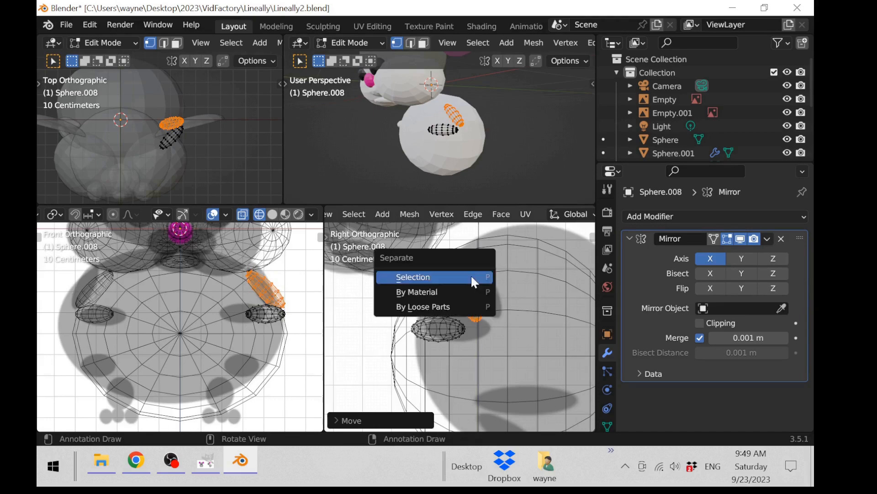
pyautogui.click(471, 274)
pyautogui.press('Tab')
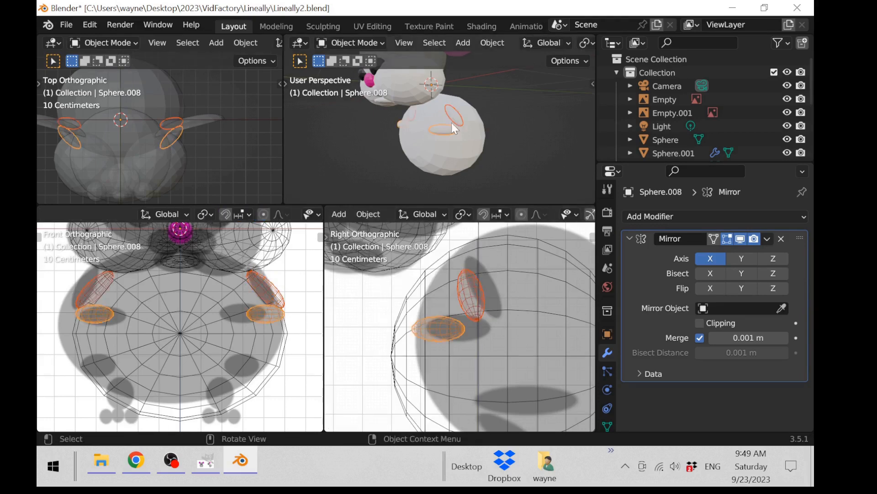
# Scale up the forearm and upper arm together in Edit Mode so they look thicker against the body
pyautogui.moveTo(452, 122); pyautogui.dragTo(680, 252, button='middle')
pyautogui.click(489, 140)
pyautogui.hotkey('ctrl', 'space')
pyautogui.scroll(3, 493, 194)
pyautogui.scroll(-2, 608, 283)
pyautogui.moveTo(607, 284); pyautogui.dragTo(443, 224, button='middle')
pyautogui.click(437, 242)
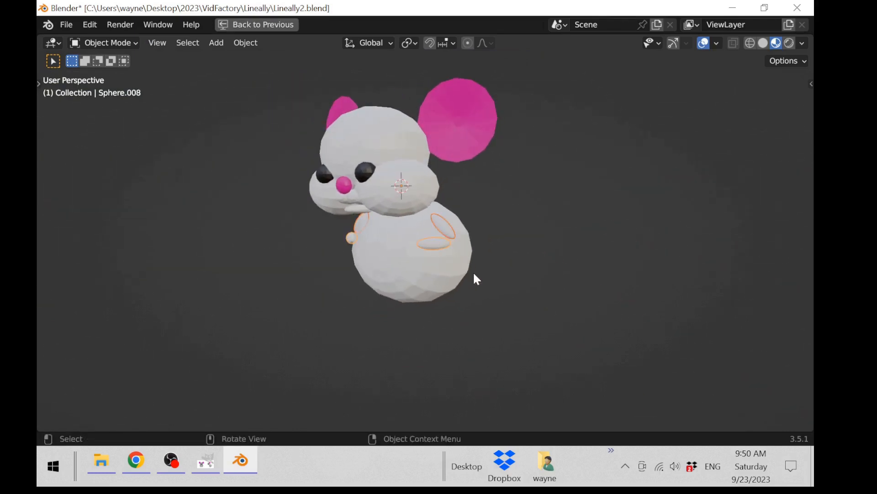
pyautogui.press('Tab')
pyautogui.press('a')
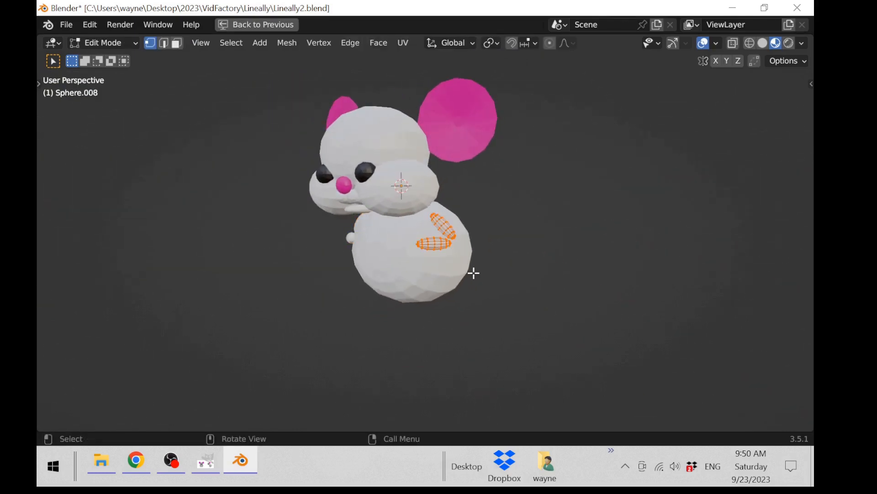
pyautogui.press('KP_7')
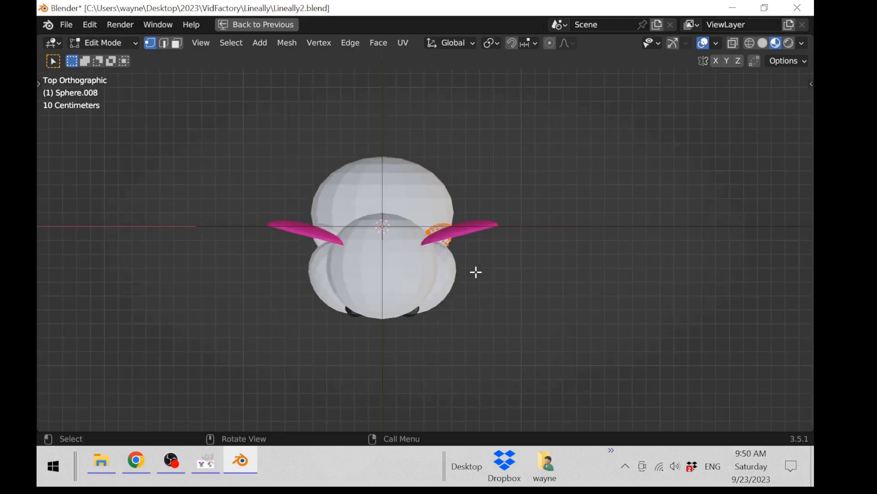
pyautogui.press('s')
pyautogui.click(496, 284)
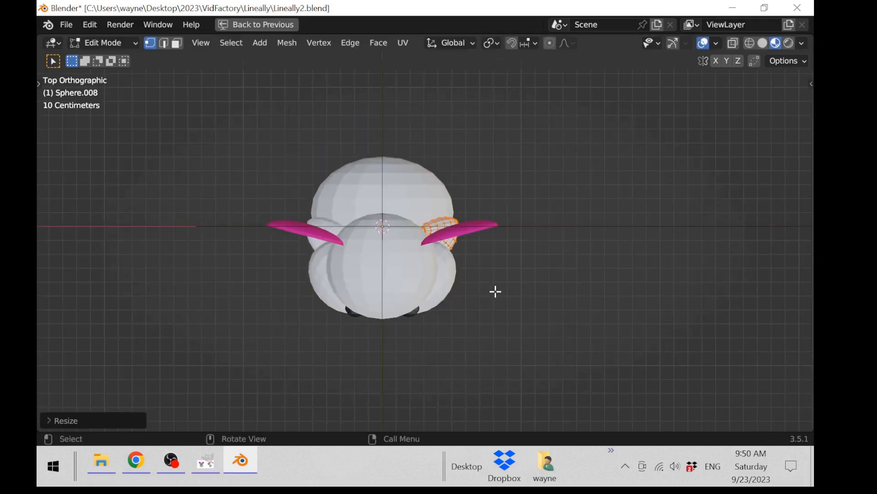
pyautogui.moveTo(495, 290); pyautogui.dragTo(497, 130, button='middle')
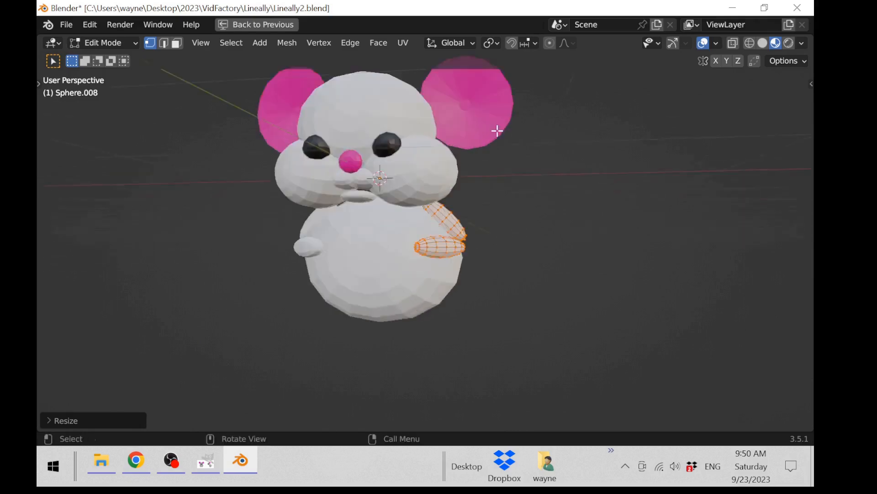
pyautogui.scroll(3, 498, 129)
pyautogui.hotkey('ctrl', 'space')
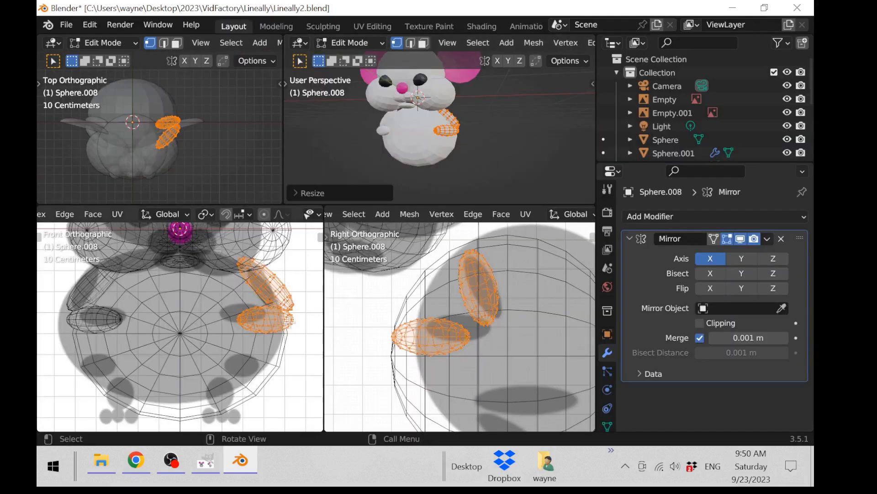
# Move both enlarged arm parts outward and down in the front view, and return to Object Mode
pyautogui.press('g')
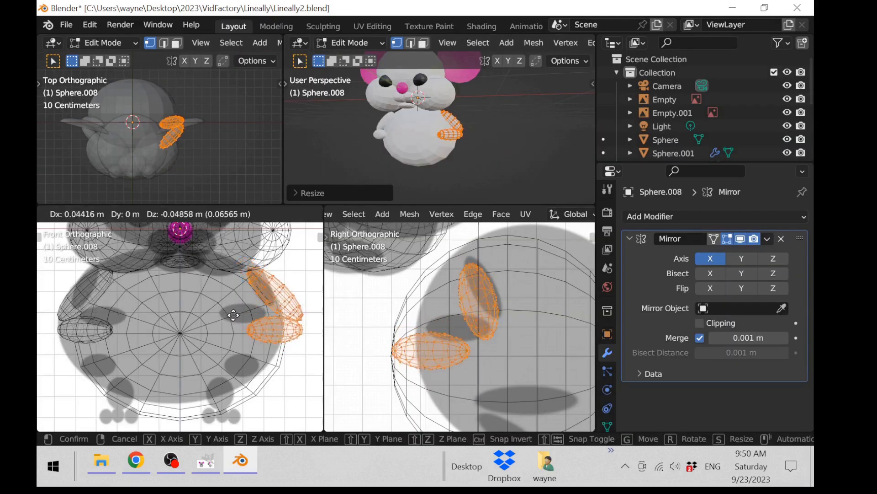
pyautogui.click(230, 314)
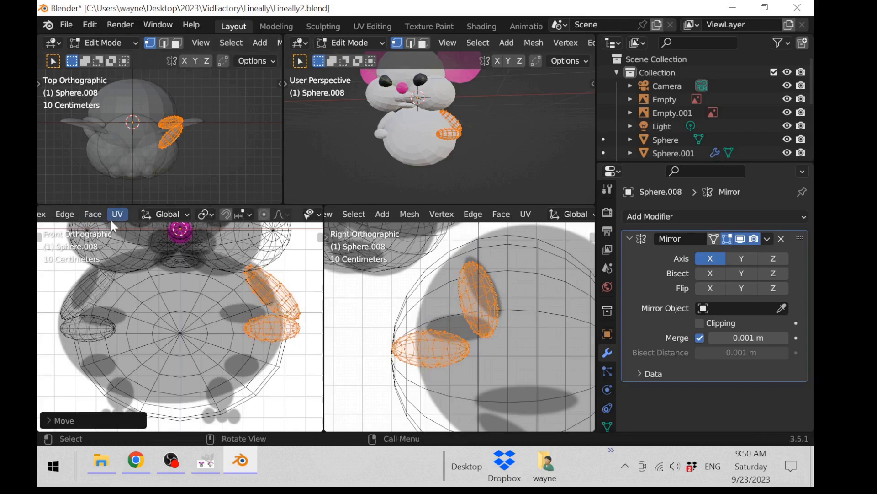
pyautogui.scroll(8, 111, 219)
pyautogui.click(95, 216)
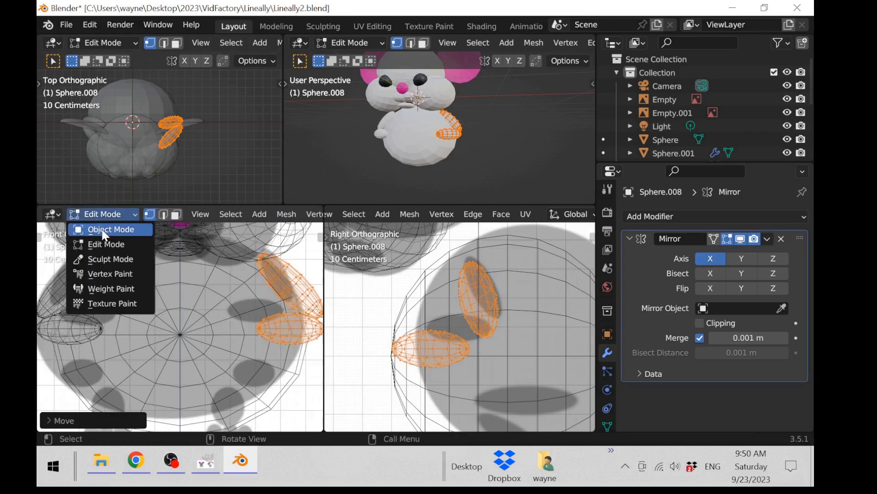
pyautogui.click(105, 229)
# Duplicate only the forearm and place the copy over the horizontal upper-leg shape in the side reference
pyautogui.scroll(-3, 205, 336)
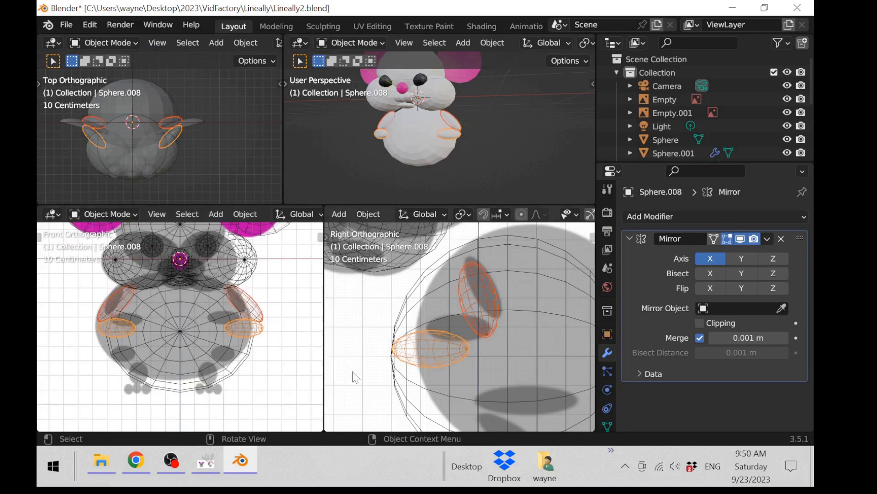
pyautogui.click(423, 355)
pyautogui.click(432, 366)
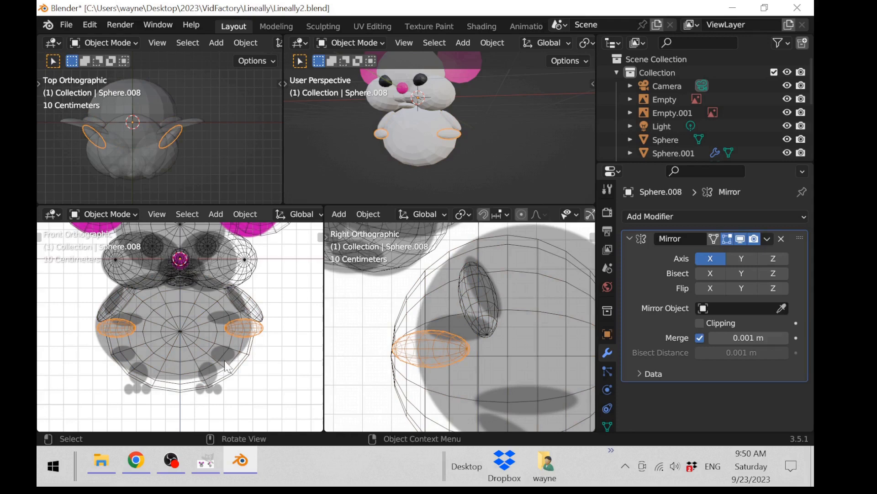
pyautogui.hotkey('shift', 'd')
pyautogui.click(208, 401)
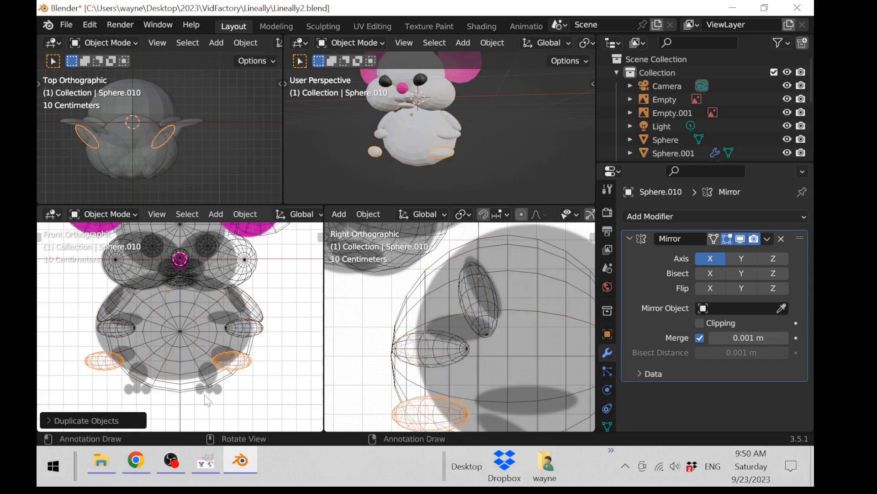
pyautogui.press('g')
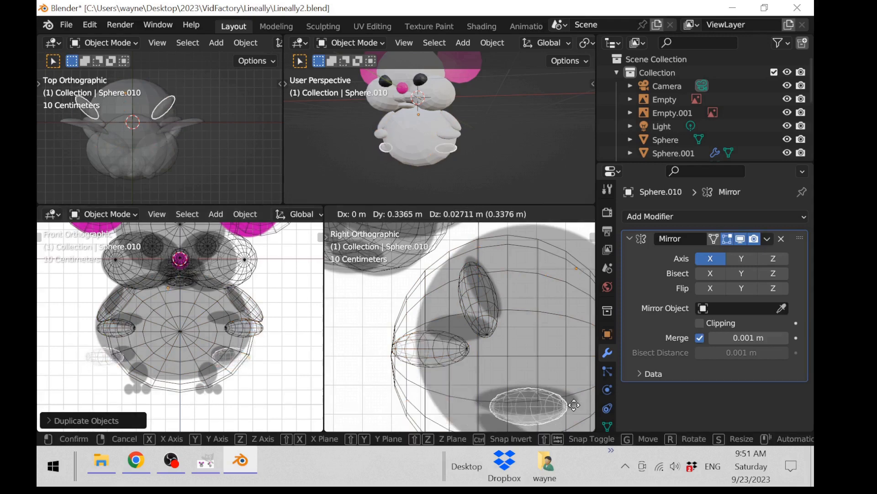
pyautogui.click(574, 405)
# Rotate the upper leg's mesh about 80 degrees in the top view so its front end splays outward
pyautogui.press('Tab')
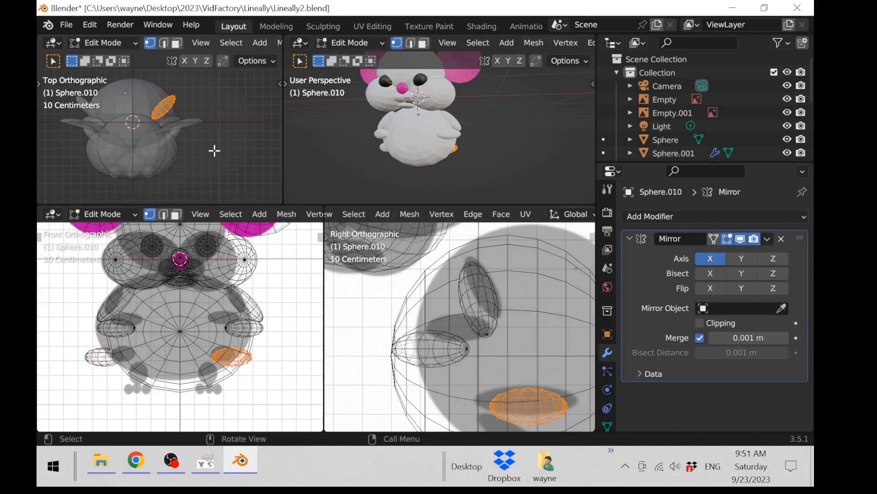
pyautogui.press('r')
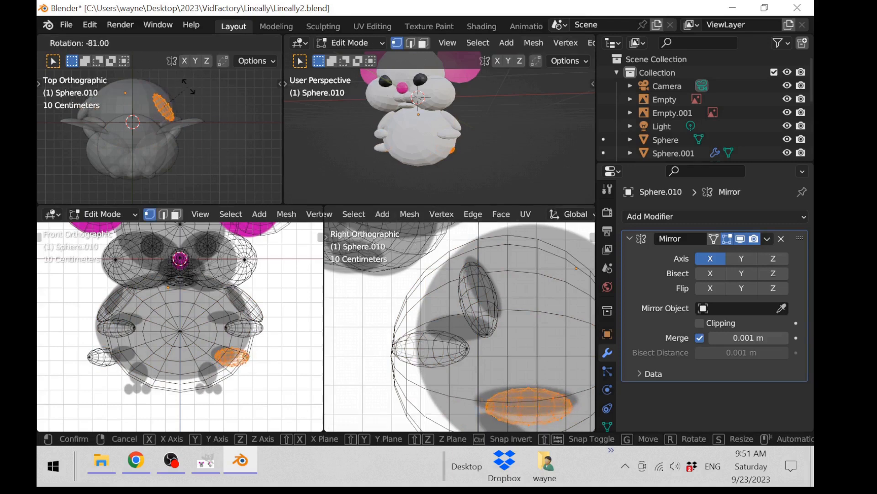
pyautogui.click(190, 88)
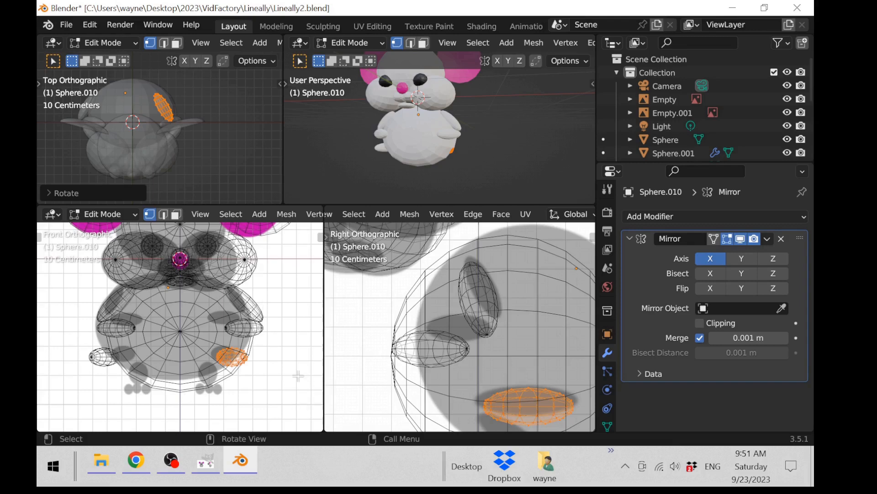
pyautogui.scroll(-2, 298, 375)
pyautogui.scroll(-3, 503, 317)
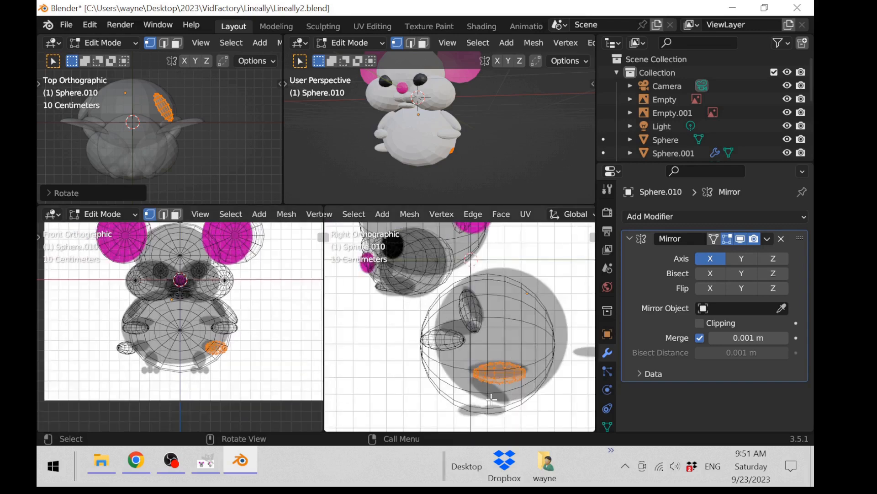
# Duplicate the upper leg straight down along Z for the lower leg and open the copy in Edit Mode
pyautogui.press('Tab')
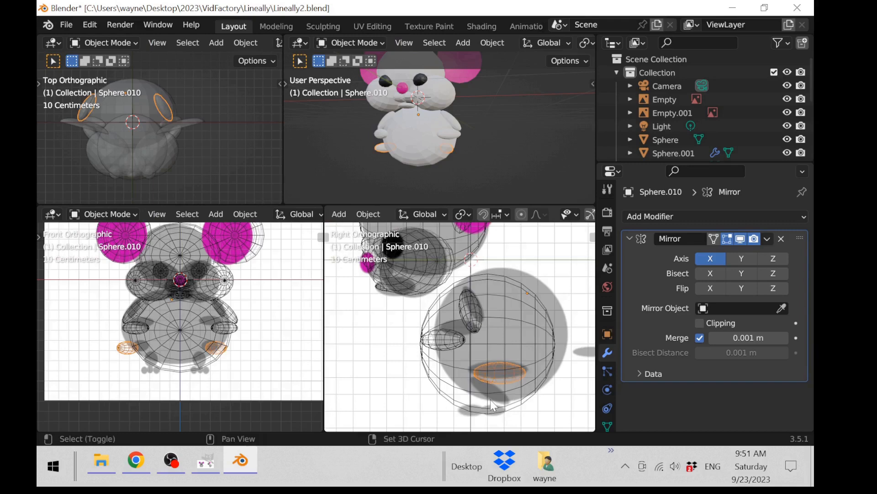
pyautogui.hotkey('shift', 'd')
pyautogui.press('z')
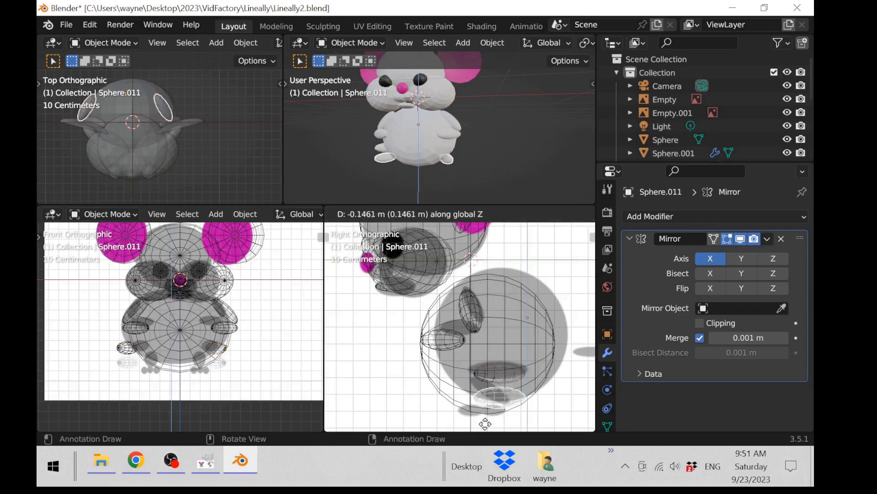
pyautogui.click(493, 422)
pyautogui.click(368, 214)
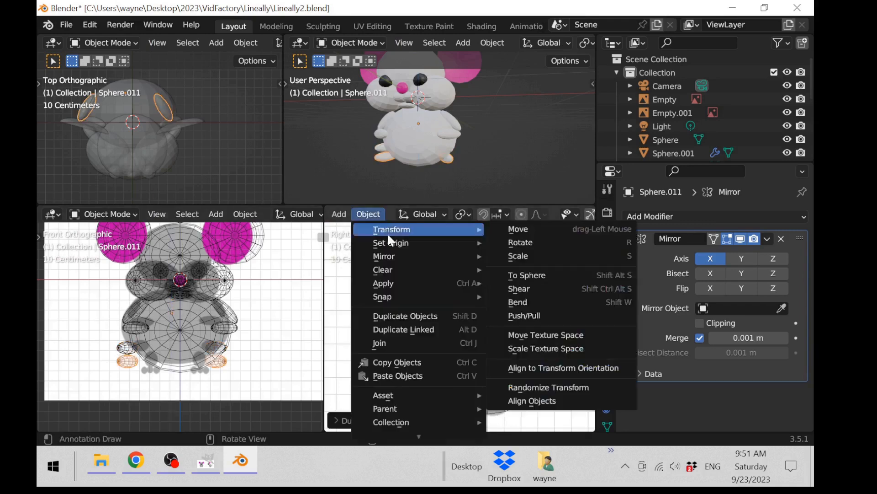
pyautogui.click(106, 214)
pyautogui.click(108, 242)
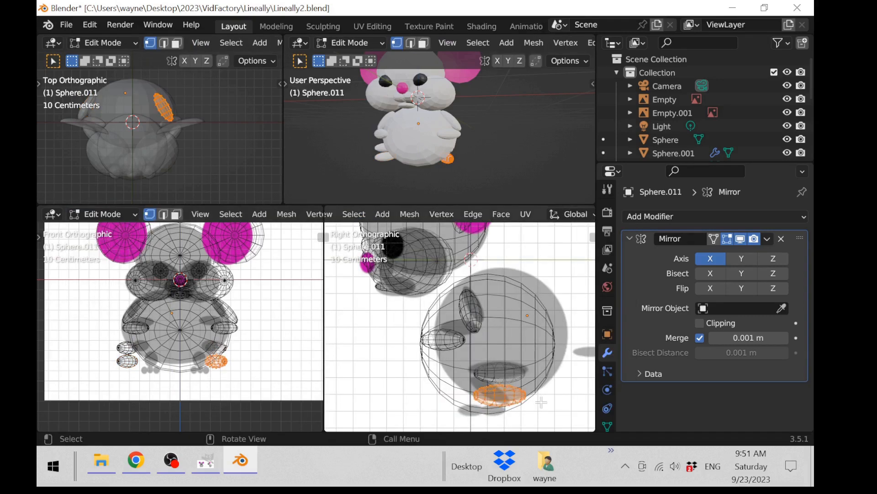
# Rotate, move and slightly shrink the lower leg to match the slanted leg shape in the side reference
pyautogui.press('r')
pyautogui.click(523, 425)
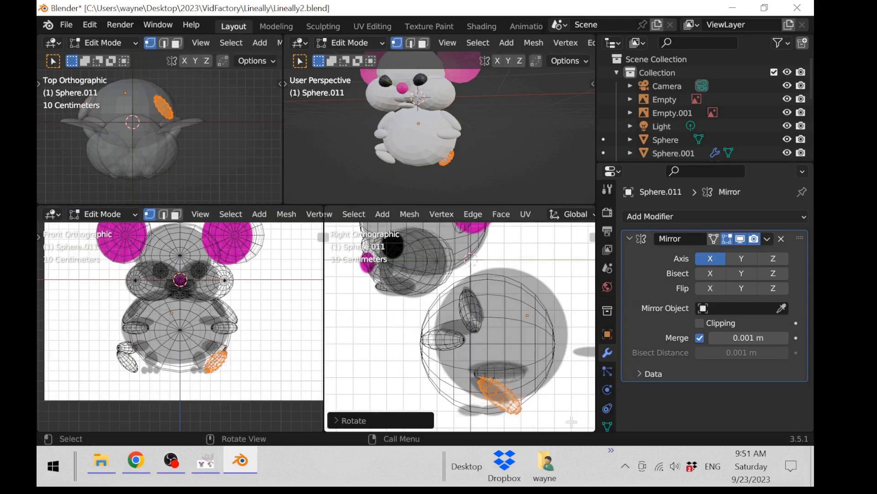
pyautogui.press('g')
pyautogui.click(558, 406)
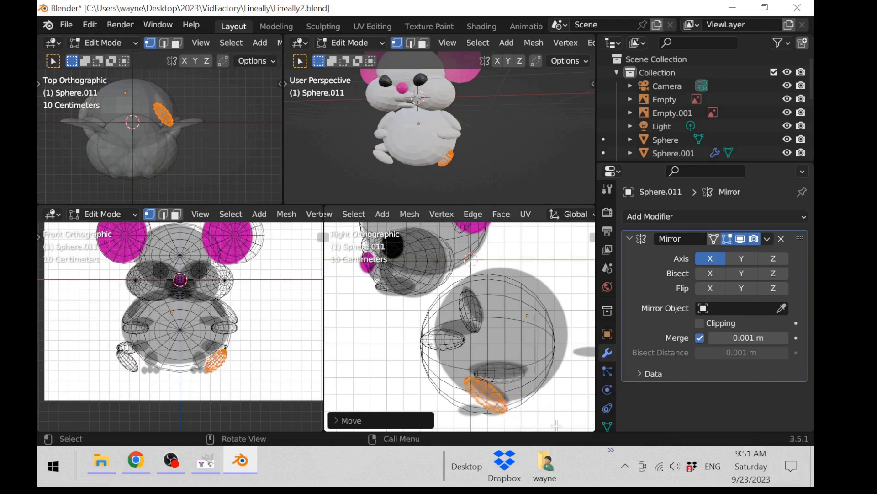
pyautogui.press('s')
pyautogui.click(548, 421)
pyautogui.moveTo(455, 177); pyautogui.dragTo(486, 176, button='middle')
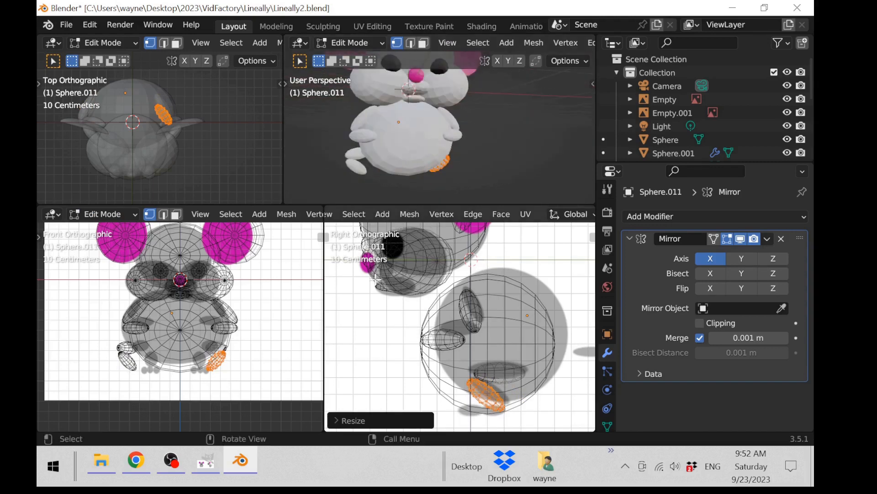
pyautogui.press('Tab')
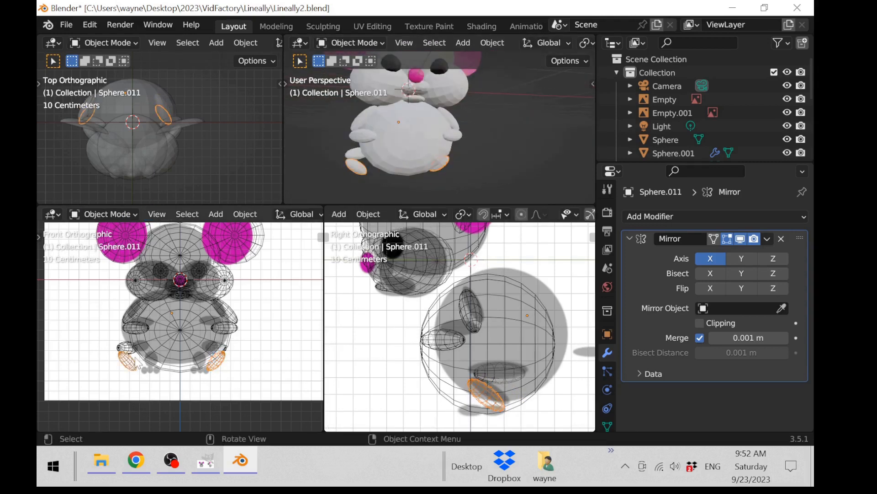
# Select the body sphere and snap the 3D cursor to its centre
pyautogui.click(125, 356)
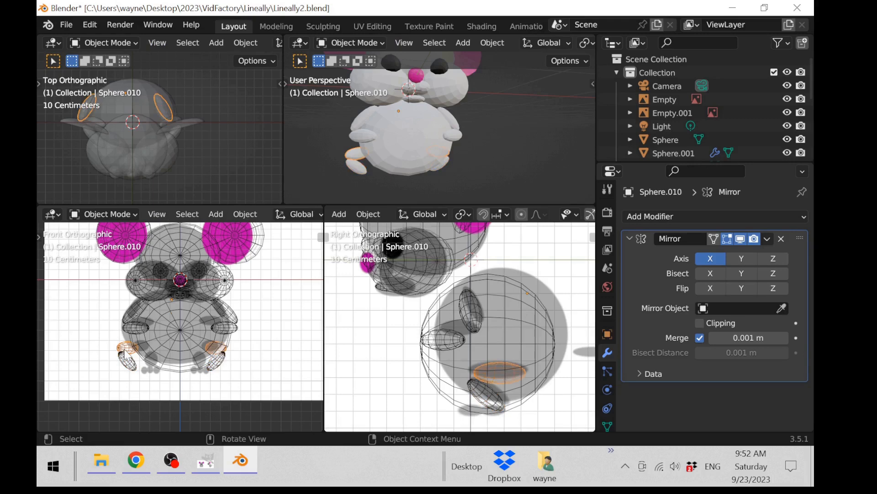
pyautogui.scroll(3, 195, 314)
pyautogui.click(177, 330)
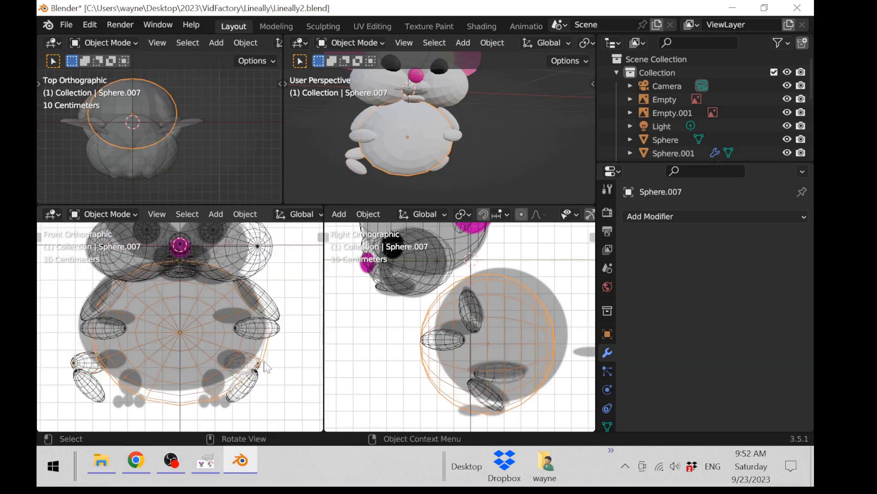
pyautogui.hotkey('shift', 's')
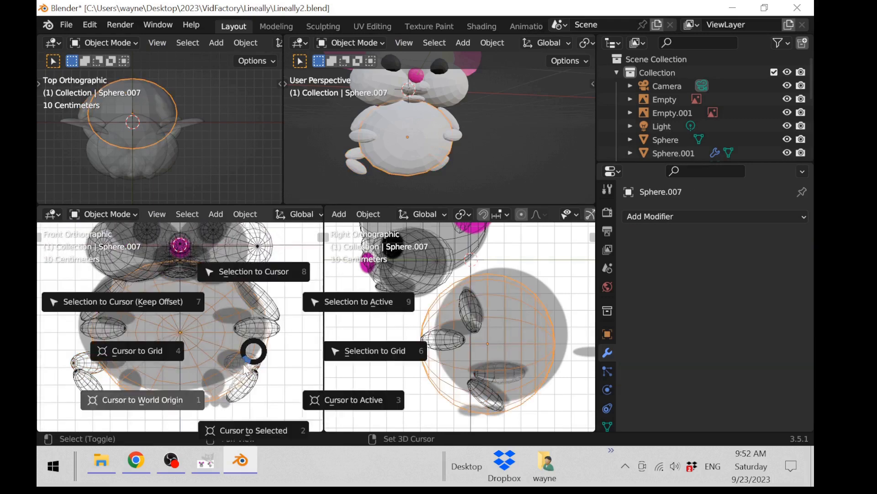
pyautogui.click(267, 428)
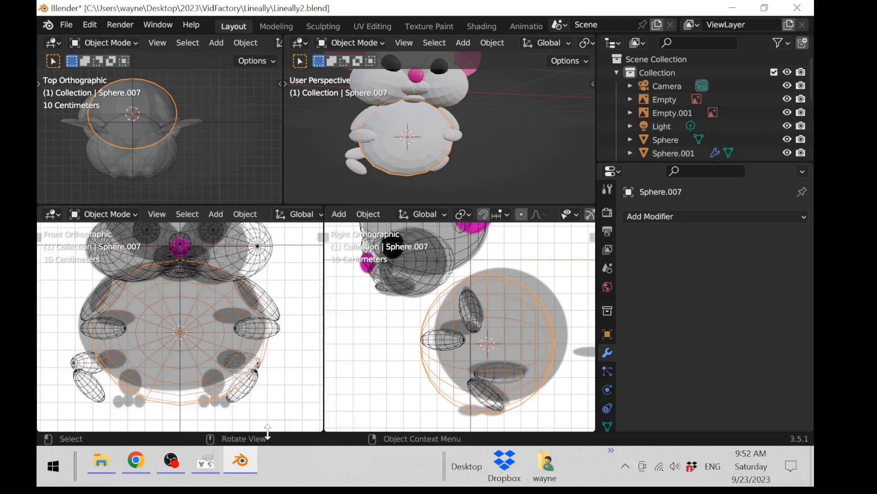
# Set the upper leg's origin to the 3D cursor at the body's centre so its mirrored copy is symmetrical
pyautogui.click(252, 360)
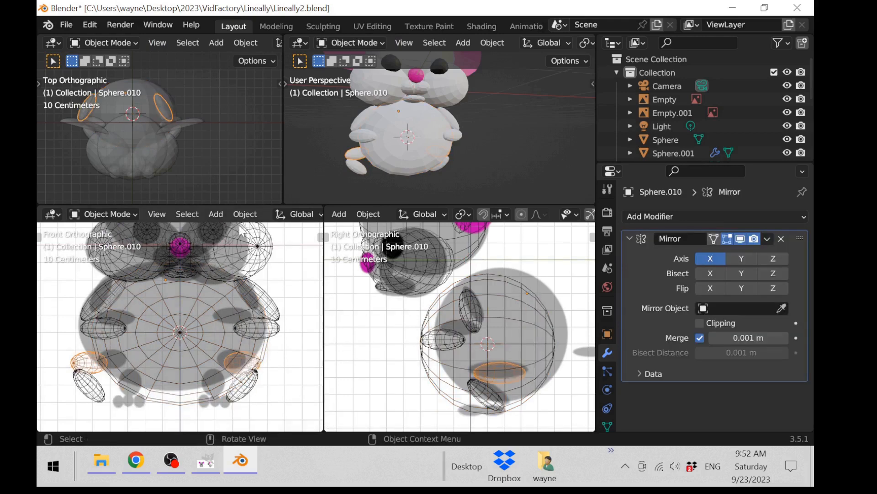
pyautogui.click(247, 215)
pyautogui.moveTo(278, 243)
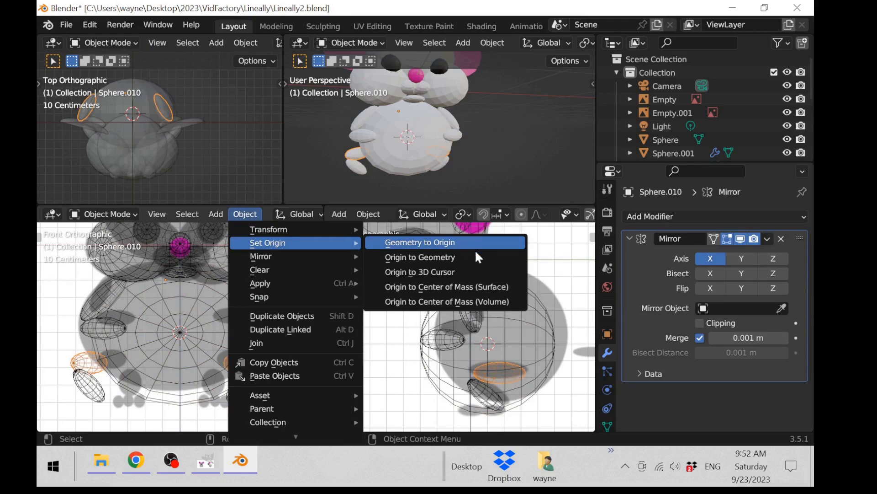
pyautogui.click(475, 271)
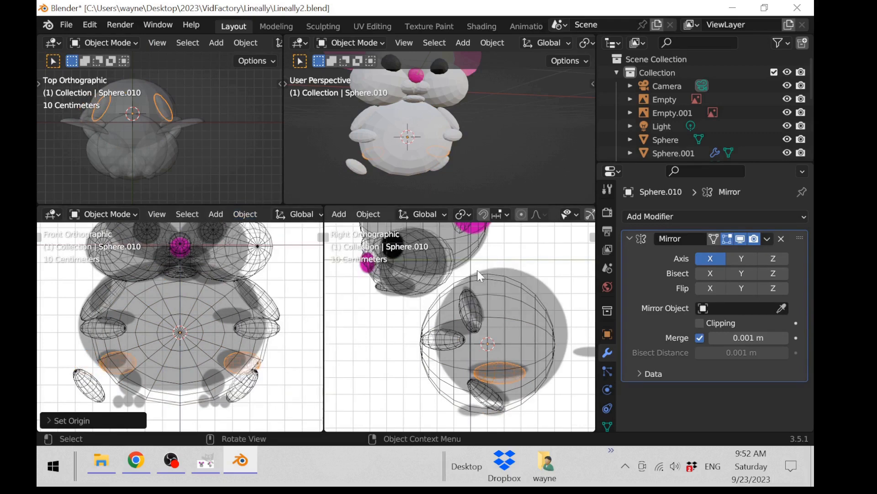
# Select the lower leg and set its origin to the 3D cursor at the body's centre
pyautogui.click(256, 399)
pyautogui.click(254, 396)
pyautogui.click(368, 214)
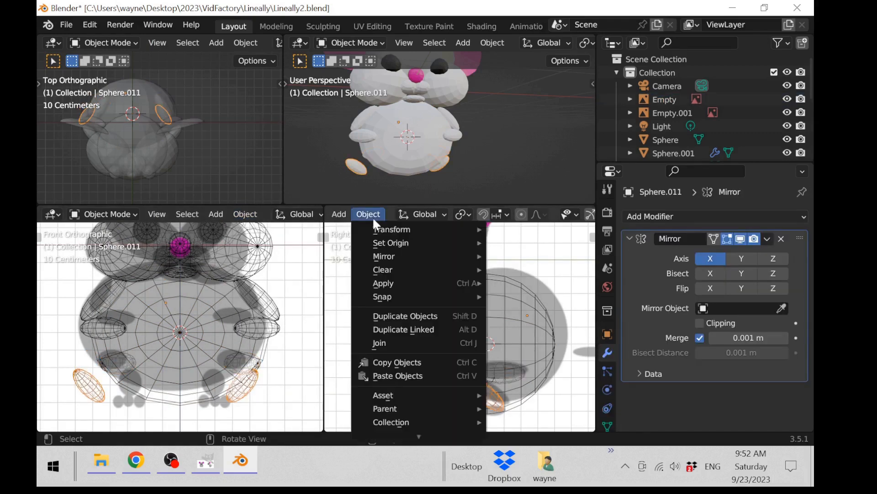
pyautogui.moveTo(403, 242)
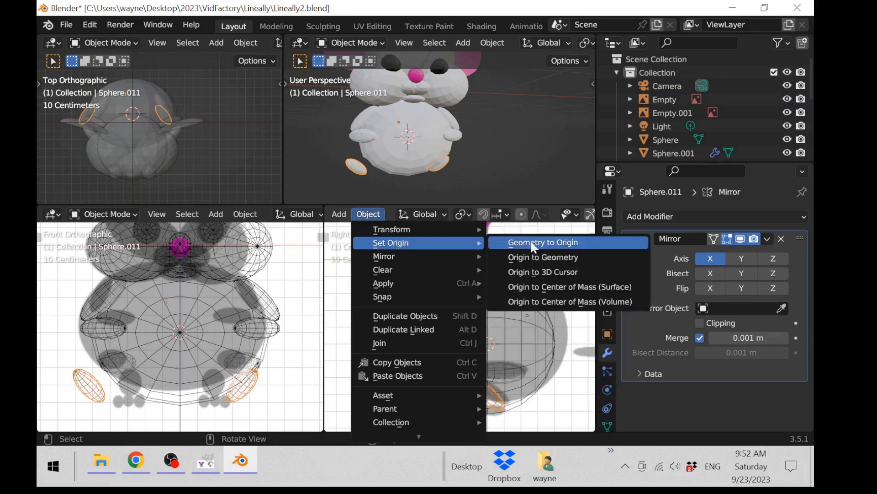
pyautogui.click(555, 273)
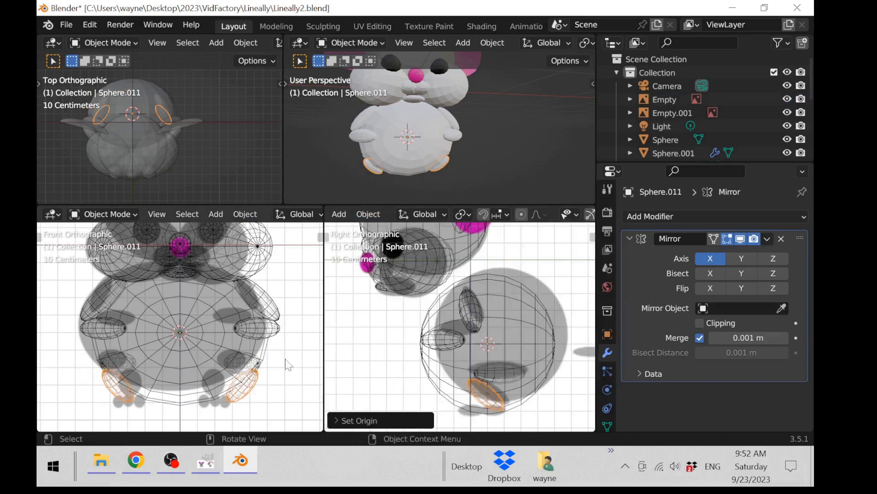
# Move the upper leg's mesh outward from the body by about 0.14 m in the top view
pyautogui.moveTo(285, 143); pyautogui.dragTo(321, 380, button='middle')
pyautogui.click(260, 373)
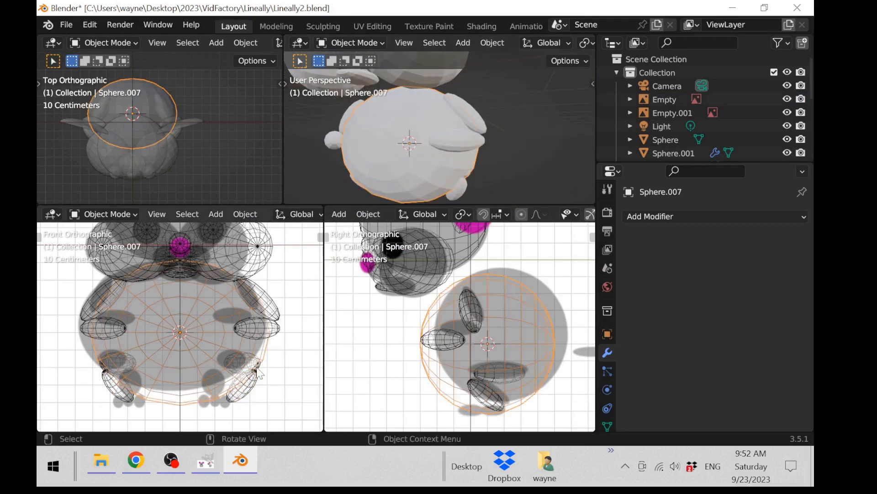
pyautogui.click(260, 371)
pyautogui.press('Tab')
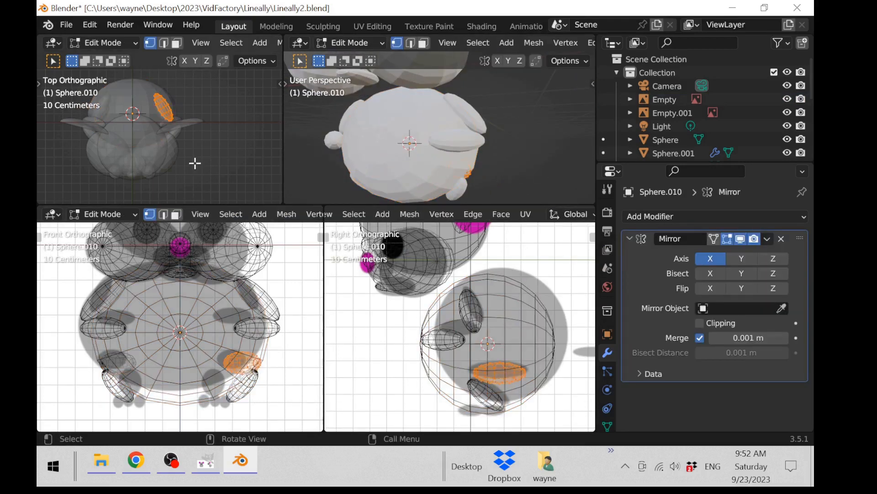
pyautogui.press('g')
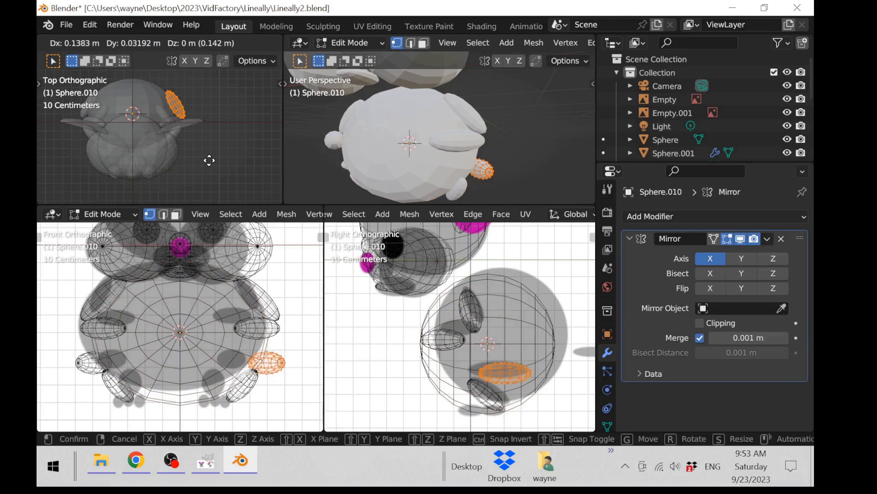
pyautogui.click(209, 161)
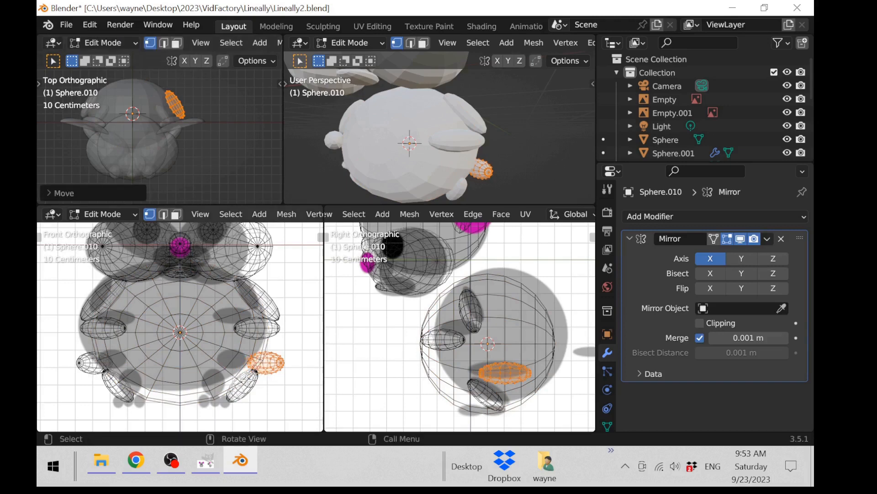
pyautogui.press('Tab')
# Try the lower leg's mesh about 0.15 m farther out in the front view, and move it back beside the body
pyautogui.click(241, 385)
pyautogui.press('Tab')
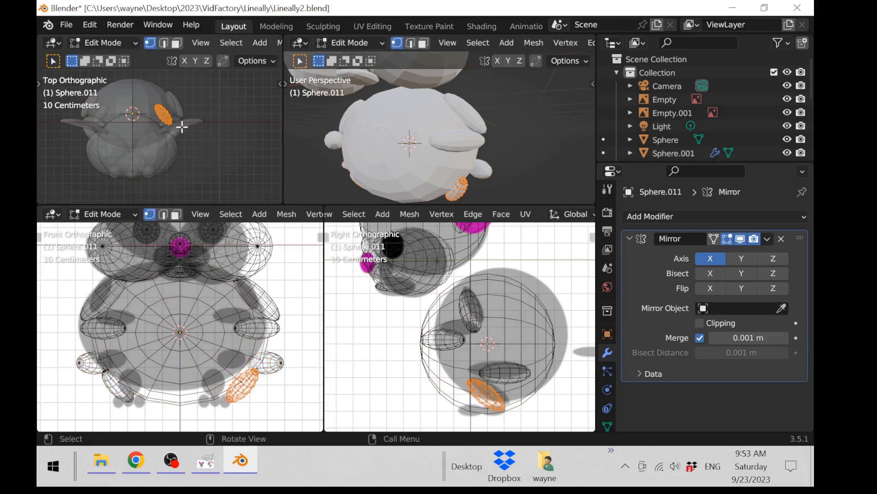
pyautogui.press('g')
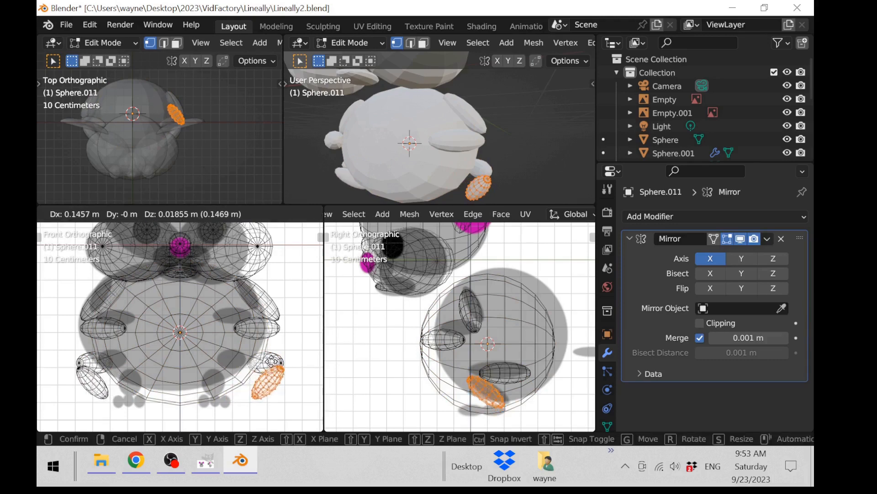
pyautogui.click(274, 366)
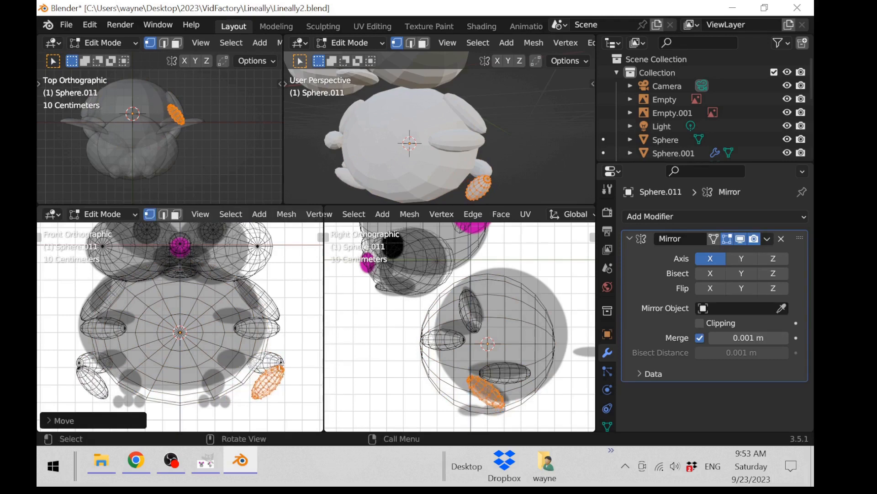
pyautogui.press('g')
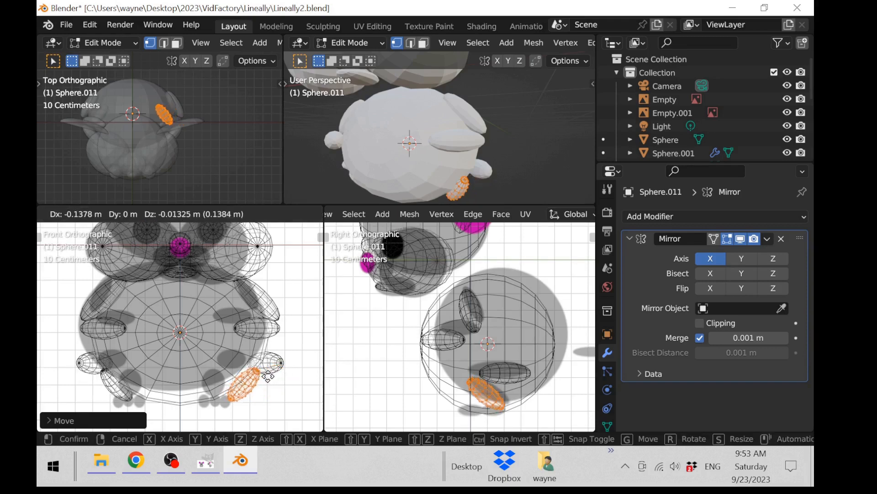
pyautogui.click(268, 376)
pyautogui.press('Tab')
# Rotate the upper leg's mesh about 29 degrees in the top view to point straight forward, and shift it slightly inward toward the body
pyautogui.click(283, 371)
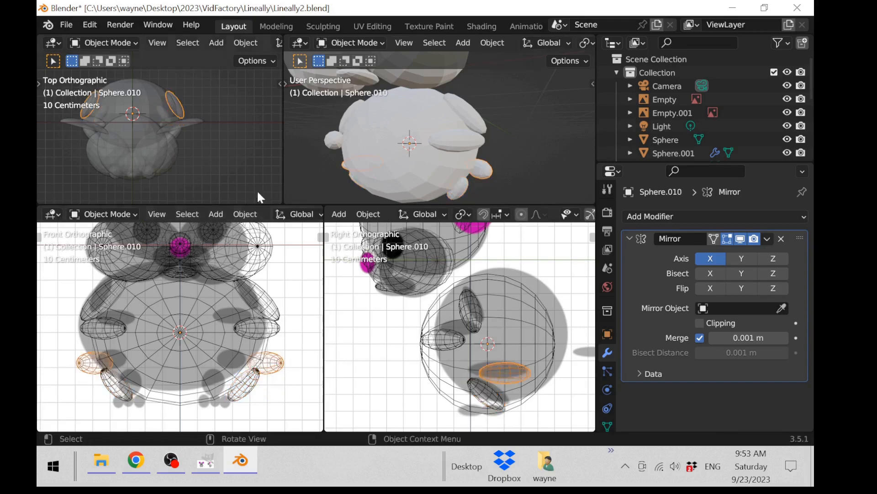
pyautogui.press('Tab')
pyautogui.press('r')
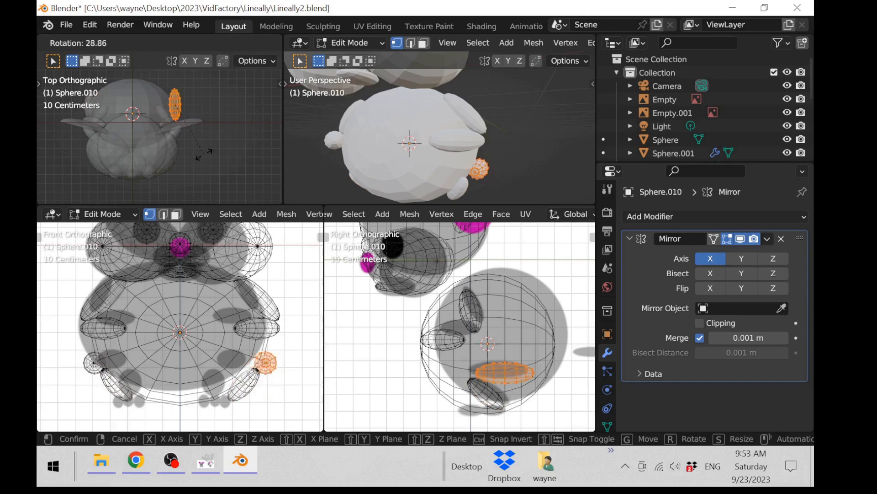
pyautogui.click(207, 153)
pyautogui.press('g')
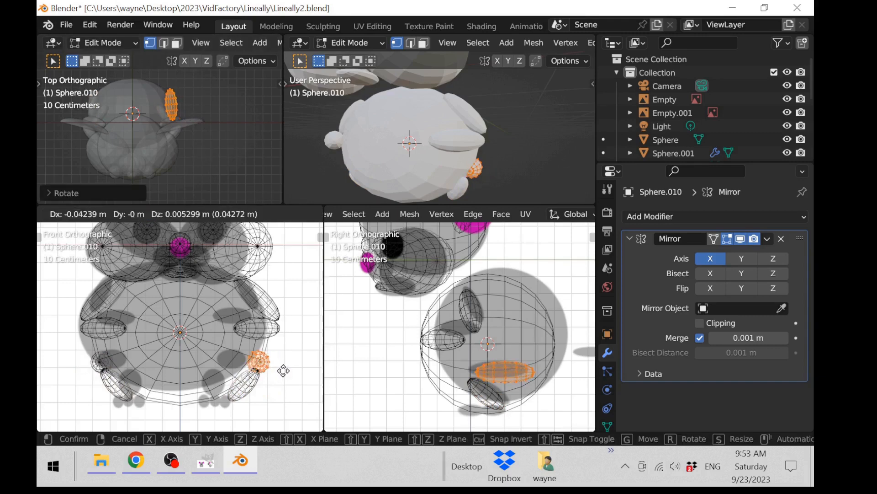
pyautogui.click(293, 368)
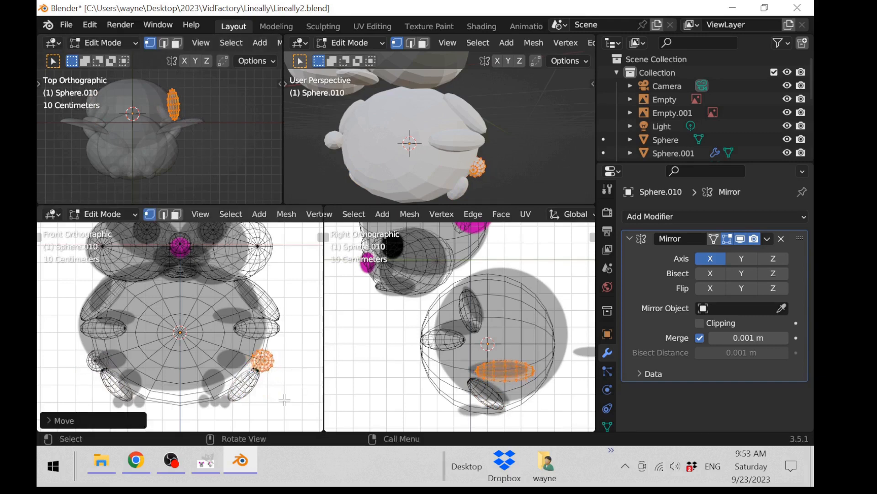
pyautogui.press('Tab')
pyautogui.moveTo(502, 137); pyautogui.dragTo(492, 158, button='middle')
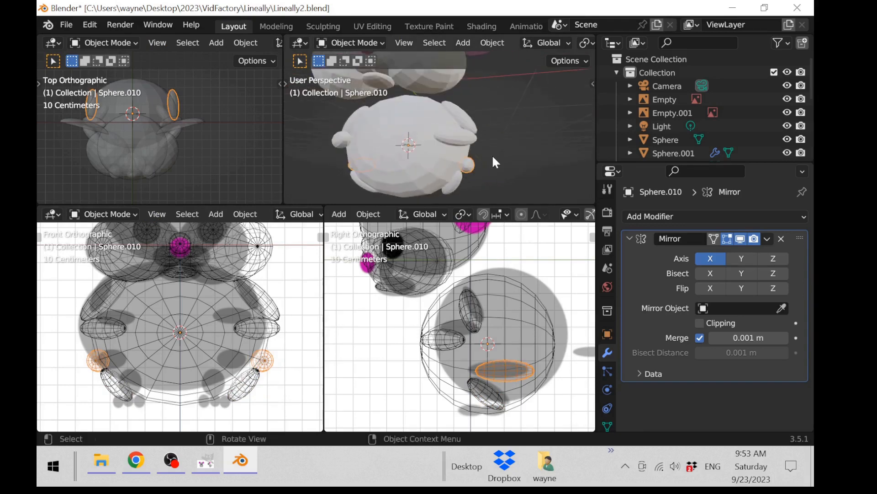
pyautogui.press('Tab')
pyautogui.press('Tab')
# Rotate the lower leg's mesh about -13 degrees in the front view and move it outward to sit directly beneath the upper leg
pyautogui.click(254, 394)
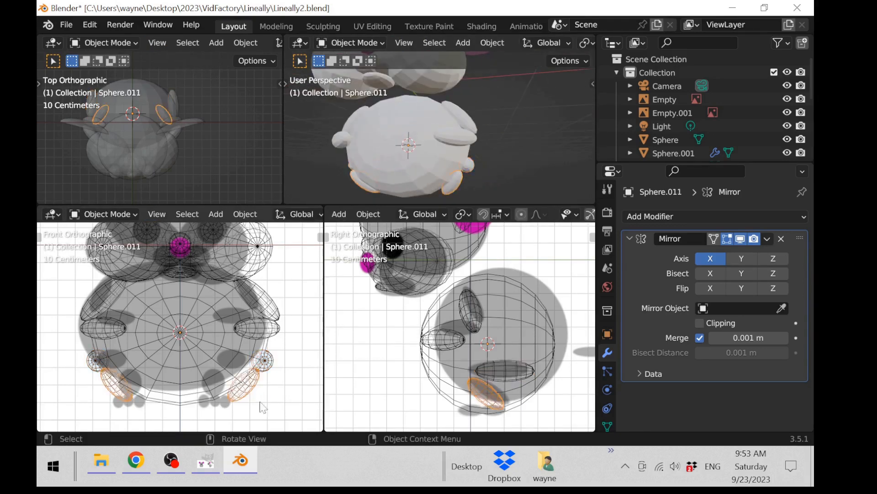
pyautogui.press('Tab')
pyautogui.moveTo(398, 91); pyautogui.dragTo(499, 165, button='middle')
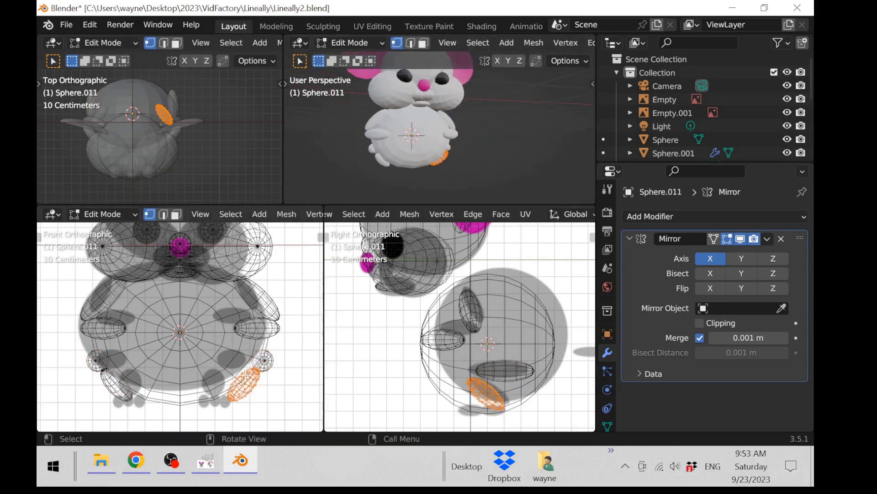
pyautogui.press('r')
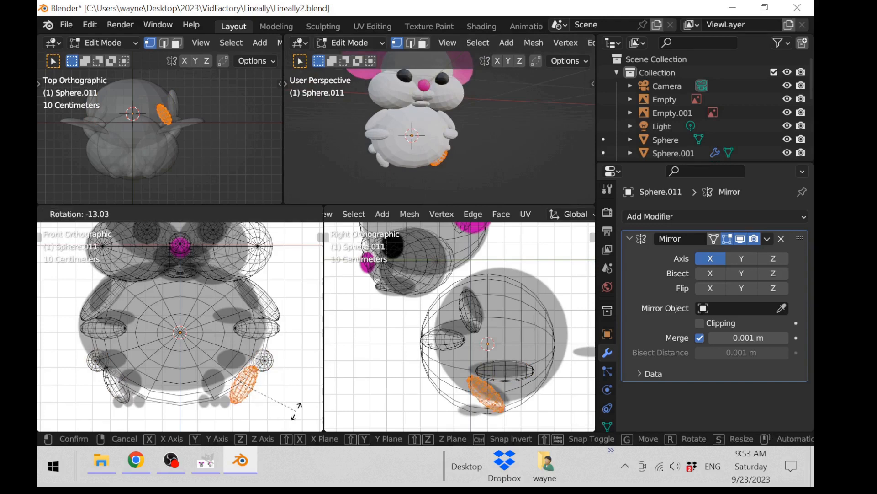
pyautogui.click(296, 411)
pyautogui.press('g')
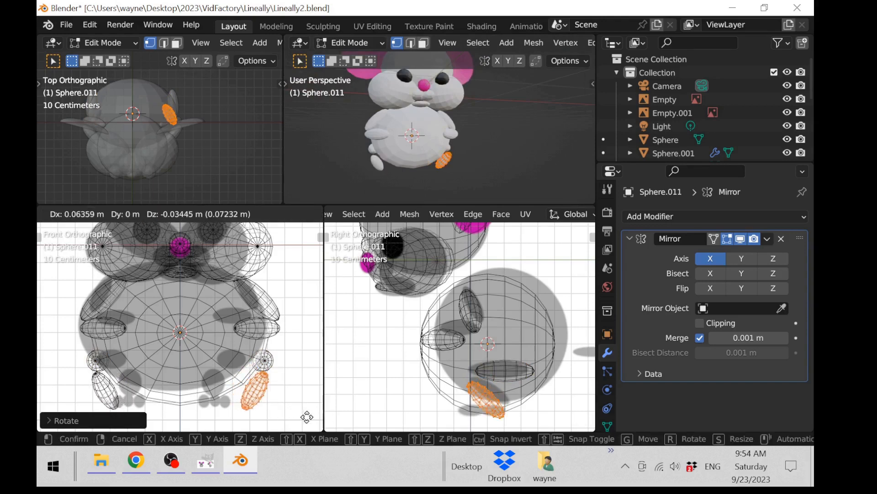
pyautogui.click(302, 416)
pyautogui.press('g')
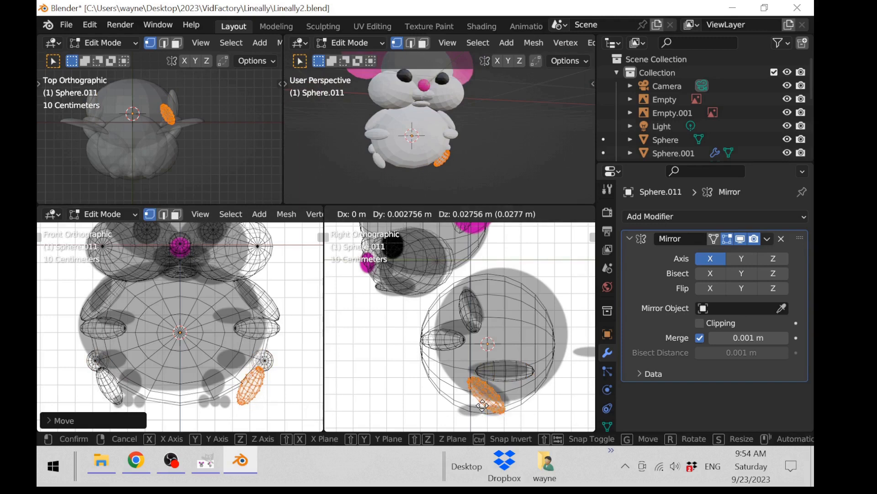
pyautogui.click(482, 406)
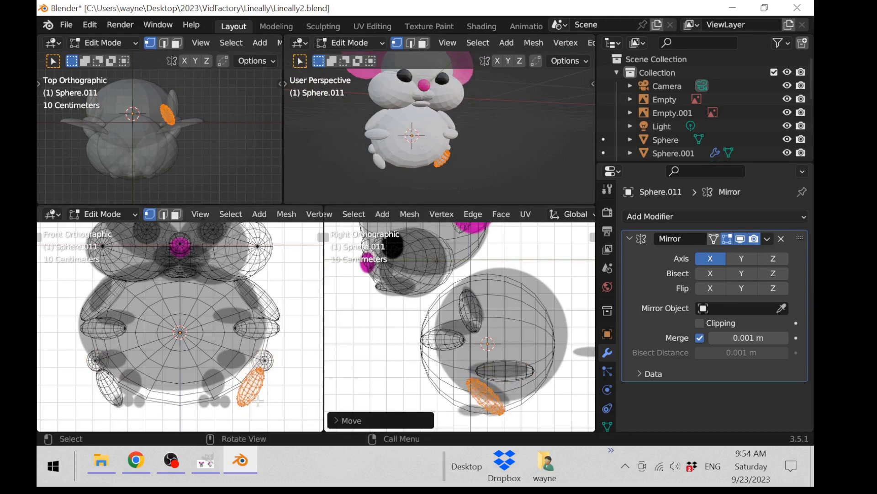
pyautogui.press('Tab')
# Check the whole mouse in an enlarged perspective view, and add a UV sphere at the 3D cursor
pyautogui.hotkey('ctrl', 'space')
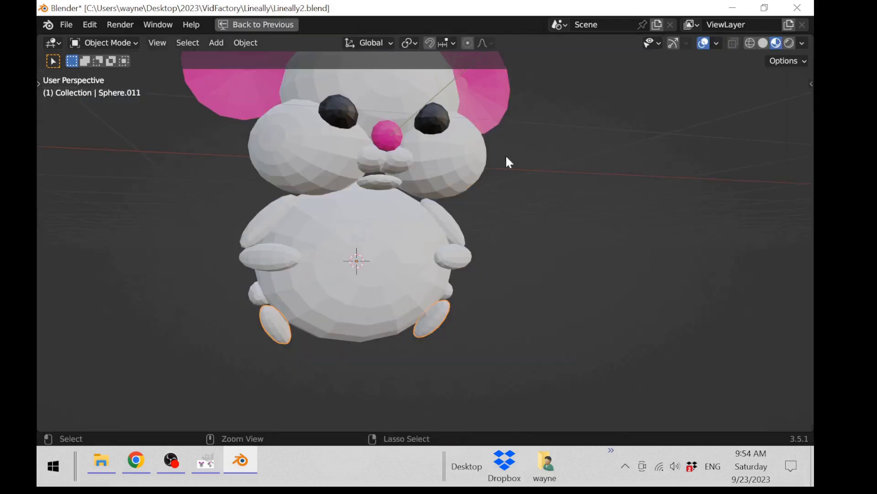
pyautogui.moveTo(506, 158); pyautogui.dragTo(526, 264, button='middle')
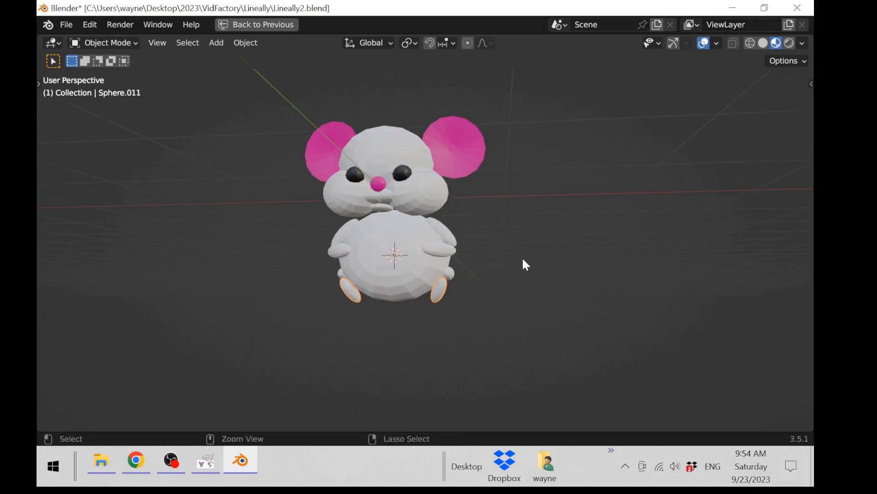
pyautogui.hotkey('ctrl', 'space')
pyautogui.click(485, 402)
pyautogui.click(486, 403)
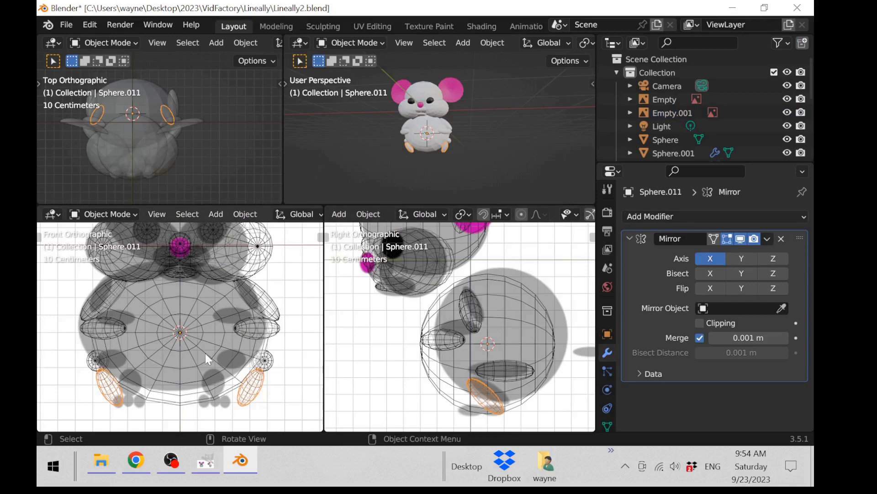
pyautogui.hotkey('shift', 'a')
pyautogui.moveTo(173, 174)
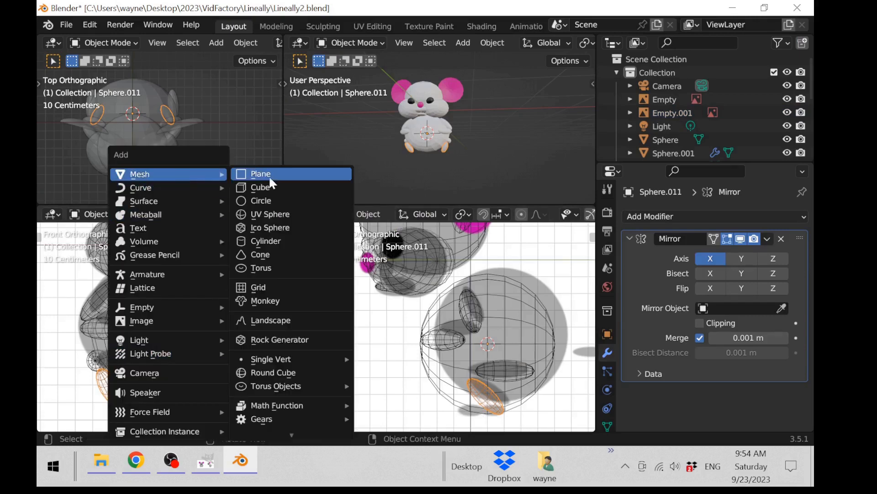
pyautogui.click(271, 214)
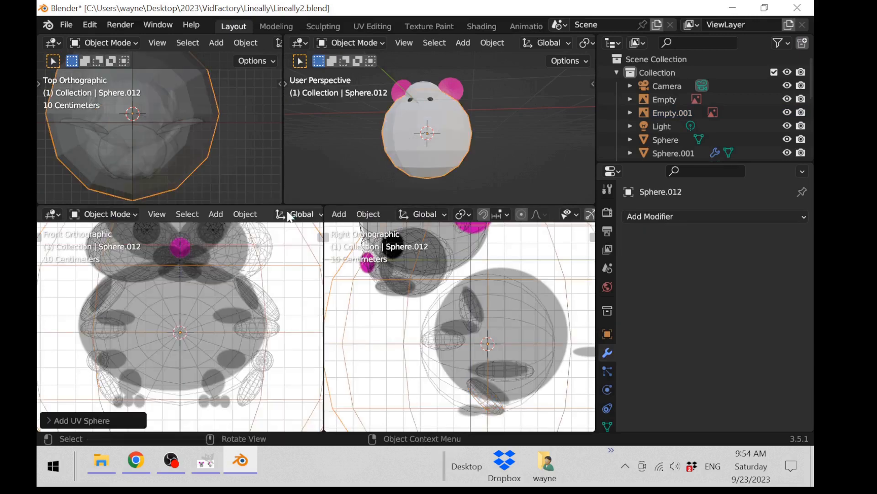
# Set the new UV sphere to 8 segments and 6 rings, and scale it down to a small ball at the body's centre
pyautogui.click(49, 421)
pyautogui.click(127, 276)
pyautogui.click(127, 275)
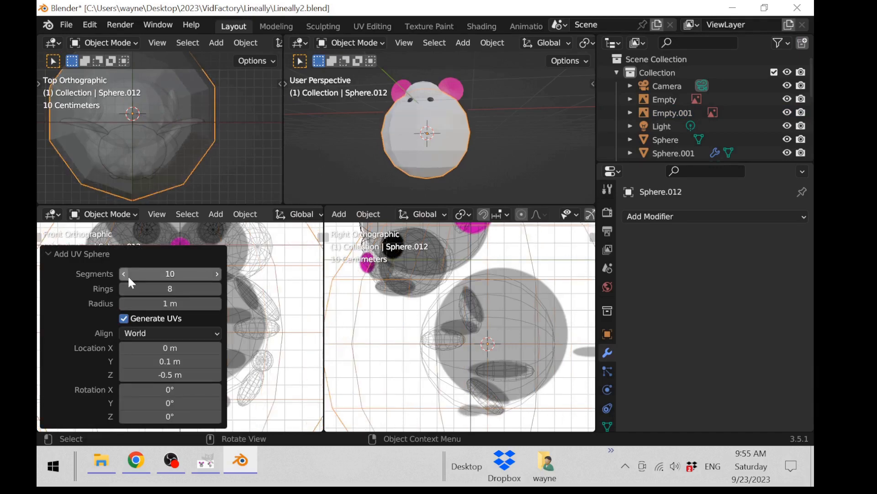
pyautogui.click(128, 275)
pyautogui.click(127, 275)
pyautogui.click(122, 289)
pyautogui.click(122, 289)
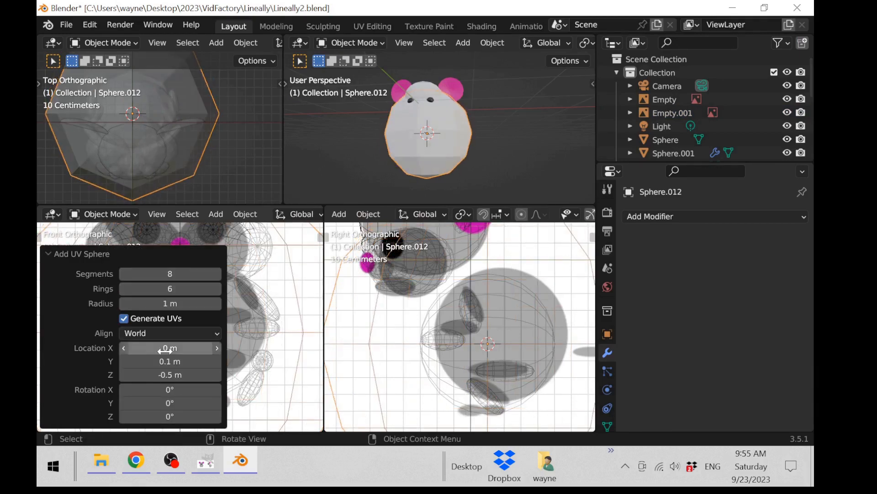
pyautogui.click(49, 254)
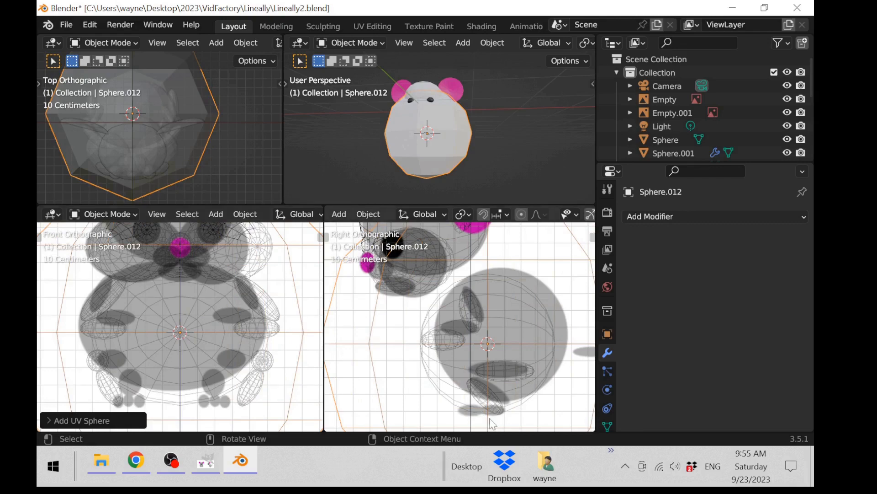
pyautogui.press('s')
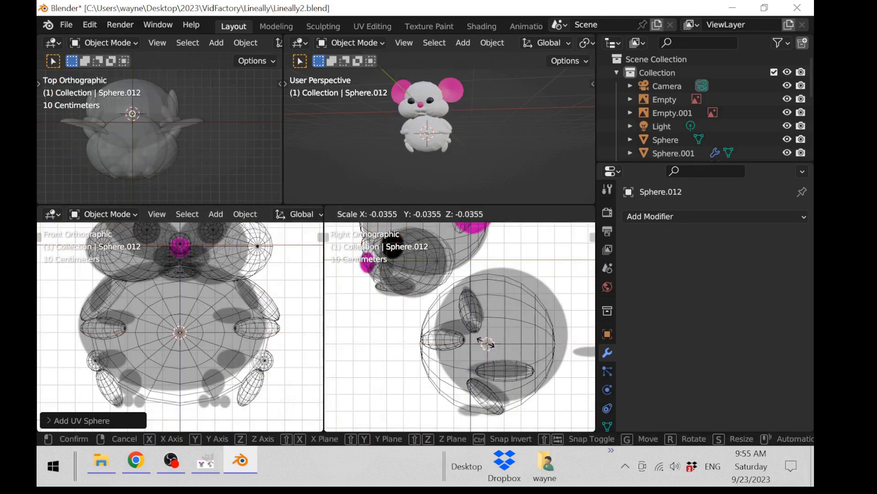
pyautogui.click(487, 343)
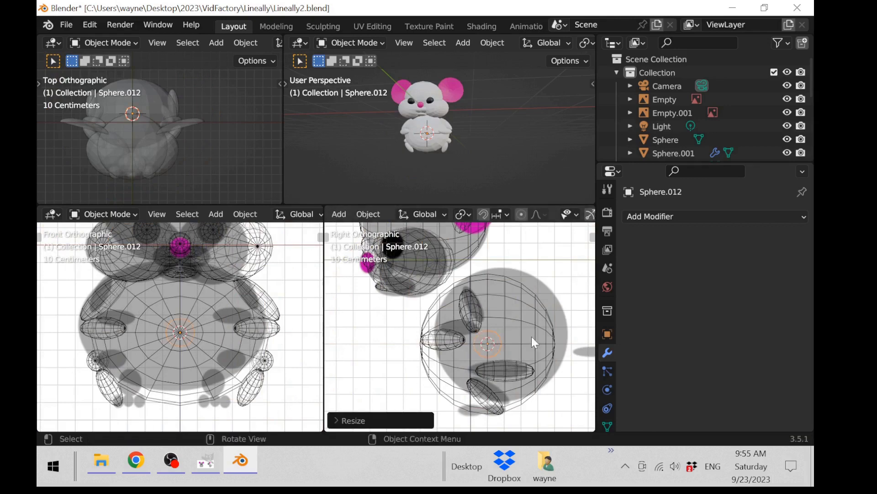
# Add an X-axis Mirror modifier to the small ball and move its mesh down and outward to below the lower leg
pyautogui.click(668, 213)
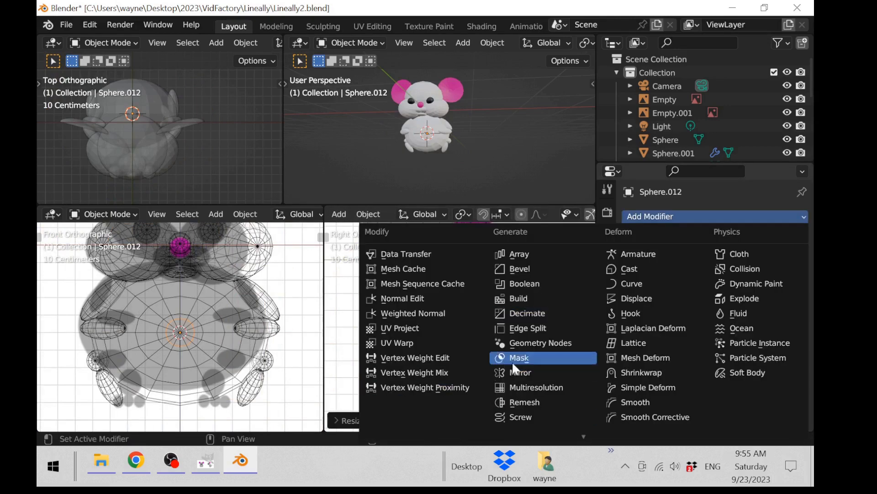
pyautogui.click(542, 371)
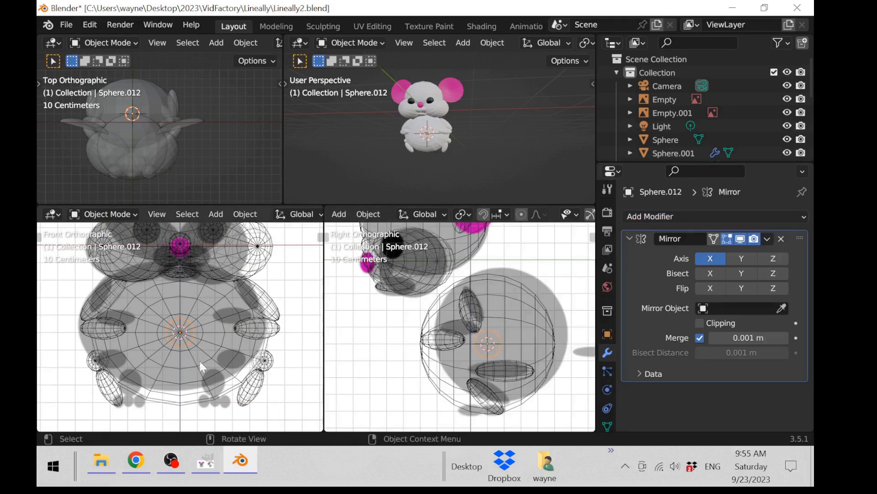
pyautogui.click(107, 214)
pyautogui.click(103, 244)
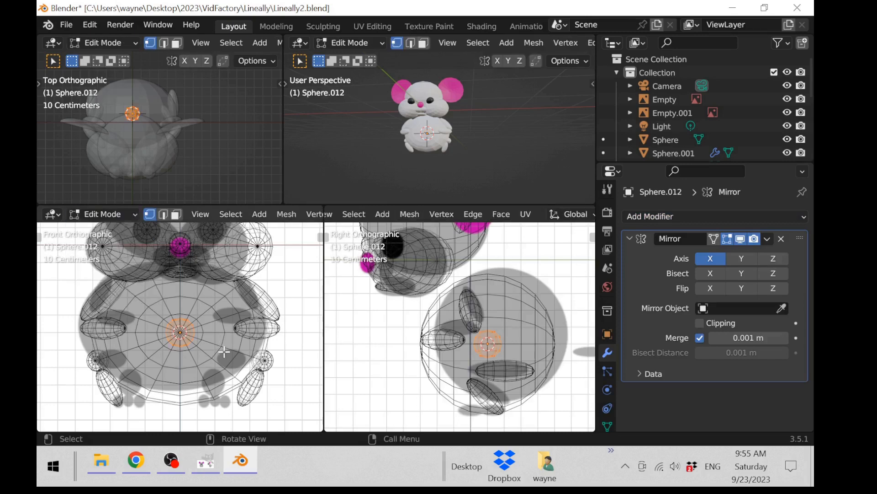
pyautogui.press('g')
pyautogui.click(300, 229)
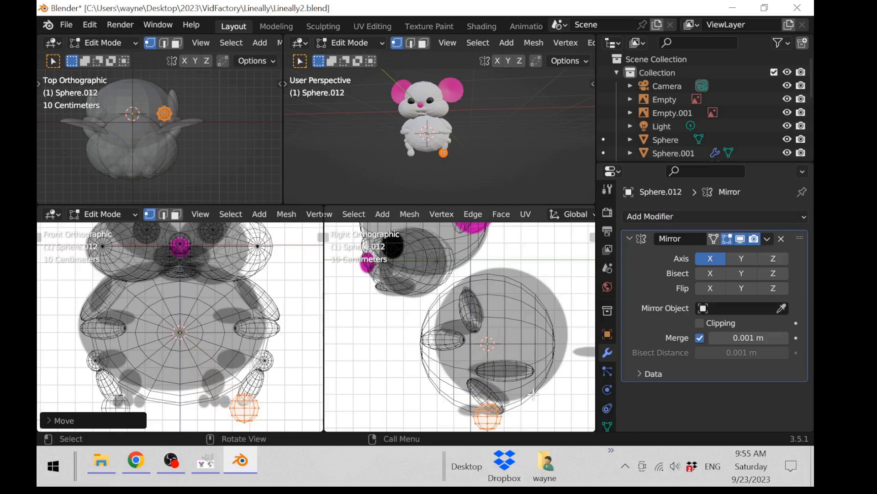
# Rotate the ball's mesh 90 degrees in the side view and scale it down to toe size
pyautogui.write('r90')
pyautogui.press('Return')
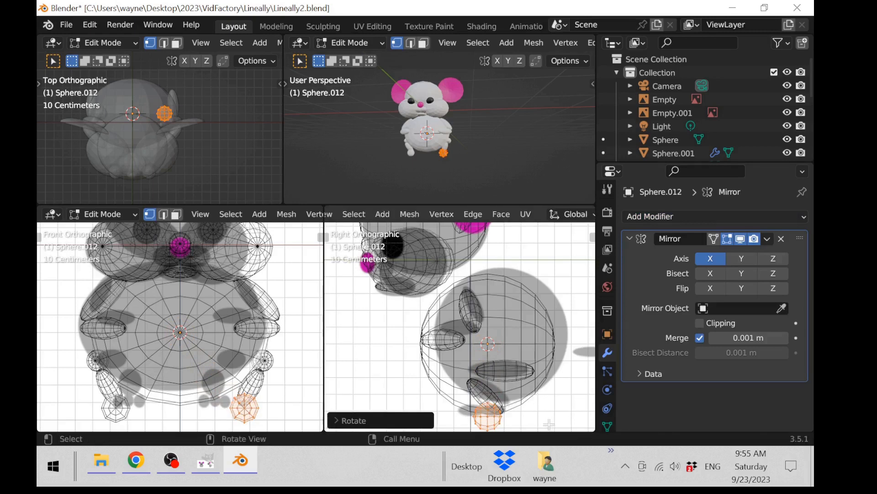
pyautogui.press('s')
pyautogui.click(523, 415)
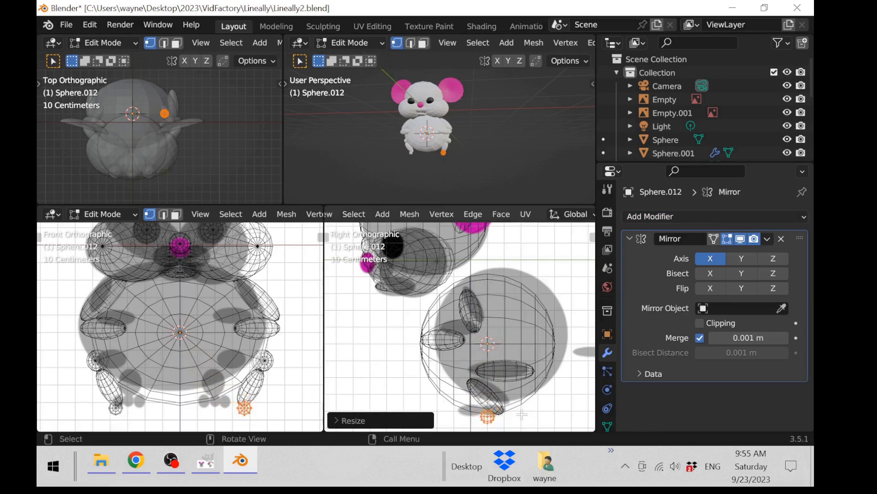
# Move the toe's mesh forward along Y to the front of the foot, and shift it slightly inward along X
pyautogui.press('g')
pyautogui.press('y')
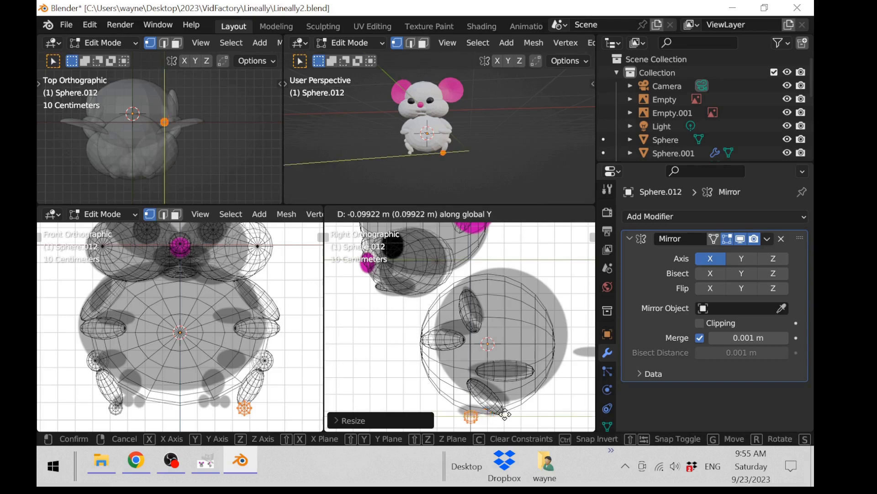
pyautogui.click(500, 414)
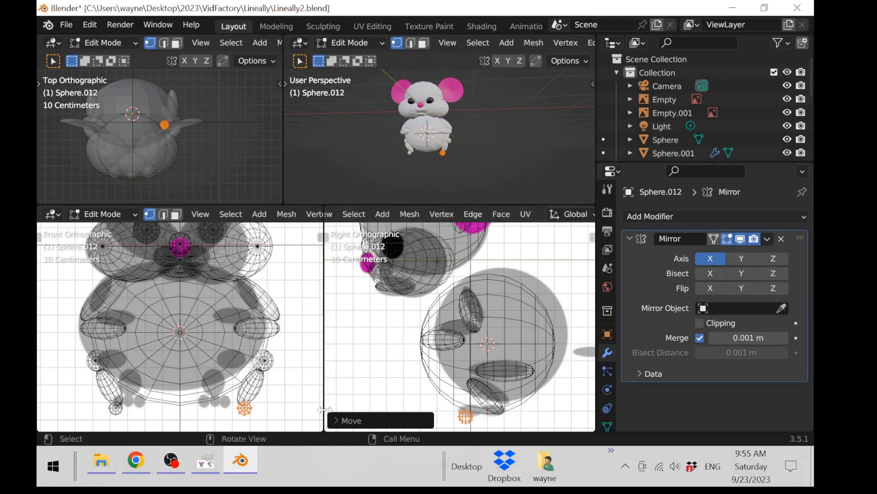
pyautogui.rightClick(259, 467)
pyautogui.click(269, 411)
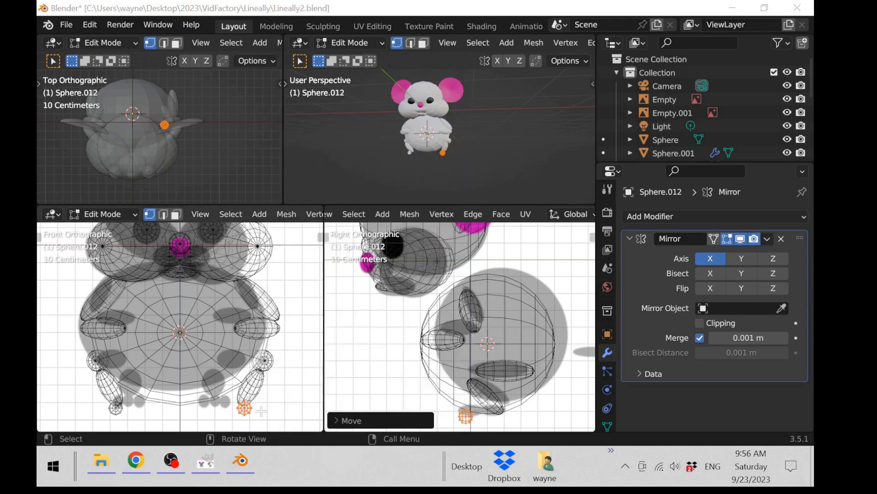
pyautogui.click(260, 410)
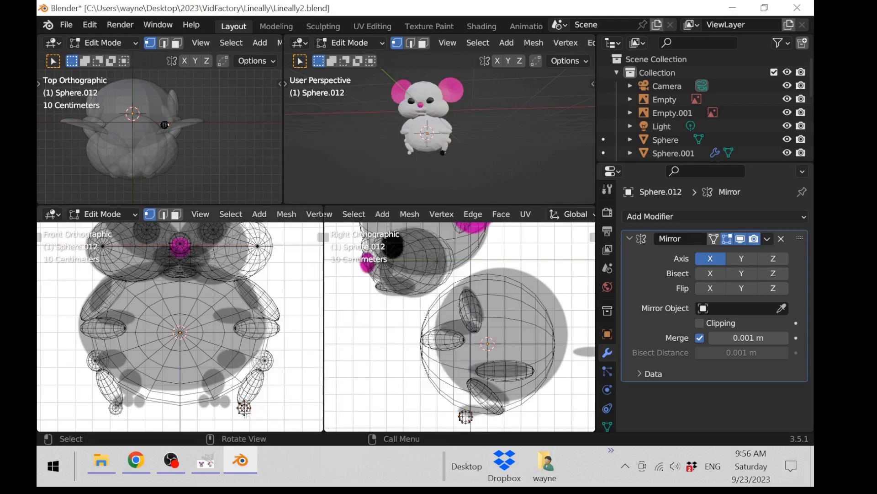
pyautogui.hotkey('ctrl', 'l')
pyautogui.press('g')
pyautogui.press('x')
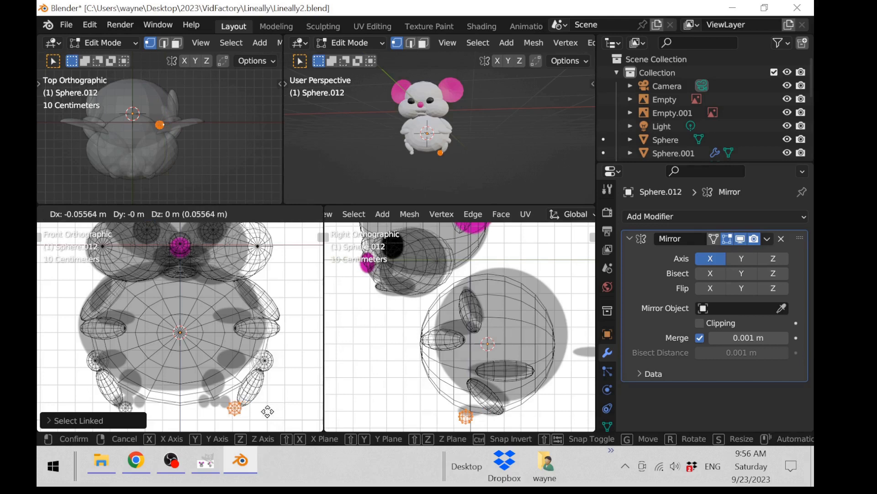
pyautogui.click(265, 411)
# Duplicate the toe twice outward along X, about 0.093 m apart, to form a row of three toes
pyautogui.hotkey('shift', 'd')
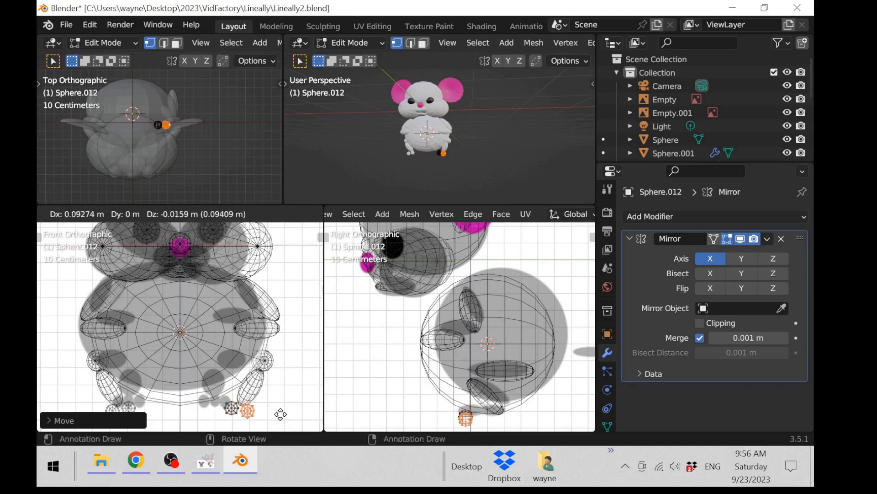
pyautogui.press('x')
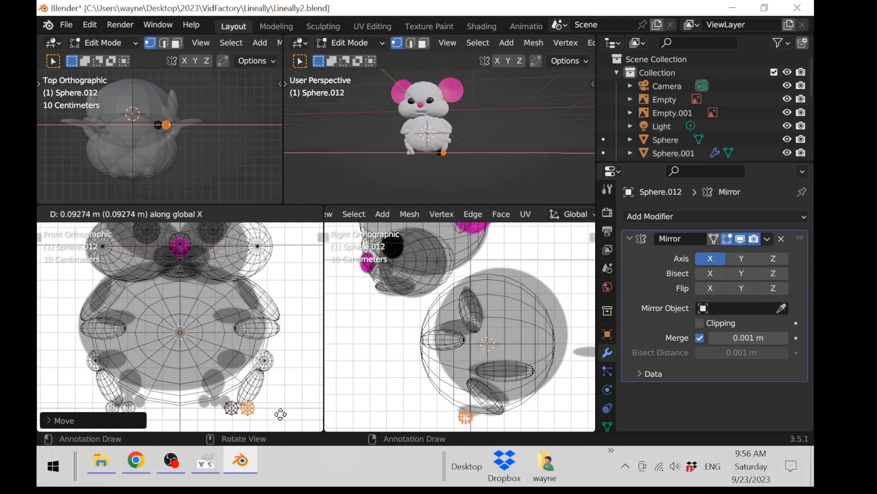
pyautogui.click(281, 414)
pyautogui.hotkey('shift', 'd')
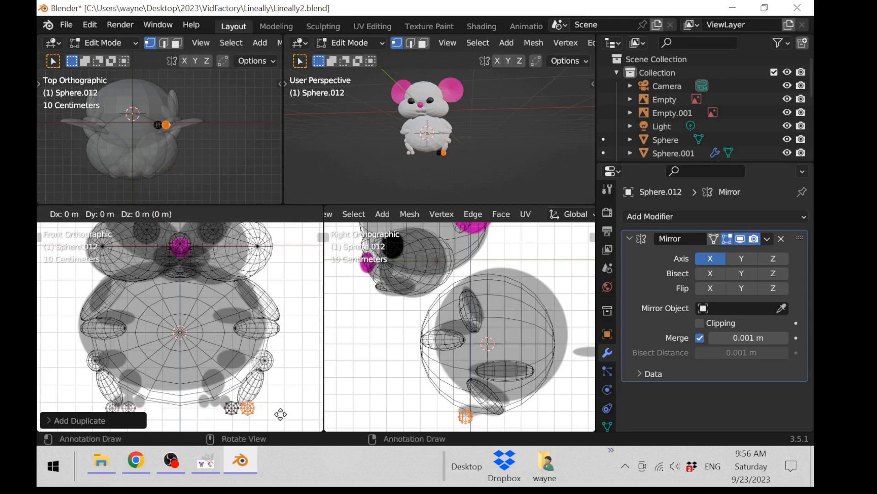
pyautogui.press('x')
pyautogui.click(296, 411)
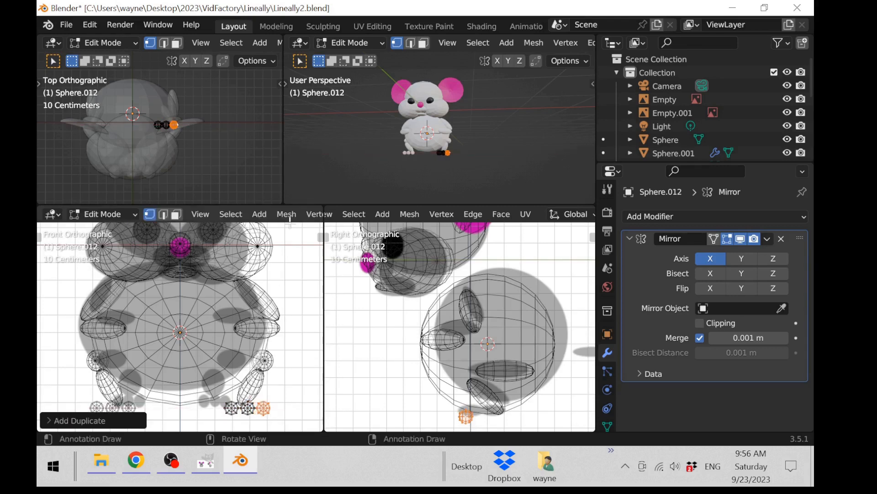
pyautogui.press('Tab')
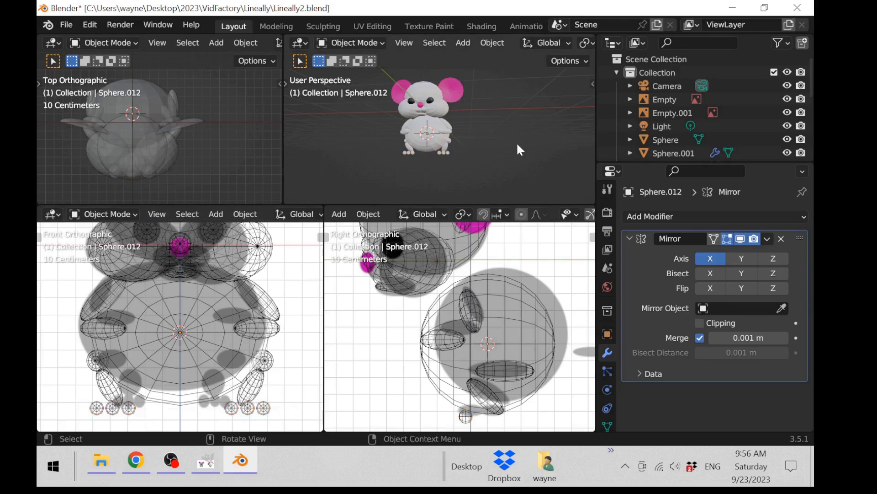
# Rotate the mesh of the mirrored muzzle sphere below the nose slightly in the side view
pyautogui.hotkey('ctrl', 'space')
pyautogui.scroll(3, 529, 190)
pyautogui.moveTo(529, 190); pyautogui.dragTo(375, 207, button='middle')
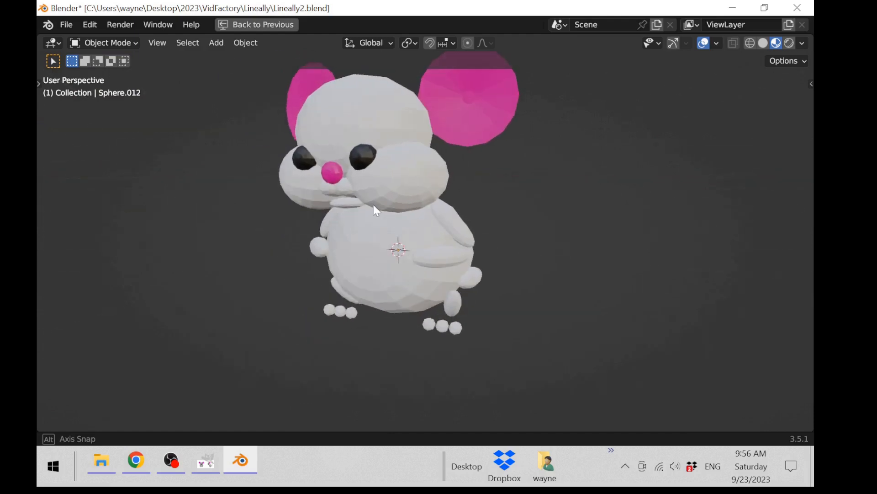
pyautogui.scroll(3, 375, 208)
pyautogui.moveTo(429, 211)
pyautogui.mouseDown(button='middle')
pyautogui.moveTo(384, 190)
pyautogui.moveTo(452, 190)
pyautogui.moveTo(439, 211)
pyautogui.moveTo(430, 201)
pyautogui.mouseUp(button='middle')
pyautogui.press('Tab')
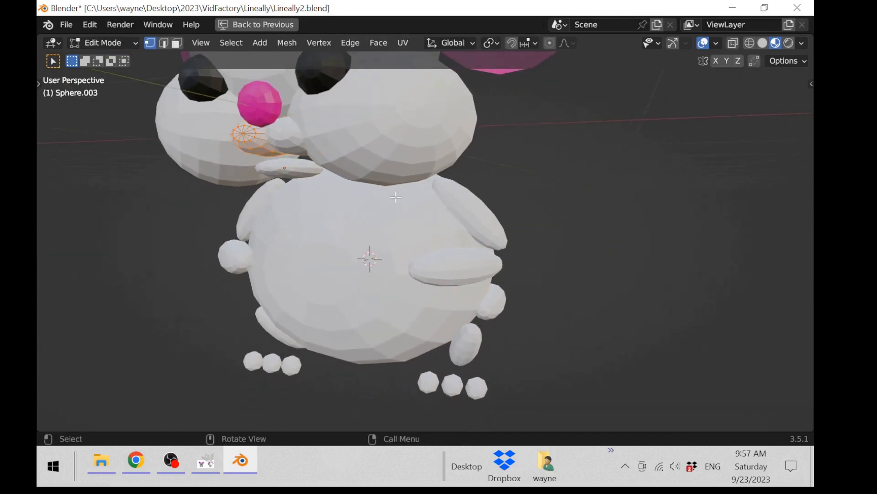
pyautogui.hotkey('ctrl', 'space')
pyautogui.press('r')
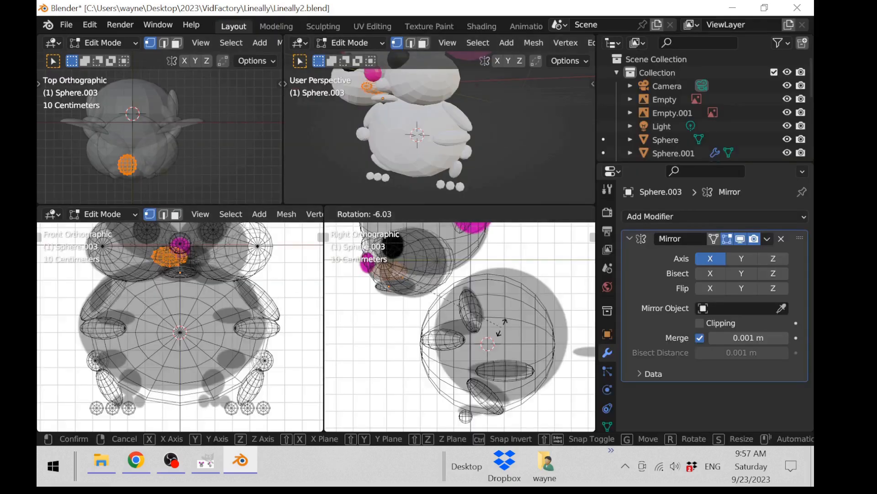
pyautogui.click(519, 308)
pyautogui.press('Tab')
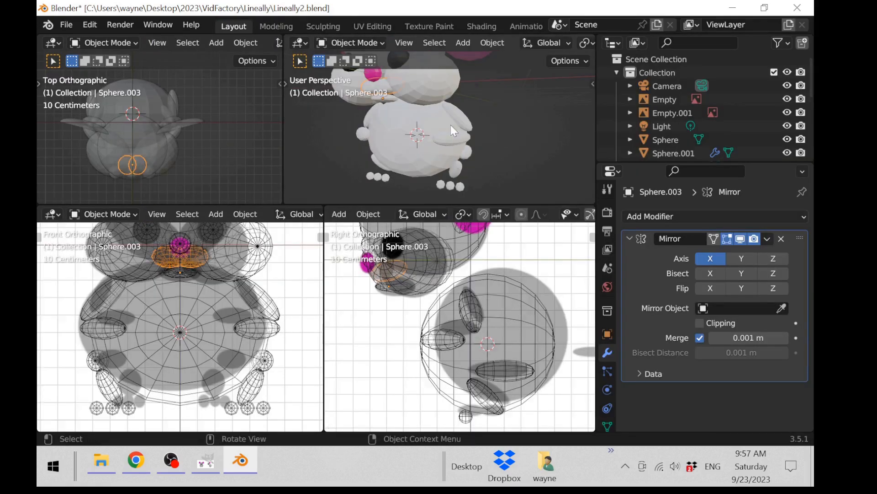
# Add a UV sphere at the 3D cursor and rotate it 90 degrees in the side view
pyautogui.click(506, 130)
pyautogui.hotkey('ctrl', 'space')
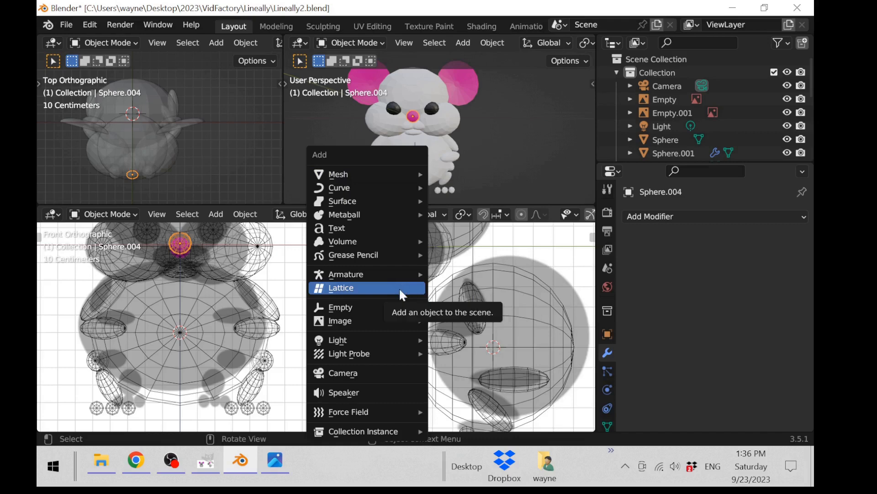
pyautogui.moveTo(381, 174)
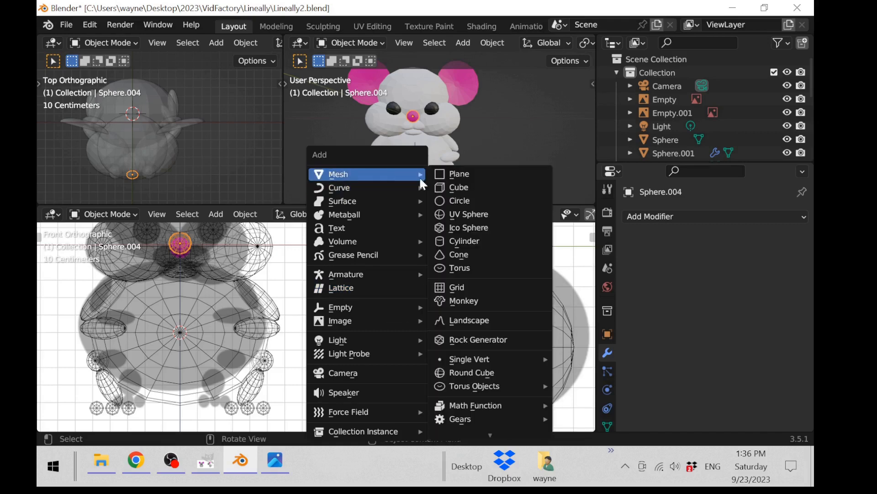
pyautogui.click(462, 216)
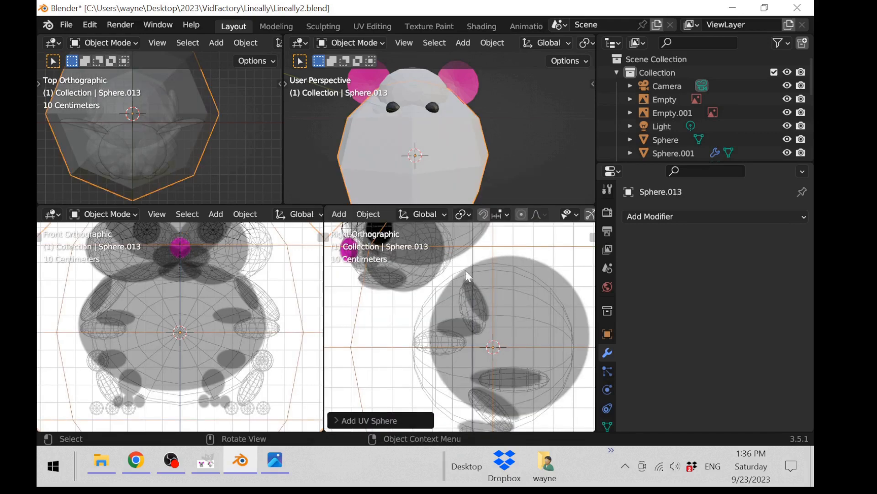
pyautogui.scroll(-3, 466, 271)
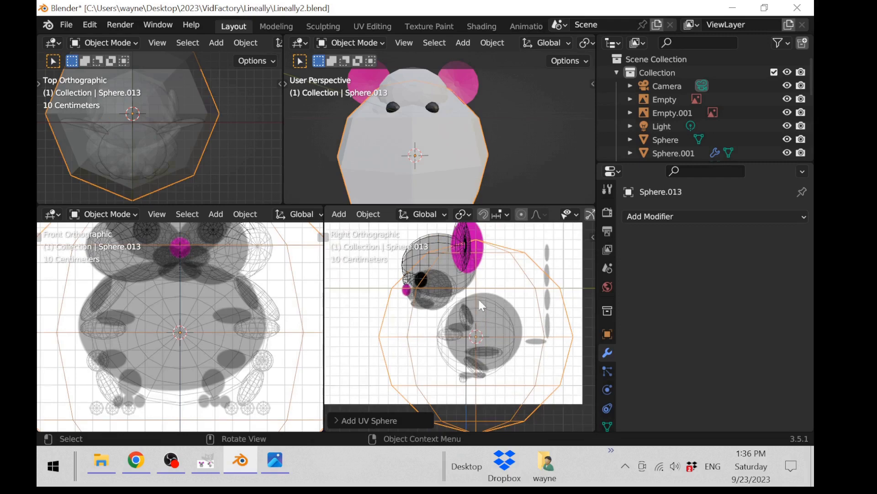
pyautogui.write('r90')
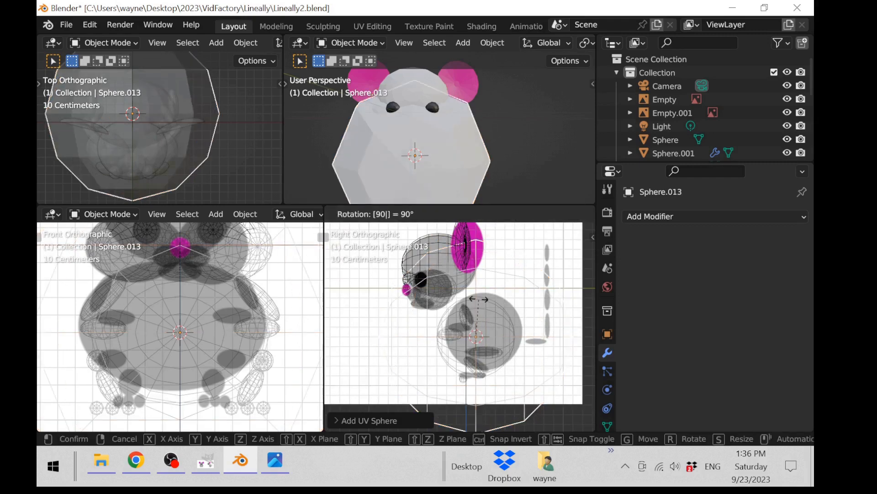
pyautogui.press('Return')
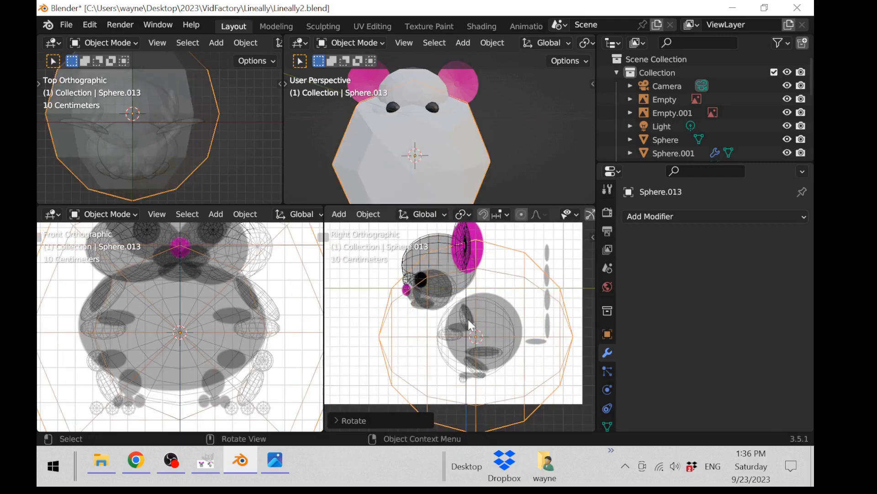
# Scale the new sphere down to a small ball and move it onto the horizontal tail segment behind the body
pyautogui.press('s')
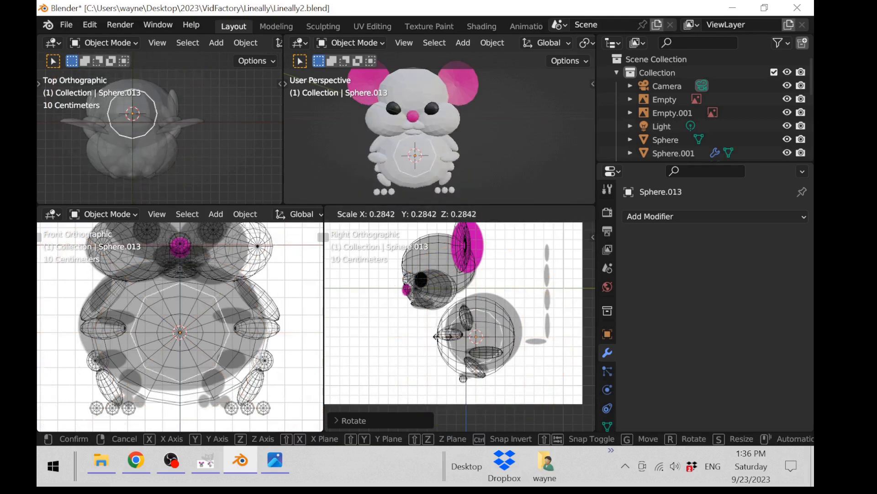
pyautogui.click(474, 351)
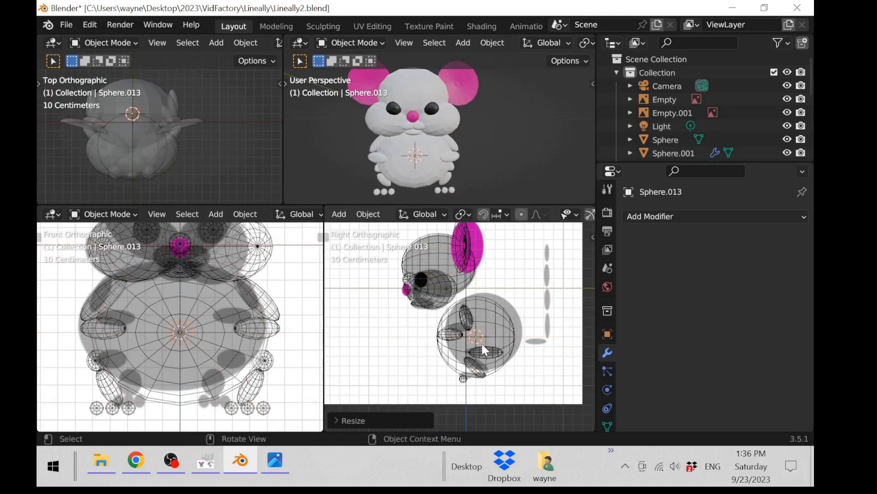
pyautogui.press('g')
pyautogui.click(542, 347)
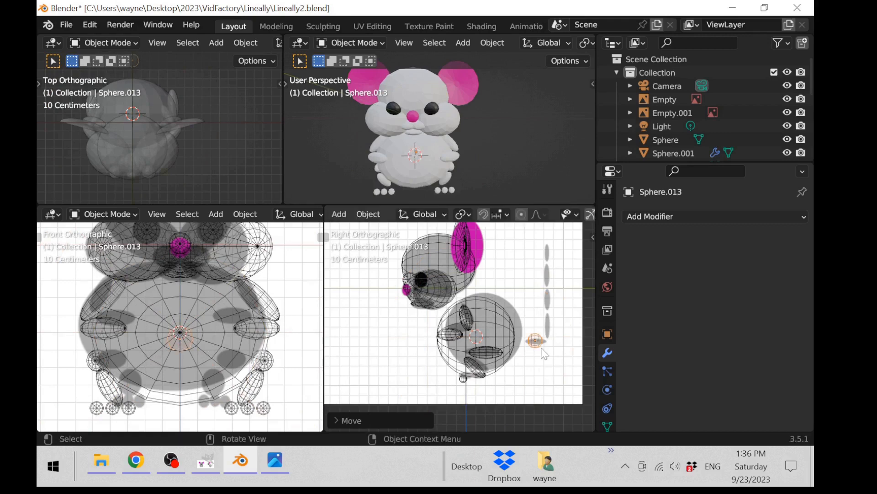
# Scale the ball to the tail segment's thickness and stretch it along Y to match the segment's length in the reference
pyautogui.press('KP_Decimal')
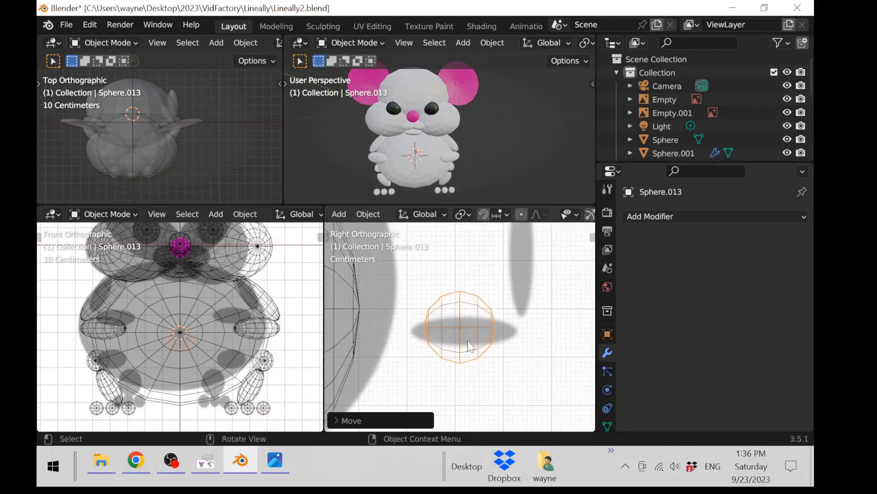
pyautogui.press('s')
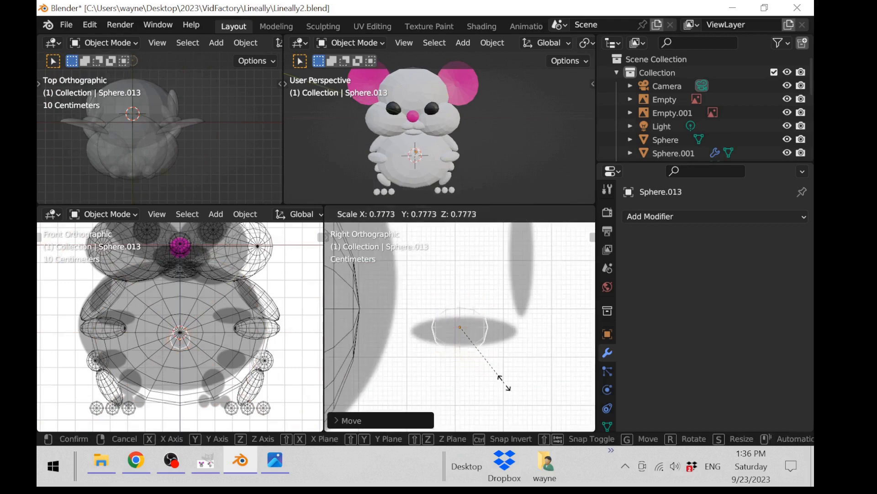
pyautogui.click(484, 366)
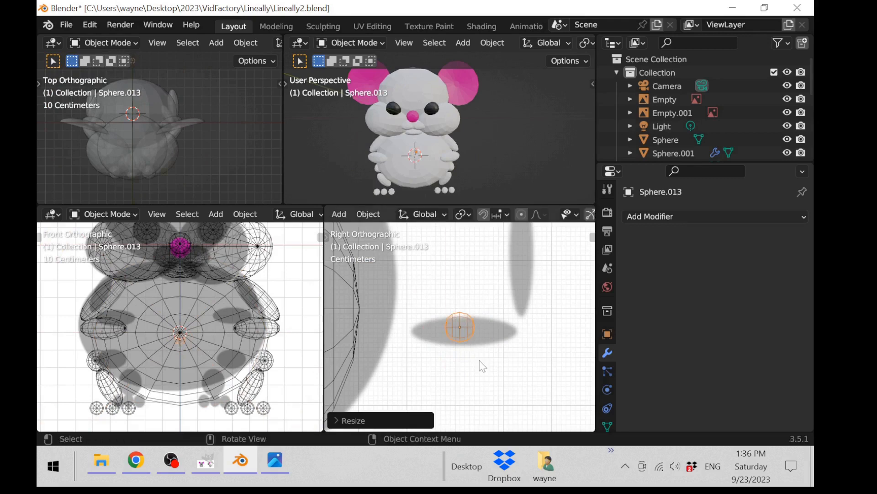
pyautogui.press('s')
pyautogui.press('y')
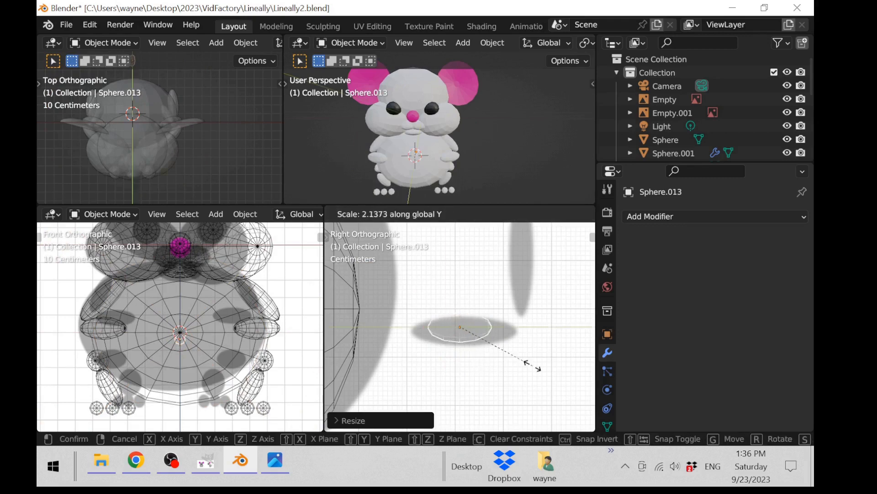
pyautogui.click(577, 388)
# Enlarge the front and side viewports by shrinking the top and perspective views, with the whole tail reference in sight
pyautogui.scroll(-3, 535, 347)
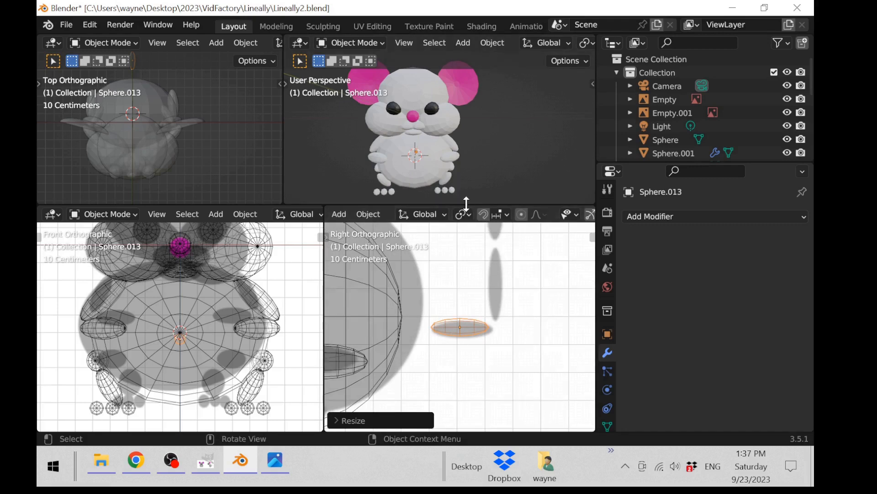
pyautogui.moveTo(458, 205); pyautogui.dragTo(455, 115)
pyautogui.scroll(-2, 471, 233)
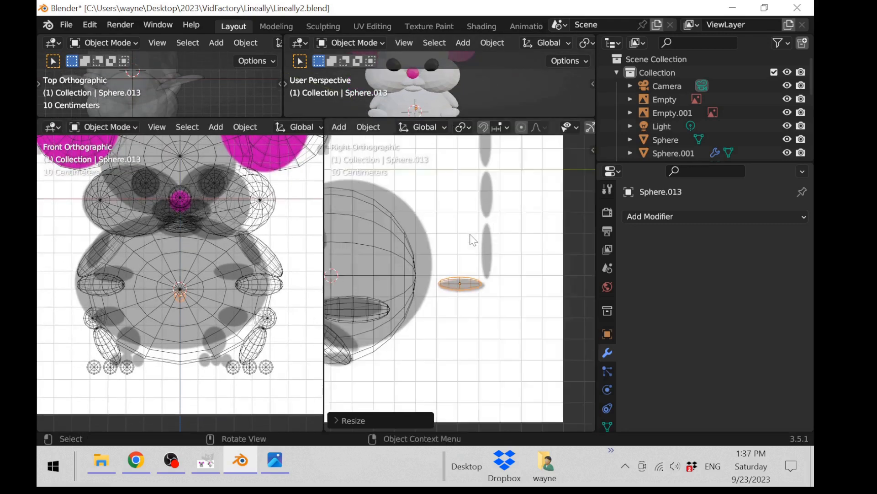
# Widen the side viewport and move the horizontal tail segment up and toward the body so its front end overlaps the rear of the body reference
pyautogui.moveTo(307, 252); pyautogui.dragTo(170, 252)
pyautogui.scroll(-2, 382, 315)
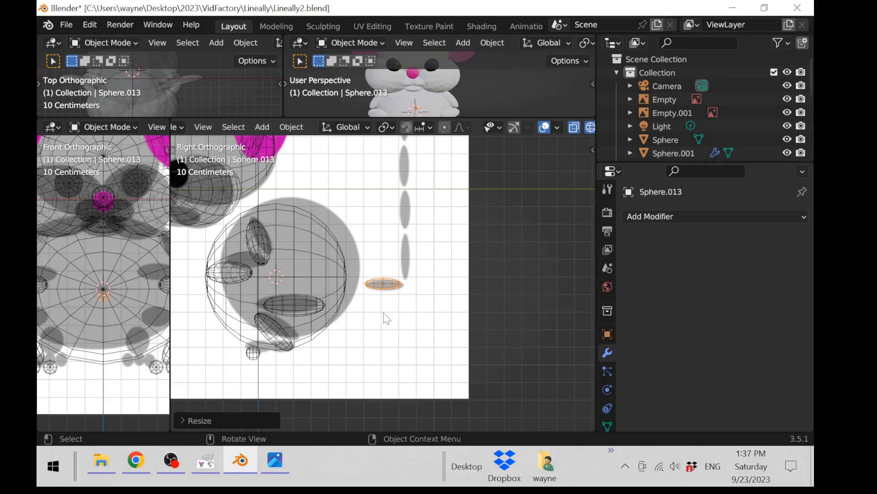
pyautogui.scroll(4, 423, 246)
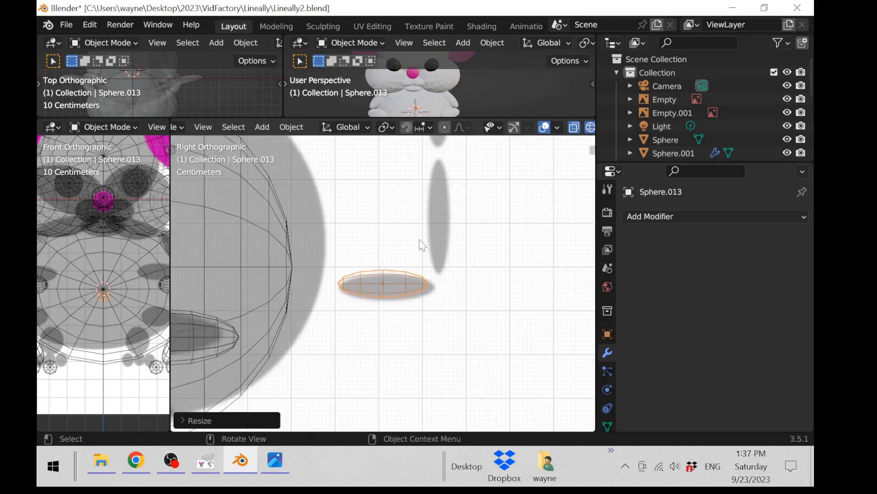
pyautogui.press('g')
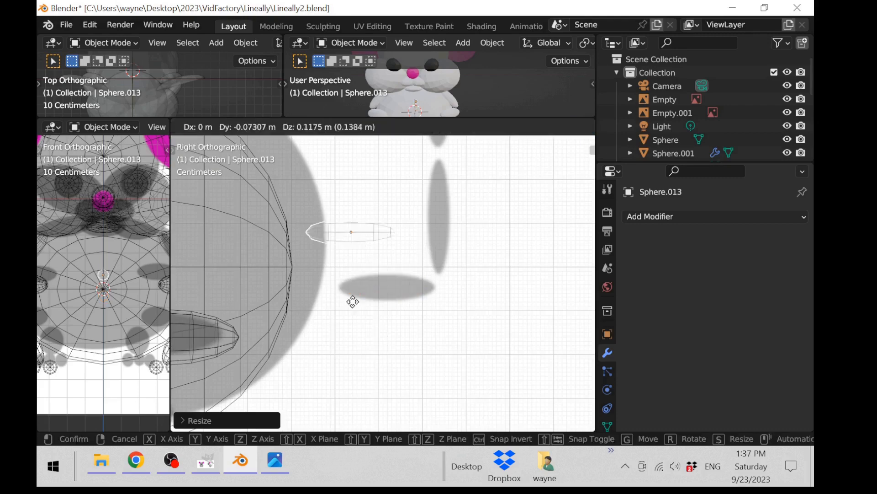
pyautogui.click(343, 288)
pyautogui.scroll(-1, 403, 295)
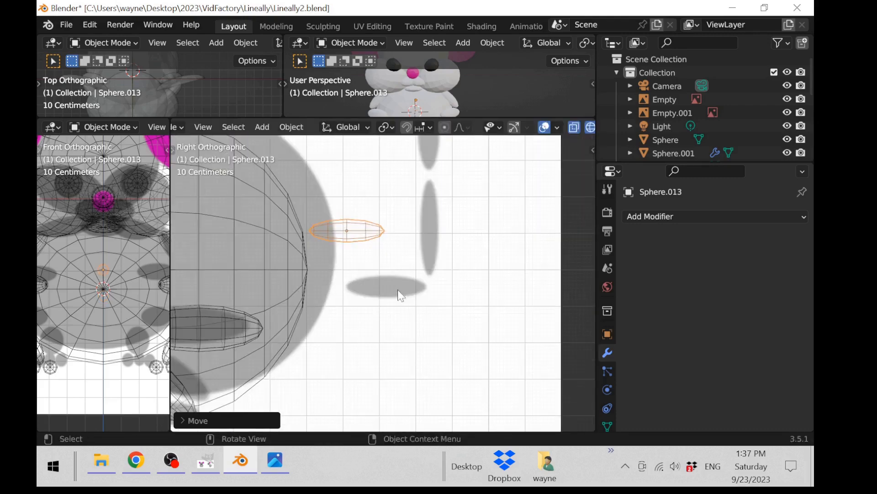
# Duplicate the first tail segment, angle the copy upward, scale it to about 0.8 and place it at the first segment's free end
pyautogui.hotkey('shift', 'd')
pyautogui.click(456, 304)
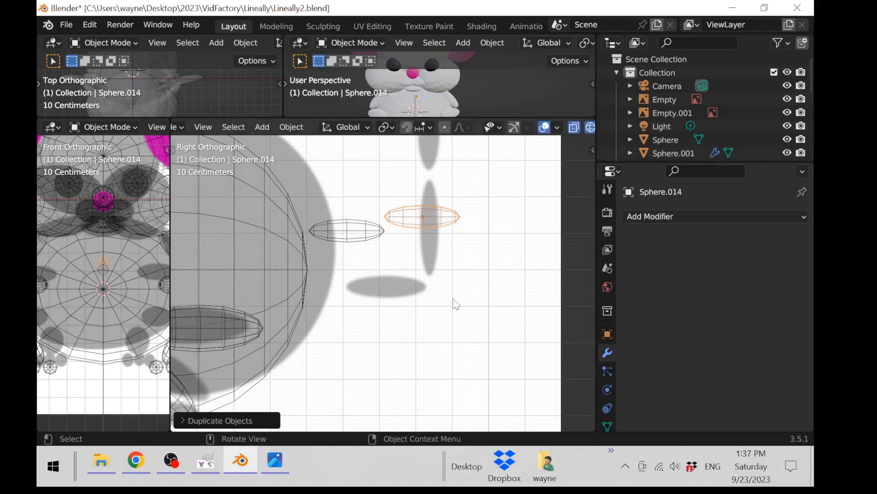
pyautogui.press('r')
pyautogui.click(342, 332)
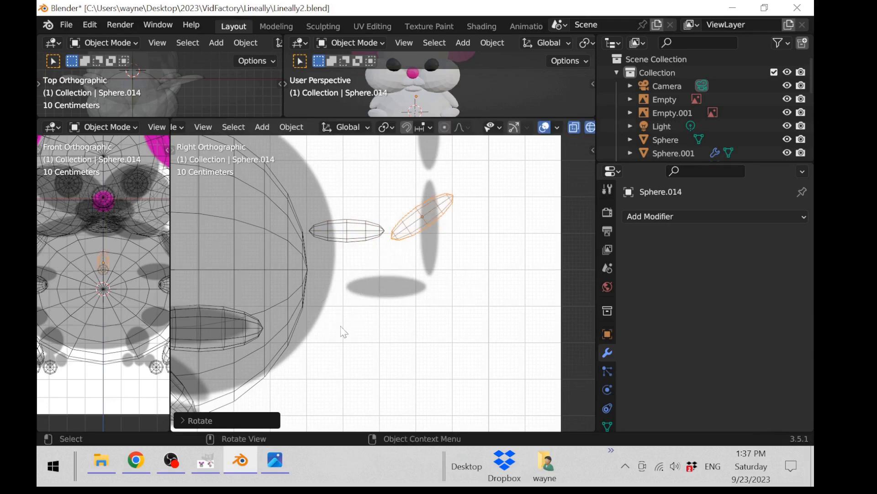
pyautogui.press('s')
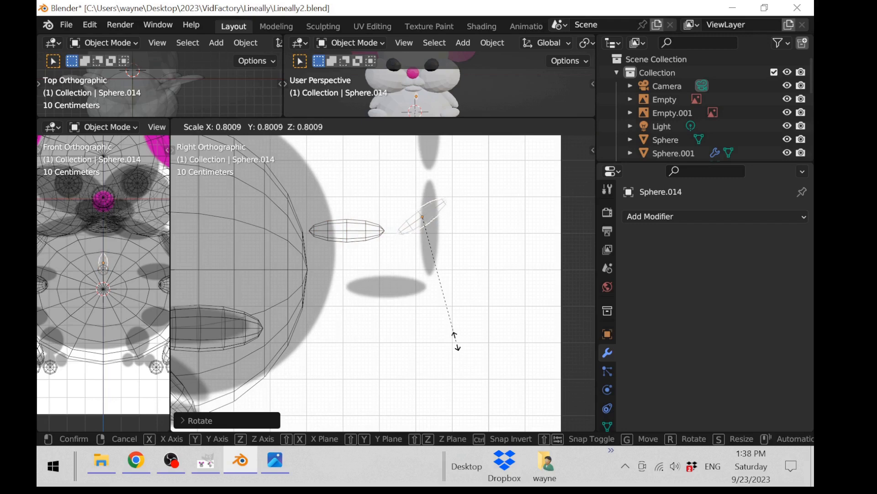
pyautogui.click(456, 343)
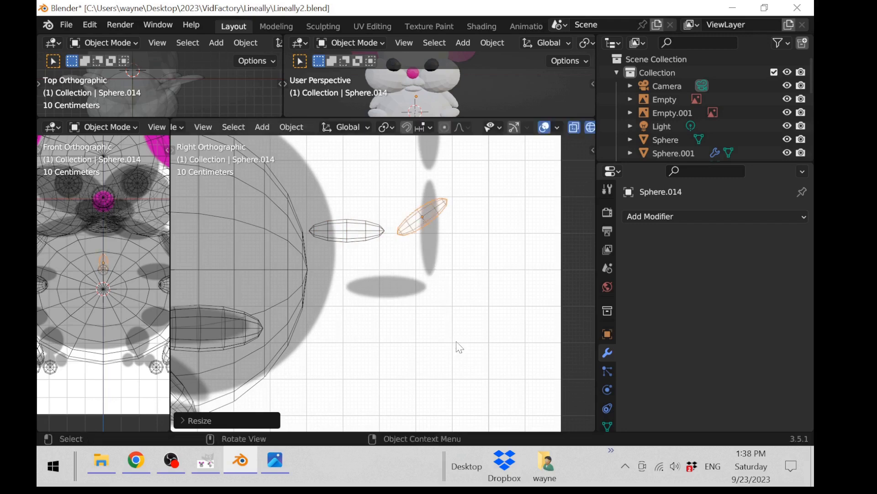
pyautogui.press('g')
pyautogui.click(450, 302)
pyautogui.scroll(-1, 450, 298)
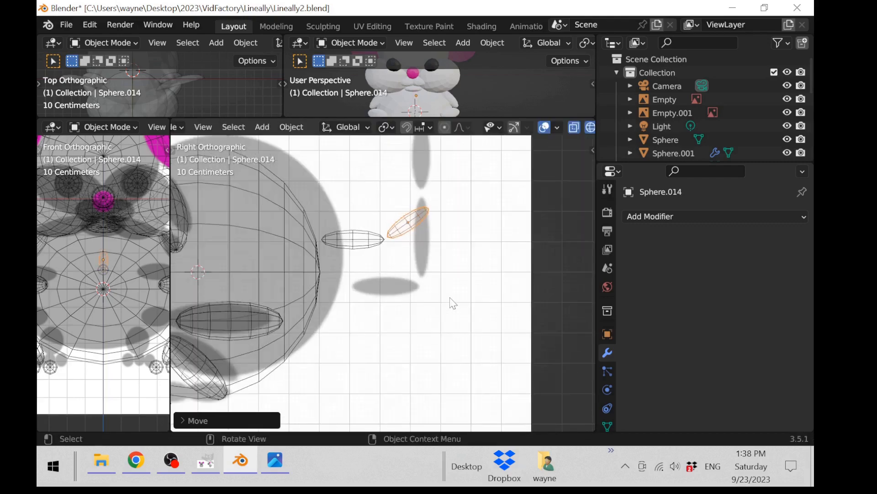
pyautogui.press('ctrl+KP_6')
pyautogui.press('ctrl+KP_6')
pyautogui.press('ctrl+KP_6')
pyautogui.press('KP_6')
pyautogui.press('KP_1')
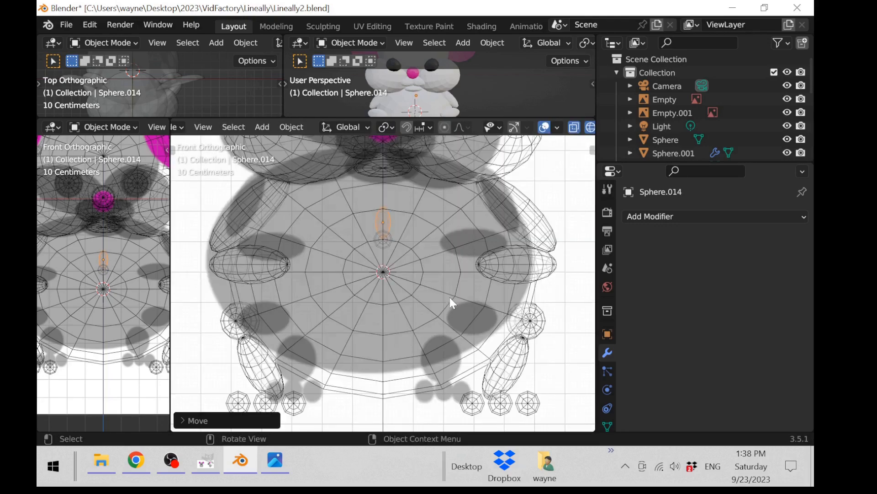
pyautogui.press('KP_3')
# Duplicate the second tail segment above itself and rotate the copy to nearly upright
pyautogui.scroll(3, 450, 297)
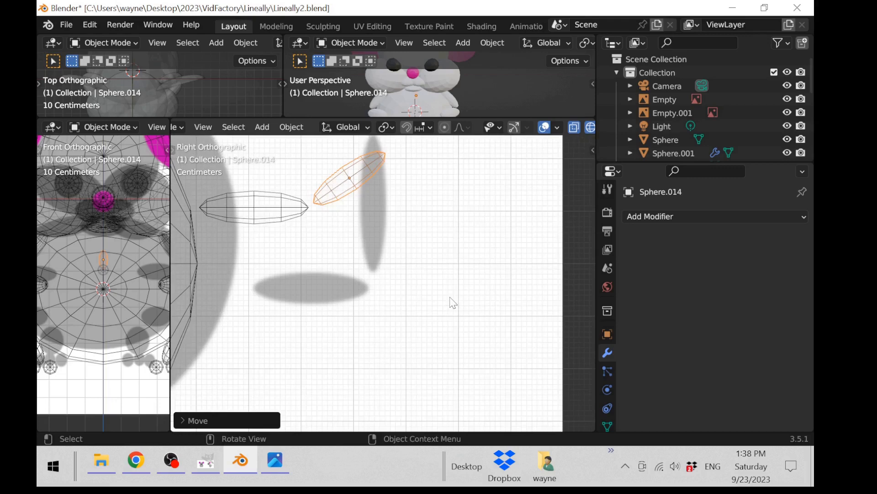
pyautogui.press('ctrl+KP_8')
pyautogui.press('ctrl+KP_8')
pyautogui.press('ctrl+KP_8')
pyautogui.press('ctrl+KP_8')
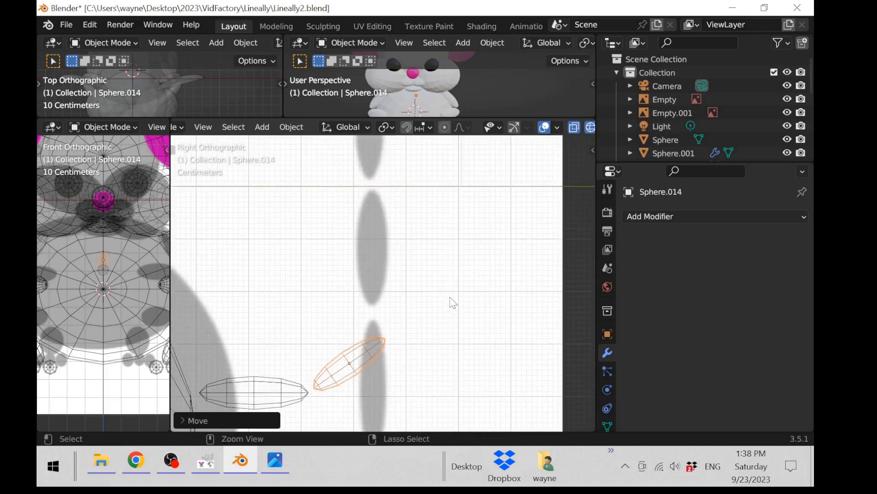
pyautogui.press('ctrl+KP_8')
pyautogui.hotkey('shift', 'd')
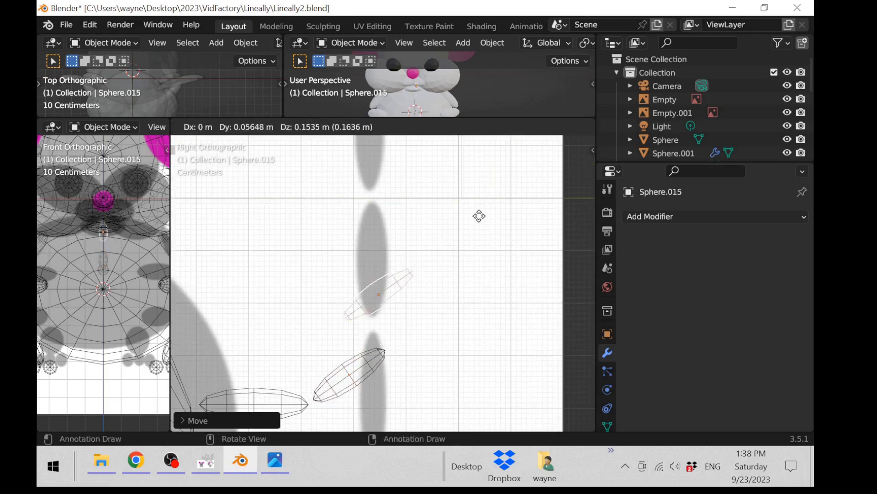
pyautogui.click(478, 215)
pyautogui.press('r')
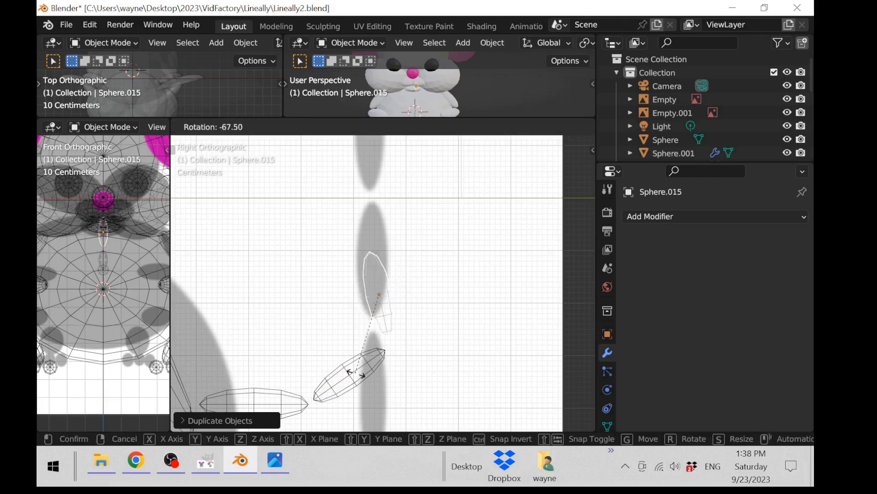
pyautogui.click(323, 368)
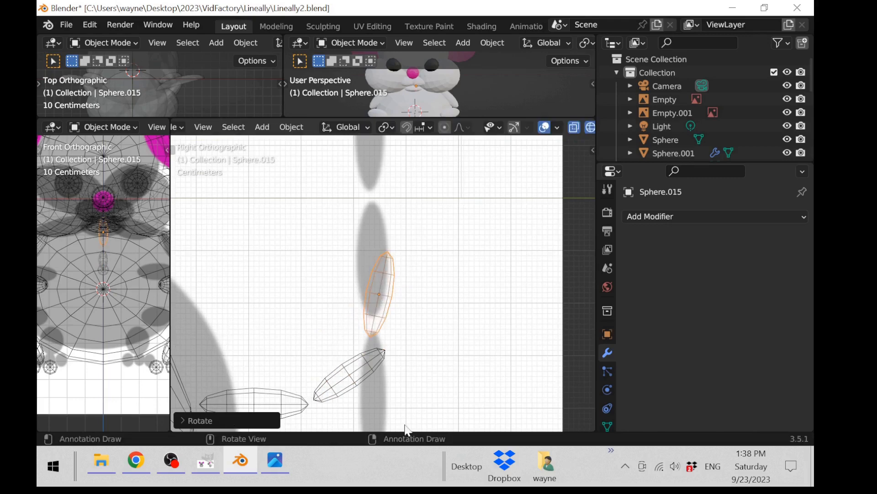
# Scale the third tail segment down slightly and move it so its lower end meets the second segment's tip
pyautogui.press('s')
pyautogui.click(491, 380)
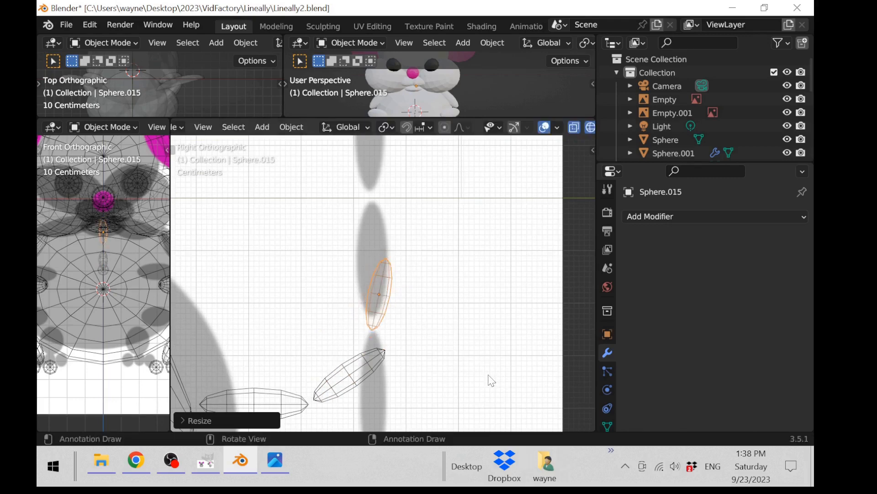
pyautogui.press('g')
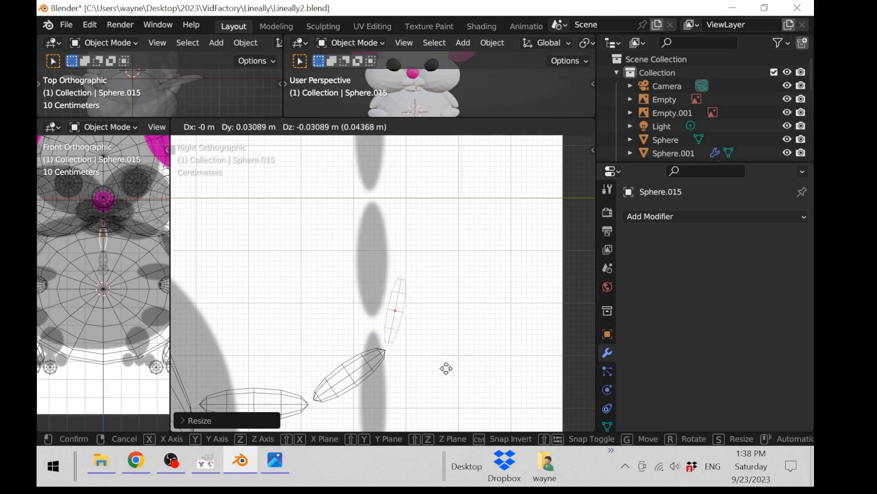
pyautogui.click(449, 373)
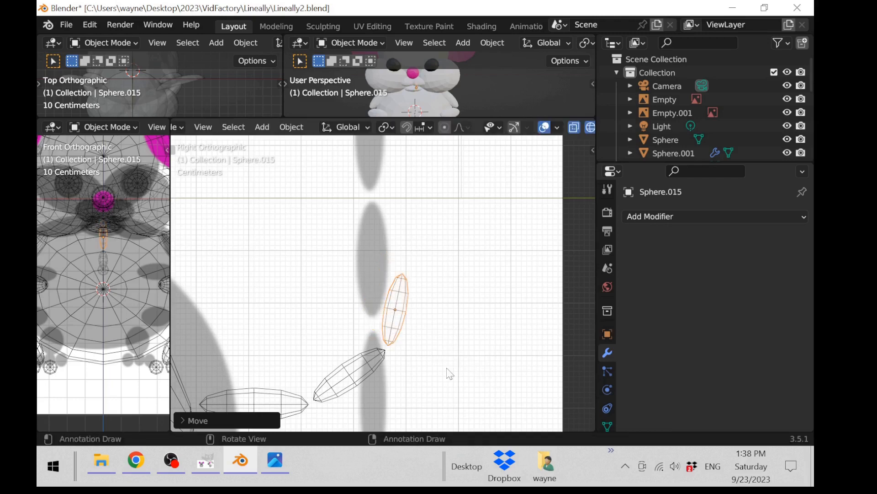
# Duplicate the third tail segment, tilt the copy about 38 degrees toward the head and place it just above the third segment
pyautogui.hotkey('shift', 'd')
pyautogui.click(429, 295)
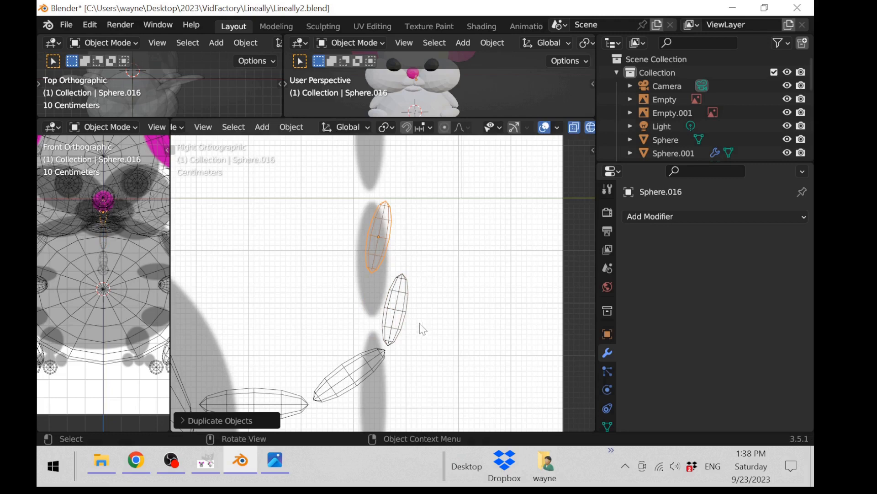
pyautogui.press('r')
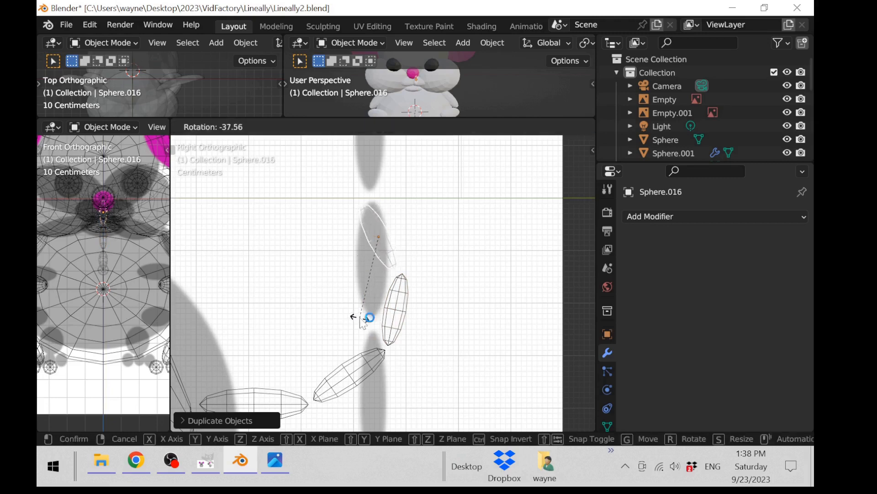
pyautogui.click(364, 316)
pyautogui.press('g')
pyautogui.click(447, 327)
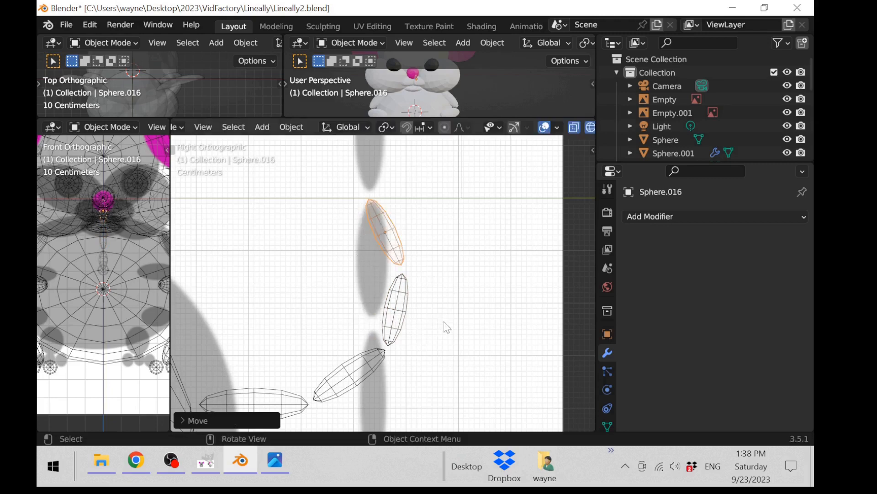
# Duplicate the fourth tail segment, make the copy slightly smaller and more tilted, and set its lower end at the fourth segment's tip
pyautogui.hotkey('shift', 'd')
pyautogui.click(399, 262)
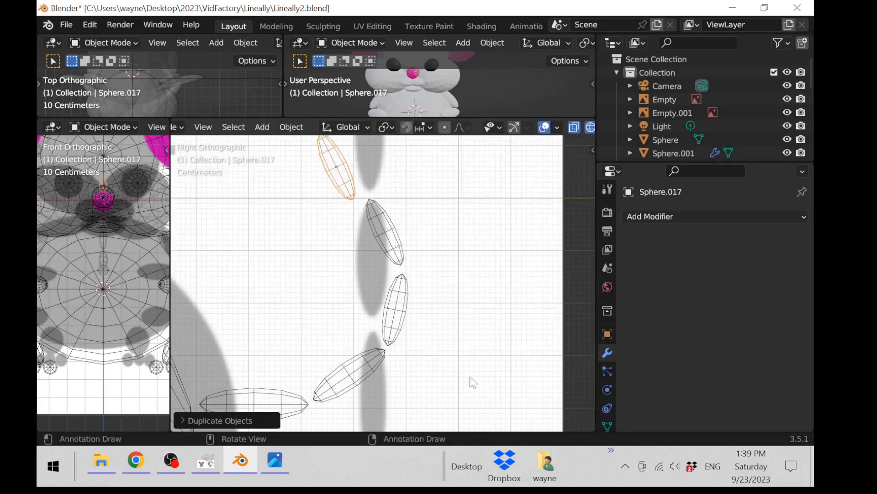
pyautogui.press('s')
pyautogui.click(455, 342)
pyautogui.press('r')
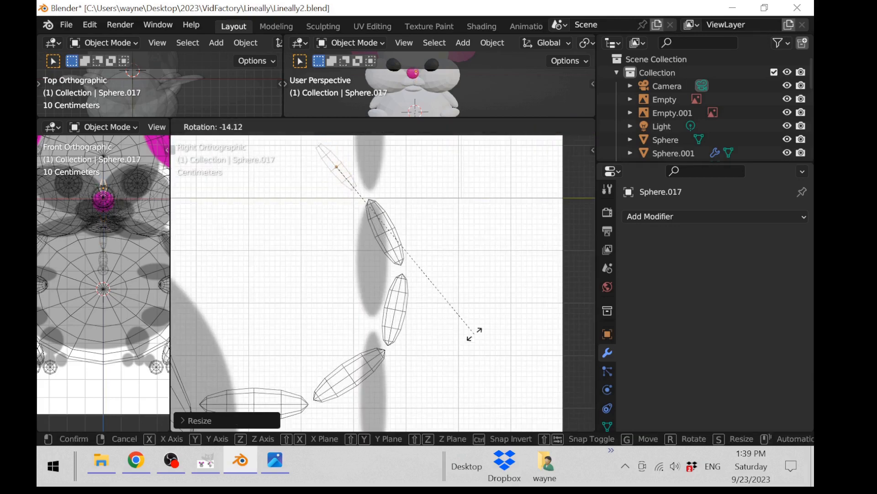
pyautogui.click(455, 347)
pyautogui.press('g')
pyautogui.click(454, 344)
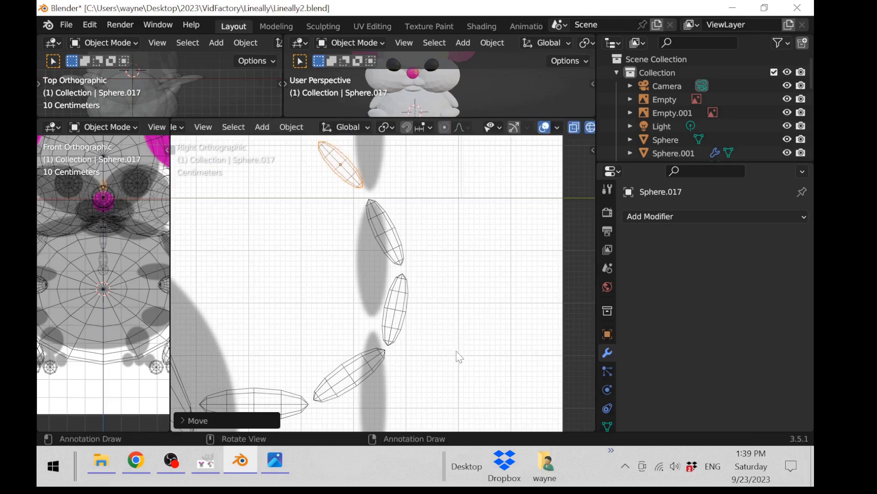
pyautogui.scroll(-2, 456, 355)
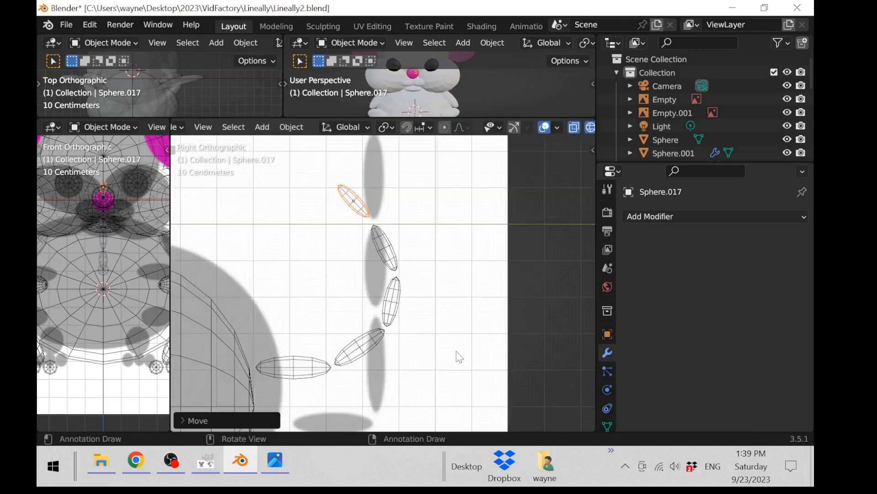
pyautogui.press('g')
pyautogui.click(446, 323)
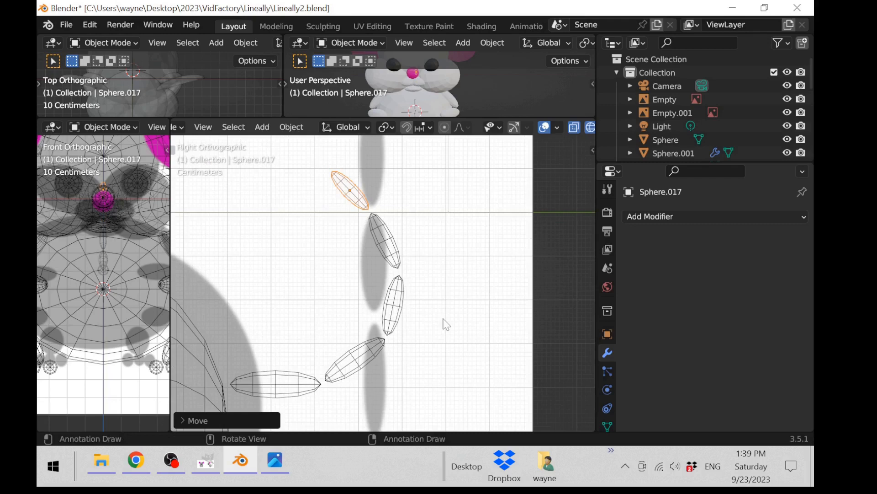
# Duplicate the fifth tail segment along the tail's curve, scale the copy down slightly and fit it against the fifth segment's tip
pyautogui.hotkey('shift', 'd')
pyautogui.click(380, 276)
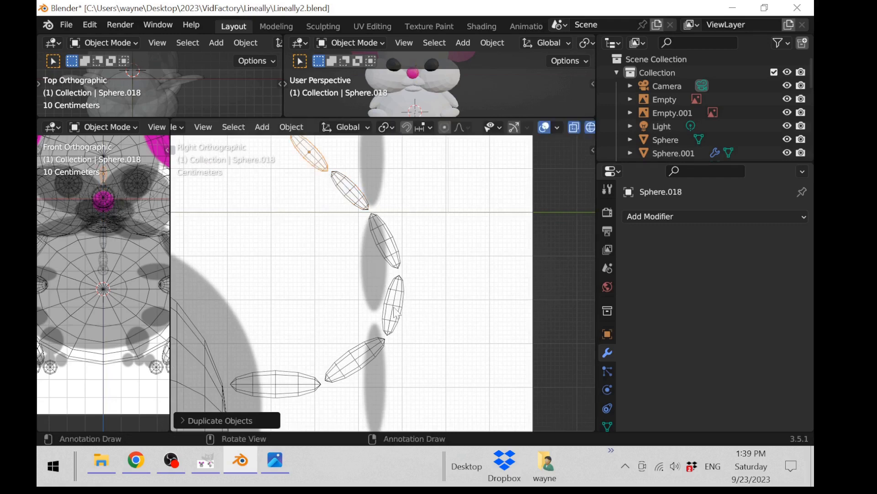
pyautogui.press('s')
pyautogui.click(378, 279)
pyautogui.press('g')
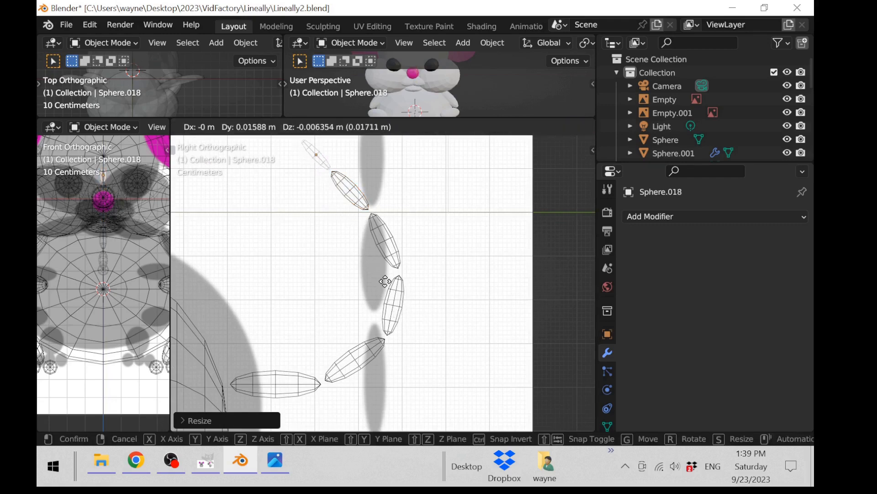
pyautogui.click(385, 281)
# Duplicate the sixth tail segment up to its tip and scale the copy down to form the tail's smallest end piece
pyautogui.scroll(-3, 384, 274)
pyautogui.scroll(4, 383, 261)
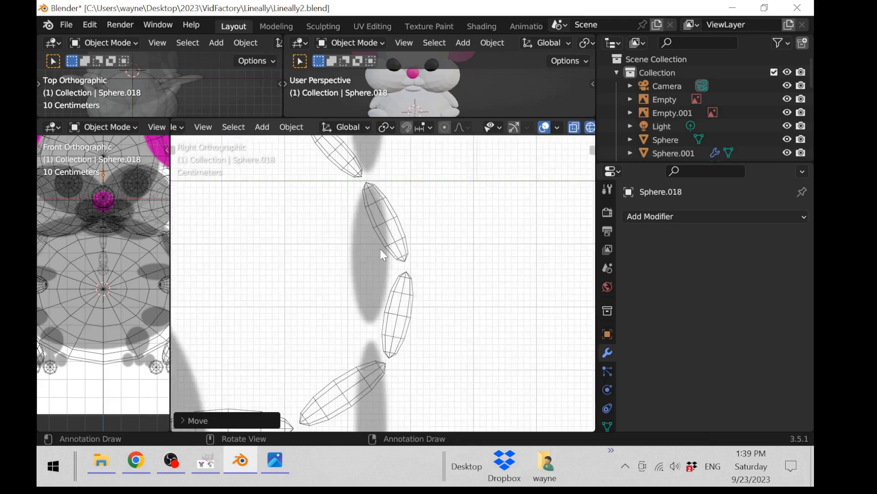
pyautogui.scroll(-6, 380, 249)
pyautogui.press('KP_Decimal')
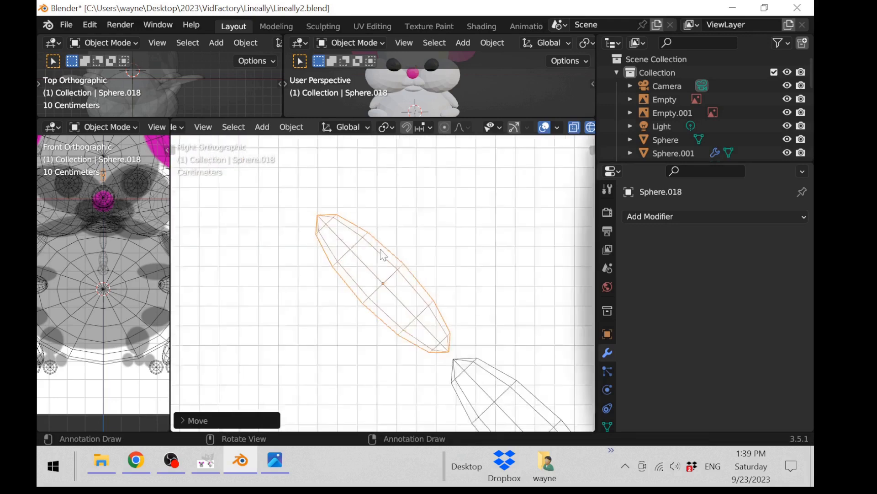
pyautogui.scroll(-3, 383, 255)
pyautogui.hotkey('shift', 'd')
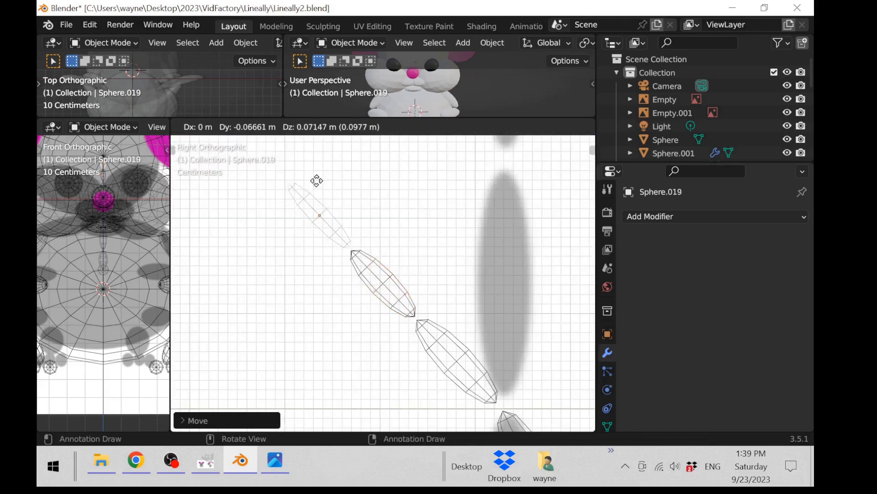
pyautogui.click(314, 181)
pyautogui.press('s')
pyautogui.click(420, 237)
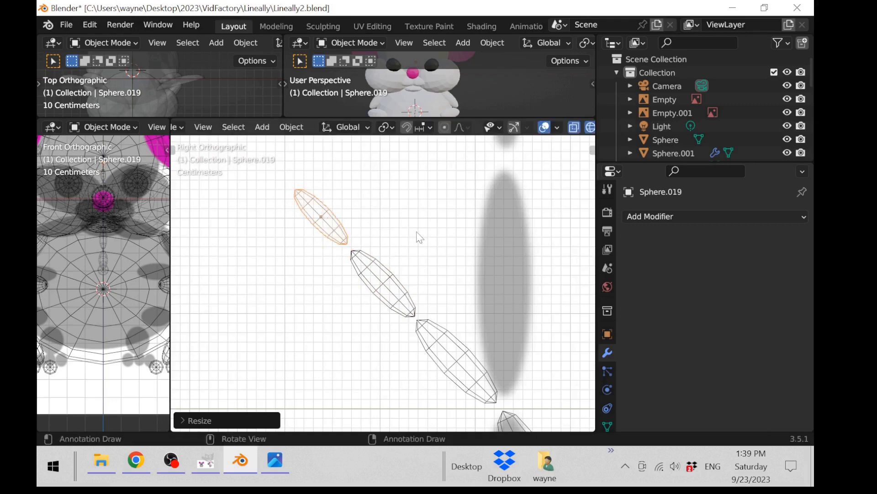
# Select the side reference image and check the curved tail against the whole mouse in the side view
pyautogui.click(419, 237)
pyautogui.scroll(-6, 364, 304)
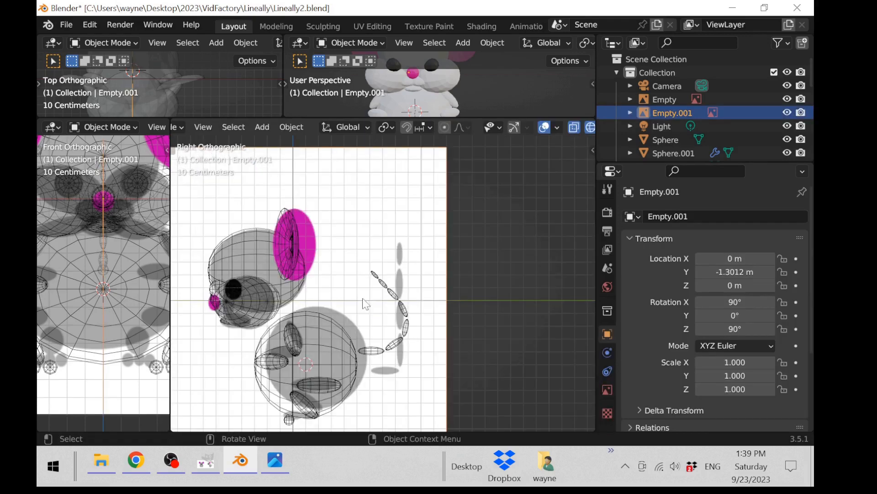
pyautogui.scroll(-3, 470, 293)
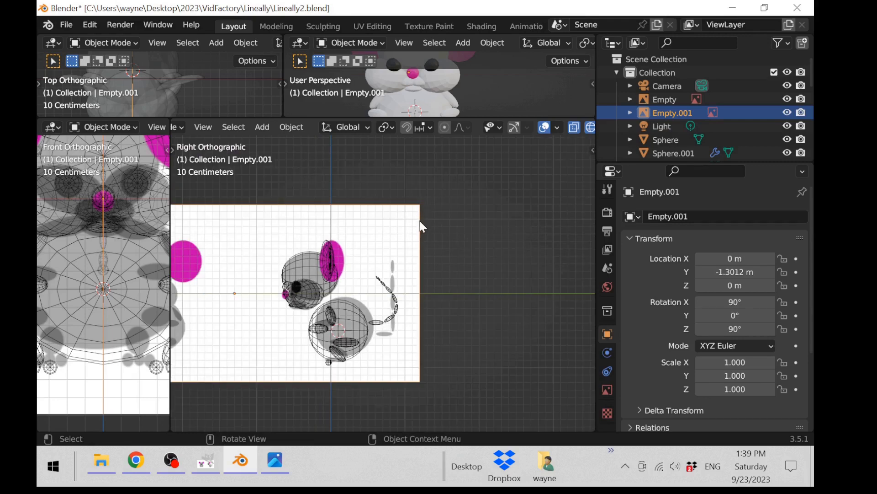
pyautogui.scroll(1, 377, 304)
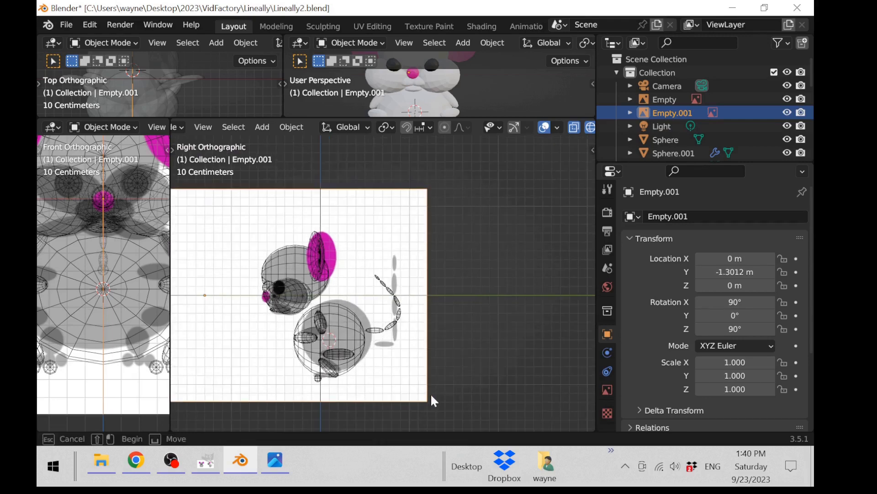
# Delete the side reference image and the front reference image, leaving only the mouse's meshes
pyautogui.press('Delete')
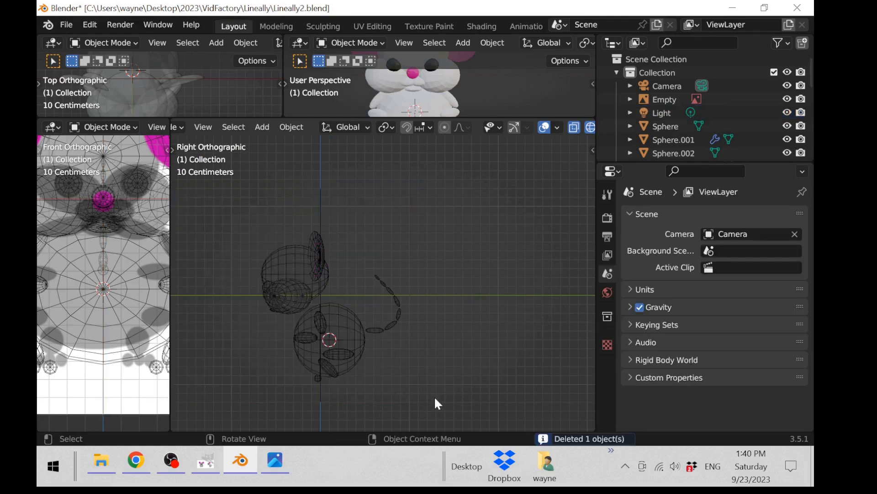
pyautogui.moveTo(169, 393); pyautogui.dragTo(348, 384)
pyautogui.scroll(-3, 103, 365)
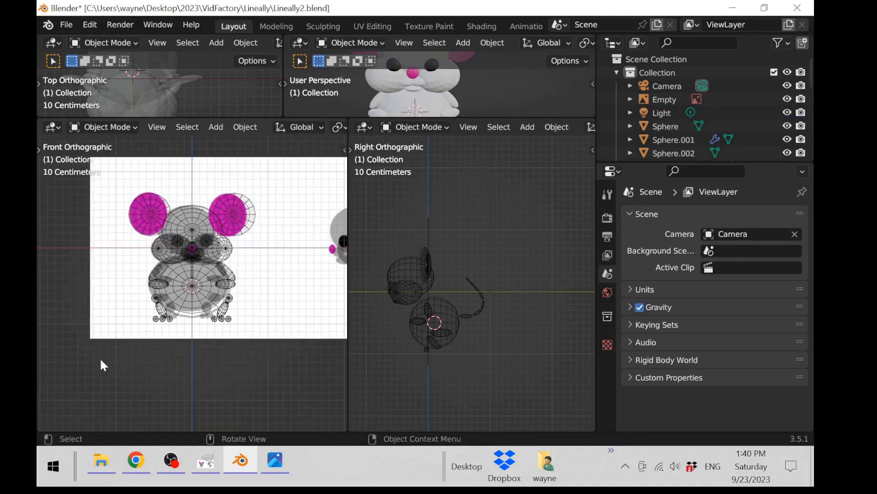
pyautogui.click(93, 340)
pyautogui.press('Delete')
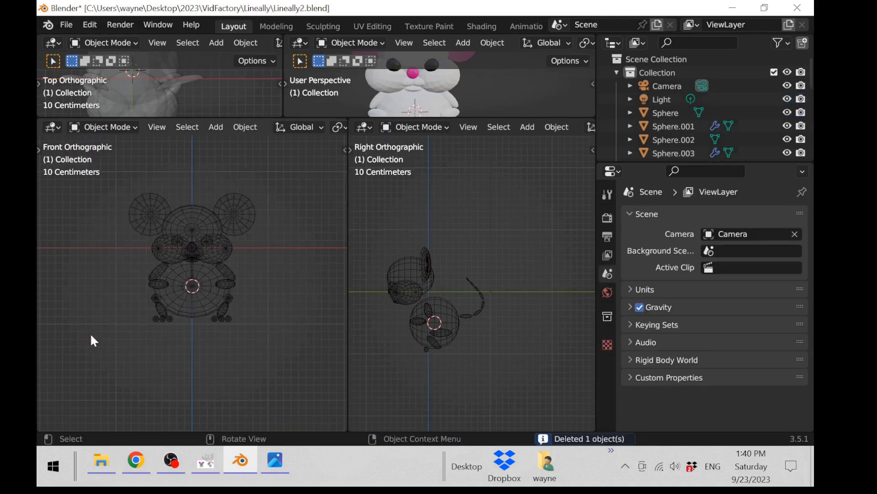
# Switch the front and right views from wireframe to Material Preview shading
pyautogui.scroll(4, 94, 341)
pyautogui.scroll(-5, 320, 128)
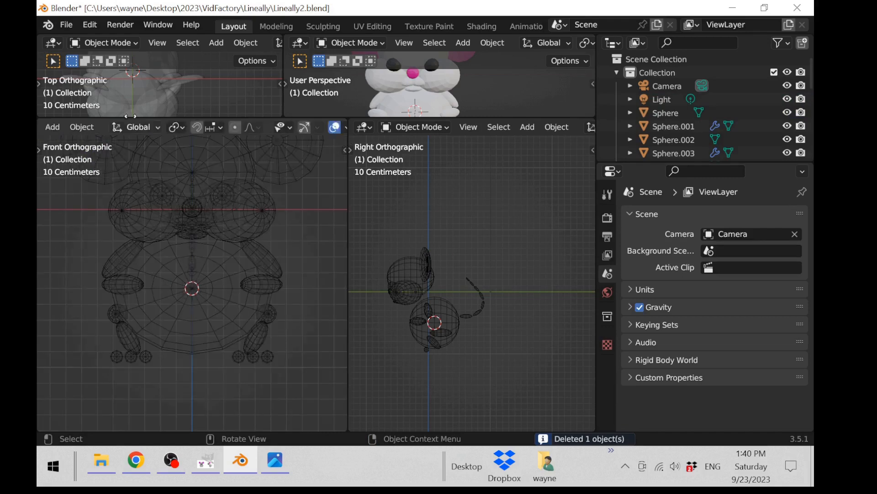
pyautogui.click(310, 128)
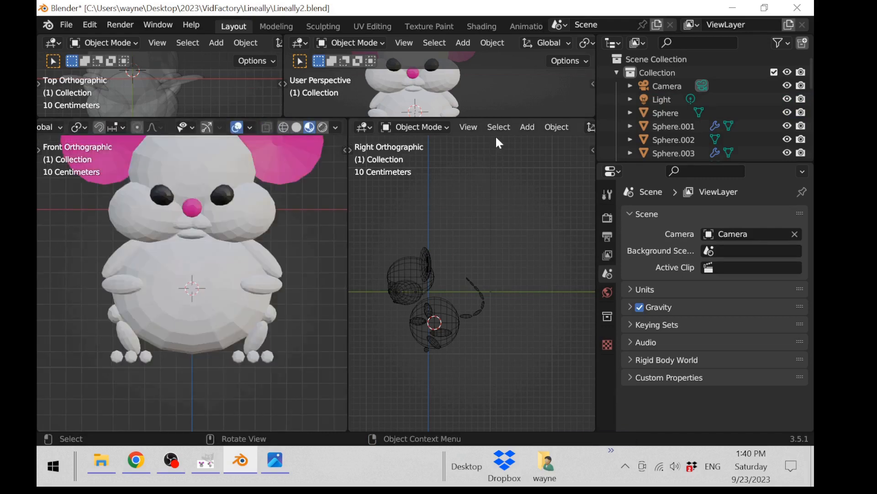
pyautogui.scroll(-5, 497, 128)
pyautogui.click(558, 128)
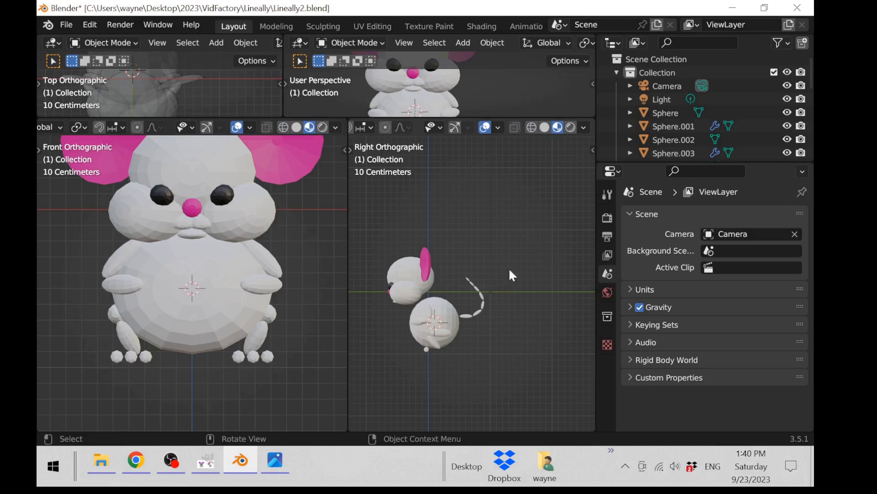
# Select the mirrored toe spheres under the body and open their mesh in Edit Mode
pyautogui.click(452, 307)
pyautogui.scroll(3, 449, 300)
pyautogui.scroll(-2, 448, 301)
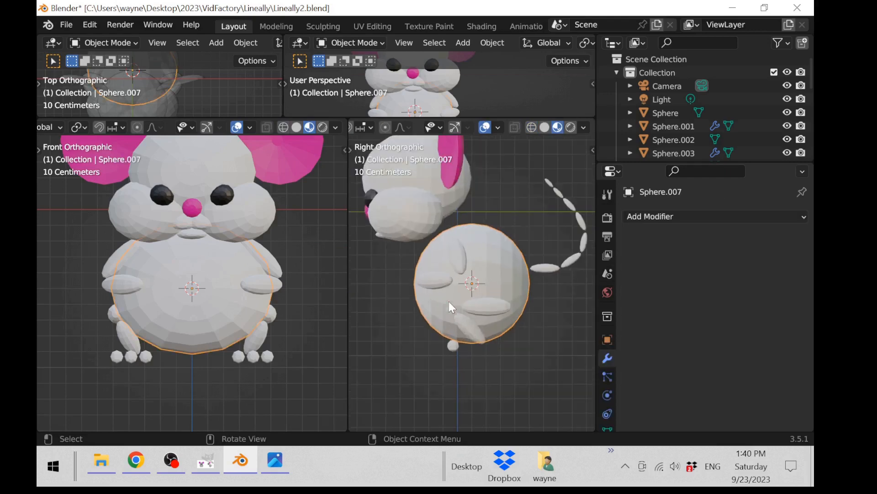
pyautogui.moveTo(351, 302); pyautogui.dragTo(261, 293)
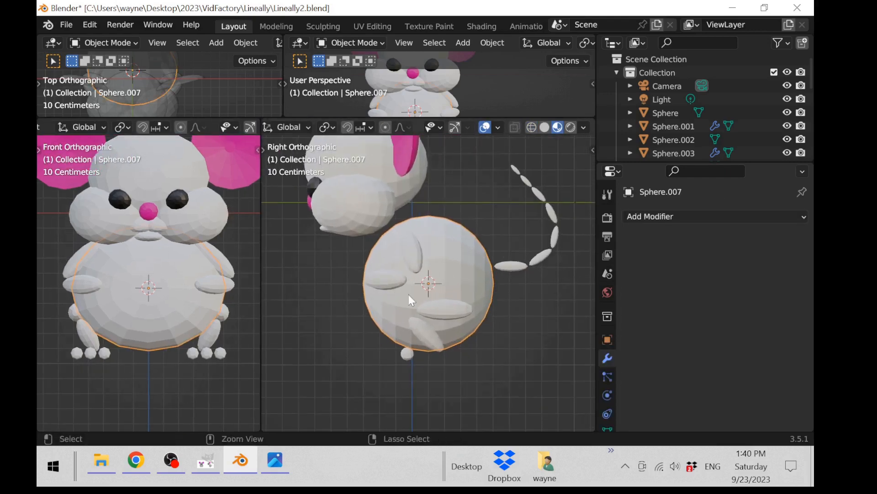
pyautogui.scroll(2, 409, 294)
pyautogui.keyDown('shift'); pyautogui.scroll(3, 185, 328); pyautogui.keyUp('shift')
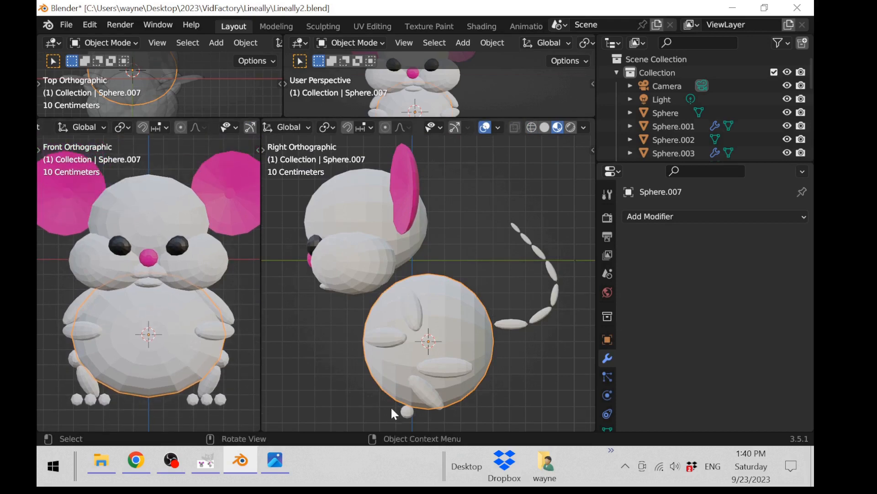
pyautogui.click(408, 411)
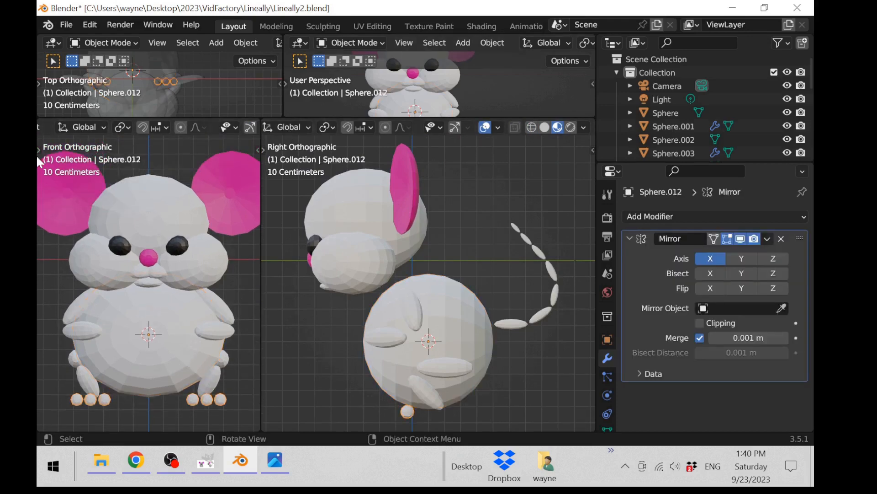
pyautogui.scroll(3, 96, 130)
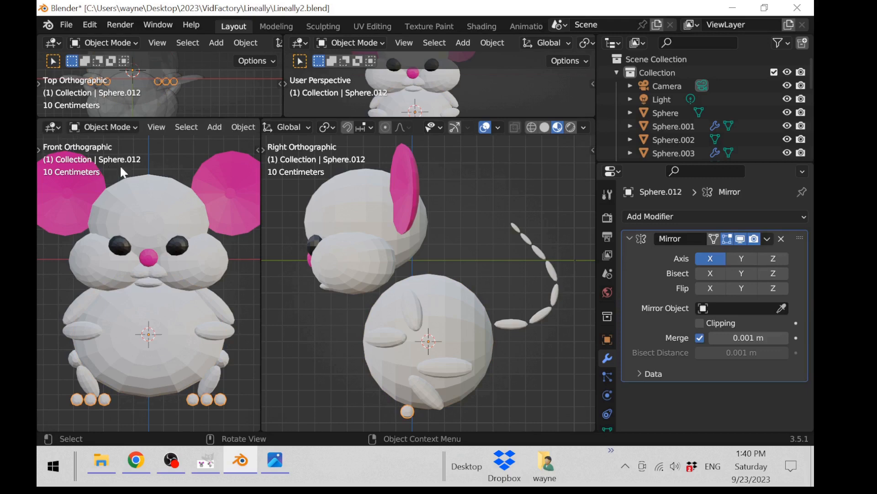
pyautogui.click(100, 127)
pyautogui.click(89, 158)
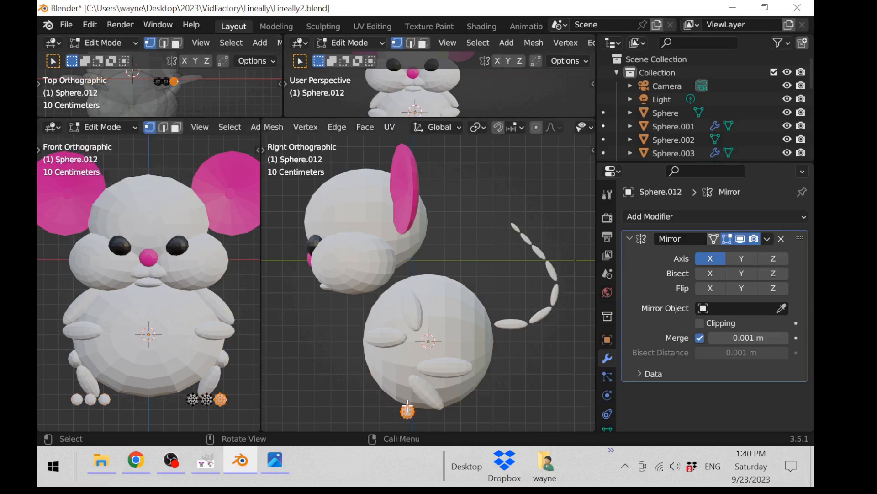
# Duplicate all three toes about 0.1 m backward along Y and scale the copies to about 0.76
pyautogui.press('a')
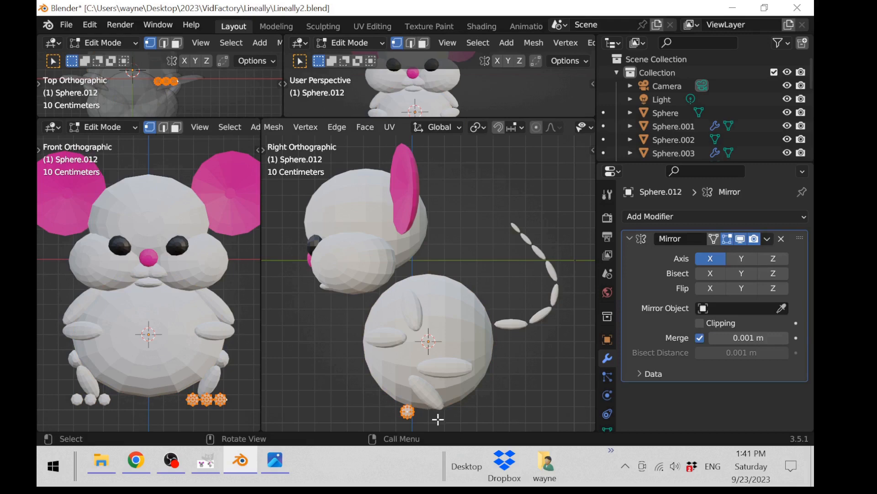
pyautogui.press('g')
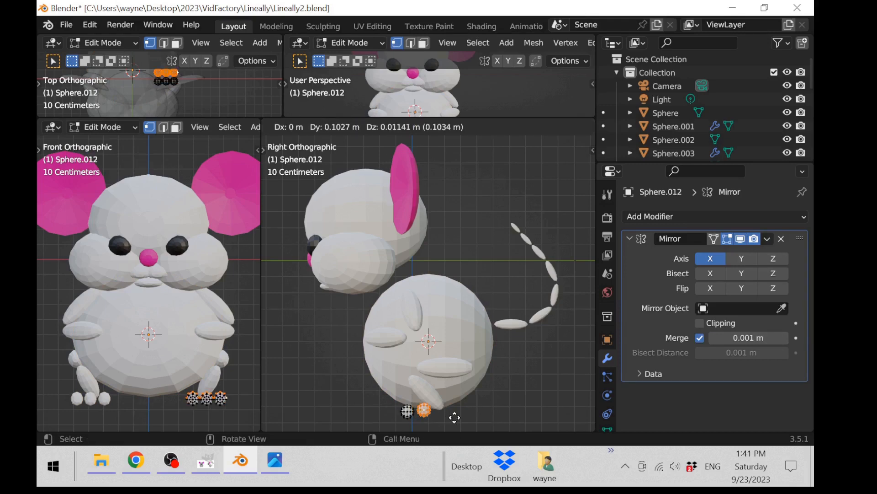
pyautogui.press('y')
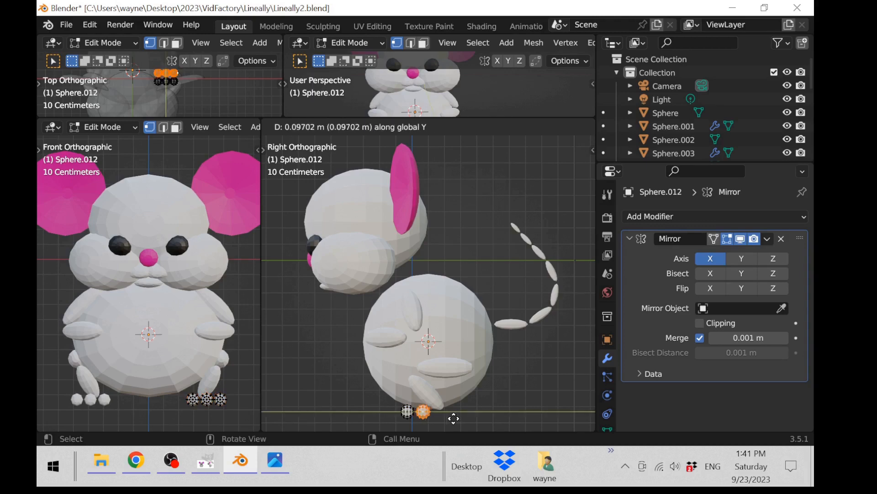
pyautogui.click(452, 418)
pyautogui.press('s')
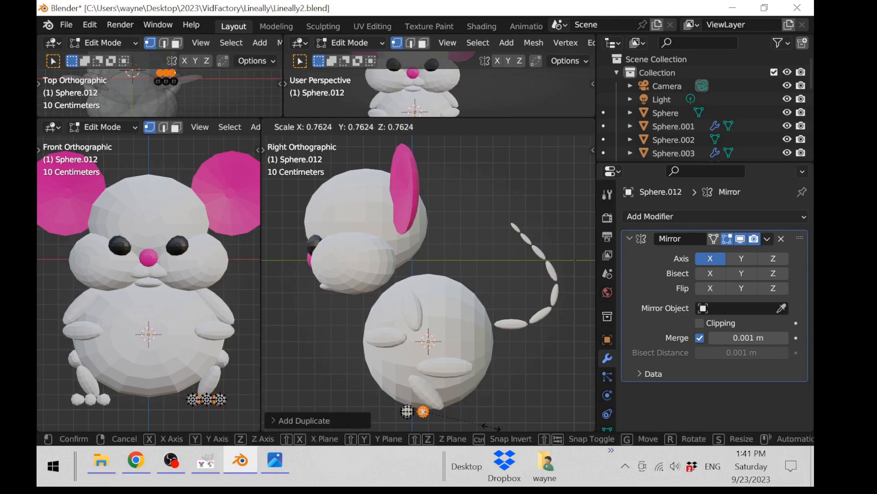
pyautogui.click(491, 424)
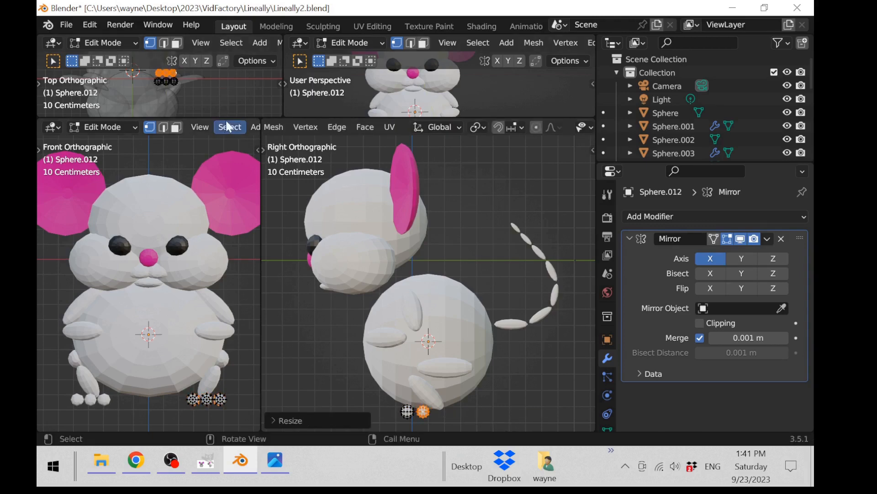
# In the top view, move the copied toe row along Y against the first row and separate it into its own object
pyautogui.moveTo(218, 117); pyautogui.dragTo(239, 255)
pyautogui.press('KP_Decimal')
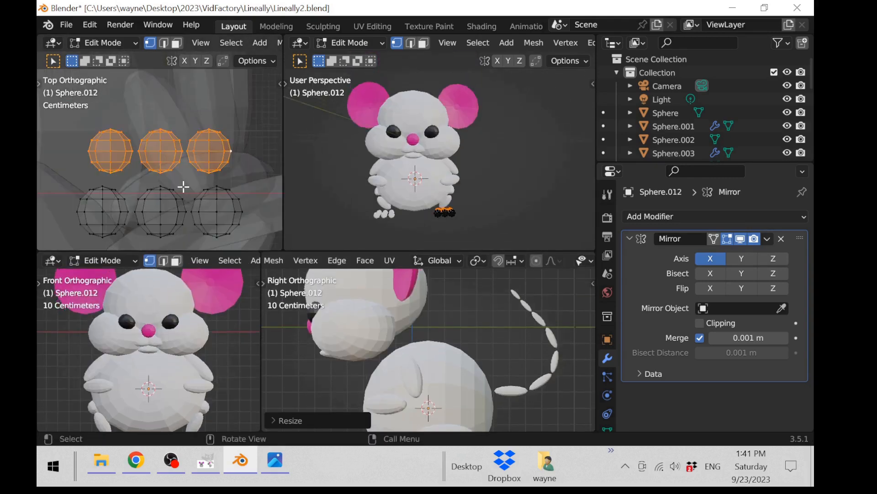
pyautogui.press('g')
pyautogui.press('y')
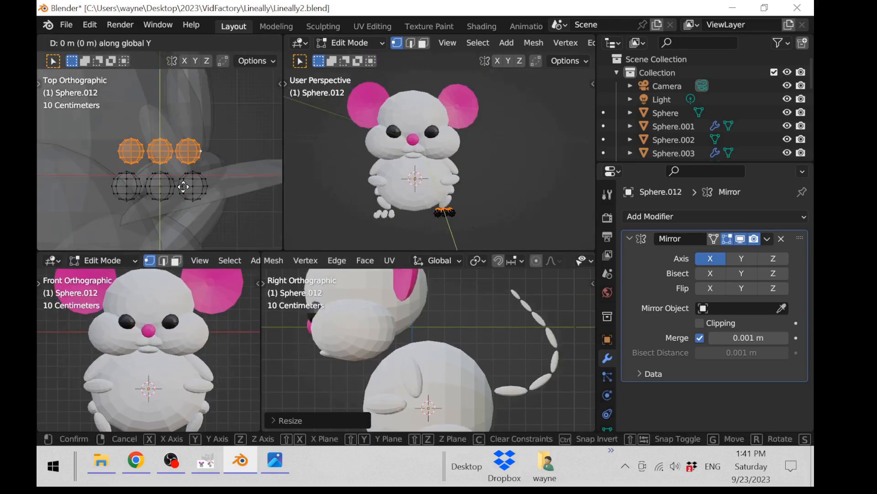
pyautogui.click(184, 193)
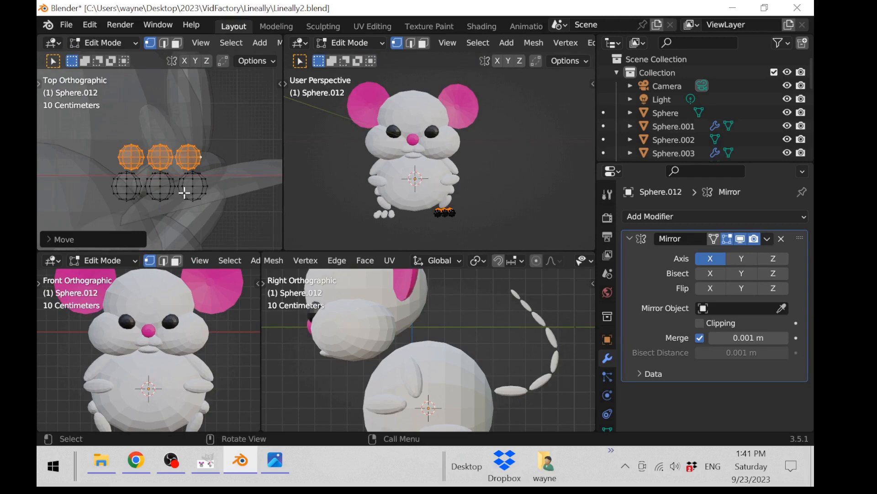
pyautogui.press('p')
pyautogui.click(184, 191)
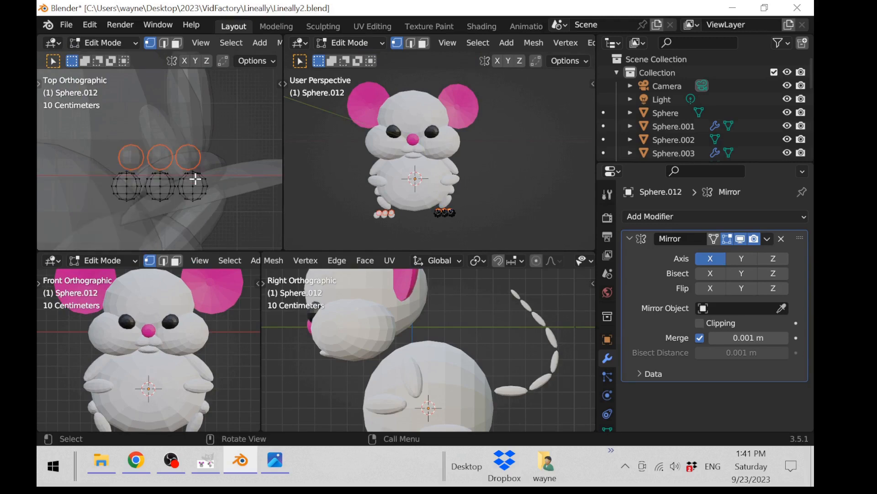
# Duplicate the separated toe row about 0.08 m backward along Y in Edit Mode and scale the copy down
pyautogui.press('Tab')
pyautogui.click(198, 158)
pyautogui.click(197, 158)
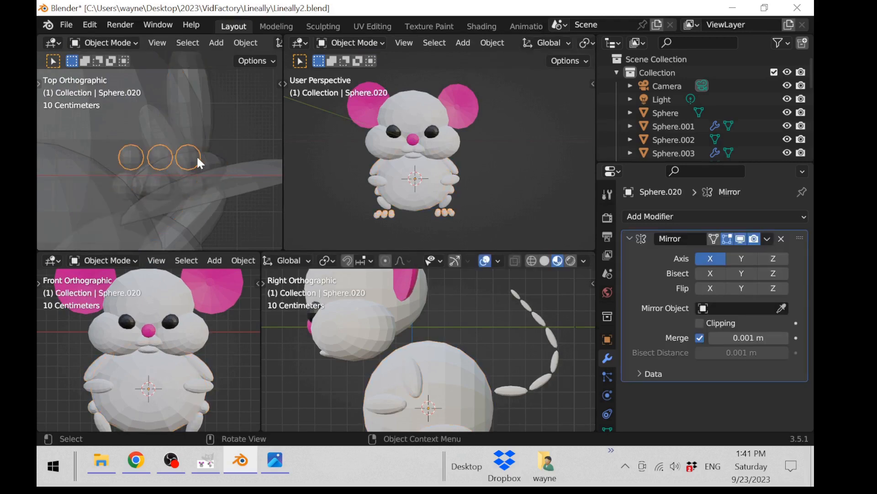
pyautogui.press('Tab')
pyautogui.press('a')
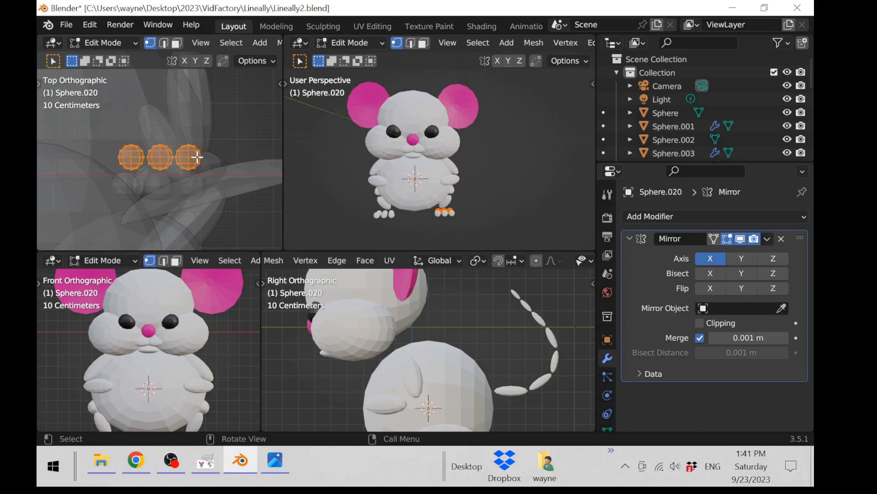
pyautogui.press('g')
pyautogui.press('y')
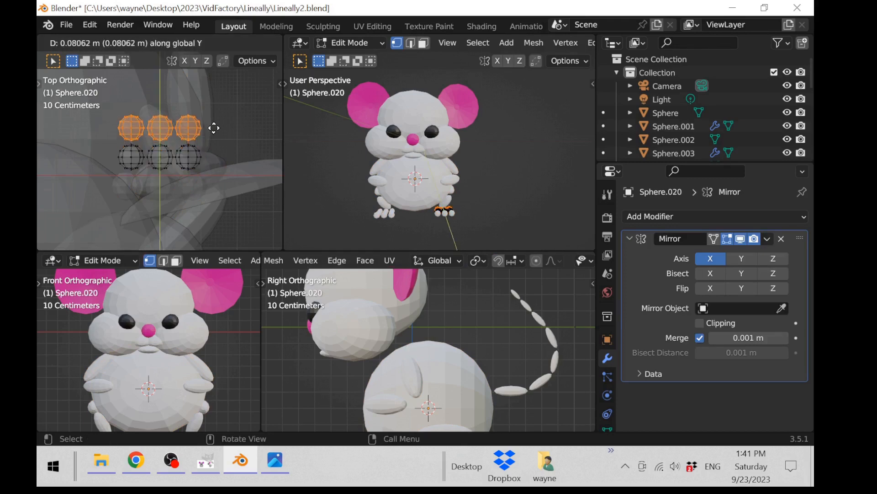
pyautogui.click(212, 127)
pyautogui.press('s')
pyautogui.click(235, 155)
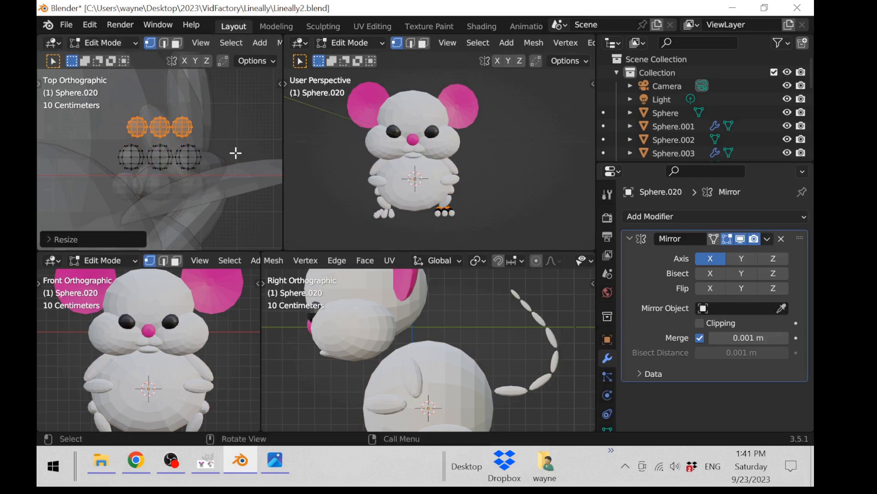
# Move the third toe row along Y against the second, separate it into its own object and return to Object Mode
pyautogui.press('g')
pyautogui.press('y')
pyautogui.click(238, 158)
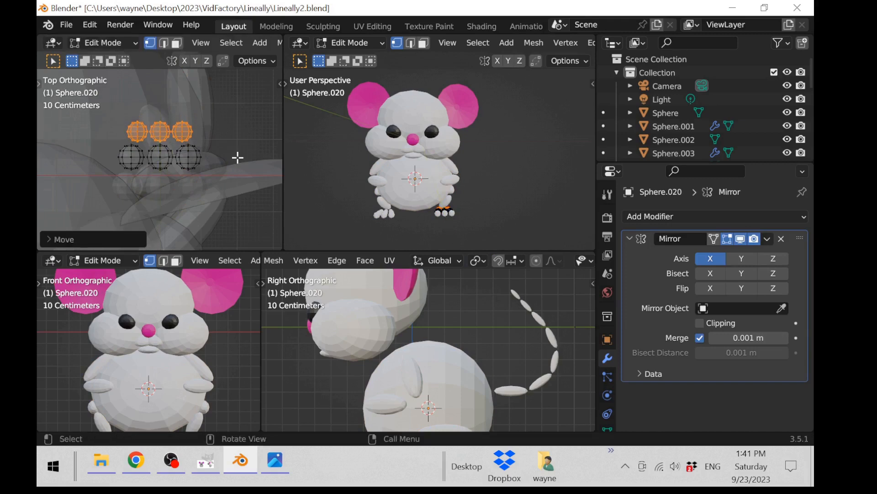
pyautogui.press('p')
pyautogui.click(236, 156)
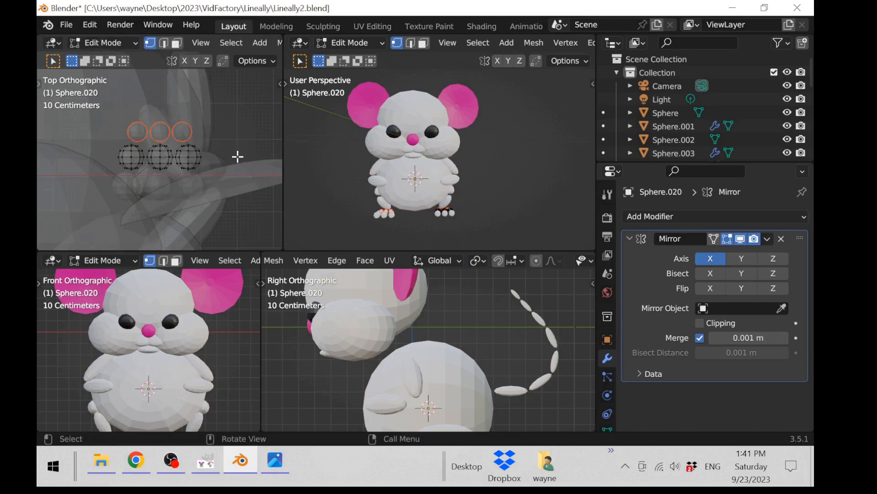
pyautogui.press('Tab')
# Apply Shade Smooth to the mouse's cheeks and head
pyautogui.scroll(-1, 237, 155)
pyautogui.moveTo(397, 222); pyautogui.dragTo(439, 194, button='middle')
pyautogui.scroll(2, 501, 205)
pyautogui.scroll(-3, 503, 209)
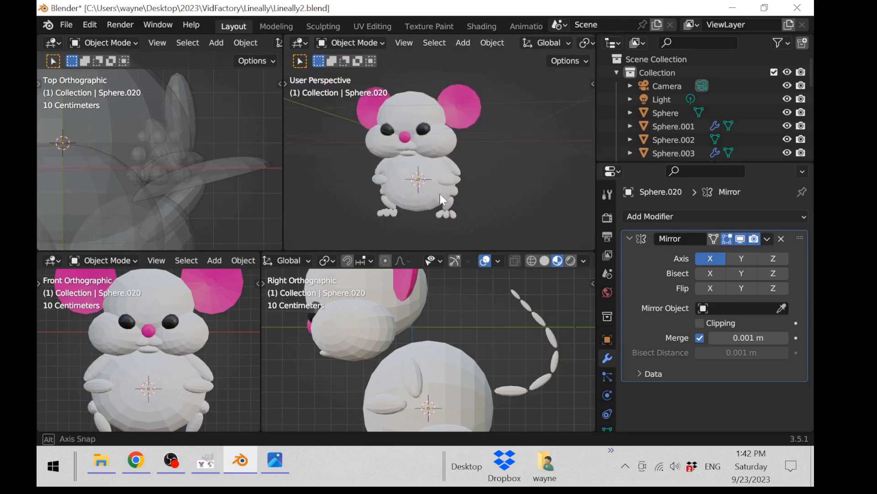
pyautogui.scroll(2, 446, 192)
pyautogui.scroll(-1, 445, 193)
pyautogui.click(446, 141)
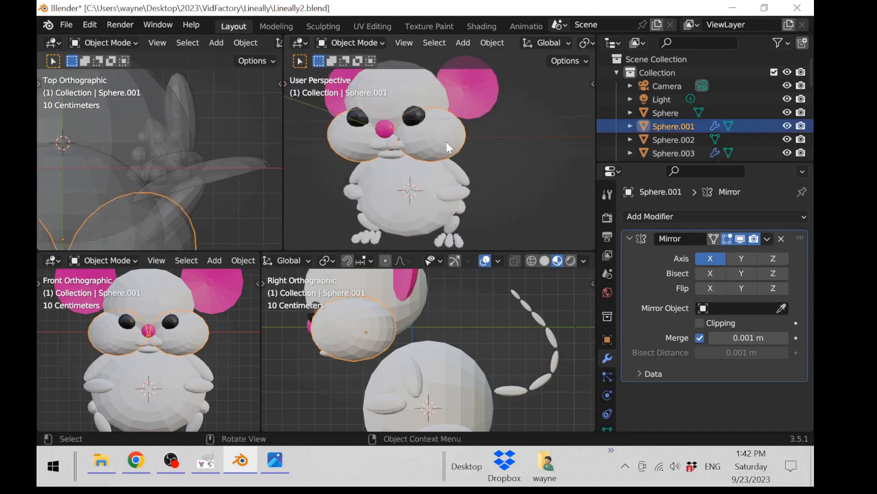
pyautogui.click(494, 42)
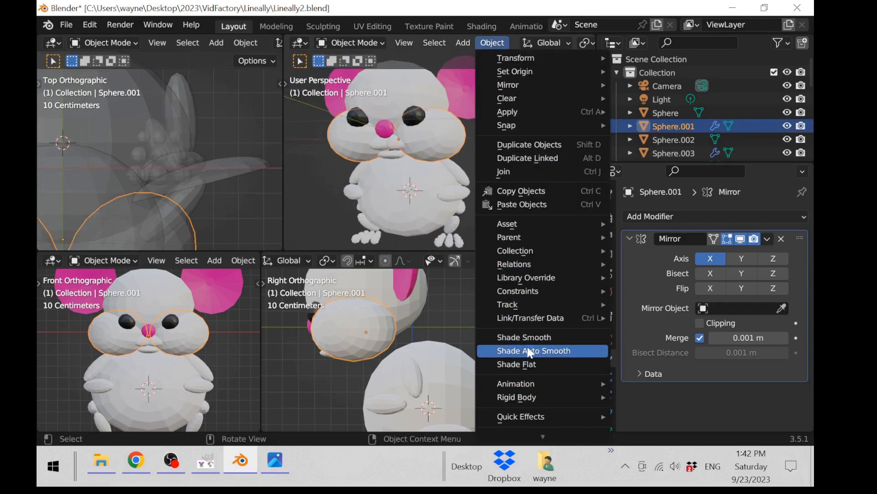
pyautogui.click(549, 336)
pyautogui.click(416, 90)
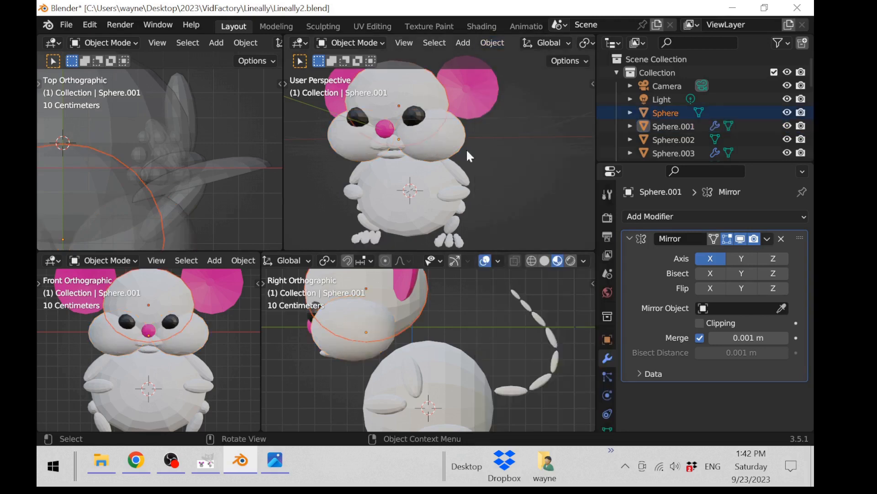
pyautogui.click(492, 42)
pyautogui.click(525, 338)
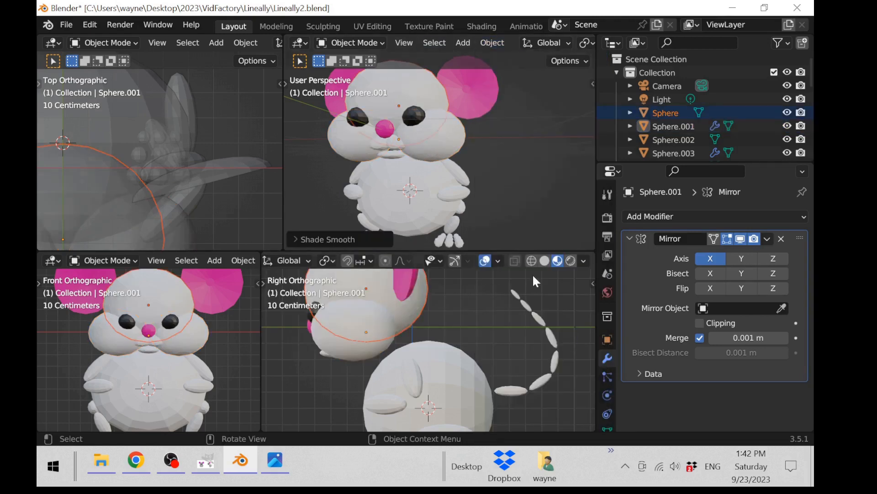
# Select the mouse's round body and scale it down uniformly to about 0.87
pyautogui.scroll(3, 489, 190)
pyautogui.scroll(-4, 528, 203)
pyautogui.moveTo(528, 203); pyautogui.dragTo(394, 158, button='middle')
pyautogui.click(532, 193)
pyautogui.scroll(4, 410, 204)
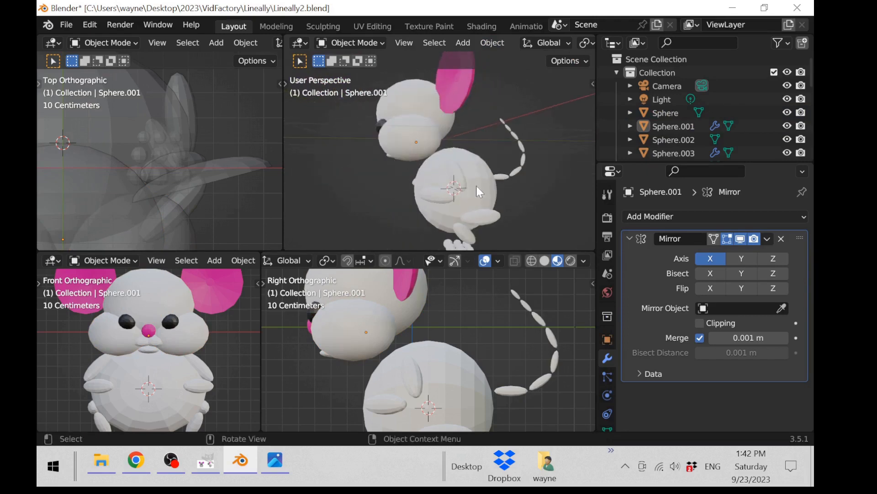
pyautogui.moveTo(478, 191); pyautogui.dragTo(517, 188, button='middle')
pyautogui.click(496, 203)
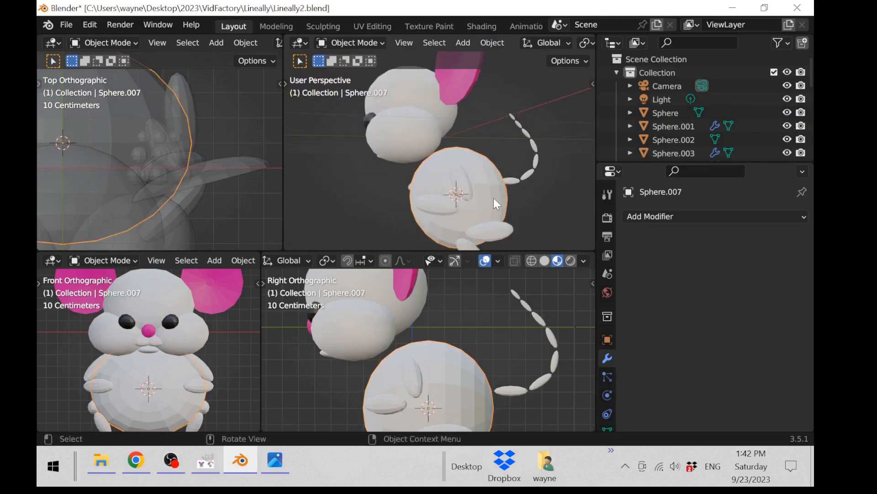
pyautogui.press('s')
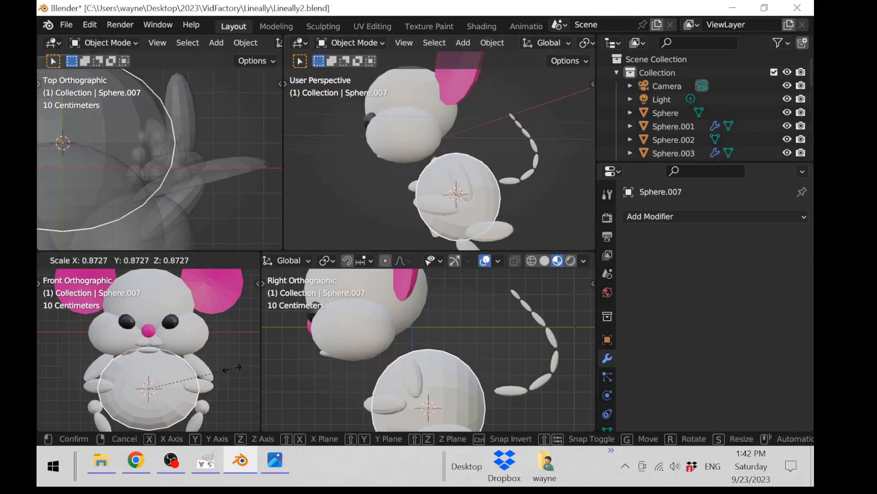
pyautogui.click(414, 369)
# In the side view, stretch the body slightly along Y and rotate it to tilt it
pyautogui.scroll(-2, 414, 369)
pyautogui.press('s')
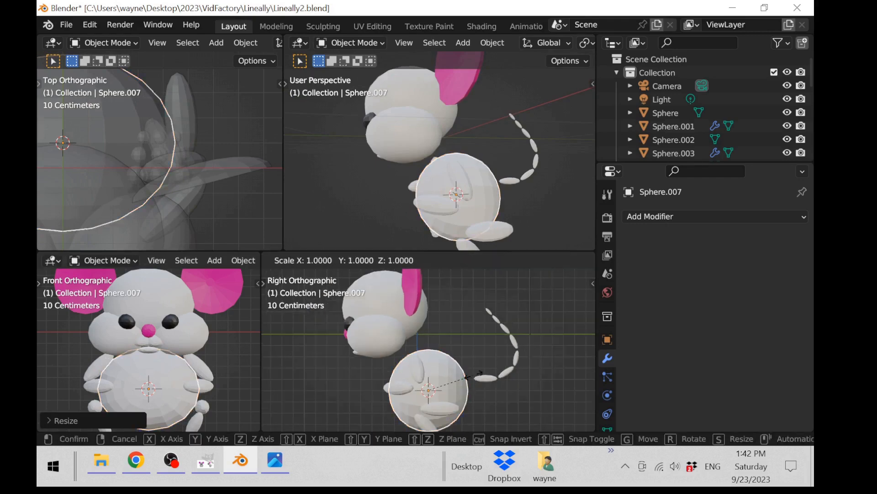
pyautogui.press('y')
pyautogui.click(483, 379)
pyautogui.press('r')
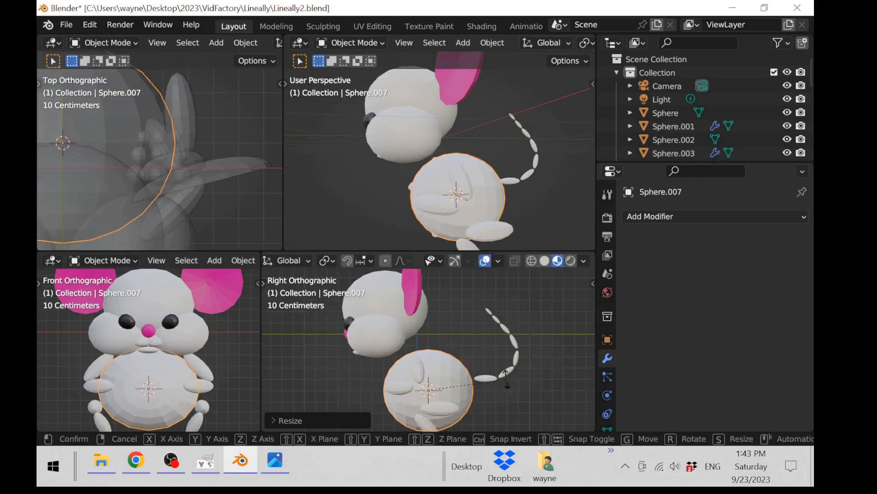
pyautogui.click(458, 419)
# Move the body up about 0.09 m along Z toward the head
pyautogui.press('g')
pyautogui.press('z')
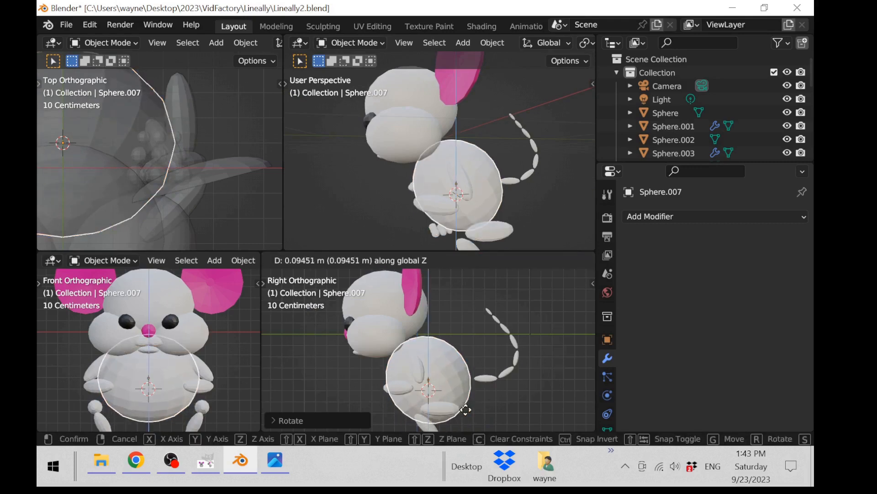
pyautogui.press('Escape')
# Apply Shade Smooth to the mouse's body
pyautogui.moveTo(371, 213); pyautogui.dragTo(531, 193, button='middle')
pyautogui.scroll(1, 523, 208)
pyautogui.click(416, 210)
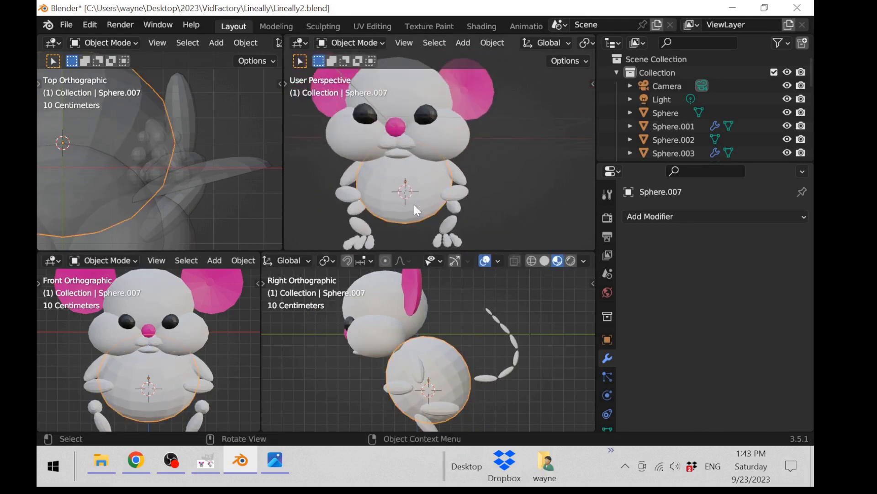
pyautogui.click(492, 43)
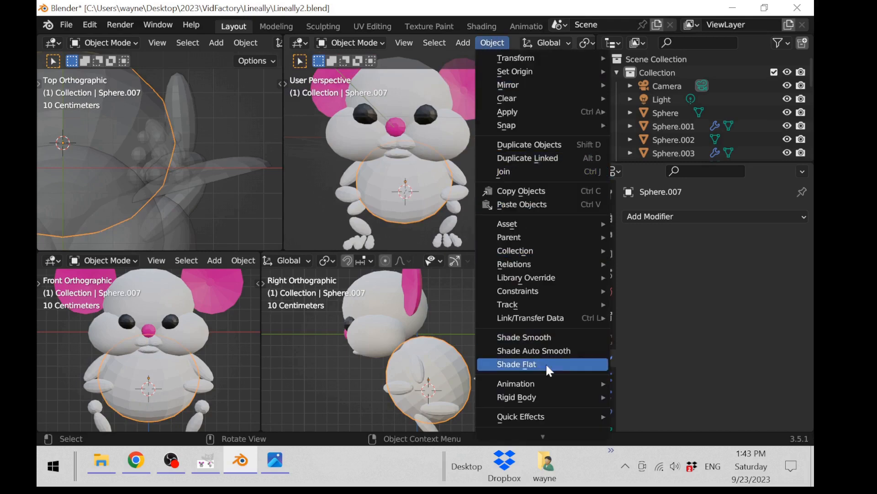
pyautogui.click(546, 337)
# Examine the smoothed mouse from behind and from the front in the perspective view
pyautogui.scroll(-2, 518, 183)
pyautogui.moveTo(516, 176); pyautogui.dragTo(488, 237, button='middle')
pyautogui.click(511, 192)
pyautogui.scroll(3, 547, 158)
pyautogui.scroll(-2, 553, 233)
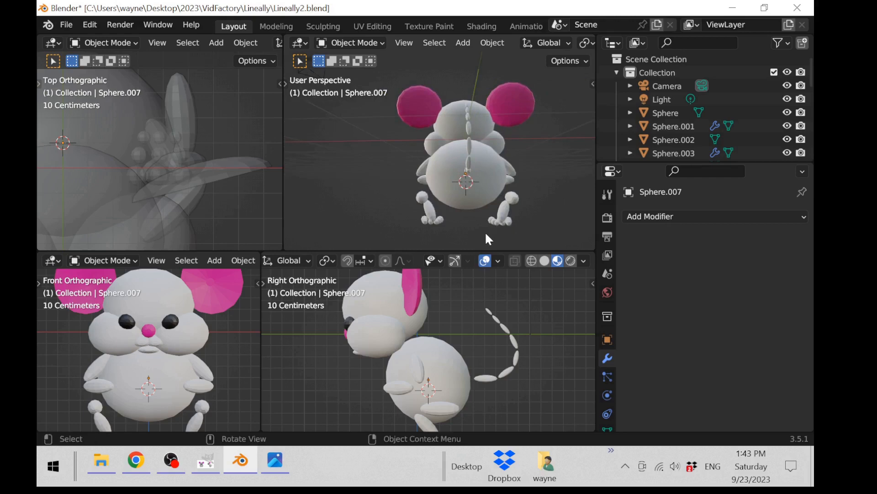
pyautogui.scroll(2, 529, 196)
pyautogui.moveTo(529, 196); pyautogui.dragTo(512, 229, button='middle')
pyautogui.moveTo(452, 212); pyautogui.dragTo(436, 191, button='middle')
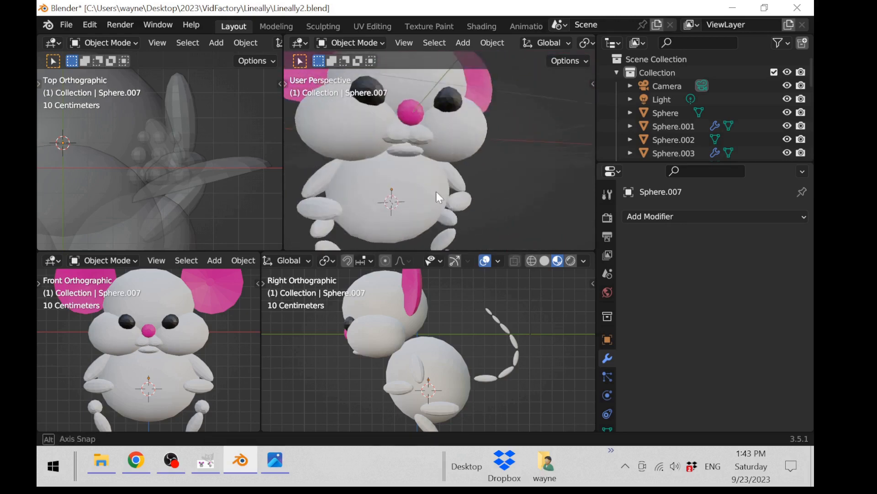
pyautogui.scroll(-2, 420, 232)
pyautogui.scroll(-1, 415, 319)
# Duplicate the front toe row and move the copy up about 0.45 m along Z to the height of the forearms
pyautogui.click(419, 412)
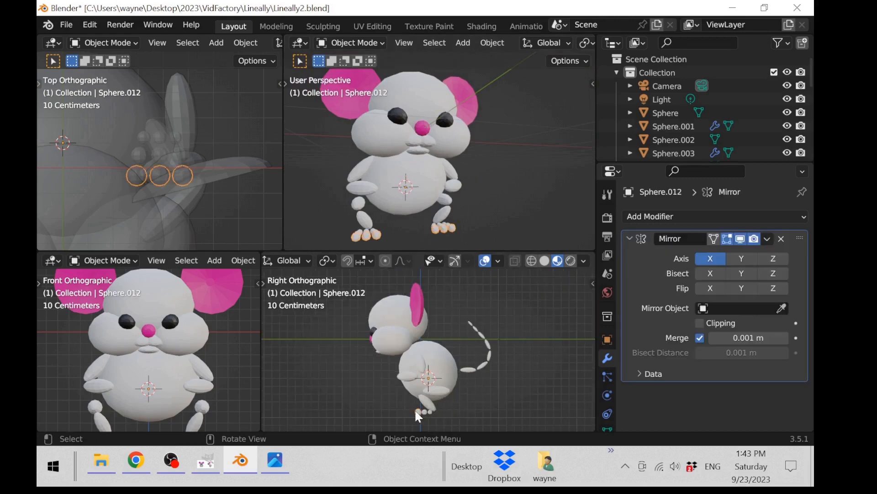
pyautogui.scroll(-4, 222, 222)
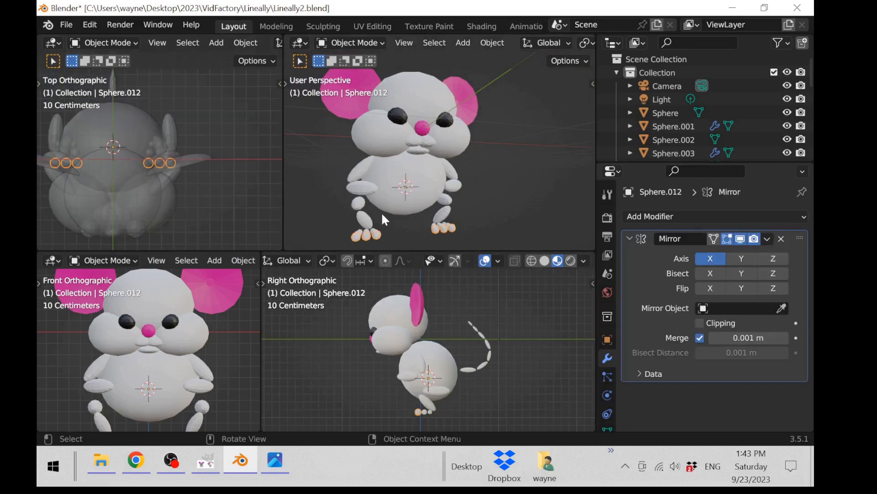
pyautogui.scroll(-2, 193, 320)
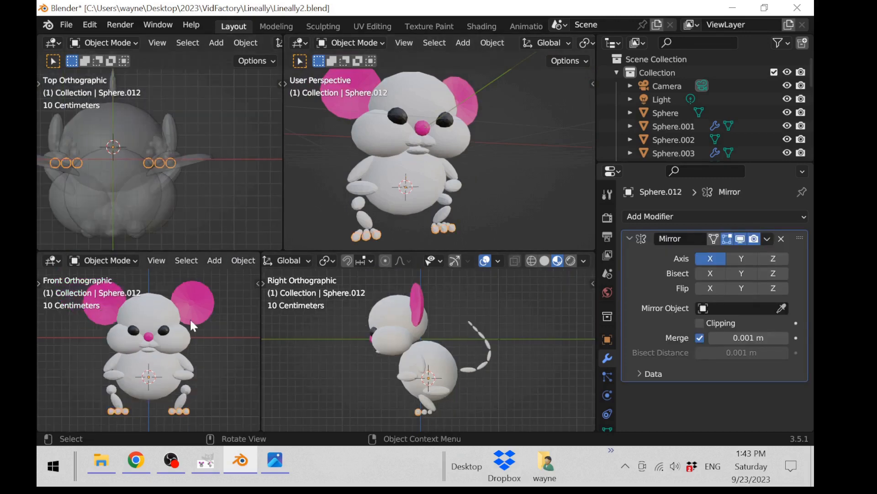
pyautogui.hotkey('shift', 'd')
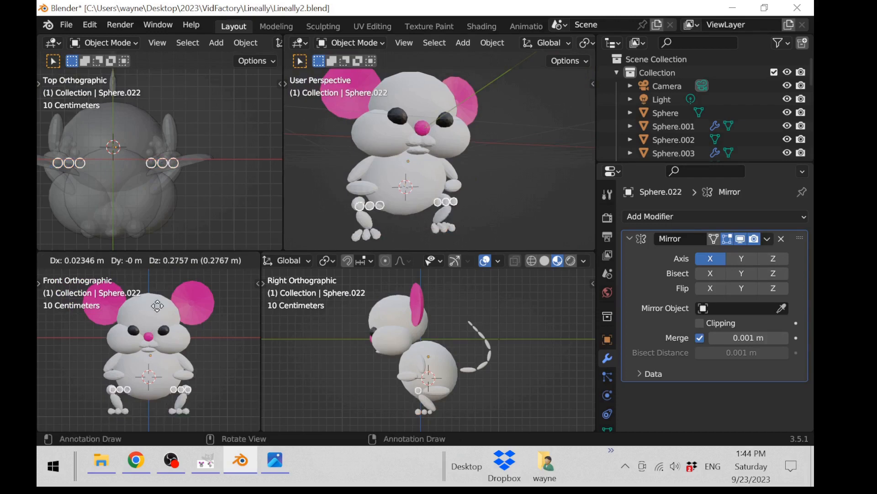
pyautogui.press('z')
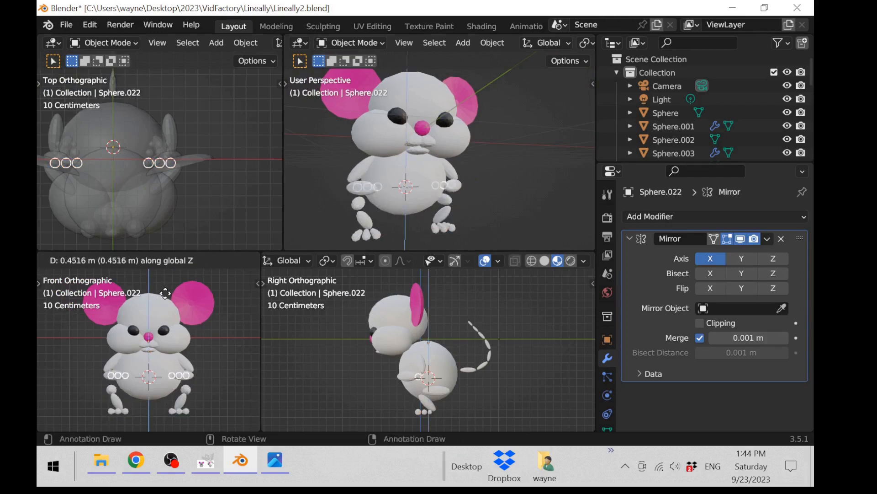
pyautogui.click(168, 325)
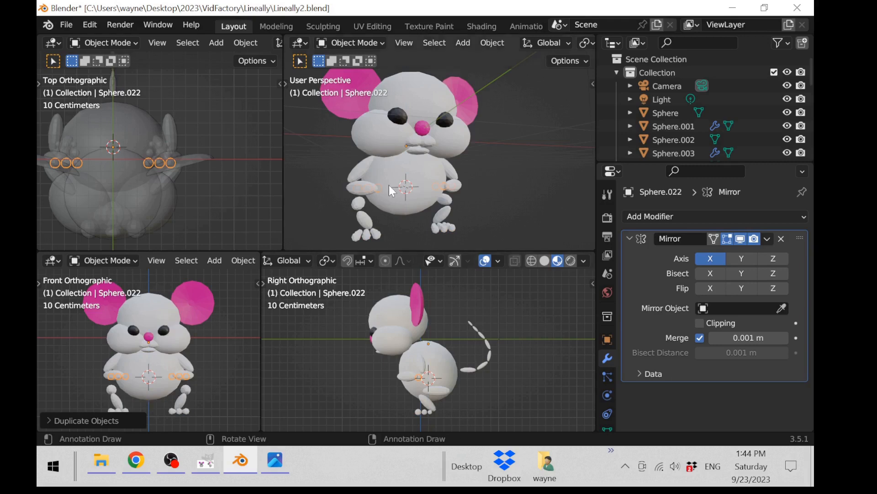
pyautogui.moveTo(390, 191); pyautogui.dragTo(357, 150, button='middle')
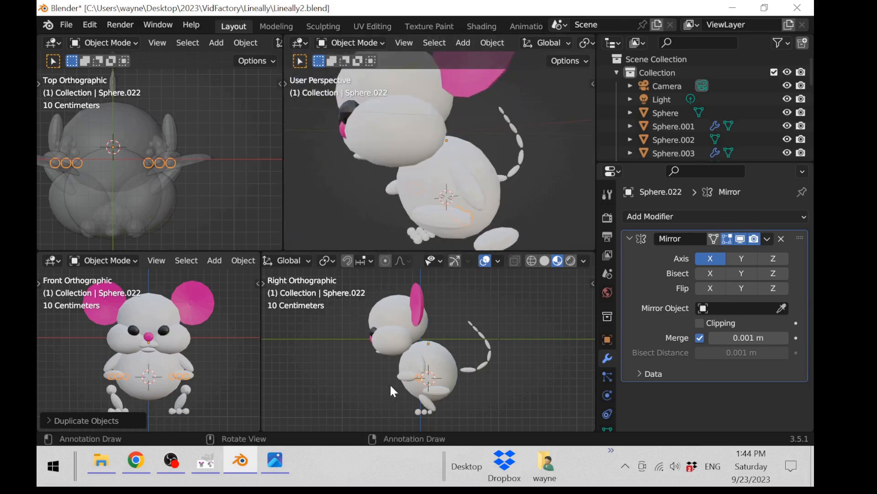
pyautogui.scroll(2, 391, 383)
pyautogui.press('g')
pyautogui.press('y')
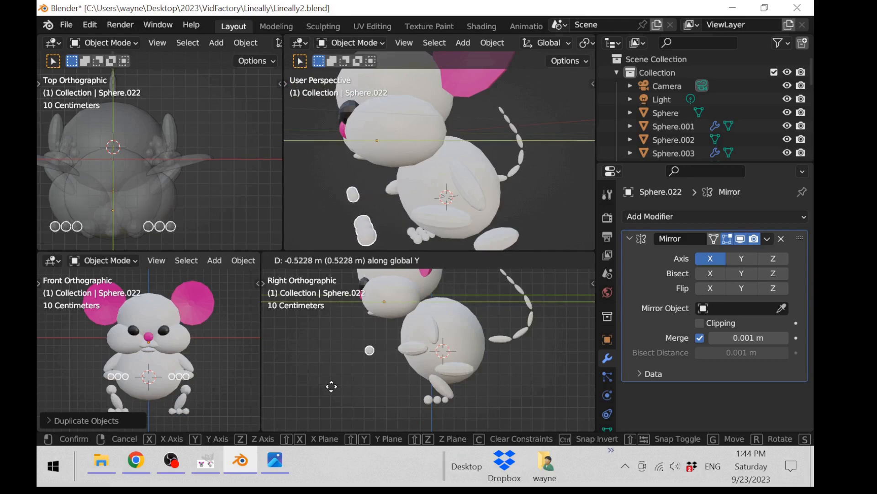
pyautogui.rightClick(347, 373)
# Move the copied row forward along Y until it sits just ahead of the forearm tips
pyautogui.scroll(-4, 377, 343)
pyautogui.scroll(-1, 395, 200)
pyautogui.scroll(1, 408, 204)
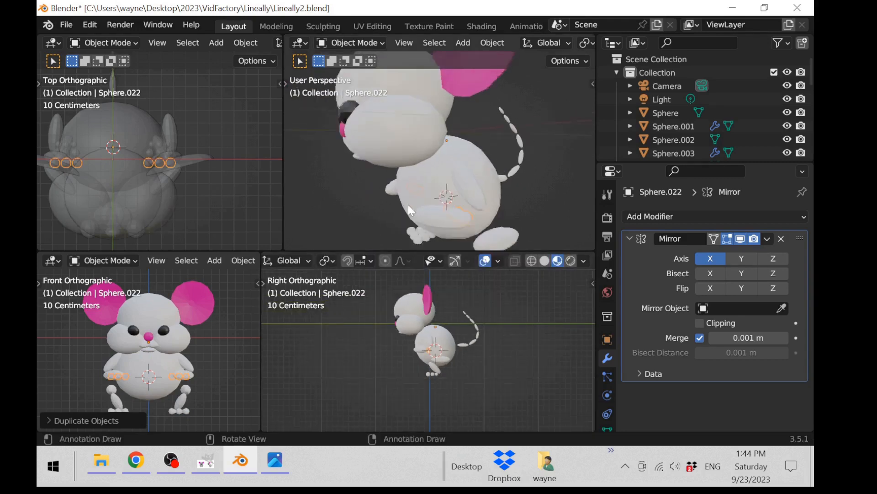
pyautogui.scroll(-2, 408, 205)
pyautogui.scroll(3, 408, 204)
pyautogui.scroll(6, 474, 323)
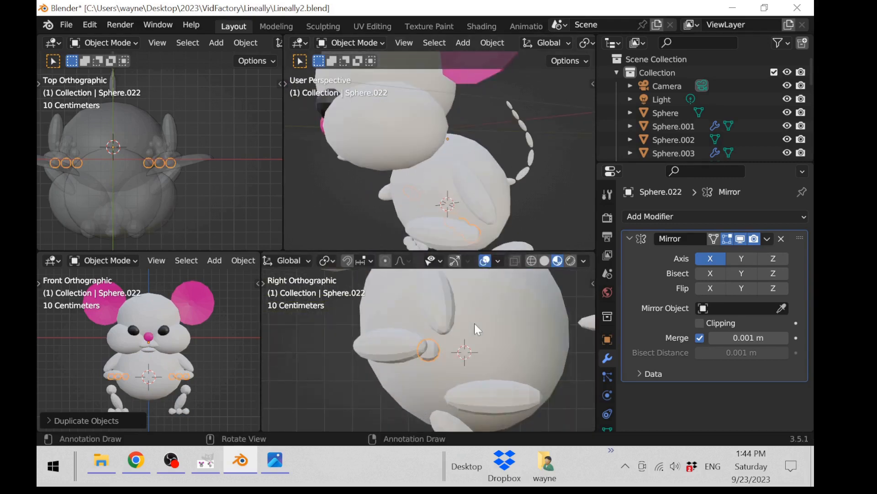
pyautogui.press('g')
pyautogui.press('y')
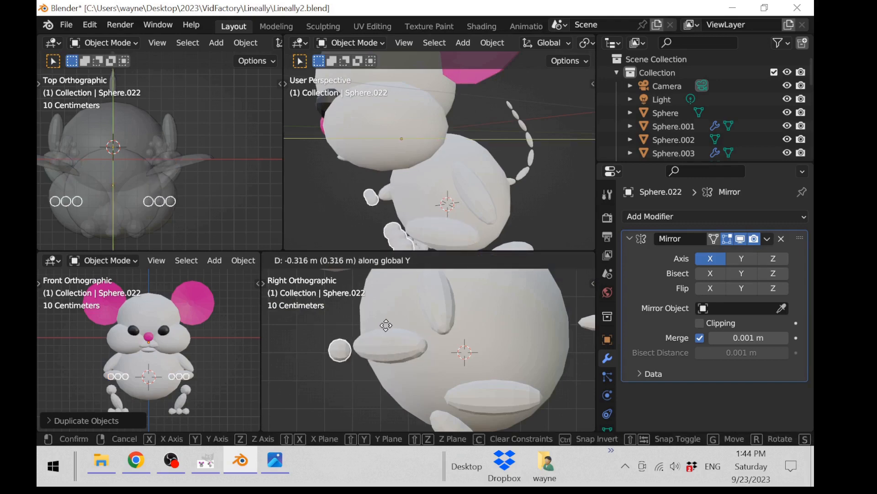
pyautogui.click(352, 329)
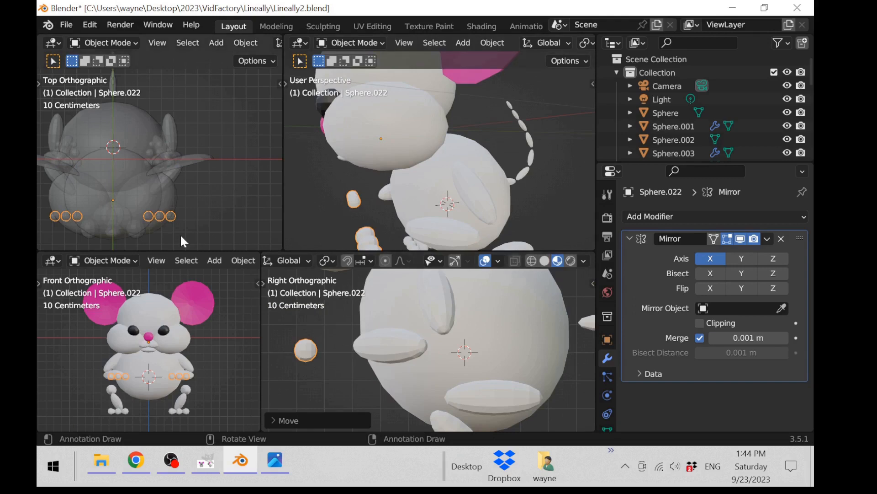
# Duplicate the finger row about 0.09 m backward along Y and scale the copy's mesh to about 0.85 in Edit Mode
pyautogui.hotkey('shift', 'd')
pyautogui.press('y')
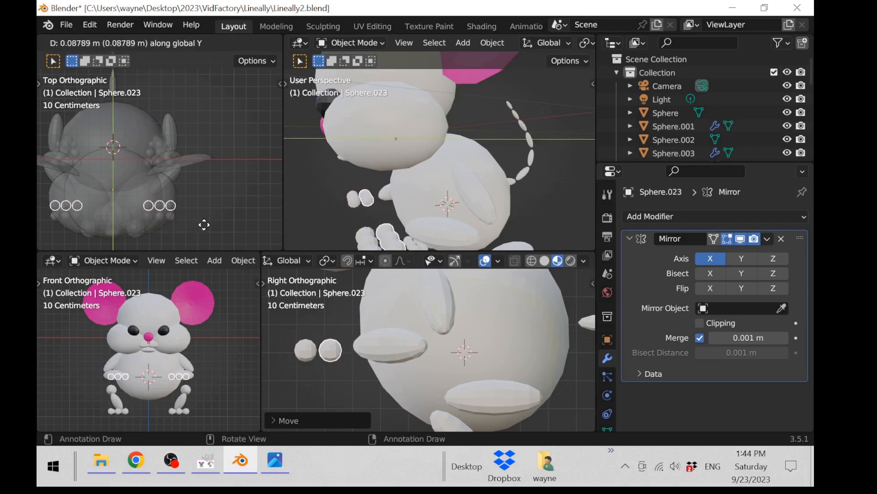
pyautogui.click(203, 224)
pyautogui.press('Tab')
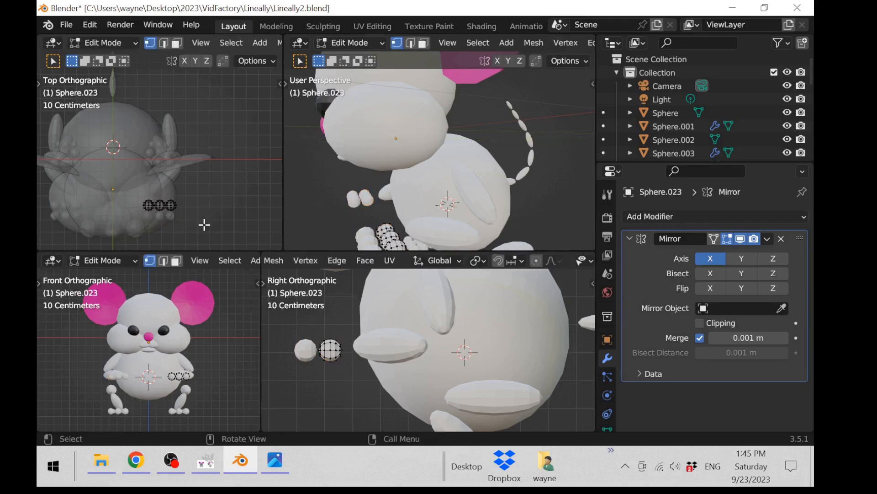
pyautogui.press('a')
pyautogui.press('s')
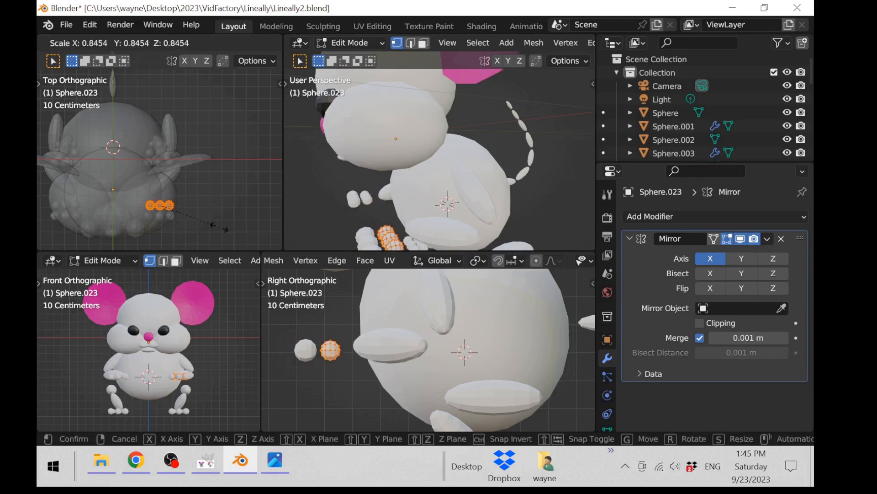
pyautogui.click(215, 227)
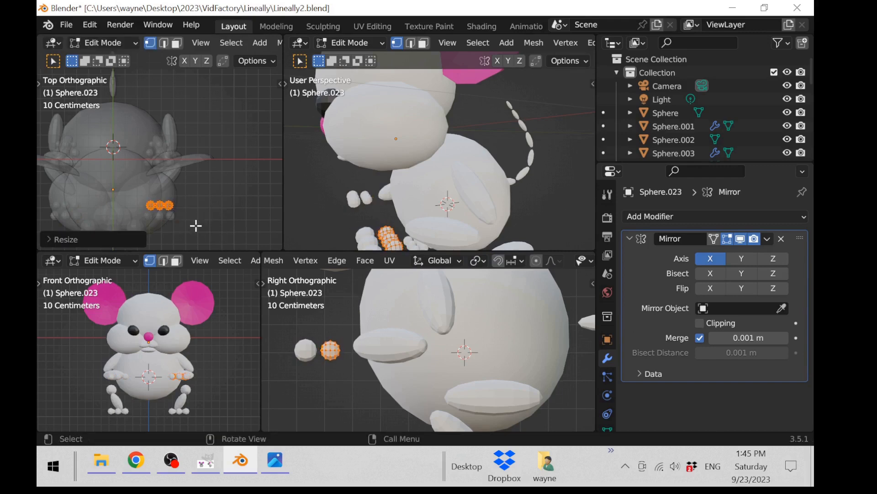
pyautogui.press('Tab')
pyautogui.press('Tab')
# Select only the middle sphere of the smaller finger row and duplicate it backward along Y behind the row
pyautogui.scroll(2, 196, 226)
pyautogui.press('KP_Decimal')
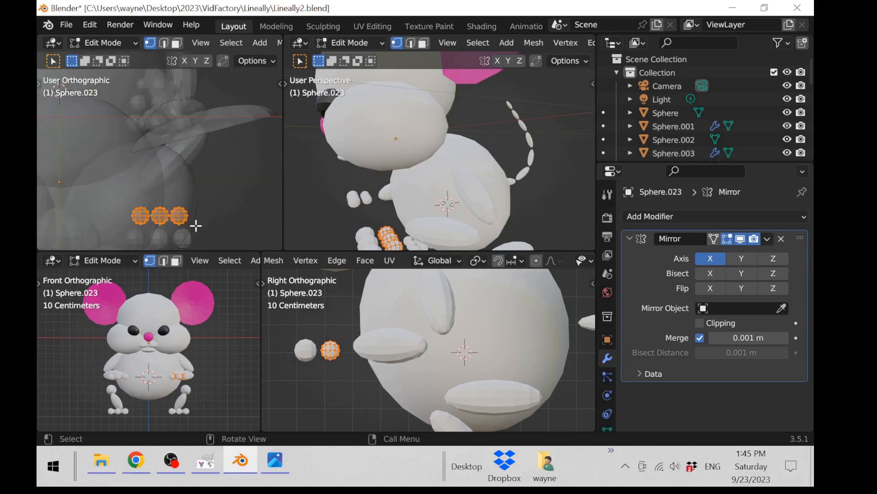
pyautogui.hotkey('alt', 'a')
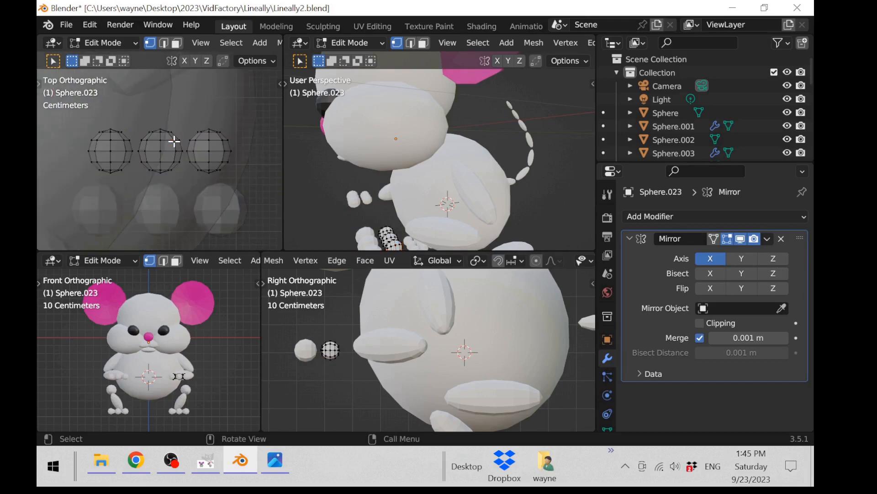
pyautogui.press('l')
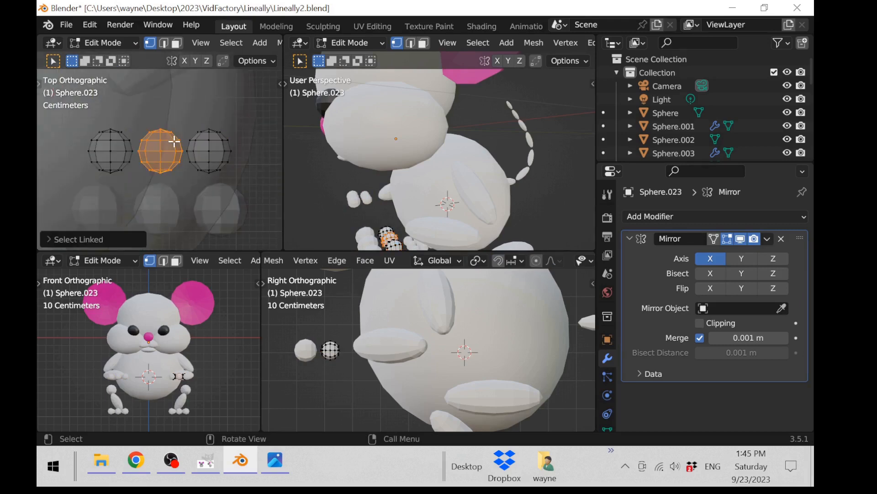
pyautogui.scroll(-3, 174, 141)
pyautogui.hotkey('shift', 'd')
pyautogui.press('y')
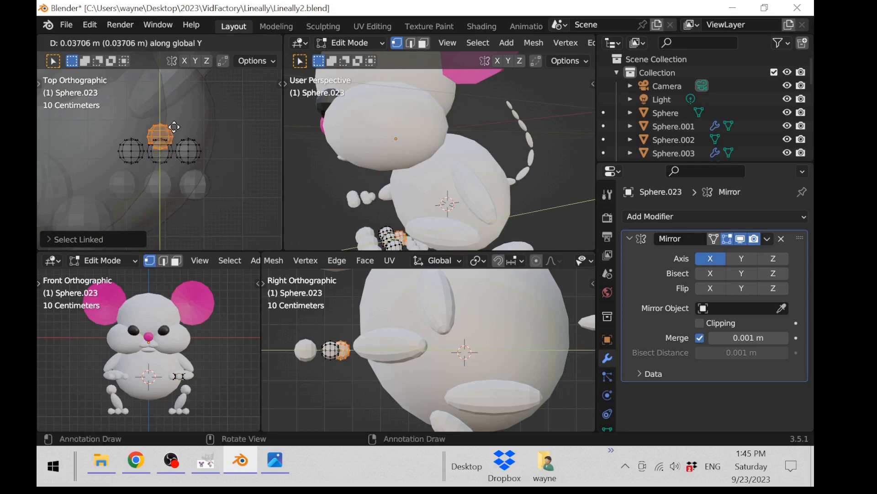
pyautogui.click(187, 112)
# Scale the duplicated sphere to over twice its size, flatten it along Z into a palm, and deselect everything
pyautogui.press('s')
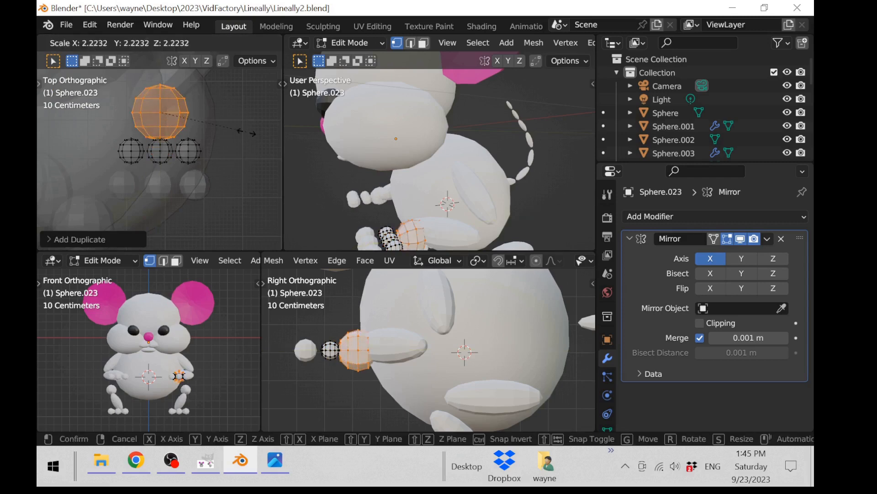
pyautogui.click(257, 138)
pyautogui.press('s')
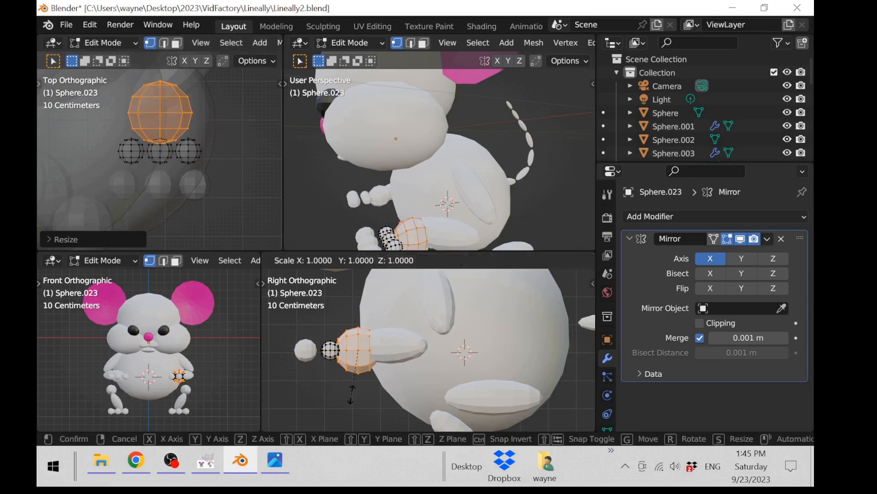
pyautogui.press('z')
pyautogui.click(347, 361)
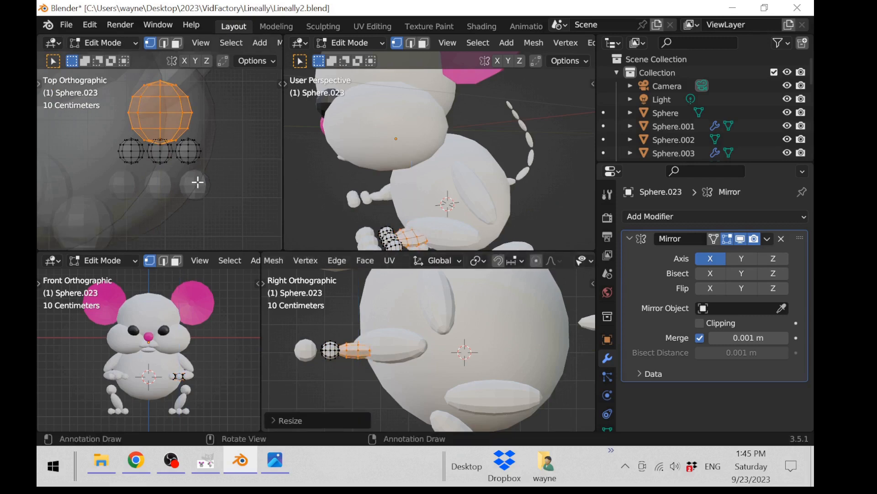
pyautogui.scroll(2, 197, 182)
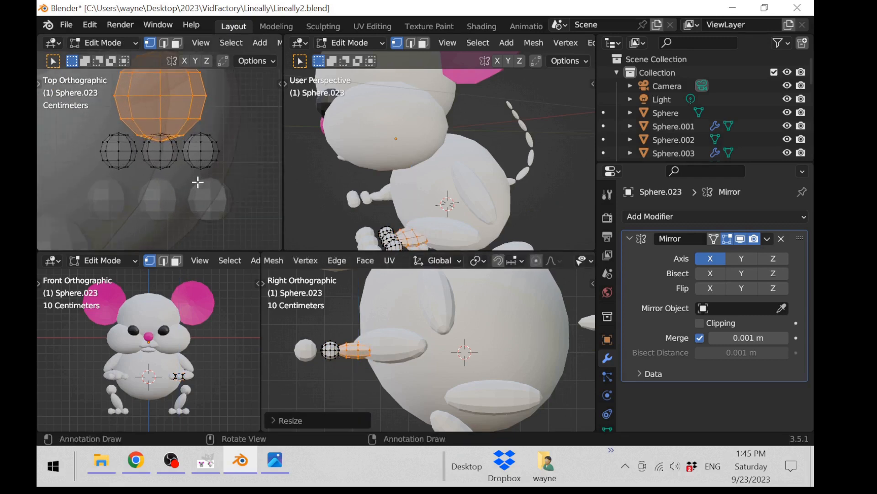
pyautogui.press('a')
pyautogui.press('a')
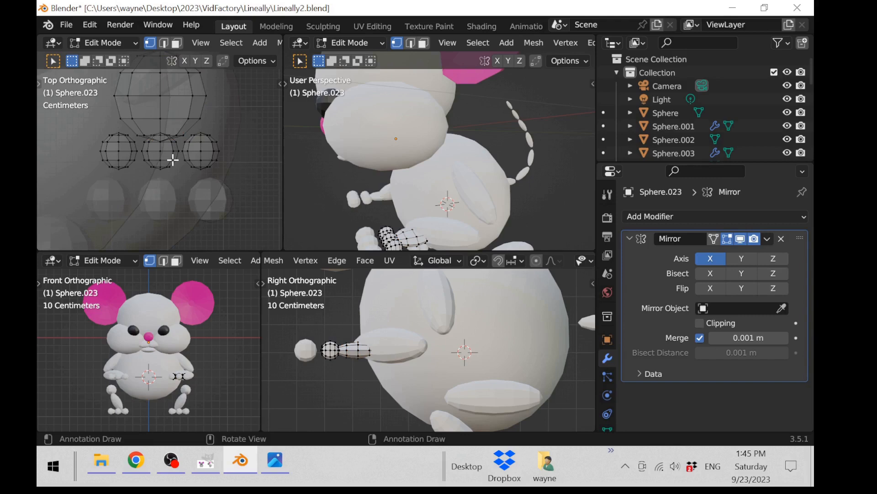
# Move the middle sphere of the smaller finger row slightly forward along Y and return to Object Mode
pyautogui.press('l')
pyautogui.press('g')
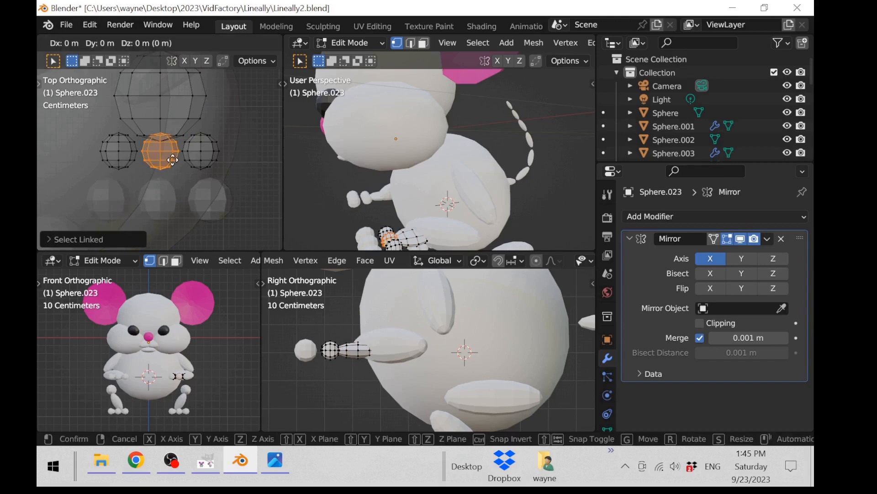
pyautogui.press('y')
pyautogui.click(175, 168)
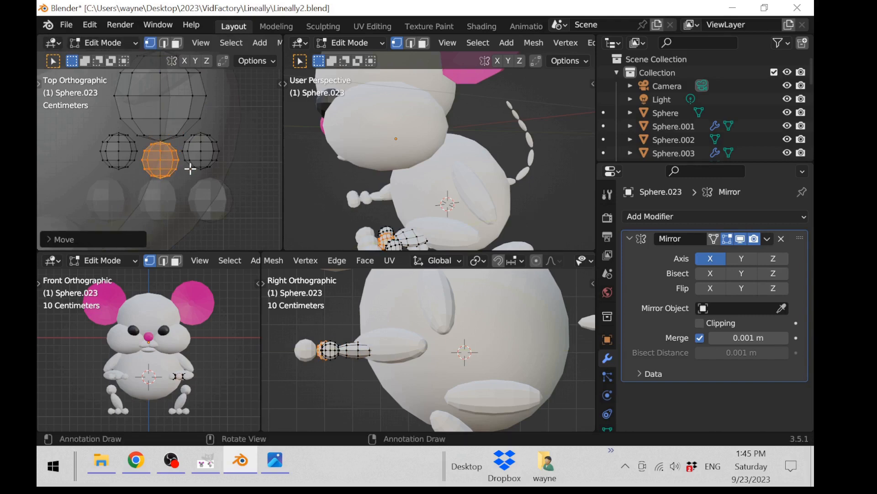
pyautogui.press('Tab')
pyautogui.scroll(-8, 190, 169)
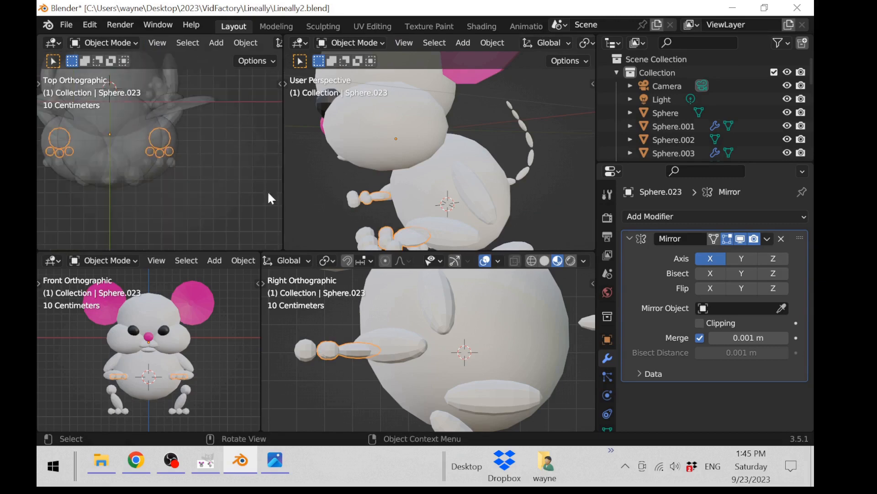
# Deselect all objects and save the mouse file
pyautogui.moveTo(425, 189); pyautogui.dragTo(445, 190, button='middle')
pyautogui.scroll(-4, 514, 192)
pyautogui.press('a')
pyautogui.press('a')
pyautogui.scroll(-3, 459, 195)
pyautogui.hotkey('ctrl', 's')
pyautogui.scroll(5, 445, 196)
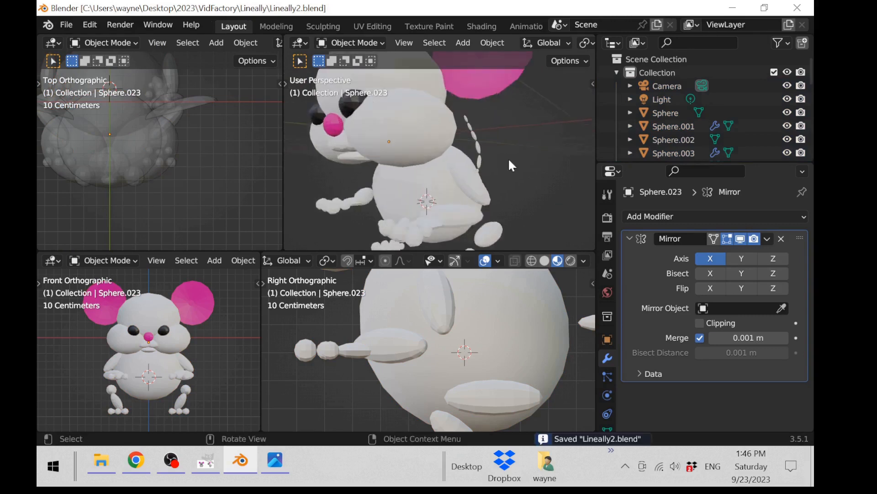
# Maximize the perspective viewport and apply Shade Smooth to the upper muzzle and the lower lip
pyautogui.moveTo(508, 158); pyautogui.dragTo(447, 150, button='middle')
pyautogui.scroll(-5, 586, 159)
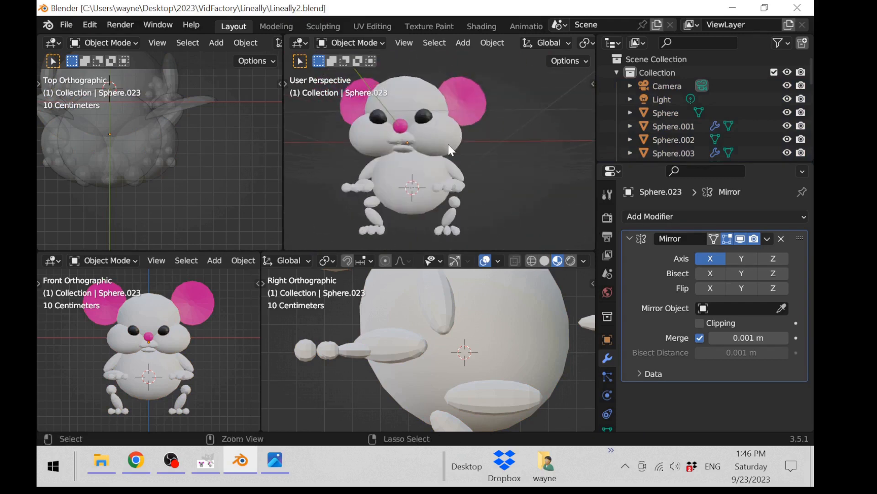
pyautogui.hotkey('ctrl', 'space')
pyautogui.scroll(-2, 450, 166)
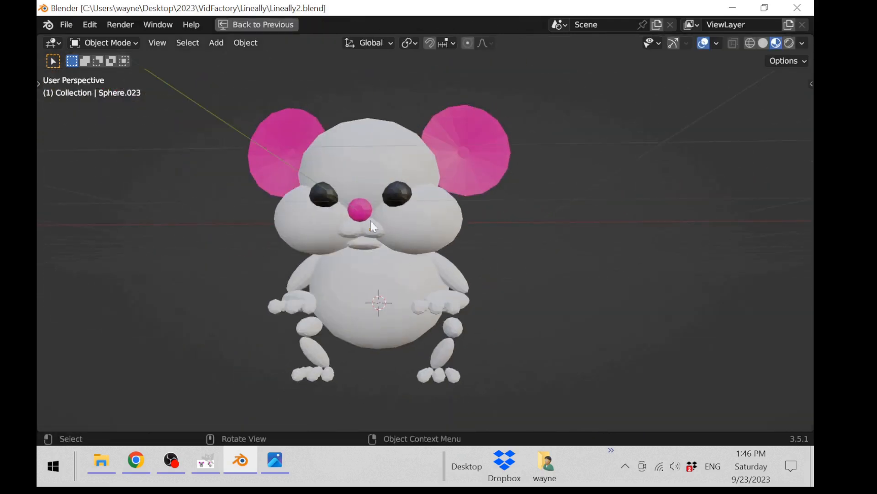
pyautogui.scroll(2, 370, 221)
pyautogui.click(321, 210)
pyautogui.click(246, 43)
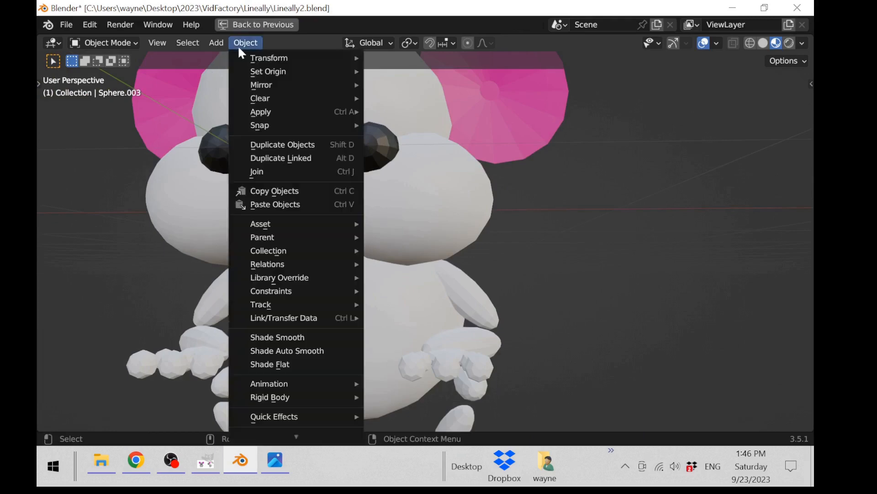
pyautogui.click(295, 337)
pyautogui.click(312, 249)
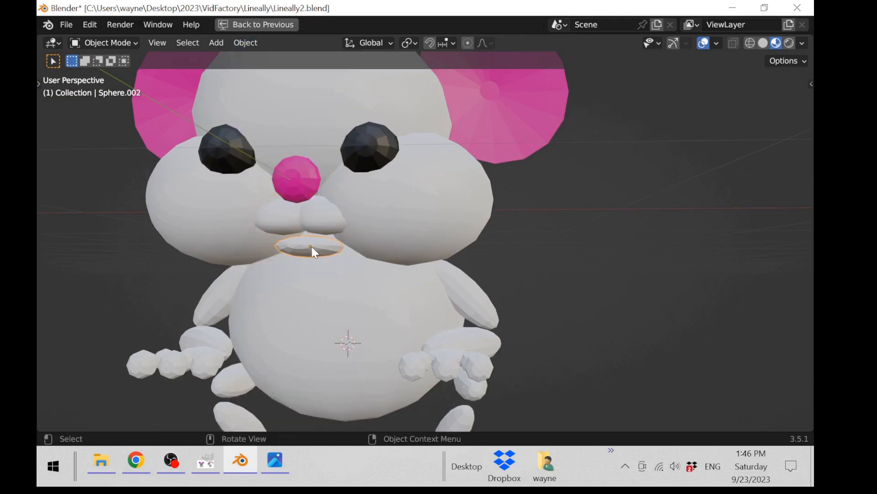
pyautogui.click(246, 42)
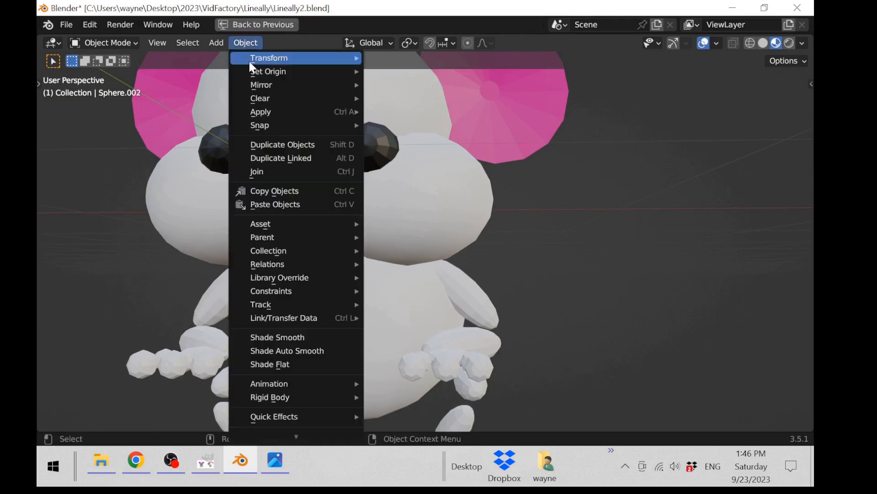
pyautogui.click(297, 338)
# Apply Shade Smooth to the mirrored arm object, including its upper arms, forearms and fingertips
pyautogui.moveTo(350, 322); pyautogui.dragTo(482, 288, button='middle')
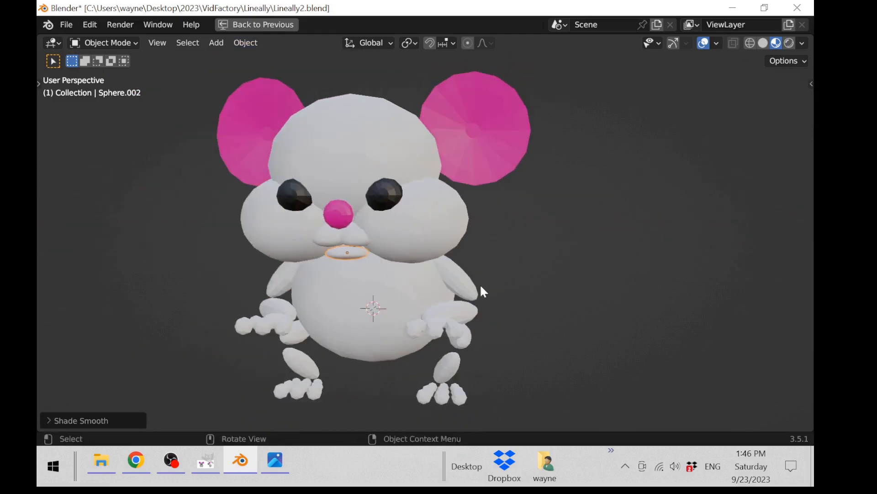
pyautogui.click(476, 295)
pyautogui.click(246, 43)
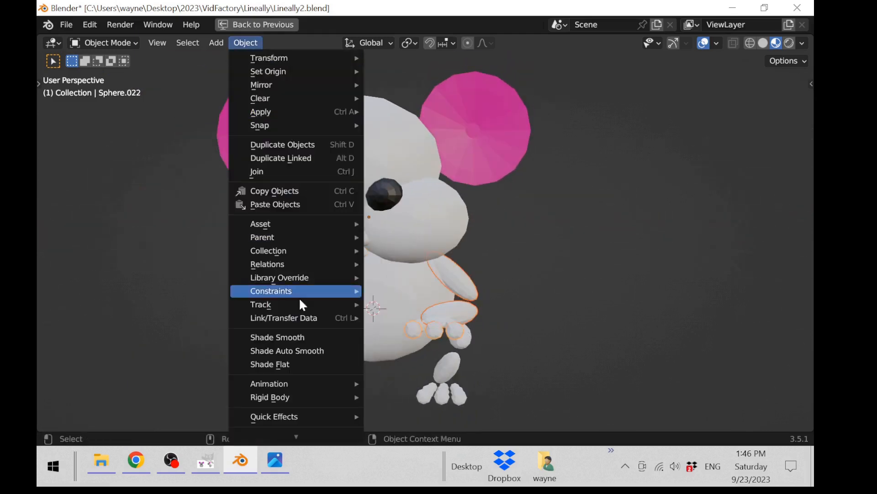
pyautogui.click(297, 337)
pyautogui.moveTo(561, 287); pyautogui.dragTo(515, 267, button='middle')
pyautogui.scroll(3, 516, 267)
pyautogui.scroll(-3, 515, 265)
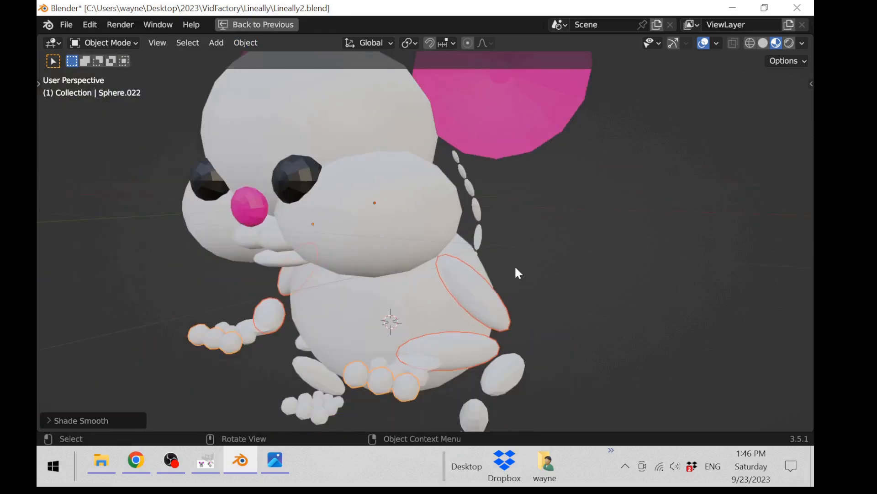
# Select the leg parts, toes, all tail segments and the ears together and apply Shade Smooth to them
pyautogui.click(482, 346)
pyautogui.moveTo(558, 326); pyautogui.dragTo(494, 333, button='middle')
pyautogui.scroll(-5, 549, 302)
pyautogui.click(486, 336)
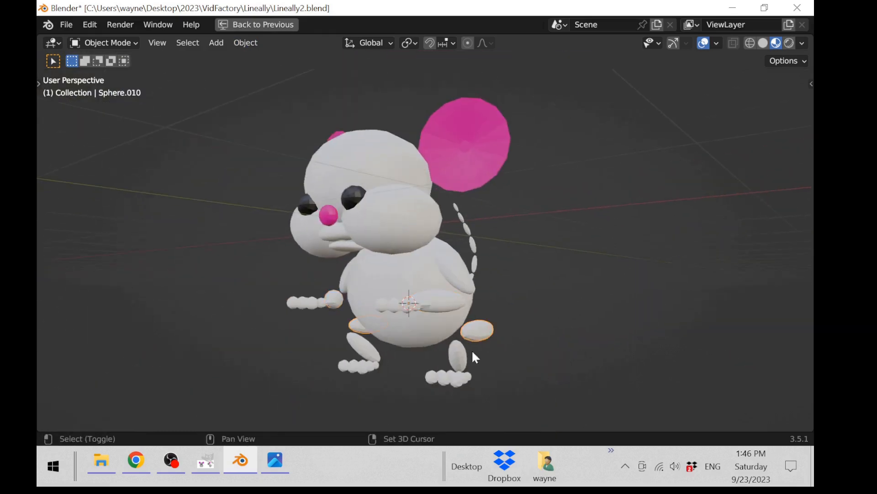
pyautogui.keyDown('shift'); pyautogui.click(461, 379); pyautogui.keyUp('shift')
pyautogui.press('c')
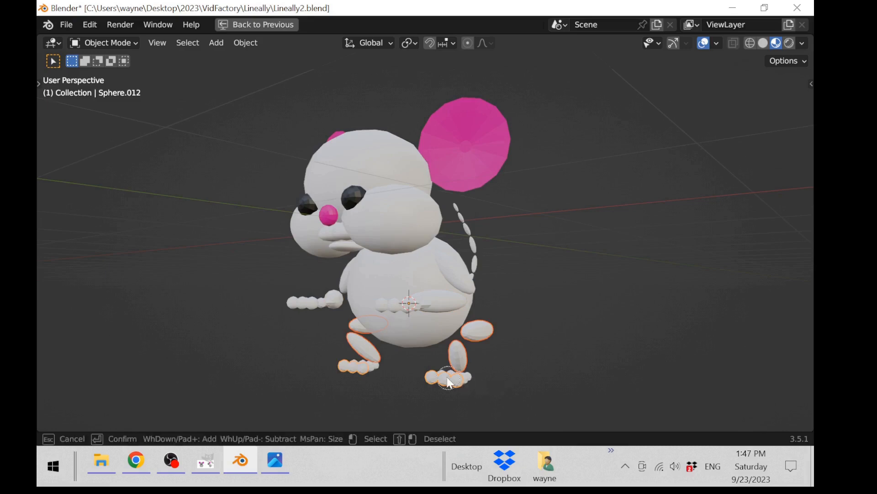
pyautogui.press('Escape')
pyautogui.moveTo(517, 375); pyautogui.dragTo(461, 386, button='middle')
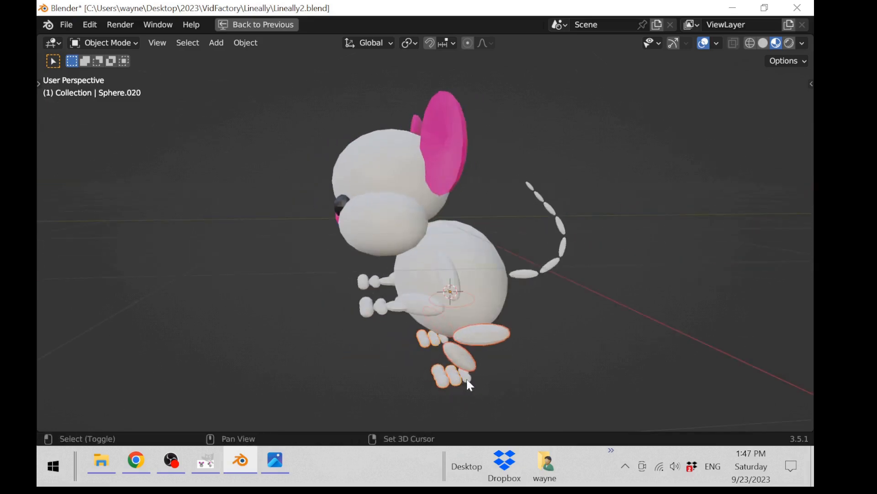
pyautogui.keyDown('shift'); pyautogui.click(569, 245); pyautogui.keyUp('shift')
pyautogui.keyDown('shift'); pyautogui.click(551, 211); pyautogui.keyUp('shift')
pyautogui.keyDown('shift'); pyautogui.click(529, 186); pyautogui.keyUp('shift')
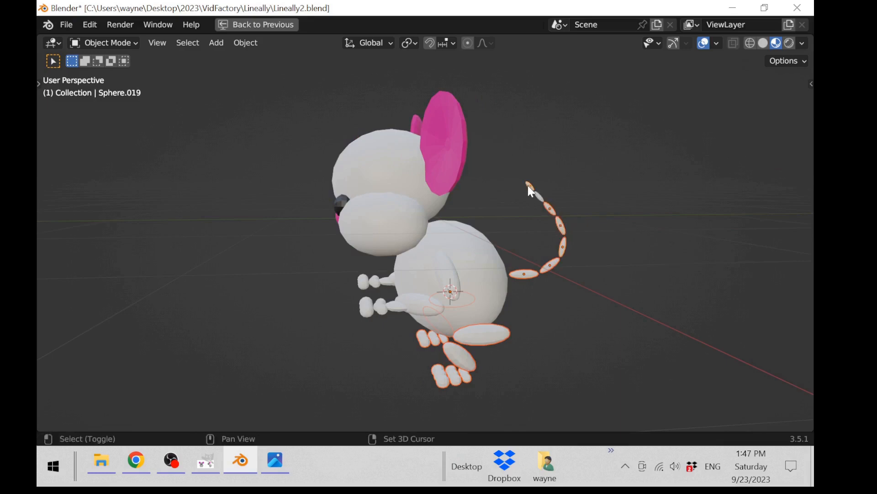
pyautogui.keyDown('shift'); pyautogui.click(452, 109); pyautogui.keyUp('shift')
pyautogui.click(242, 44)
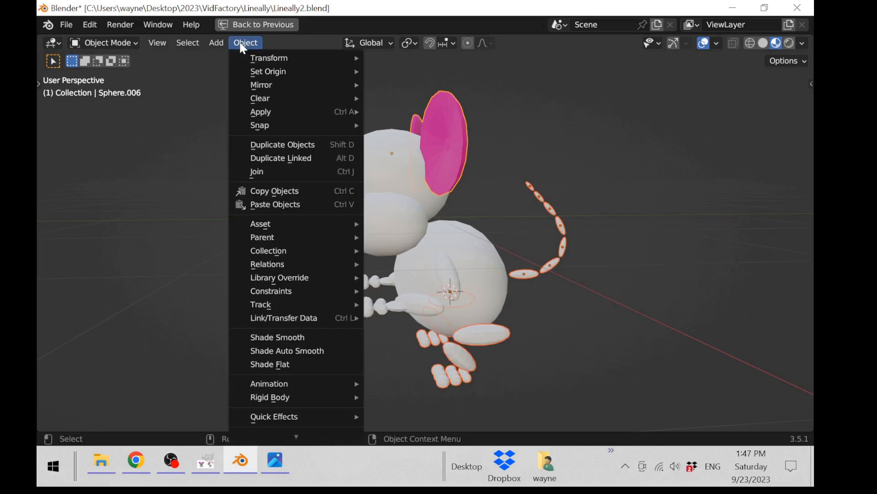
pyautogui.click(309, 337)
# Inspect the shading of the limbs, tail and underside from behind and below, focusing on the thighs, and clear the selection
pyautogui.scroll(4, 592, 281)
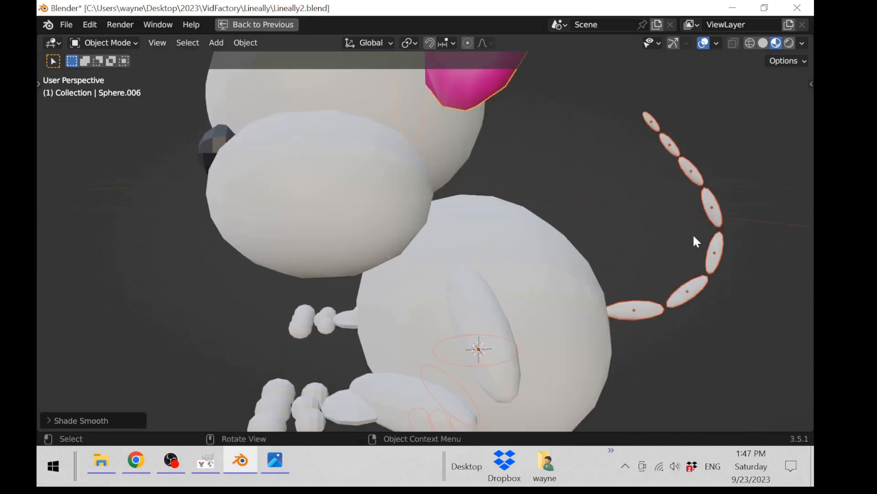
pyautogui.moveTo(617, 249); pyautogui.dragTo(439, 196, button='middle')
pyautogui.scroll(-5, 656, 241)
pyautogui.scroll(3, 518, 195)
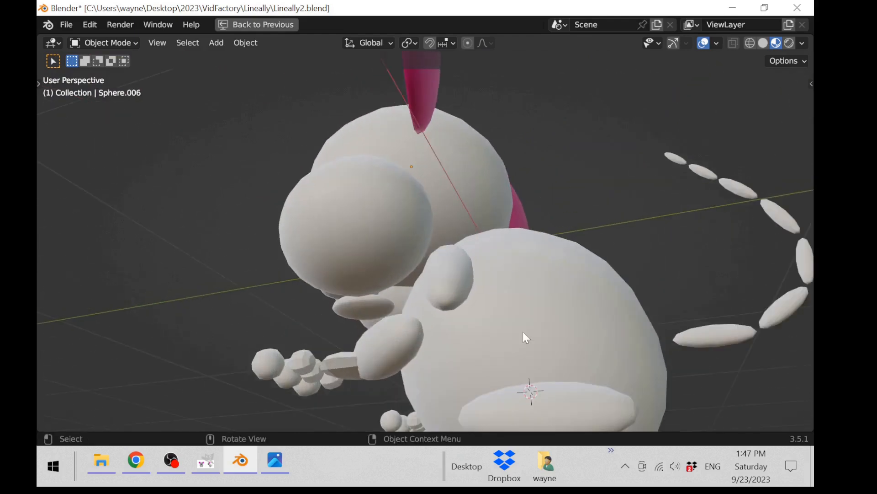
pyautogui.press('KP_Decimal')
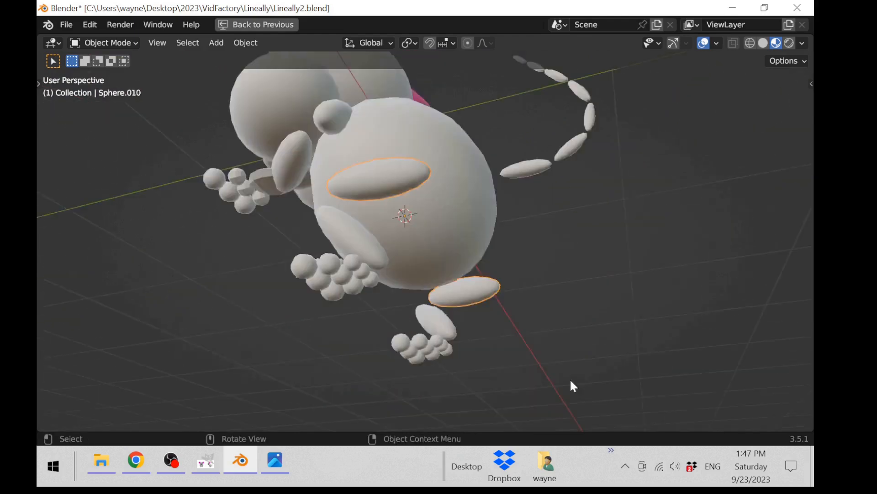
pyautogui.scroll(5, 571, 380)
pyautogui.scroll(-5, 487, 311)
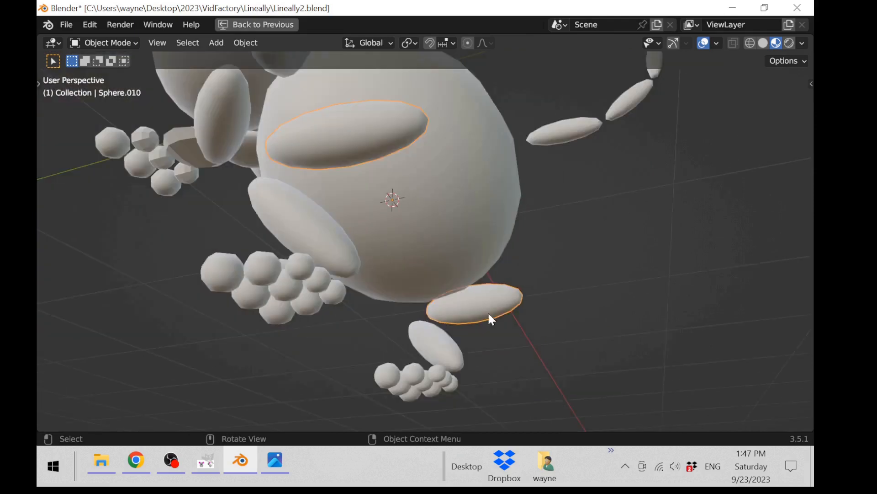
pyautogui.scroll(6, 487, 314)
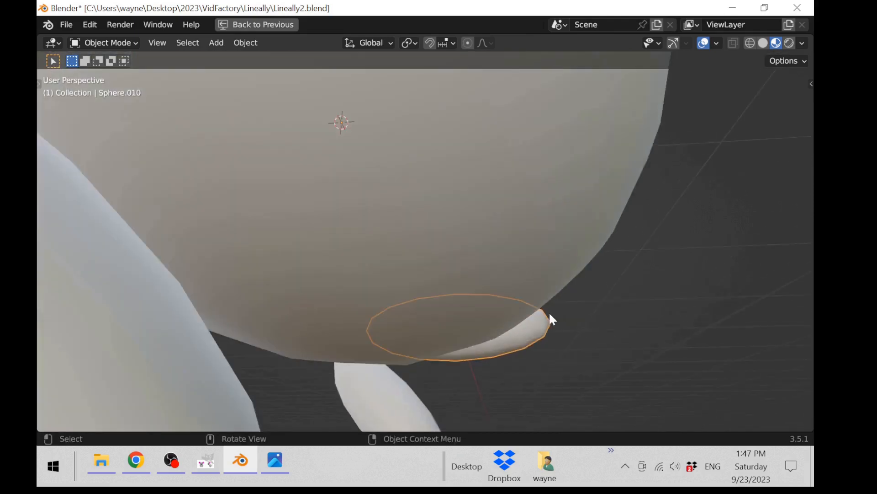
pyautogui.moveTo(550, 311); pyautogui.dragTo(523, 291, button='middle')
pyautogui.scroll(-3, 487, 295)
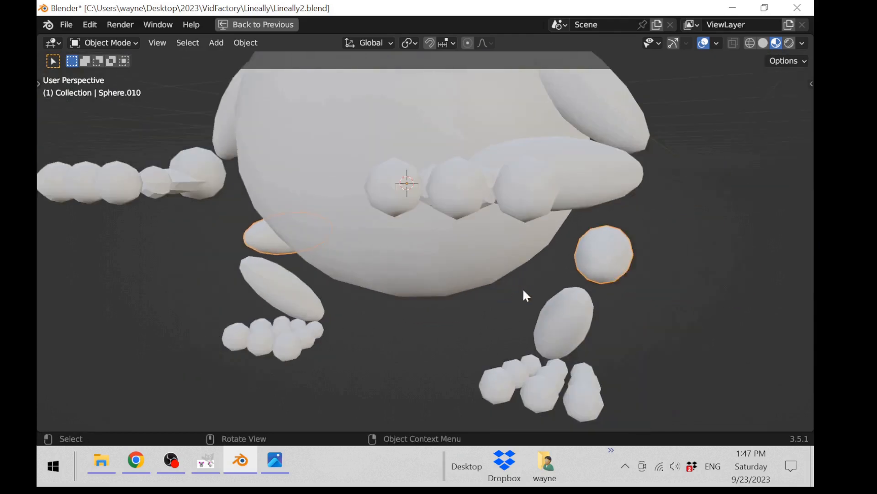
pyautogui.click(726, 341)
pyautogui.scroll(-4, 366, 263)
pyautogui.moveTo(366, 265)
pyautogui.mouseDown(button='middle')
pyautogui.moveTo(419, 272)
pyautogui.moveTo(371, 276)
pyautogui.mouseUp(button='middle')
# Examine the face, eyes and nose up close and the whole mouse from the front
pyautogui.press('ctrl+KP_8')
pyautogui.press('ctrl+KP_8')
pyautogui.press('ctrl+KP_8')
pyautogui.press('ctrl+KP_8')
pyautogui.press('ctrl+KP_8')
pyautogui.press('ctrl+KP_8')
pyautogui.press('ctrl+KP_8')
pyautogui.press('ctrl+KP_8')
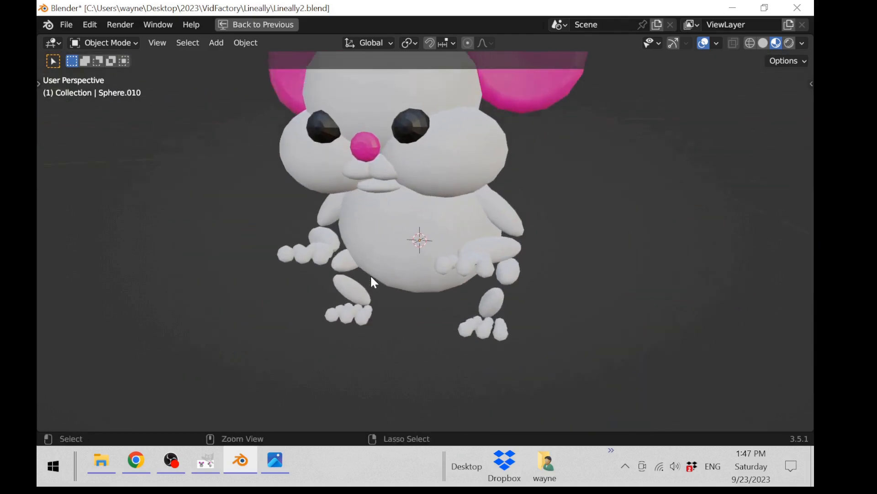
pyautogui.scroll(3, 371, 276)
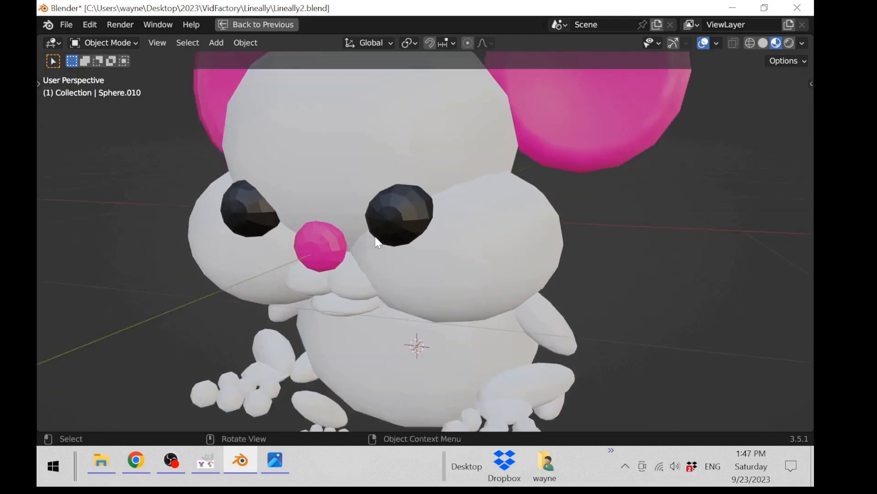
pyautogui.moveTo(371, 275); pyautogui.dragTo(396, 224, button='middle')
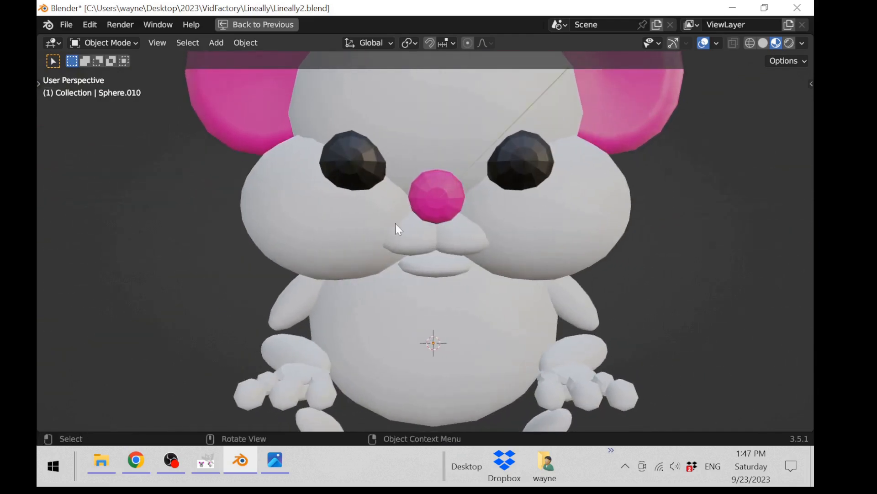
pyautogui.scroll(-5, 396, 223)
pyautogui.moveTo(492, 224); pyautogui.dragTo(528, 226, button='middle')
pyautogui.scroll(-1, 636, 240)
pyautogui.moveTo(636, 240)
pyautogui.mouseDown(button='middle')
pyautogui.moveTo(380, 244)
pyautogui.moveTo(633, 231)
pyautogui.mouseUp(button='middle')
# Open the MouseBubble image from the Pix folder in File Explorer, minimize the extra windows and place the picture beside the model
pyautogui.moveTo(210, 464)
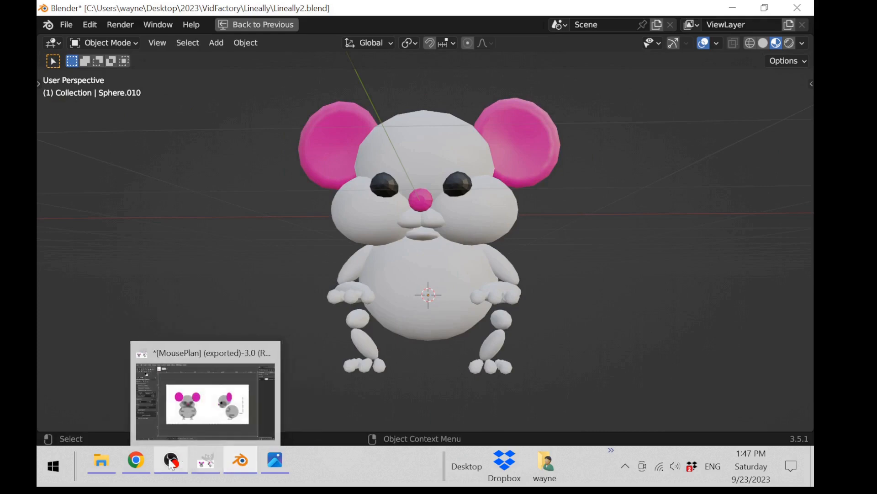
pyautogui.moveTo(145, 463)
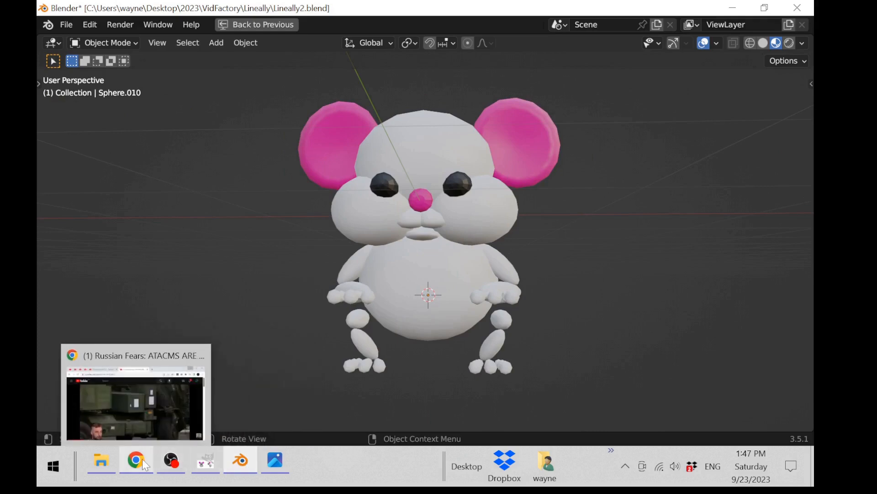
pyautogui.click(108, 466)
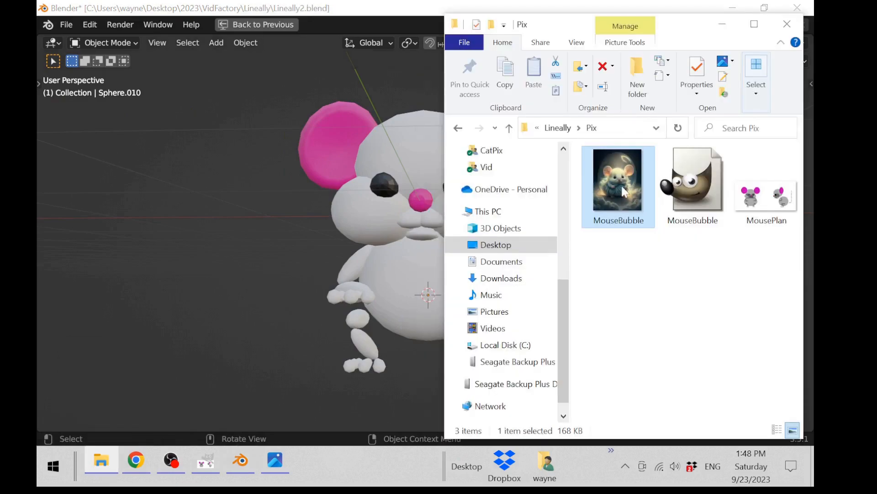
pyautogui.doubleClick(624, 191)
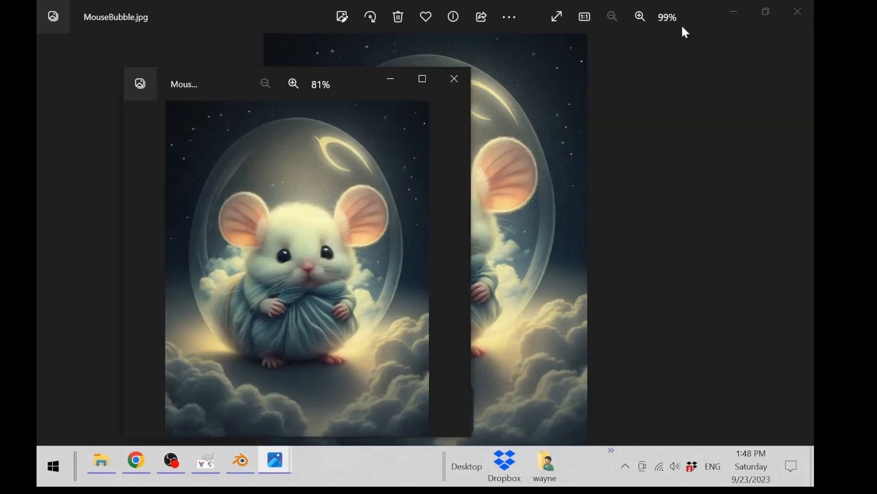
pyautogui.moveTo(368, 97); pyautogui.dragTo(291, 95)
pyautogui.click(734, 13)
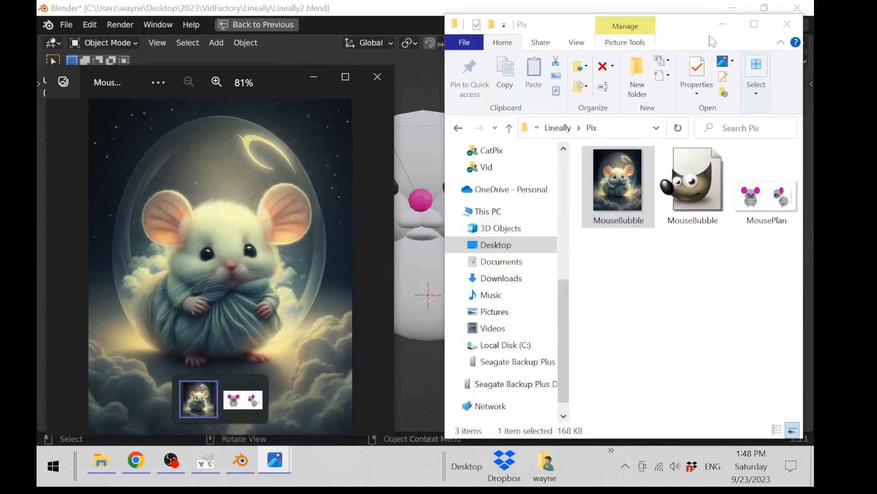
pyautogui.click(722, 26)
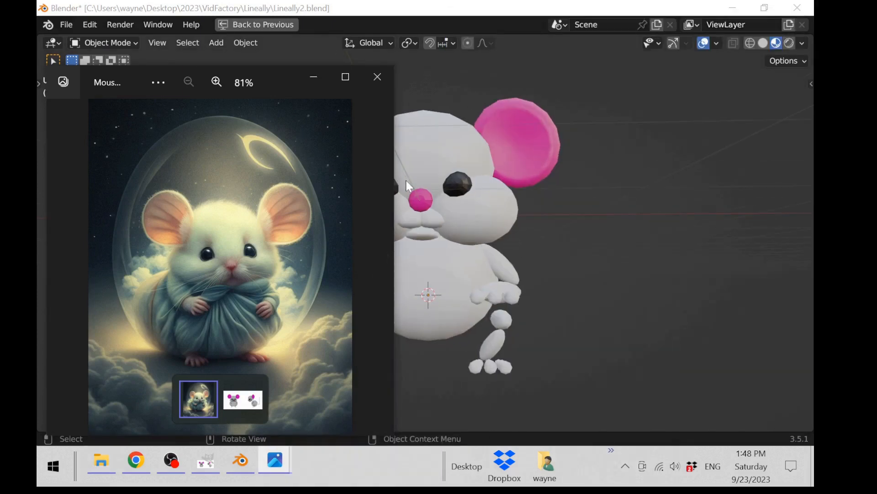
pyautogui.moveTo(280, 85); pyautogui.dragTo(191, 41)
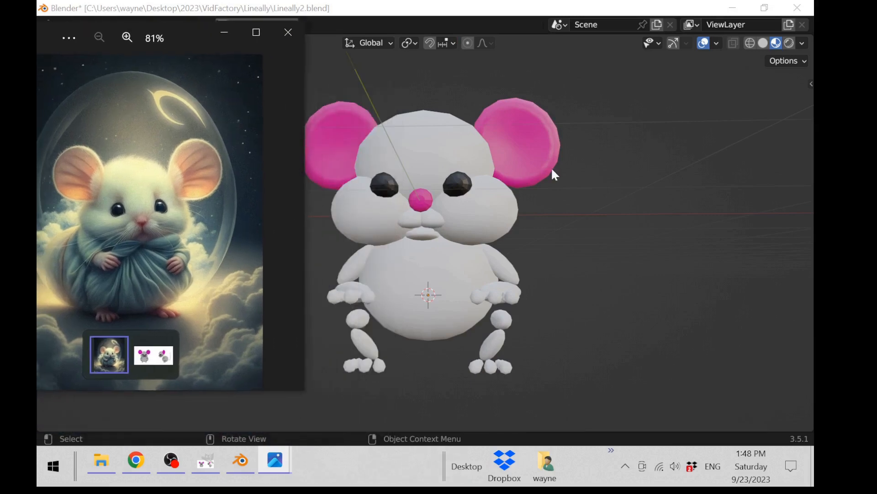
# Switch to Blender, un-maximize its window and narrow it to about a third of the screen width
pyautogui.moveTo(550, 169); pyautogui.dragTo(688, 181, button='middle')
pyautogui.moveTo(668, 15); pyautogui.dragTo(586, 26)
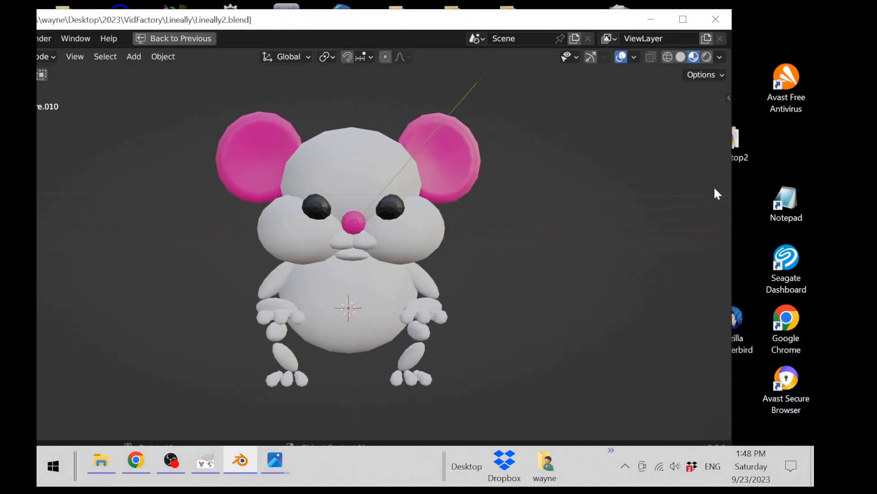
pyautogui.moveTo(731, 204); pyautogui.dragTo(302, 241)
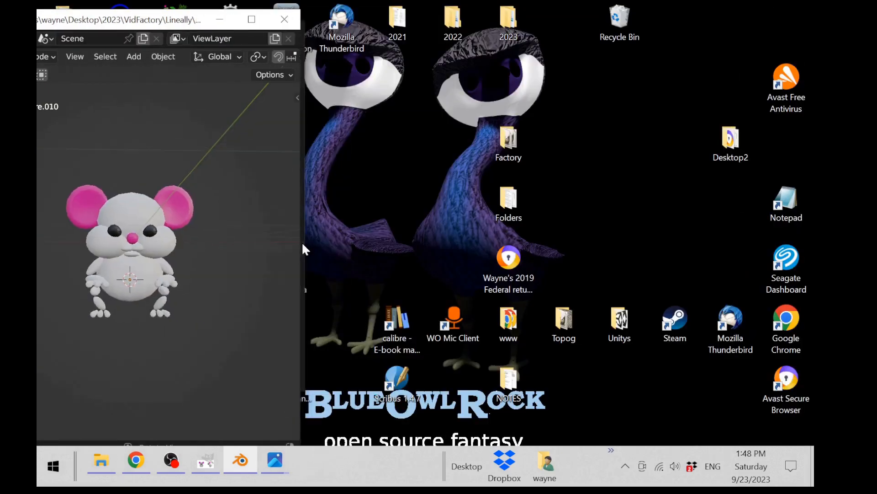
# Place the Blender window beside the MouseBubble picture and enlarge both the model's face and the picture for comparison
pyautogui.scroll(6, 242, 233)
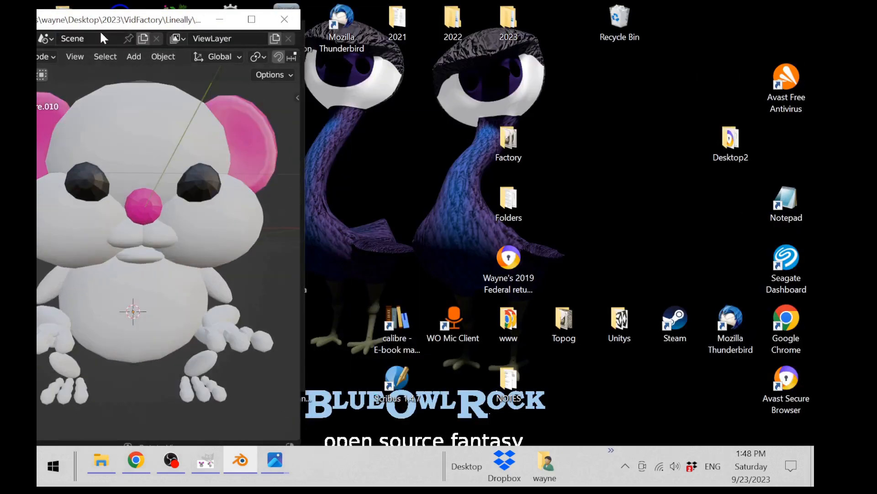
pyautogui.moveTo(125, 19); pyautogui.dragTo(507, 22)
pyautogui.click(186, 33)
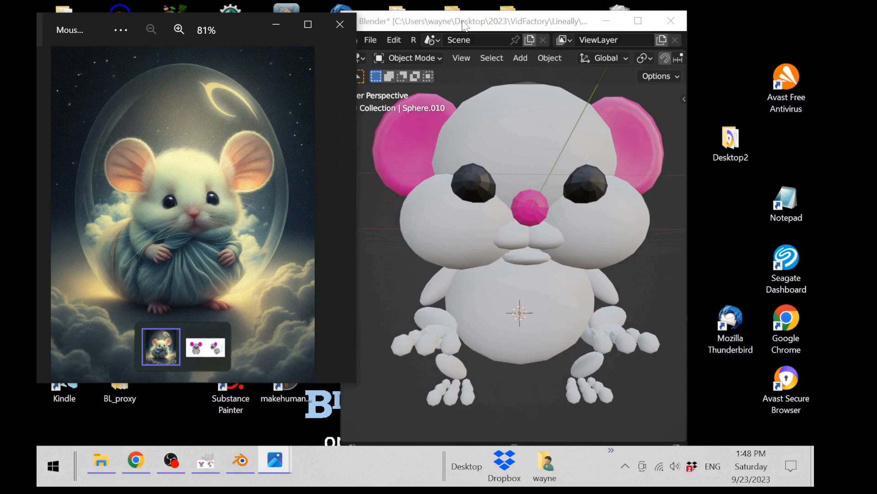
pyautogui.moveTo(463, 25); pyautogui.dragTo(470, 24)
pyautogui.moveTo(522, 196)
pyautogui.mouseDown(button='middle')
pyautogui.moveTo(607, 201)
pyautogui.moveTo(572, 213)
pyautogui.moveTo(419, 204)
pyautogui.moveTo(519, 189)
pyautogui.mouseUp(button='middle')
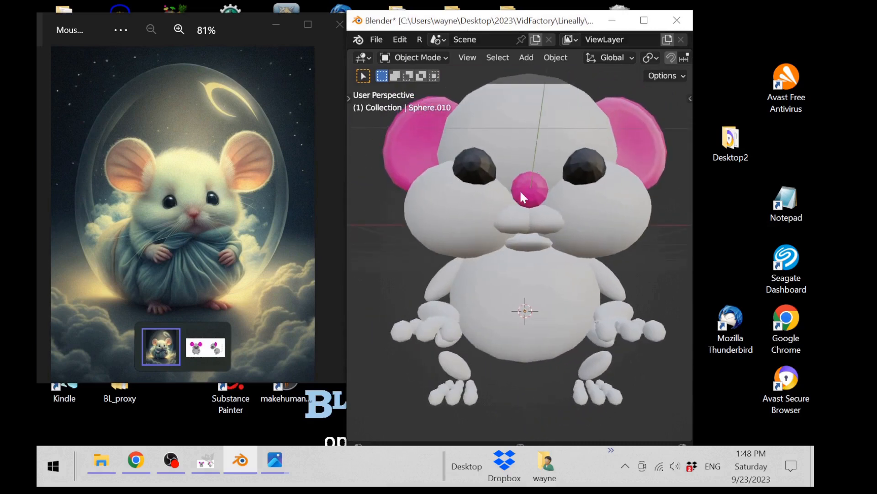
pyautogui.scroll(3, 516, 201)
pyautogui.scroll(3, 242, 213)
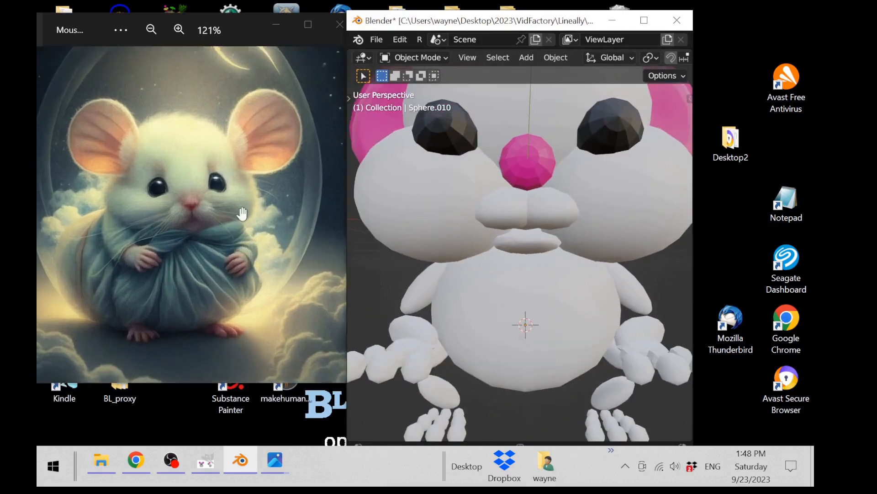
pyautogui.scroll(2, 221, 176)
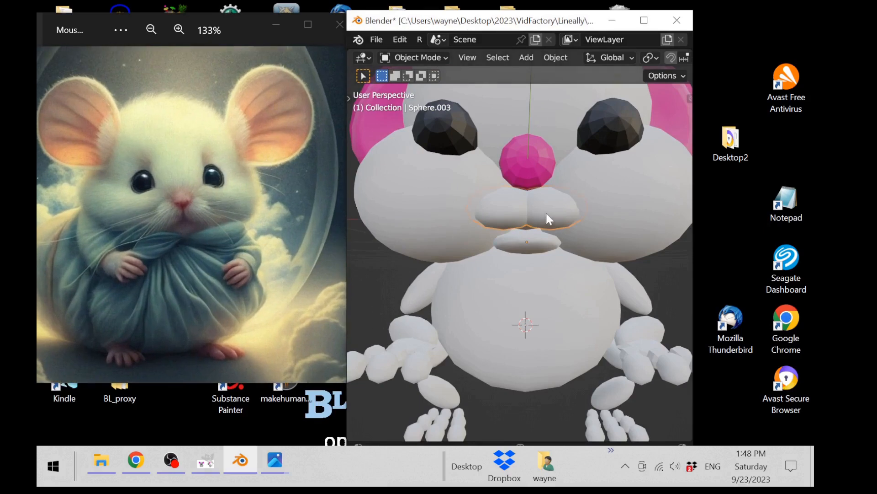
# In front view, move the mirrored muzzle mesh below the nose outward by about 0.022 m
pyautogui.press('Tab')
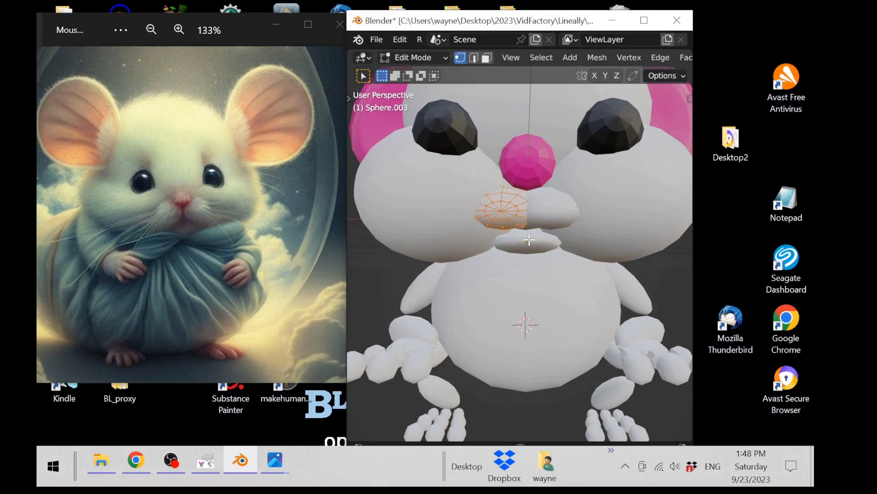
pyautogui.press('KP_1')
pyautogui.scroll(6, 500, 242)
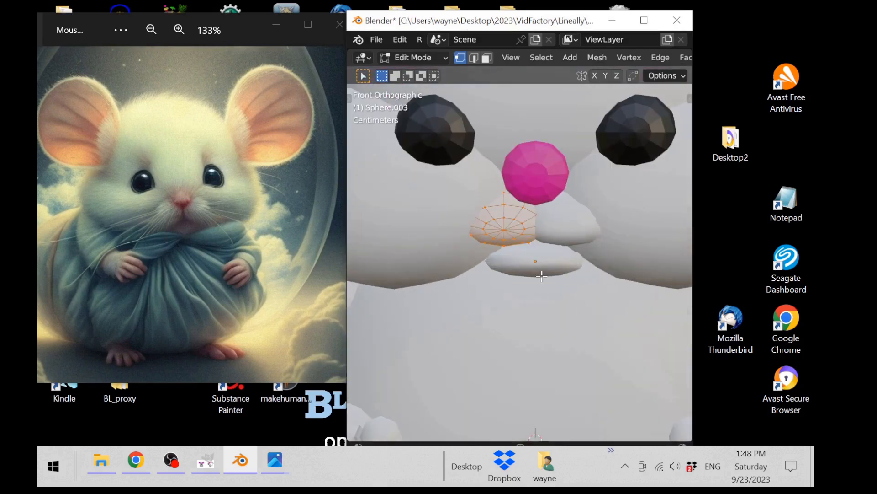
pyautogui.press('g')
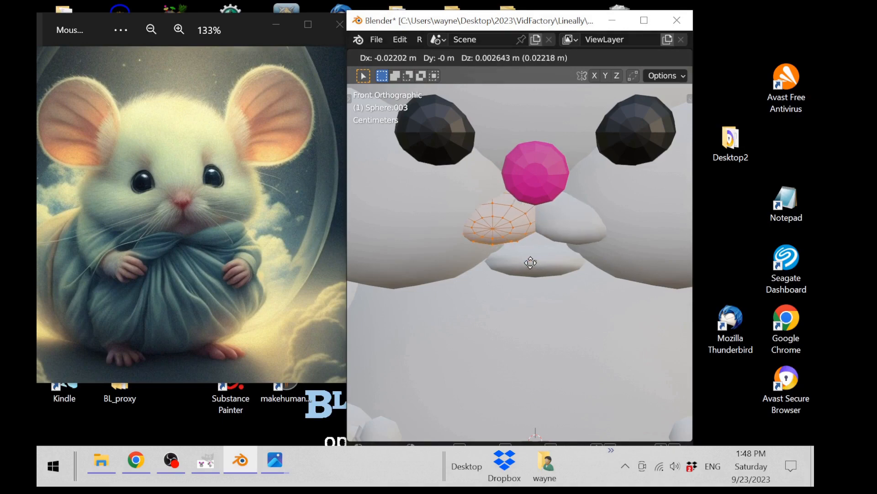
pyautogui.click(530, 263)
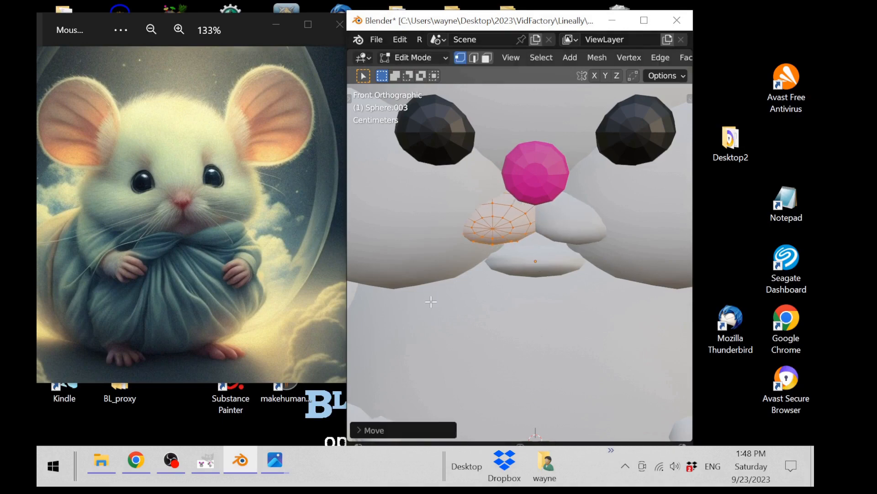
# Rotate the muzzle half by about -16° so its outer end slopes down, nudge it back toward the centre and leave mesh editing
pyautogui.press('r')
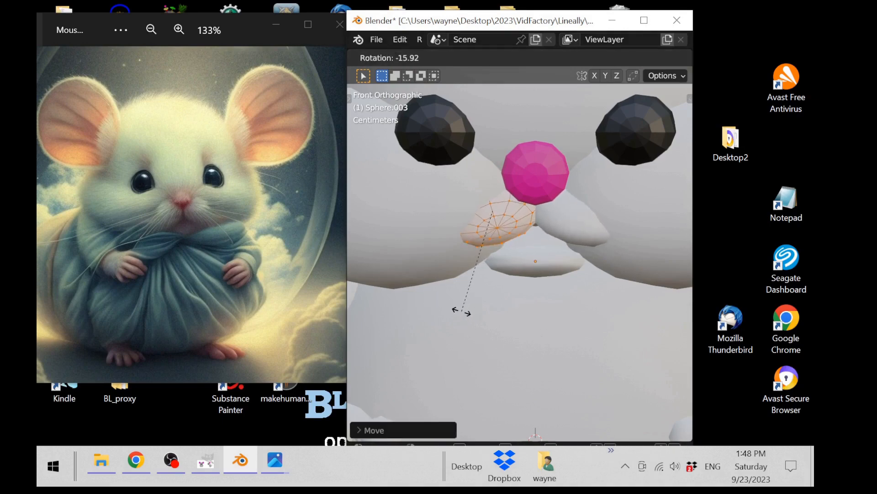
pyautogui.click(462, 311)
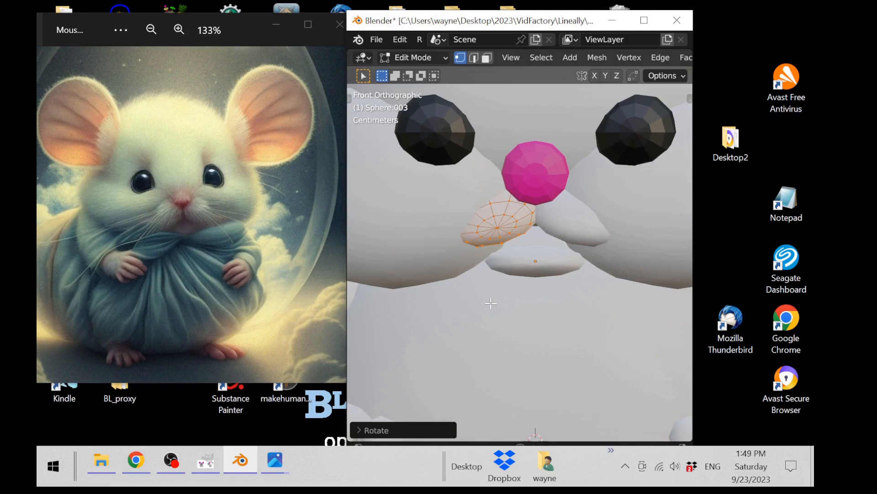
pyautogui.press('g')
pyautogui.click(495, 301)
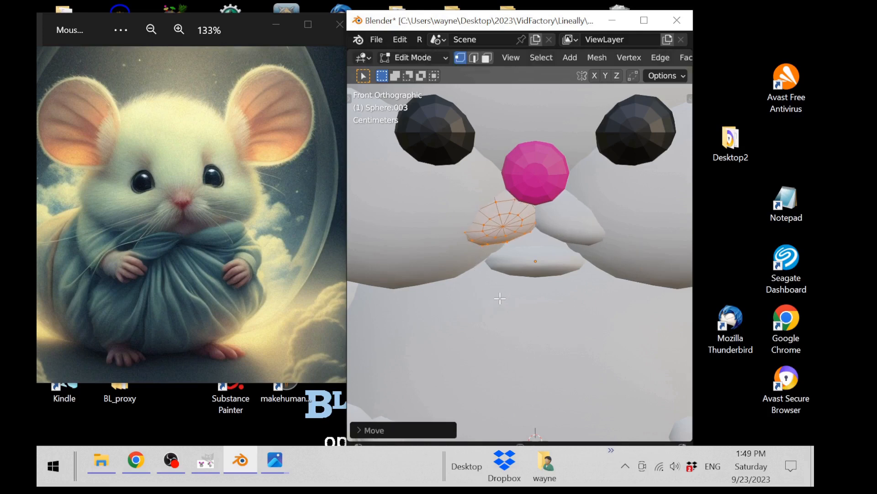
pyautogui.scroll(-3, 497, 302)
pyautogui.scroll(1, 497, 303)
pyautogui.press('Tab')
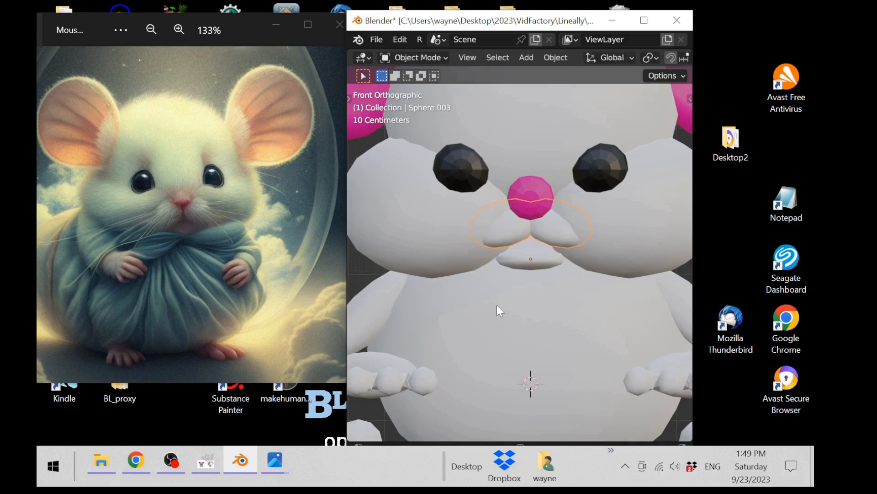
# Examine the muzzle and lower lip from an angle, from the front and from below
pyautogui.click(538, 328)
pyautogui.moveTo(555, 325); pyautogui.dragTo(517, 333, button='middle')
pyautogui.press('KP_1')
pyautogui.scroll(1, 588, 342)
pyautogui.scroll(-5, 593, 353)
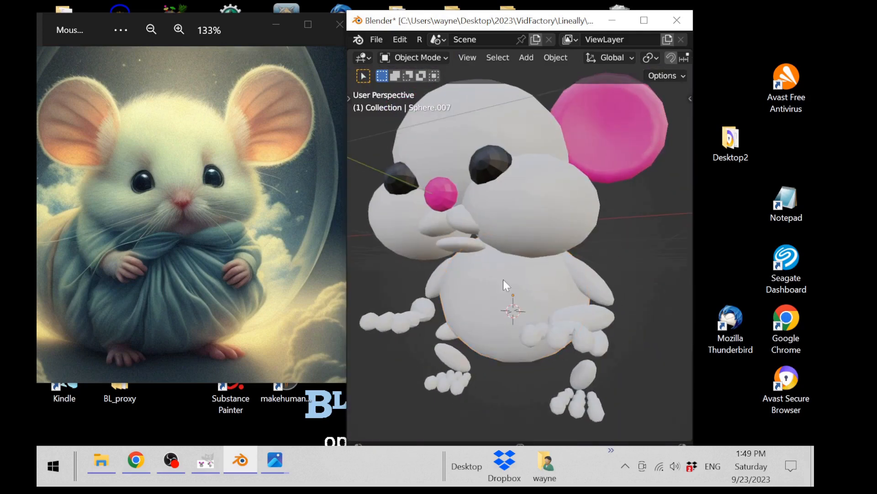
pyautogui.moveTo(503, 279); pyautogui.dragTo(531, 275, button='middle')
pyautogui.scroll(5, 553, 268)
pyautogui.scroll(-1, 544, 245)
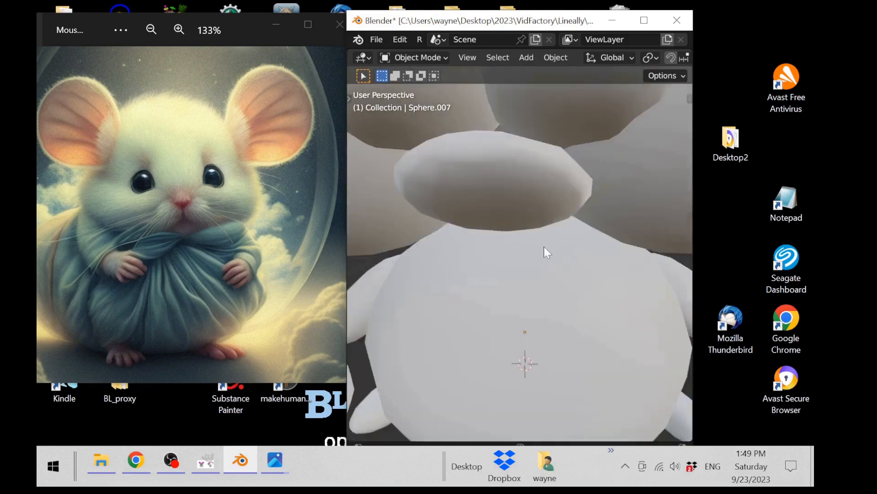
pyautogui.moveTo(544, 246); pyautogui.dragTo(553, 285, button='middle')
pyautogui.scroll(-3, 530, 272)
# Raise the lower lip along the Z axis toward the muzzle and scale it down to about 0.85
pyautogui.click(534, 273)
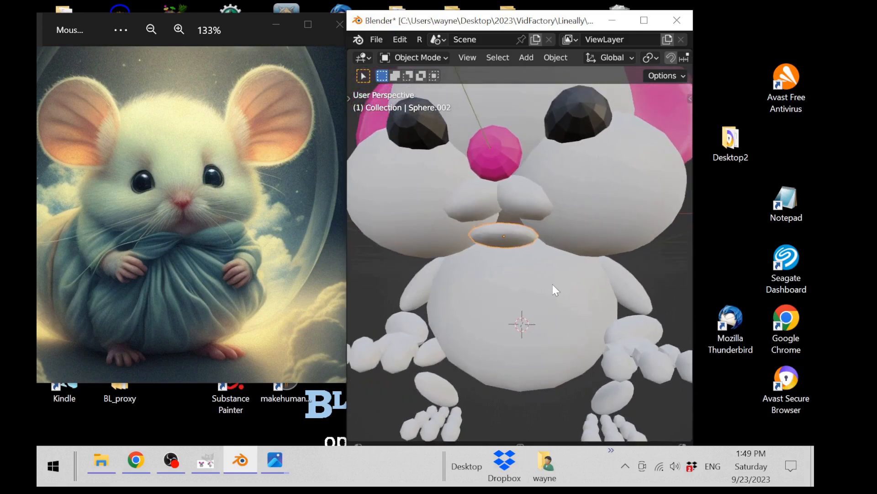
pyautogui.press('g')
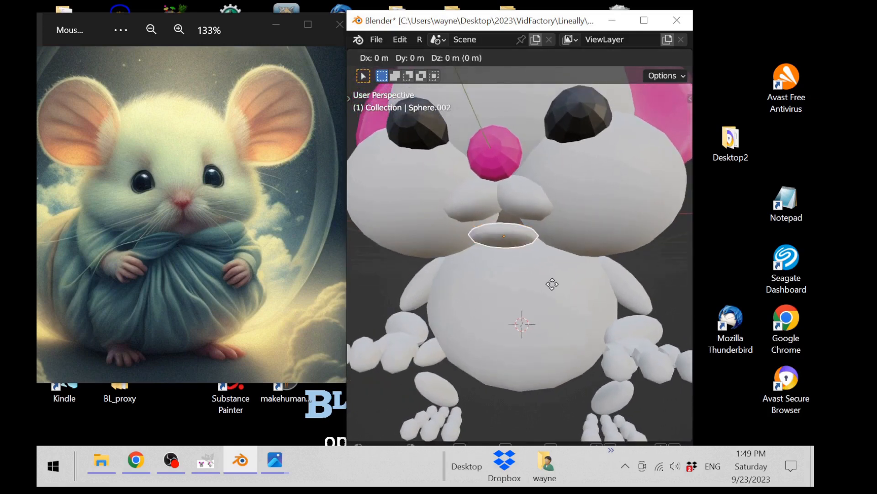
pyautogui.press('z')
pyautogui.click(560, 277)
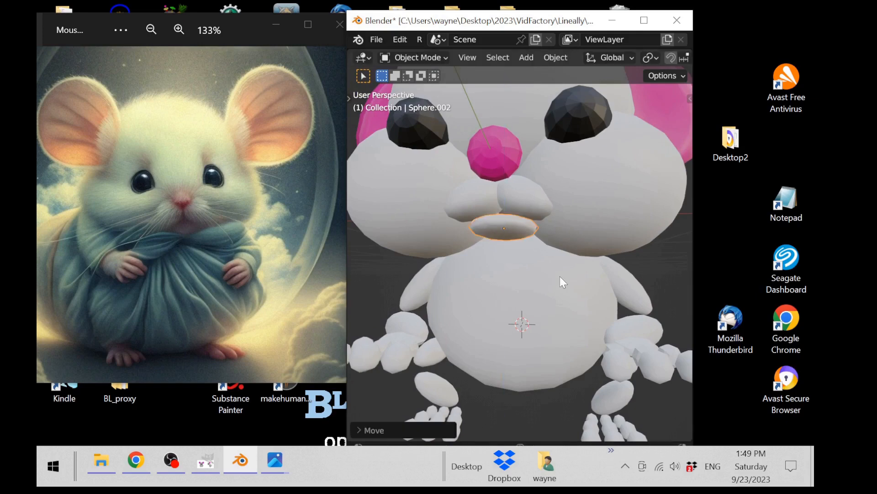
pyautogui.moveTo(563, 276); pyautogui.dragTo(527, 322, button='middle')
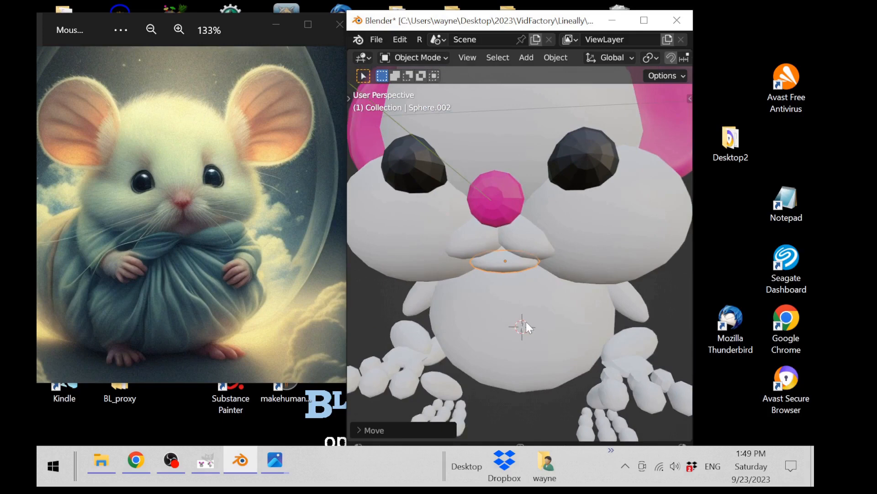
pyautogui.press('s')
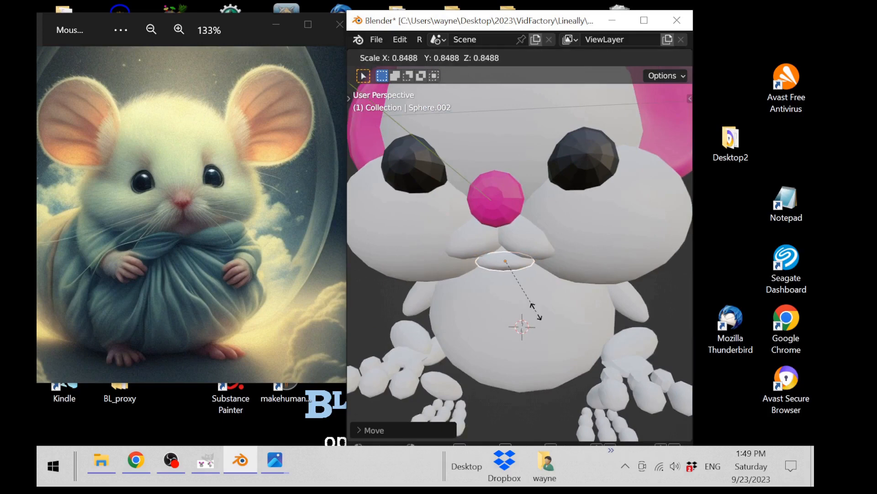
pyautogui.click(533, 314)
# Clear the selection and compare the whole mouse with the reference picture from the front and the side
pyautogui.moveTo(549, 312); pyautogui.dragTo(540, 313, button='middle')
pyautogui.click(382, 299)
pyautogui.moveTo(479, 301); pyautogui.dragTo(492, 313, button='middle')
pyautogui.scroll(-3, 472, 305)
pyautogui.scroll(2, 492, 314)
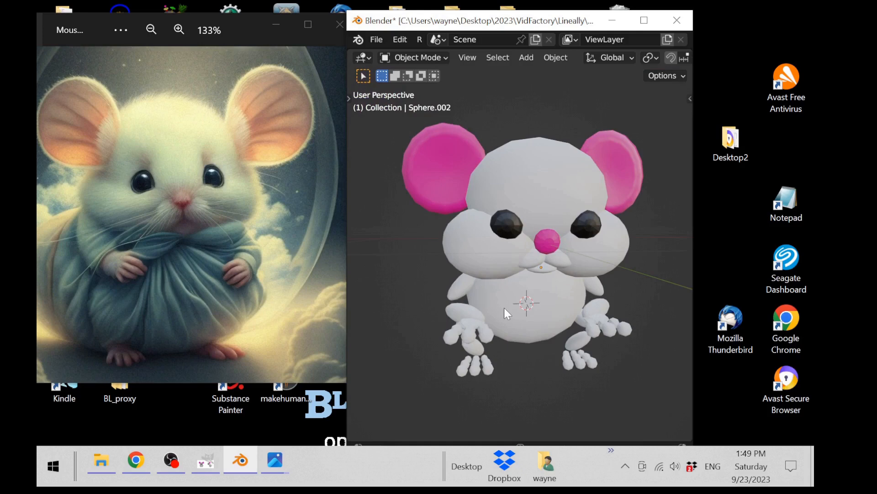
pyautogui.moveTo(528, 324); pyautogui.dragTo(426, 313, button='middle')
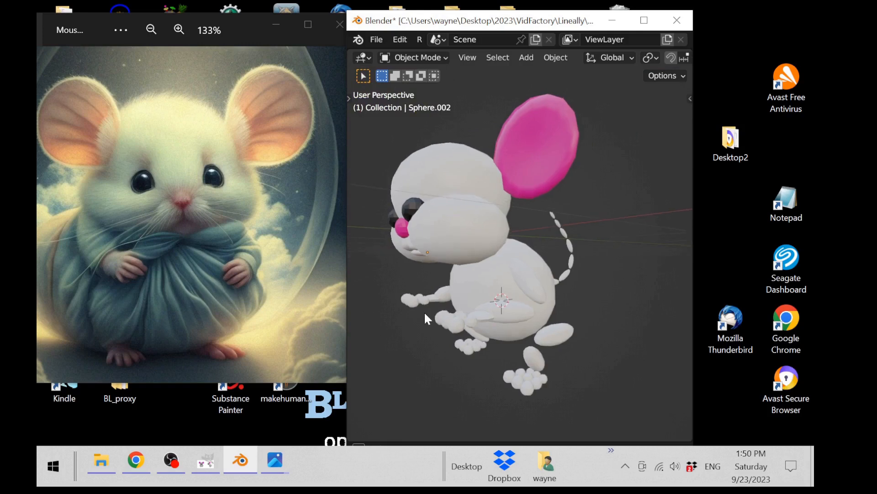
pyautogui.moveTo(425, 313); pyautogui.dragTo(517, 312, button='middle')
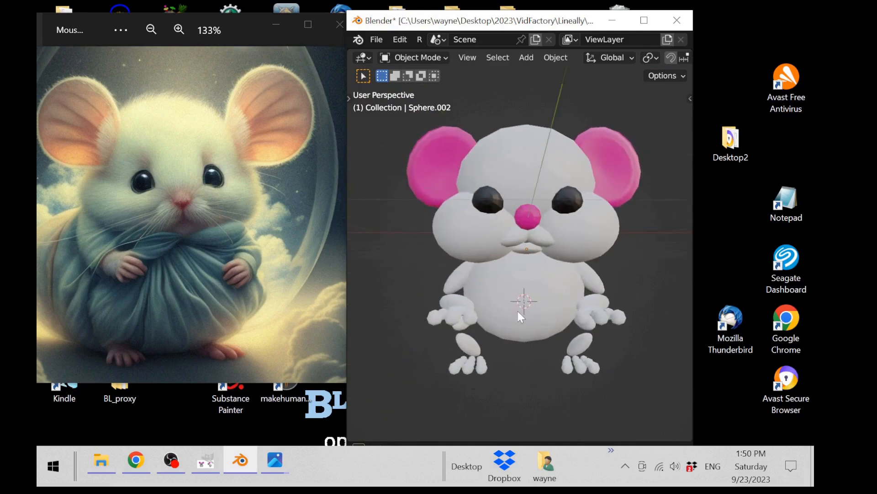
# Try to shrink the mirrored cheeks slightly and move them inward along the X axis by about 0.065 m
pyautogui.click(471, 247)
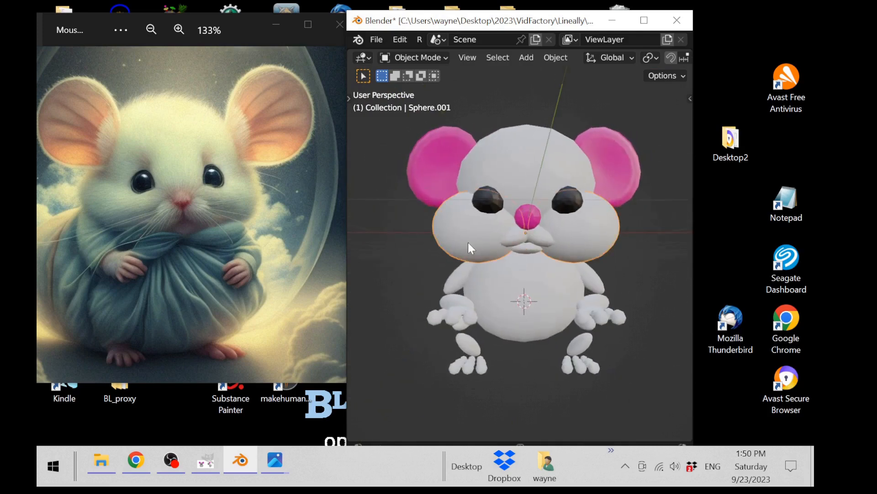
pyautogui.press('Tab')
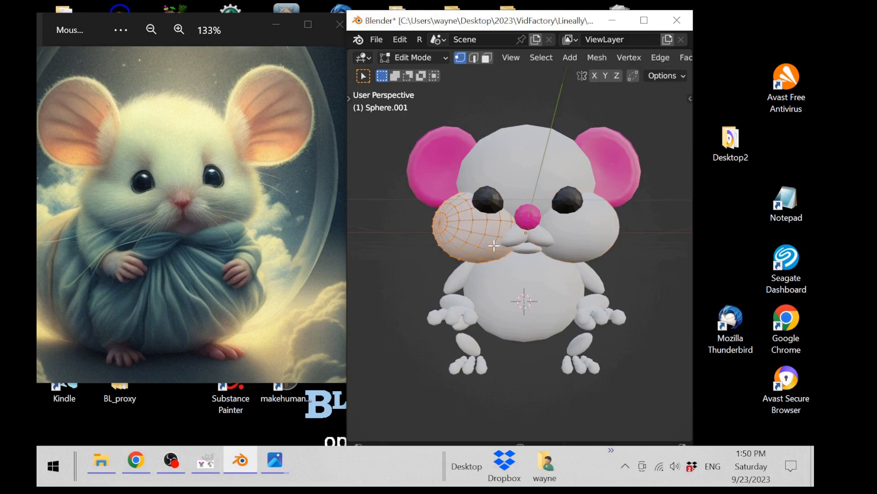
pyautogui.press('s')
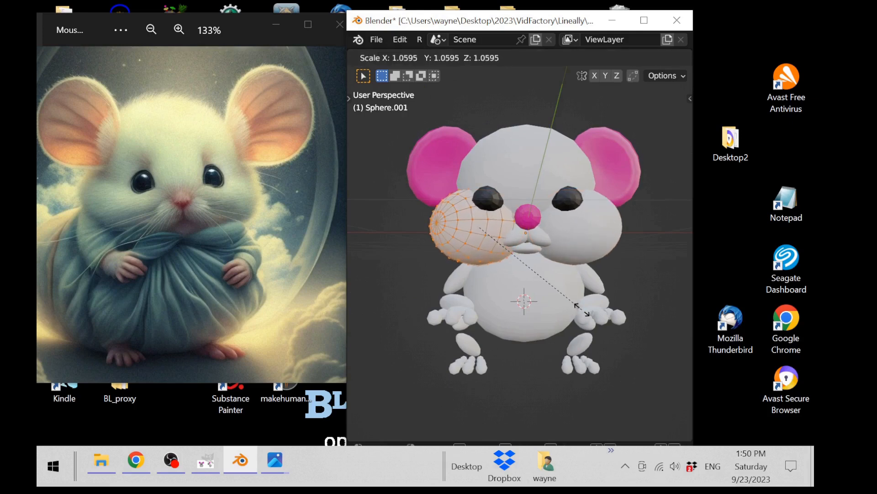
pyautogui.click(557, 302)
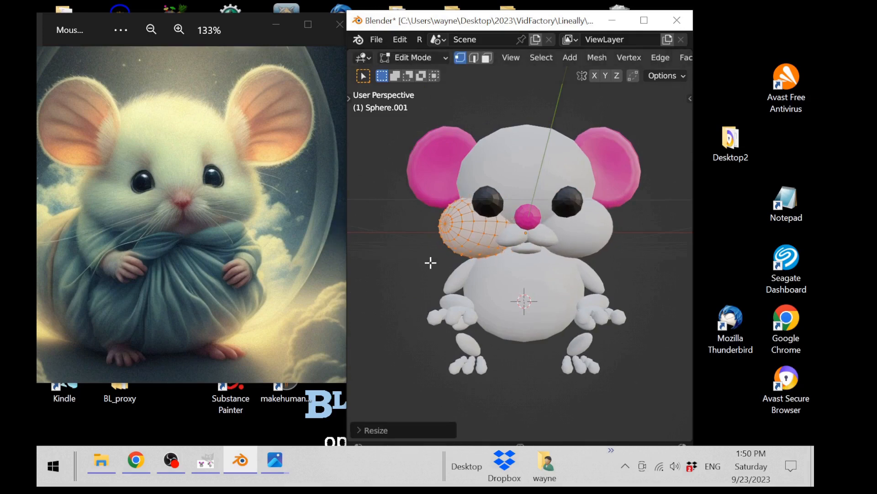
pyautogui.press('g')
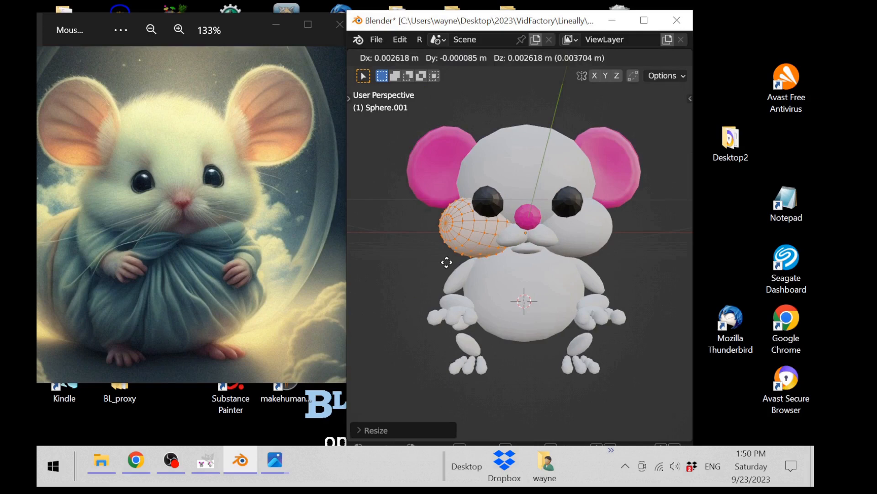
pyautogui.press('x')
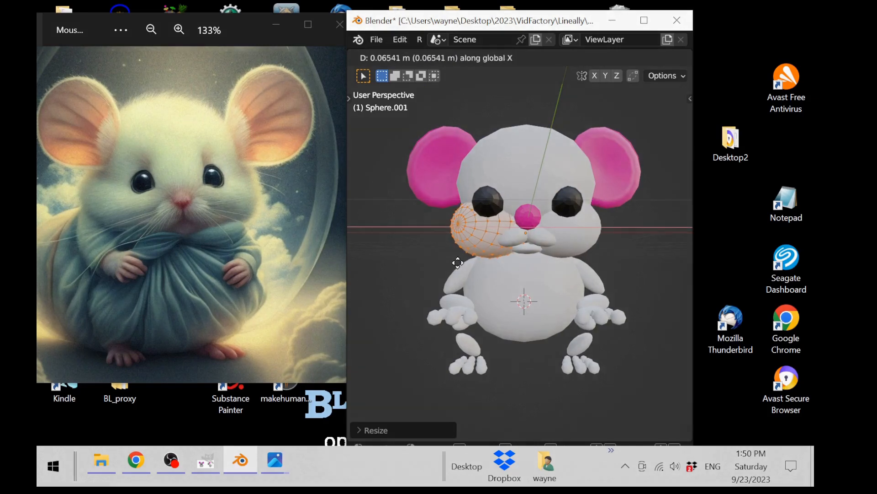
pyautogui.click(457, 263)
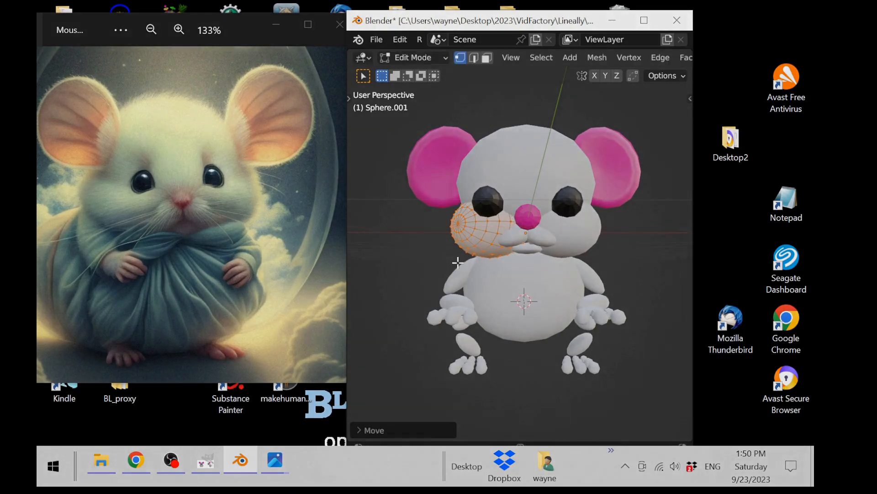
pyautogui.press('Tab')
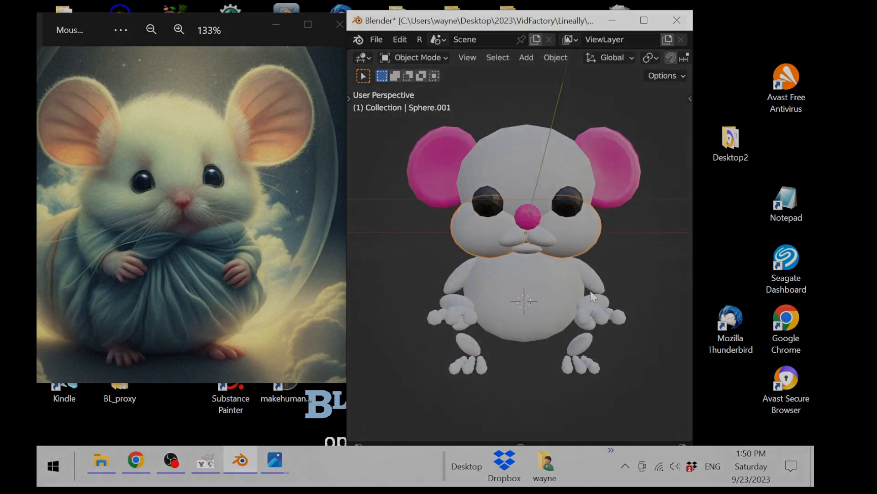
# View the narrower cheeks from an angle, then undo their inward move and resizing
pyautogui.moveTo(631, 288); pyautogui.dragTo(602, 297, button='middle')
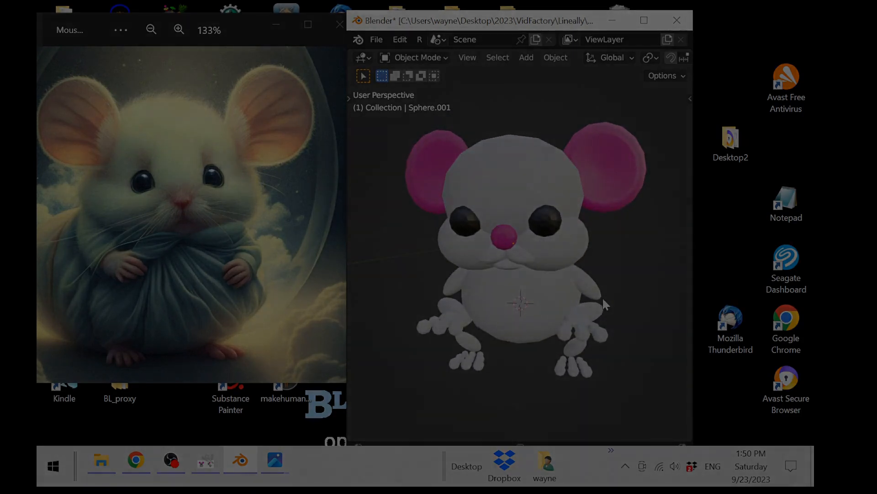
pyautogui.press('Tab')
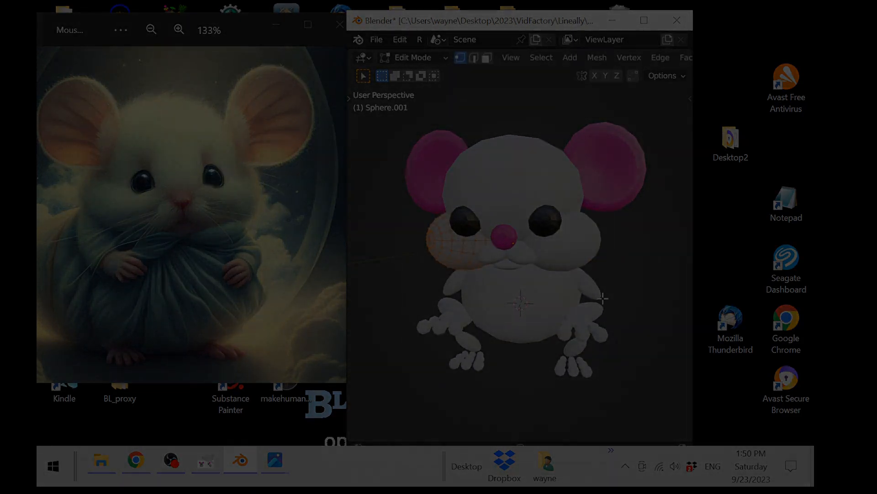
pyautogui.hotkey('ctrl', 'z')
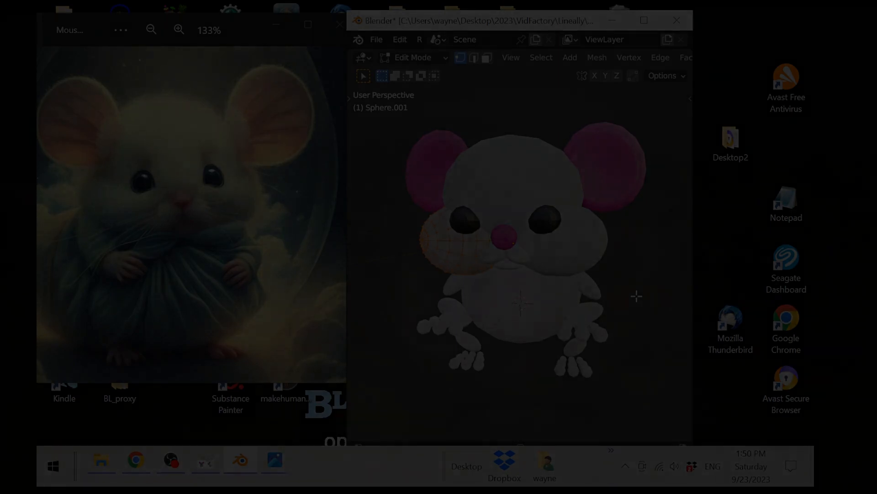